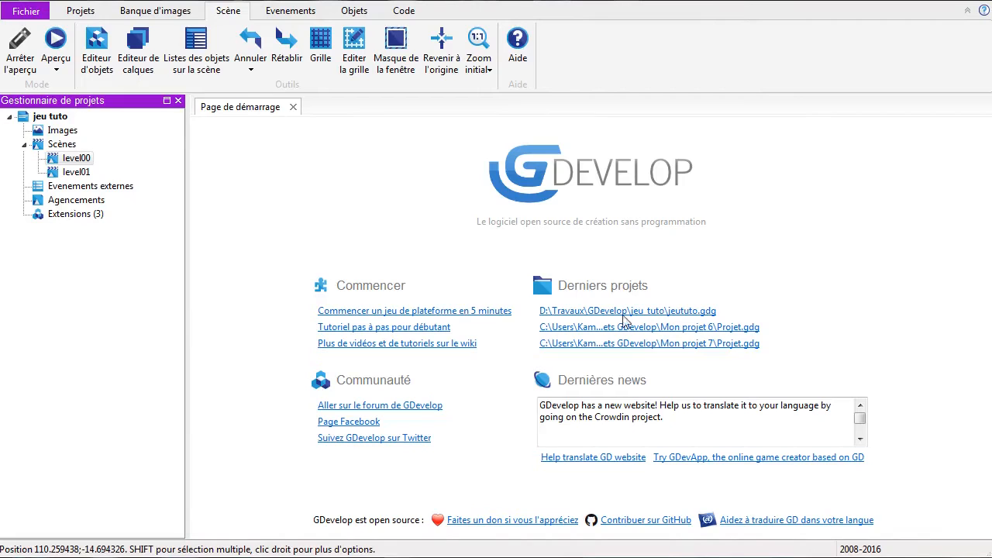
Open the level00 scene and examine the properties of the joueur instance placed in it
{"action": "double_click", "coordinate": [77, 159]}
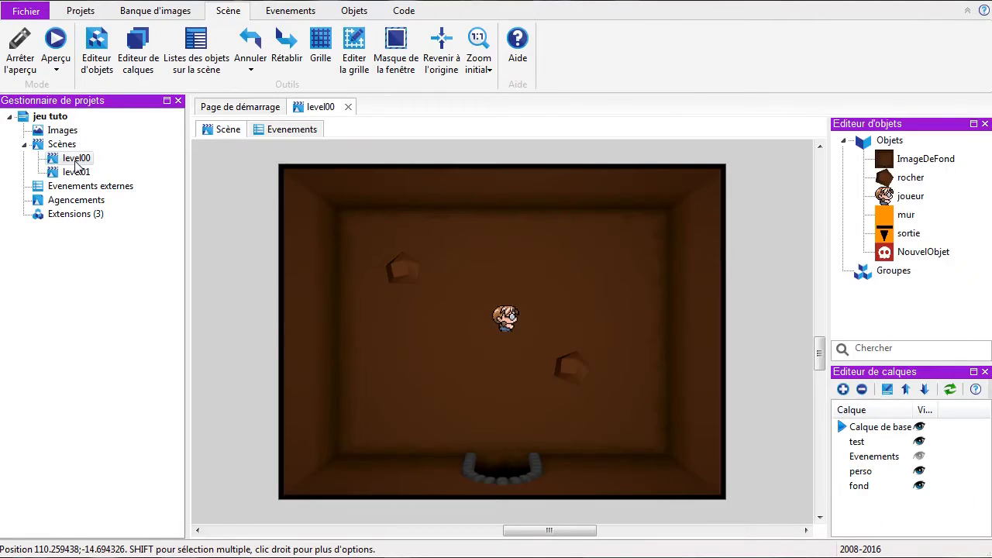
{"action": "double_click", "coordinate": [511, 329]}
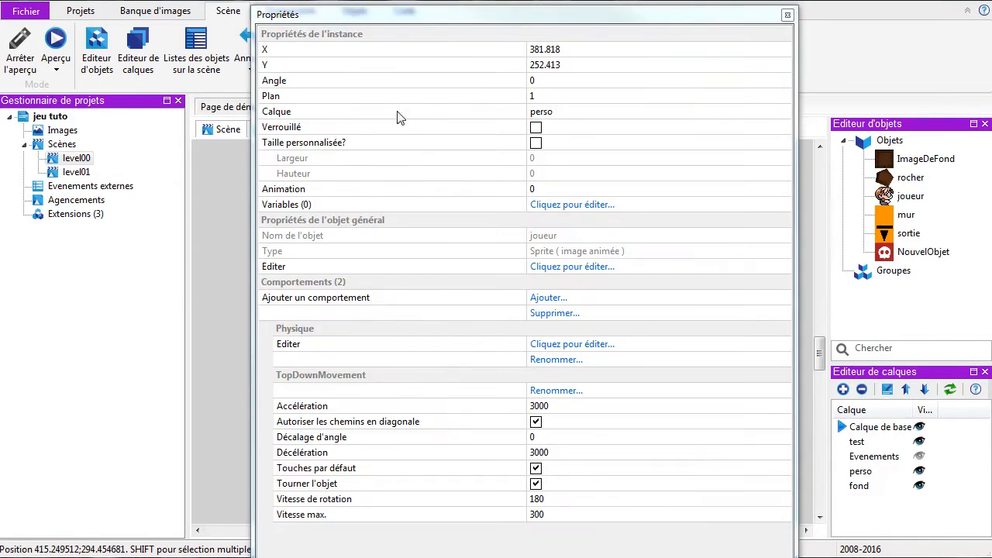
{"action": "left_click", "coordinate": [786, 16]}
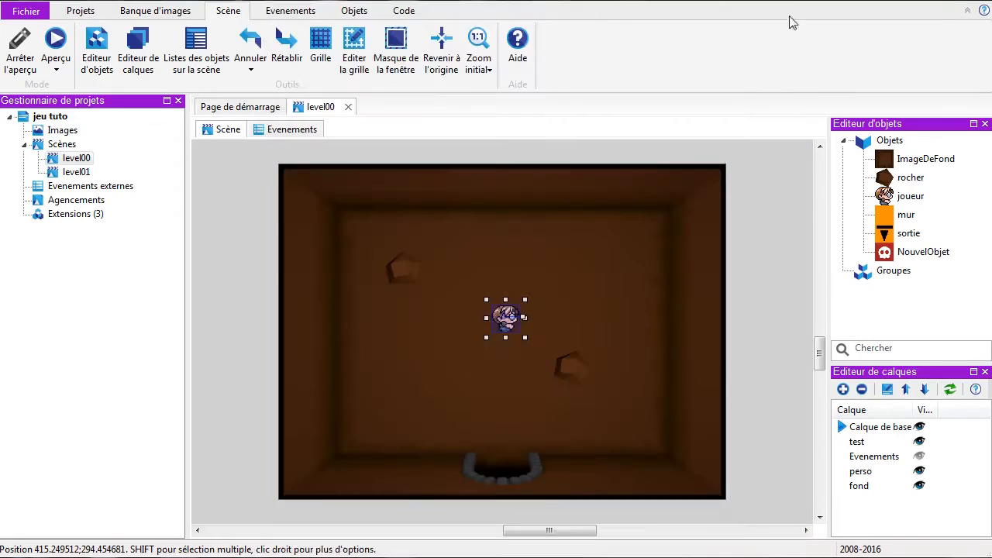
Examine Animation 0 and Animation 1 of the joueur sprite object, leaving them as they are
{"action": "double_click", "coordinate": [911, 196]}
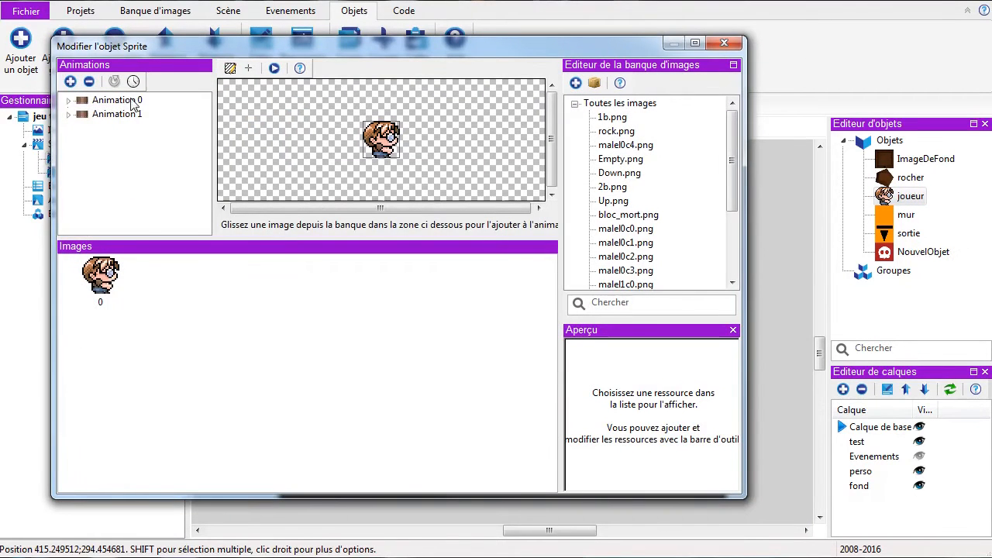
{"action": "left_click", "coordinate": [128, 114]}
{"action": "left_click", "coordinate": [116, 100]}
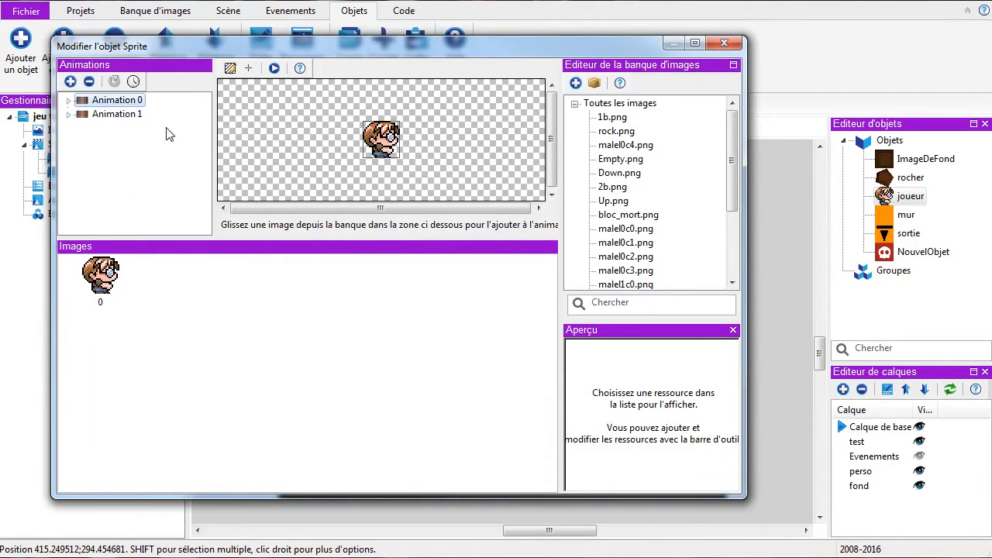
{"action": "left_click", "coordinate": [724, 45]}
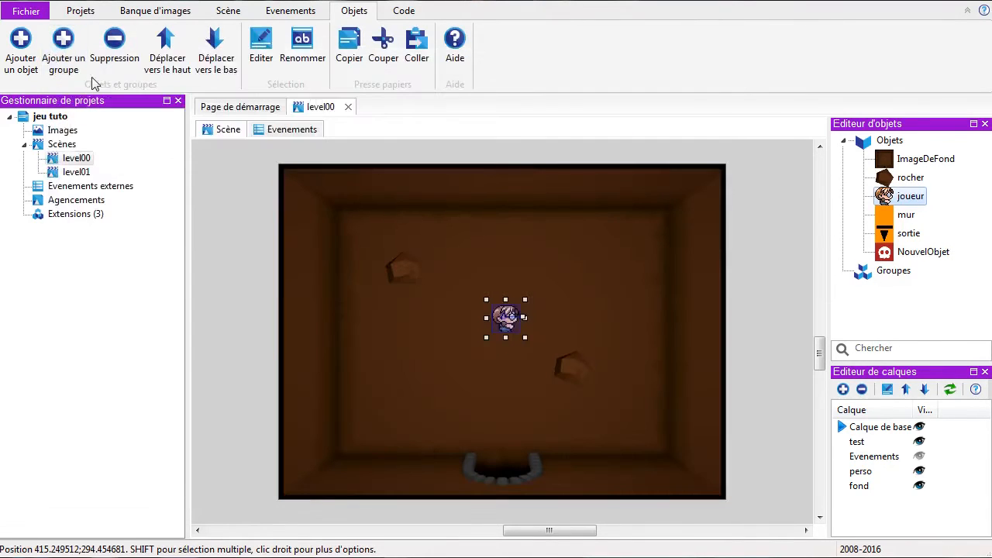
Preview the level00 scene, moving the player up, down, left and right to test its movement, and stop the preview
{"action": "left_click", "coordinate": [235, 17]}
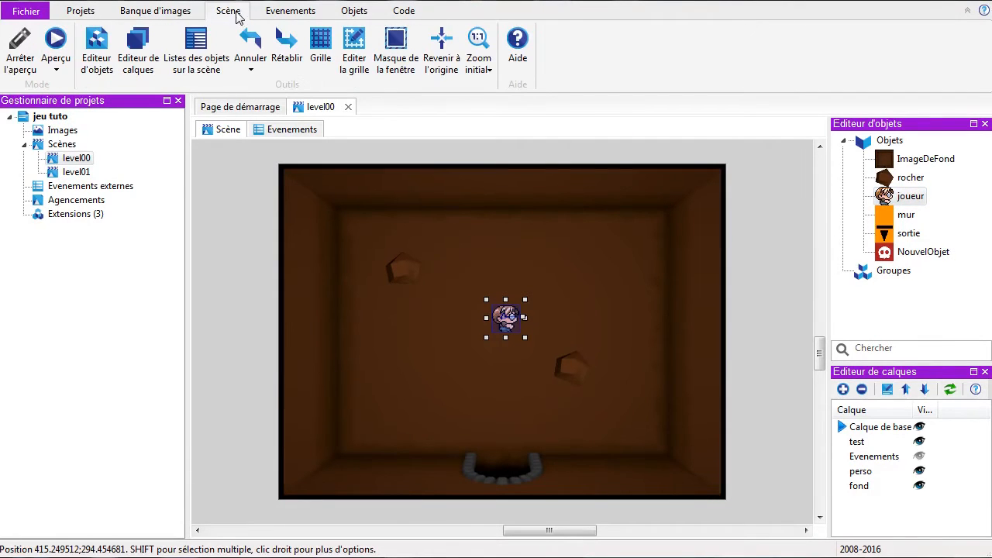
{"action": "left_click", "coordinate": [55, 47]}
{"action": "key", "text": "Up"}
{"action": "key", "text": "Down"}
{"action": "key", "text": "Left"}
{"action": "key", "text": "Right"}
{"action": "key", "text": "Up"}
{"action": "key", "text": "Down"}
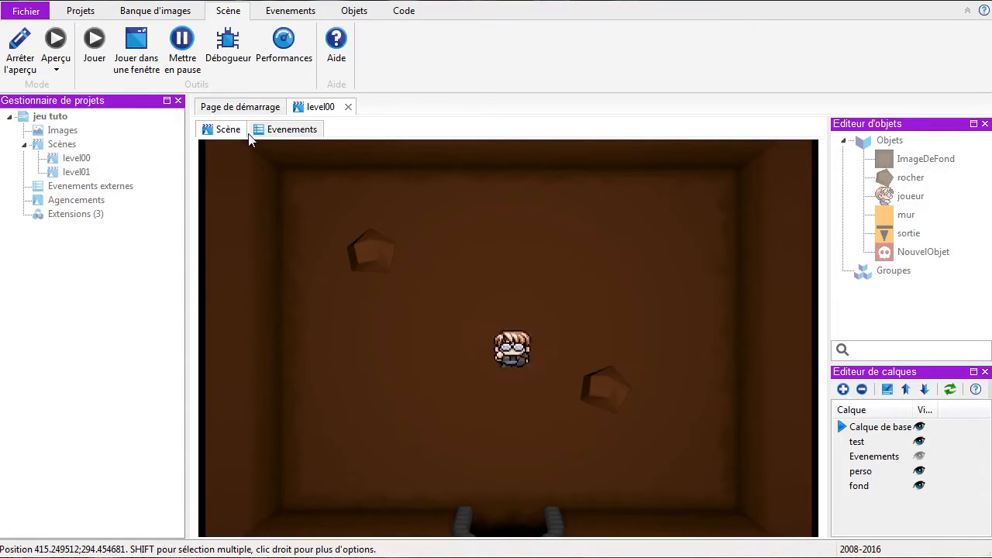
{"action": "key", "text": "Up"}
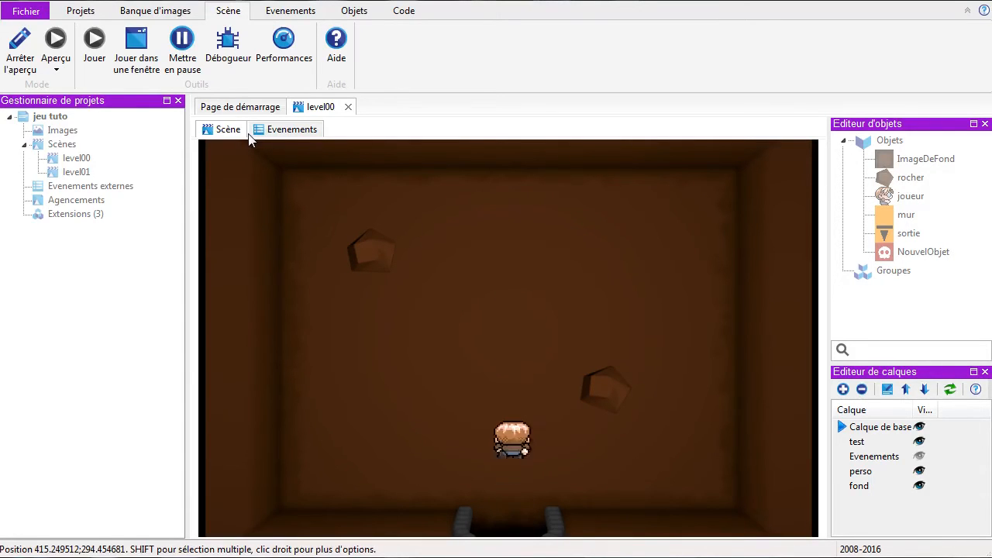
{"action": "left_click", "coordinate": [20, 48]}
View the level00 scene at 25% and 5% zoom and return it to 100%, slightly zoomed out to fit the whole room
{"action": "left_click", "coordinate": [81, 172]}
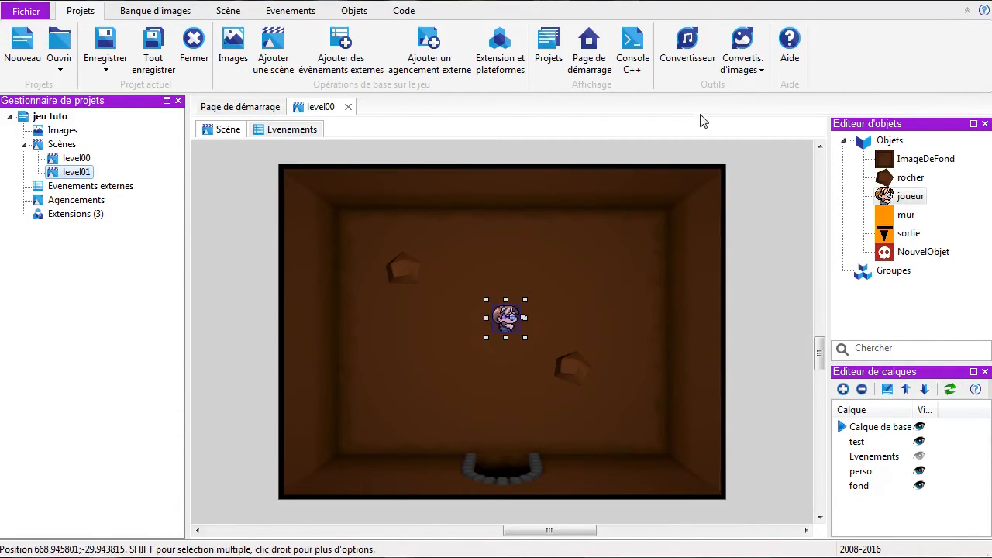
{"action": "left_click", "coordinate": [226, 11]}
{"action": "left_click", "coordinate": [481, 58]}
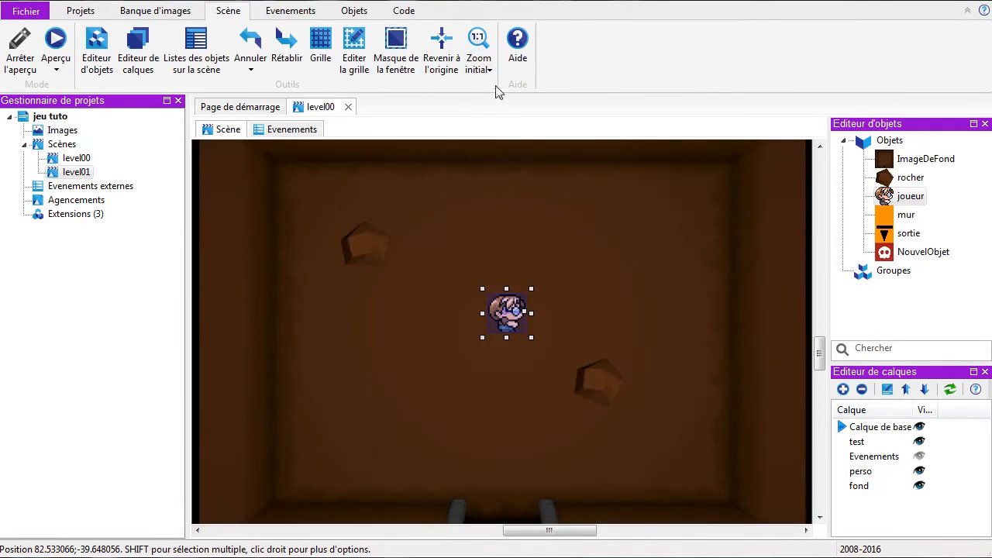
{"action": "left_click", "coordinate": [478, 69]}
{"action": "left_click", "coordinate": [497, 119]}
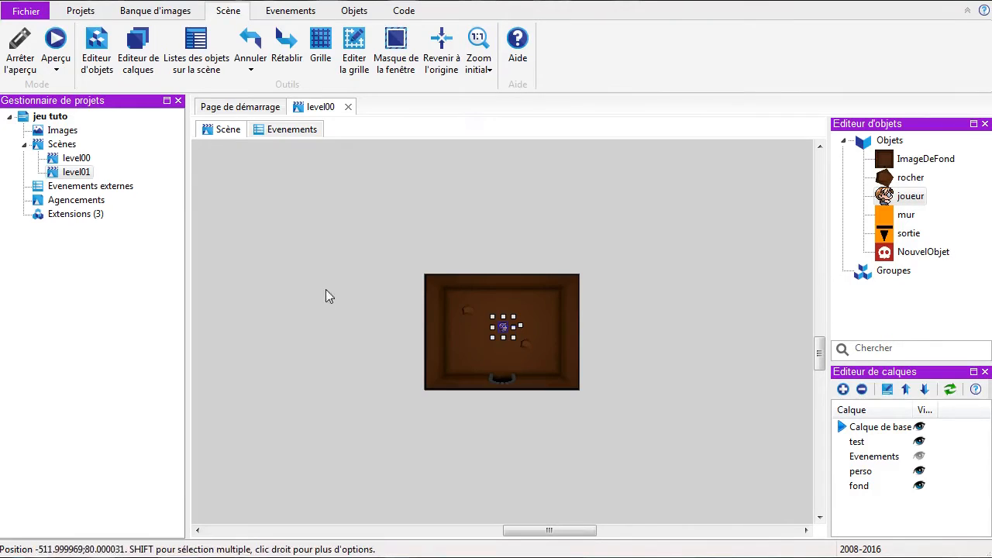
{"action": "left_click", "coordinate": [485, 69]}
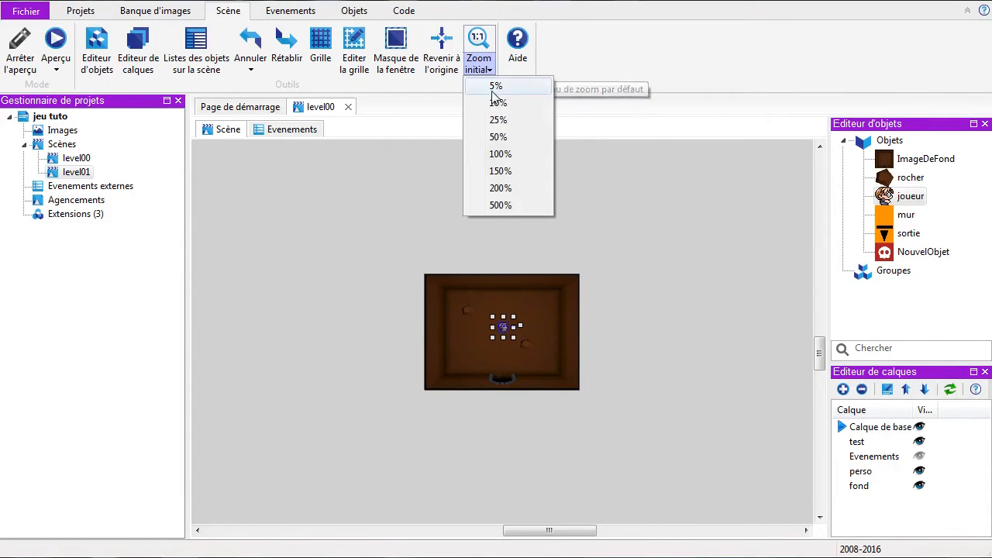
{"action": "left_click", "coordinate": [489, 83]}
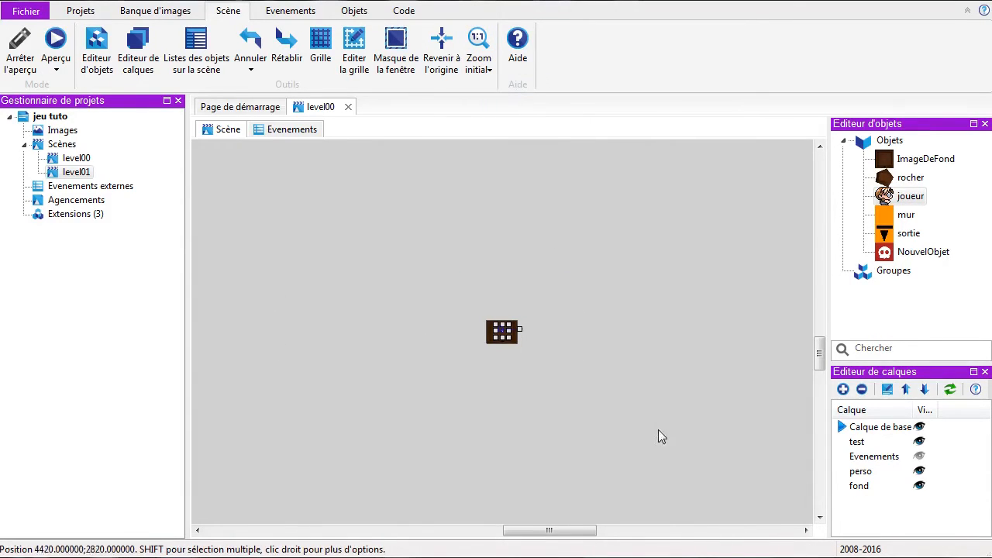
{"action": "left_click", "coordinate": [488, 70]}
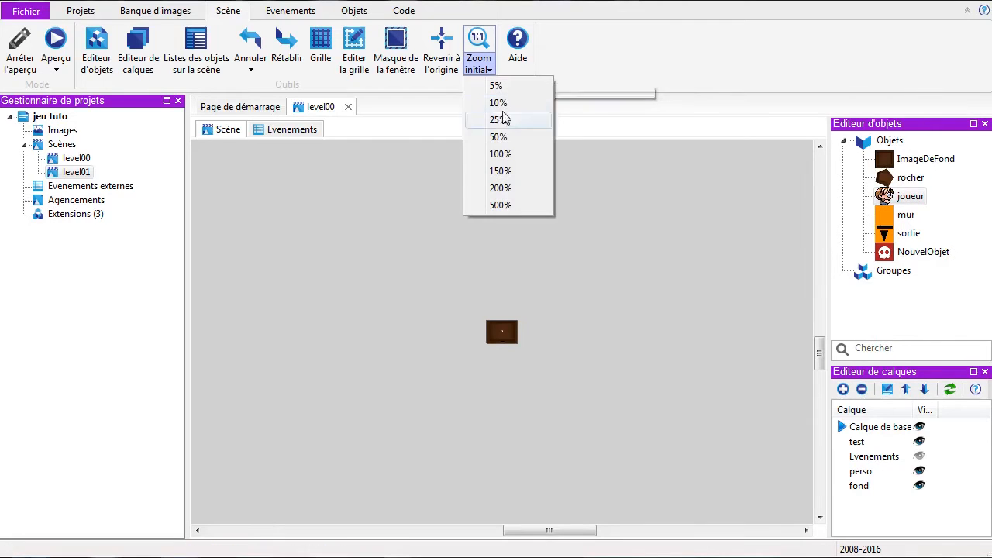
{"action": "left_click", "coordinate": [500, 154]}
{"action": "scroll", "coordinate": [575, 331], "scroll_direction": "down", "scroll_amount": 2}
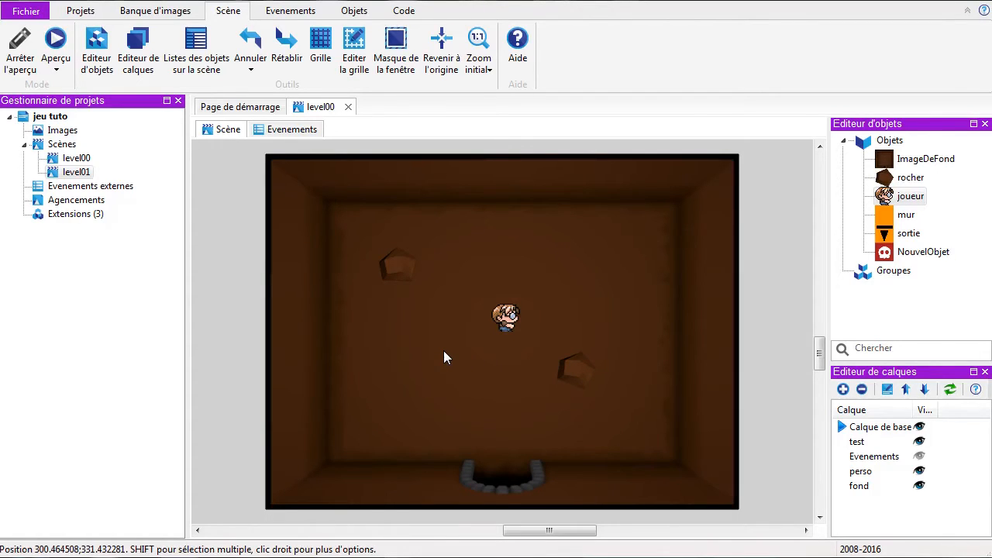
Show the Evenements layer in the scene and bring the empty area beneath the room into view
{"action": "left_click", "coordinate": [918, 456]}
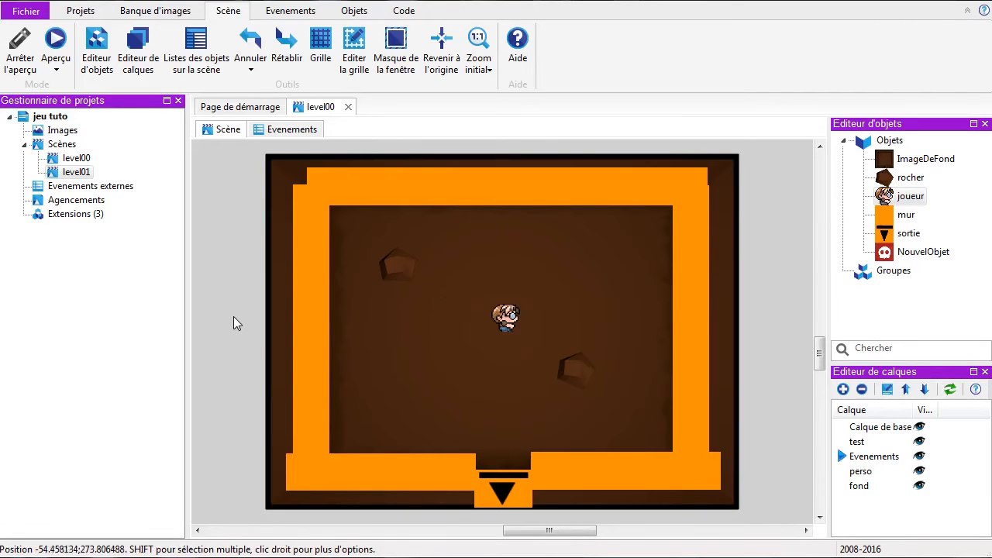
{"action": "scroll", "coordinate": [231, 313], "scroll_direction": "down", "scroll_amount": 3}
{"action": "scroll", "coordinate": [230, 309], "scroll_direction": "down", "scroll_amount": 4}
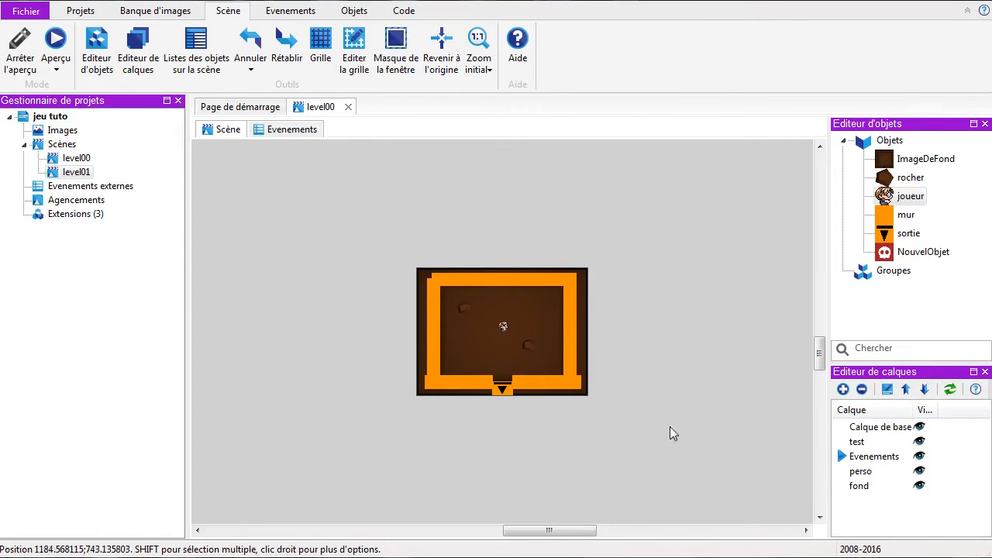
{"action": "left_click_drag", "start_coordinate": [818, 350], "coordinate": [818, 378]}
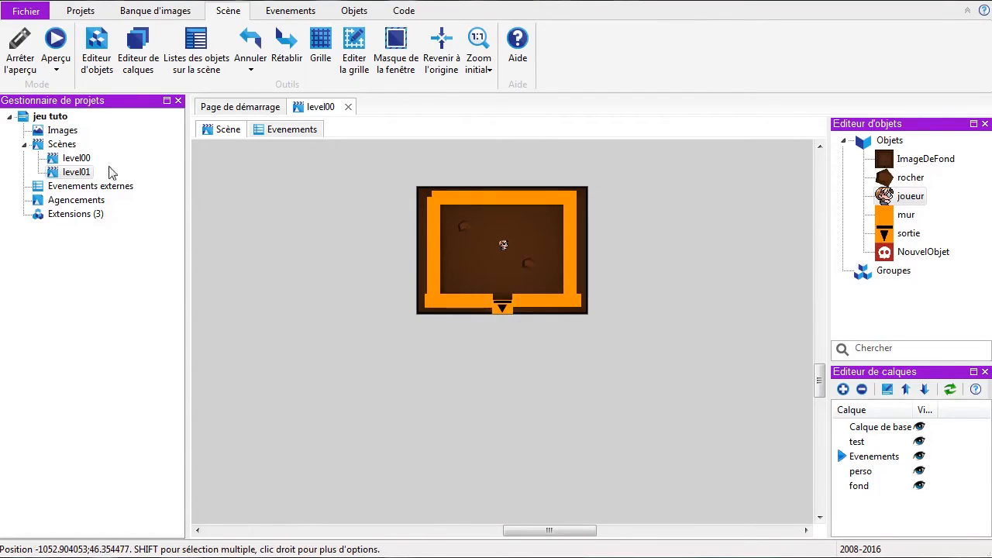
{"action": "left_click", "coordinate": [87, 160]}
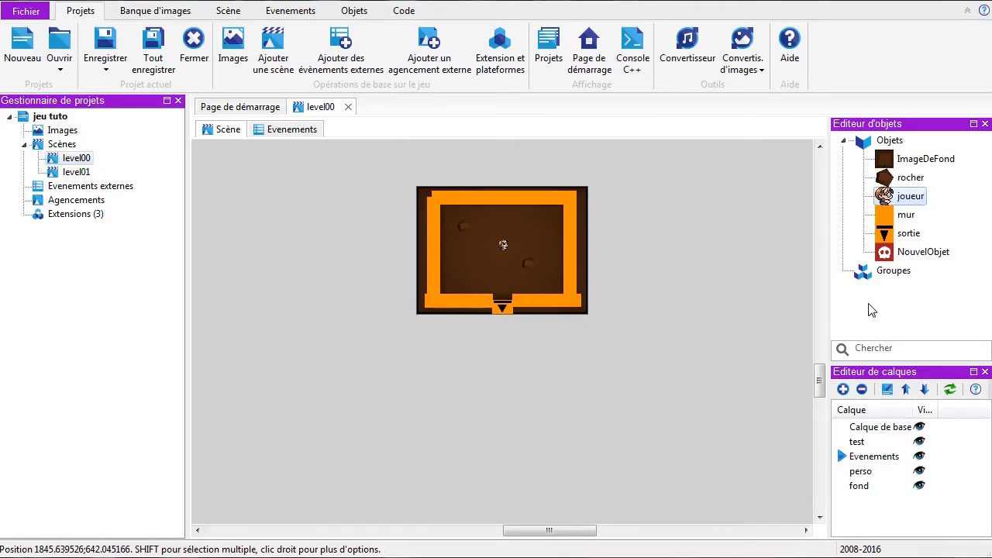
{"action": "left_click", "coordinate": [872, 145]}
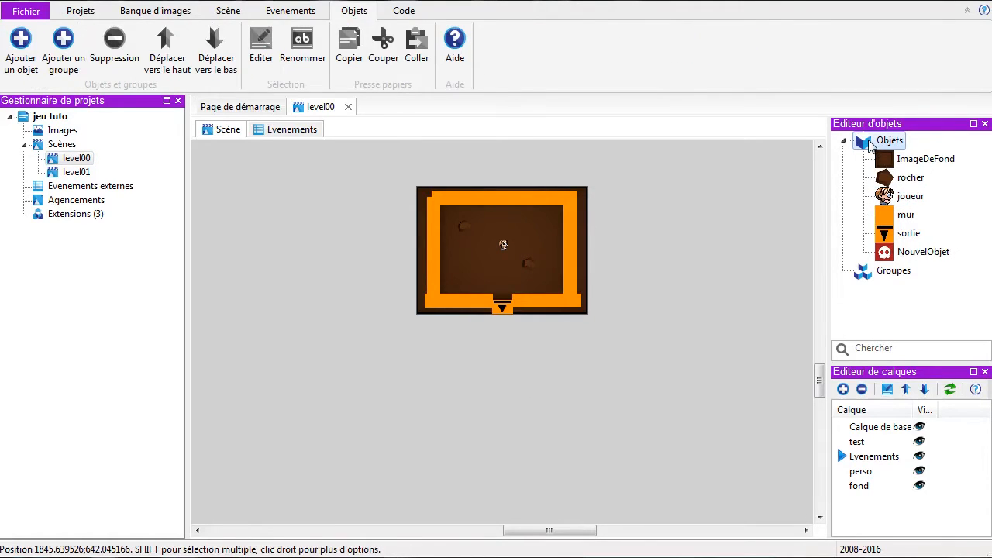
{"action": "right_click", "coordinate": [871, 146]}
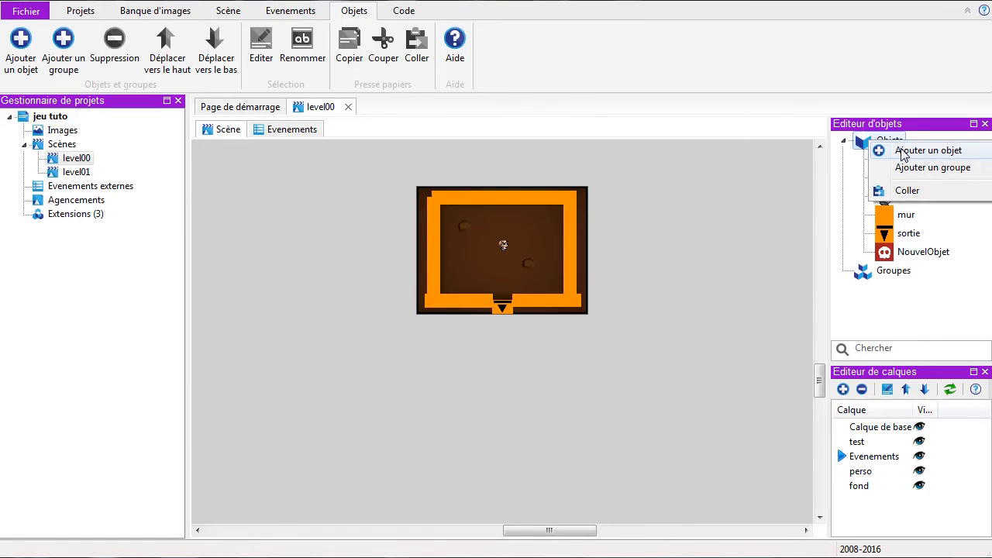
{"action": "left_click", "coordinate": [903, 153]}
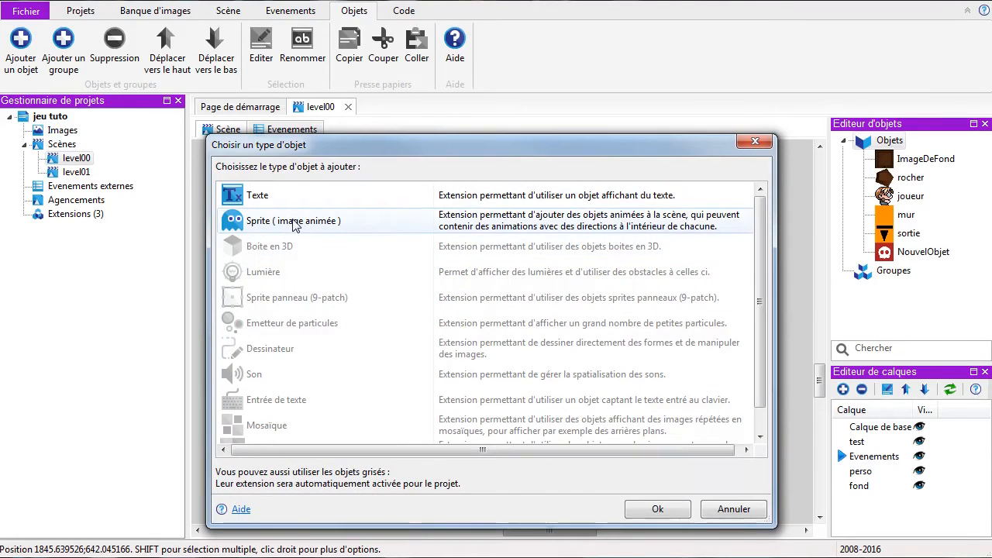
{"action": "left_click", "coordinate": [296, 223]}
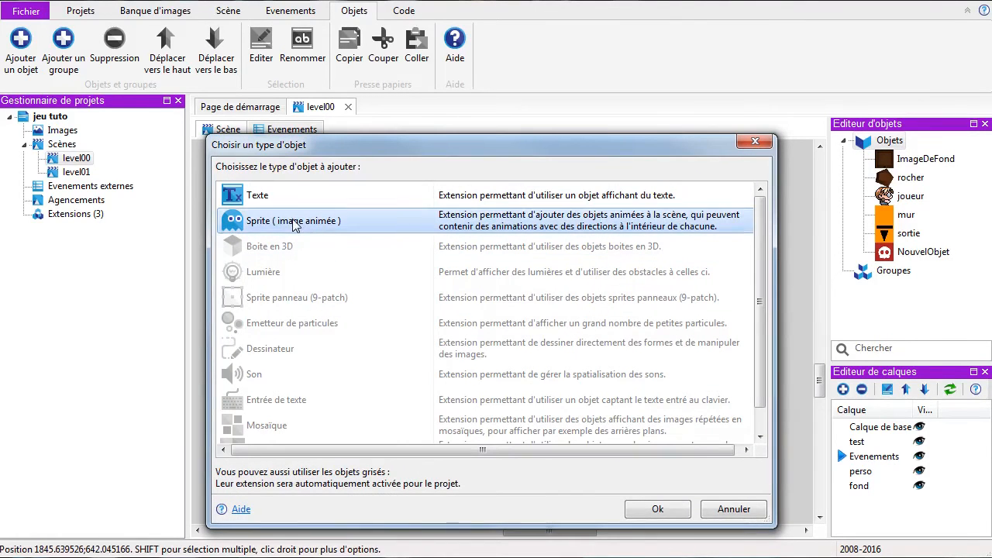
{"action": "left_click", "coordinate": [732, 509]}
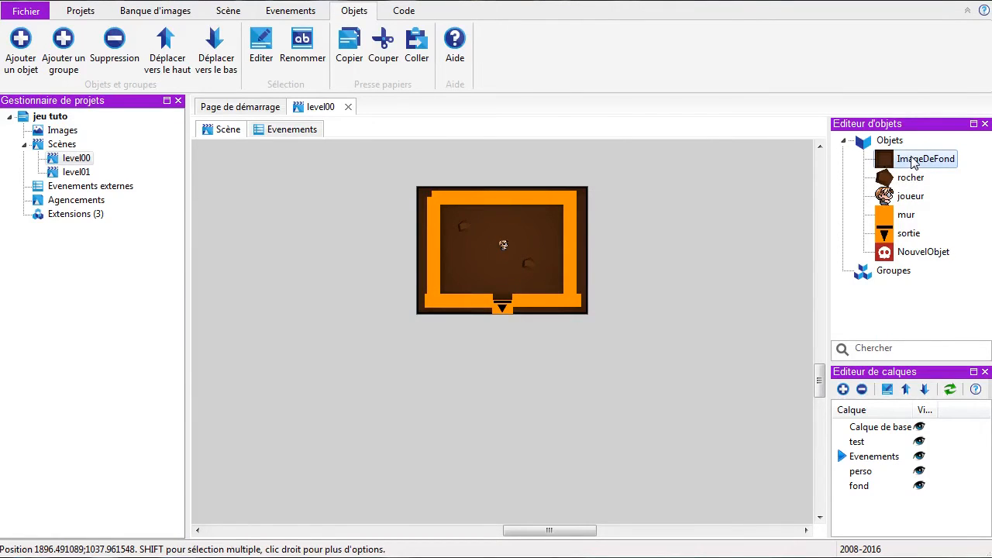
Check the image of the ImageDeFond object and rename the object as salle01
{"action": "double_click", "coordinate": [913, 159]}
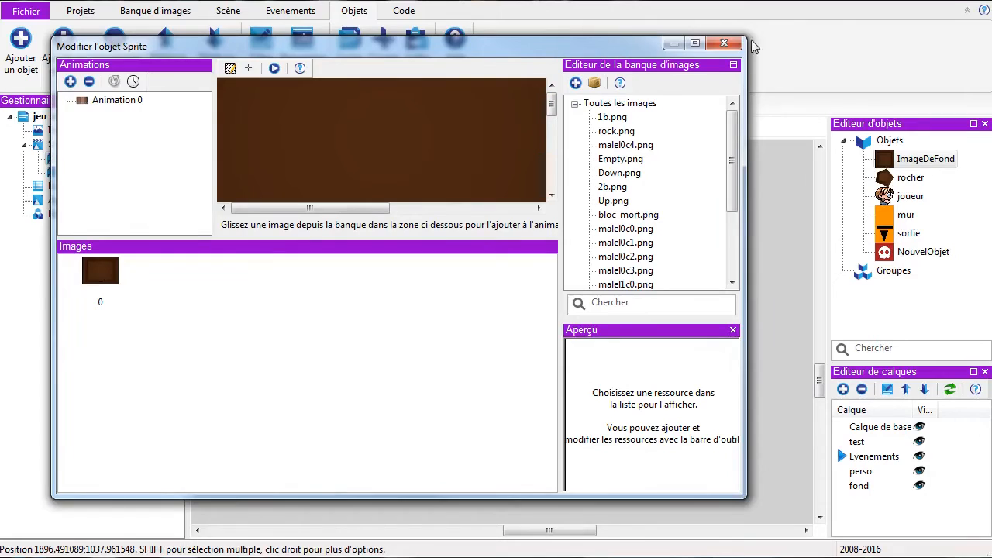
{"action": "left_click", "coordinate": [723, 43]}
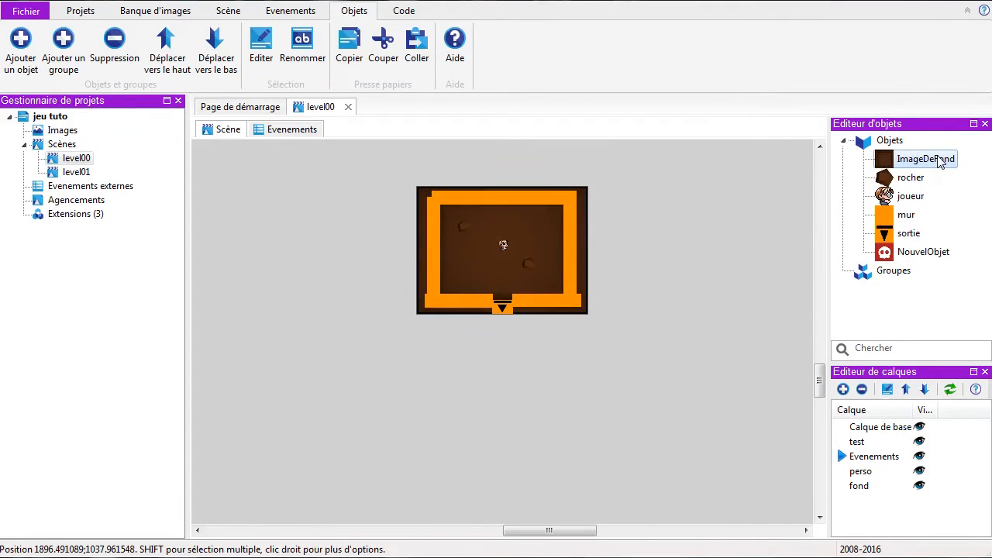
{"action": "left_click", "coordinate": [939, 159]}
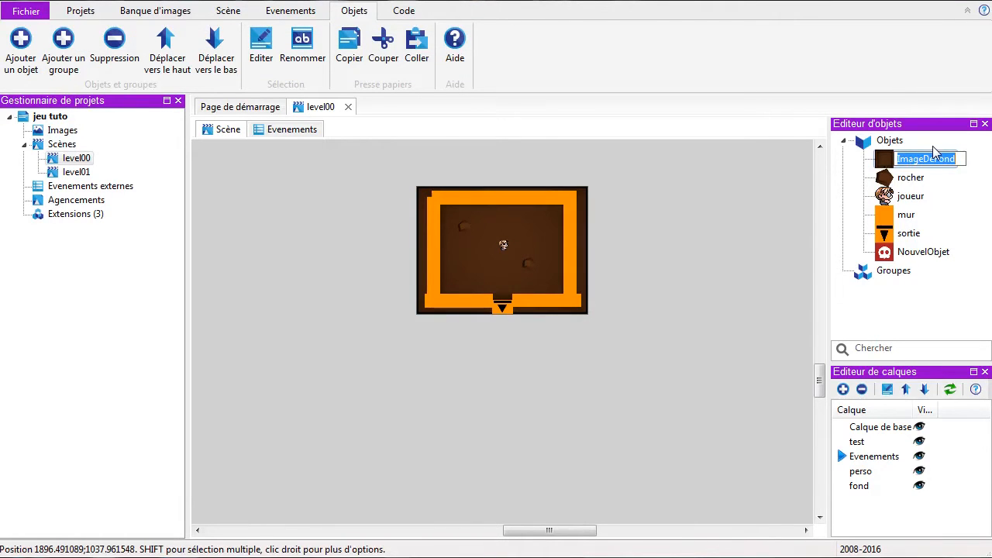
{"action": "type", "text": "salle01"}
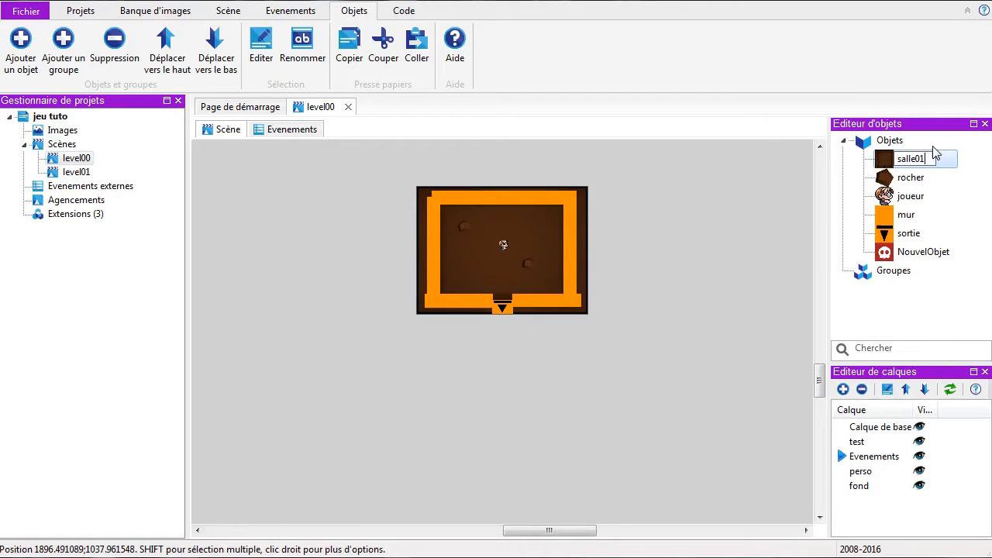
{"action": "key", "text": "Return"}
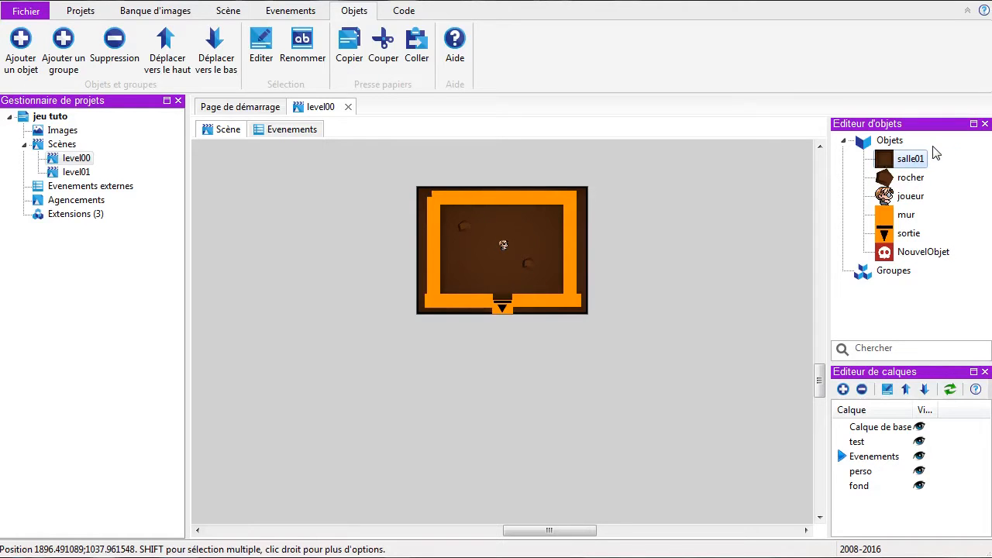
Add a new Sprite object to the scene's objects and name it salle02
{"action": "right_click", "coordinate": [860, 143]}
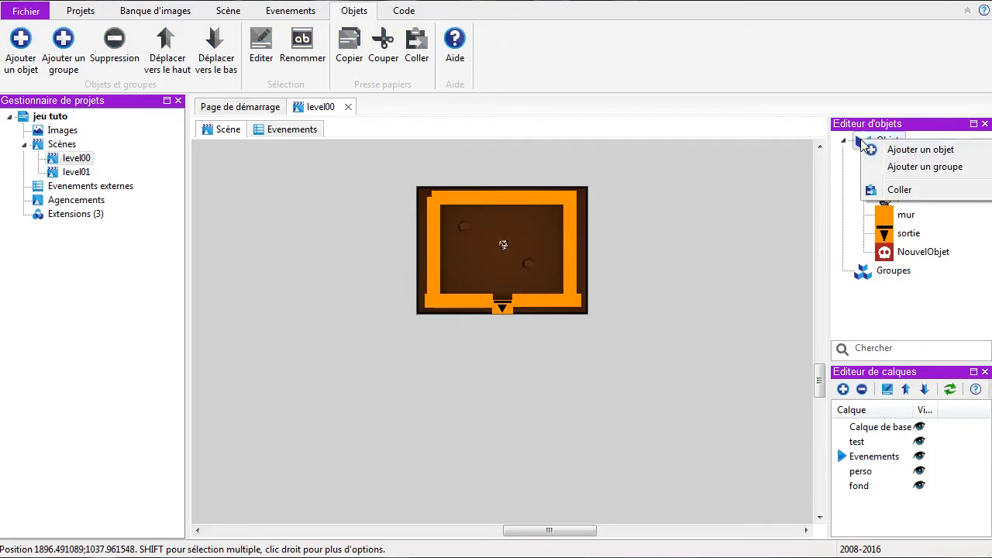
{"action": "left_click", "coordinate": [874, 149]}
{"action": "left_click", "coordinate": [327, 225]}
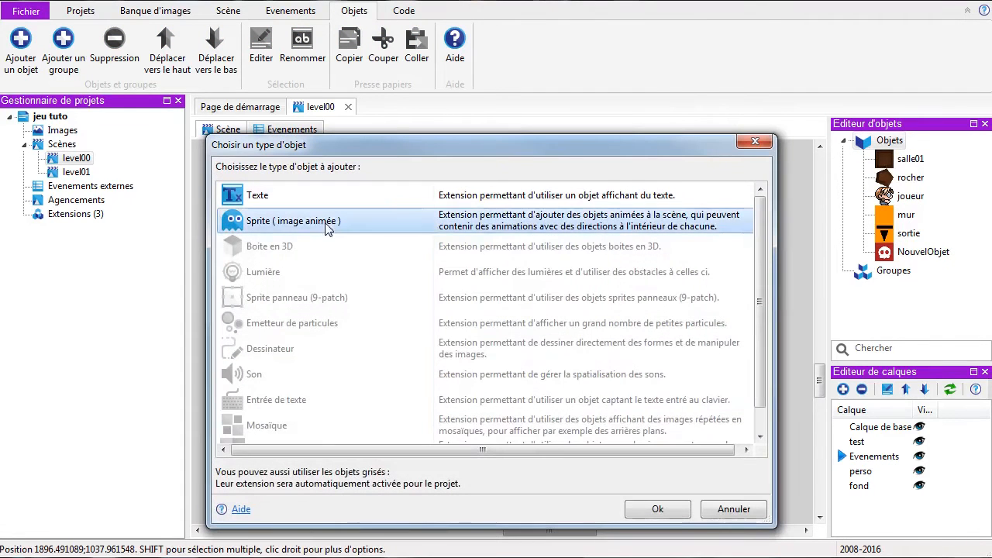
{"action": "left_click", "coordinate": [657, 509]}
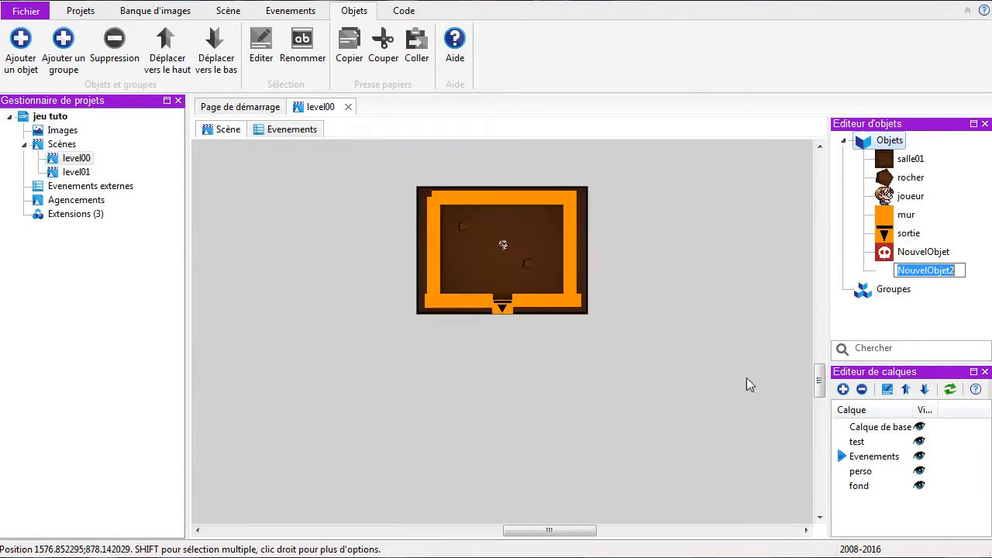
{"action": "type", "text": "salle02"}
{"action": "key", "text": "Return"}
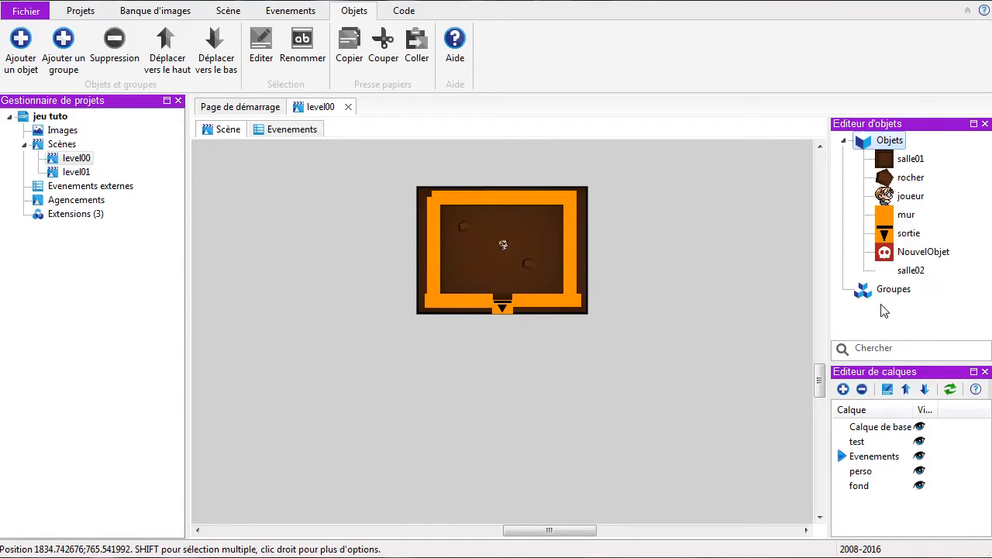
Open the salle02 sprite for editing and check the room image 6b.png in XnView
{"action": "double_click", "coordinate": [907, 270]}
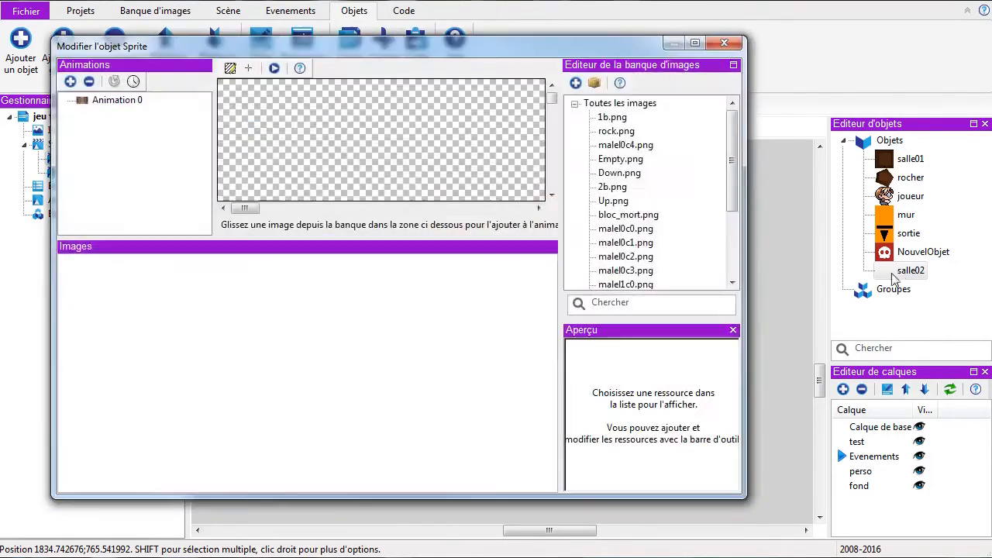
{"action": "scroll", "coordinate": [720, 147], "scroll_direction": "down", "scroll_amount": 3}
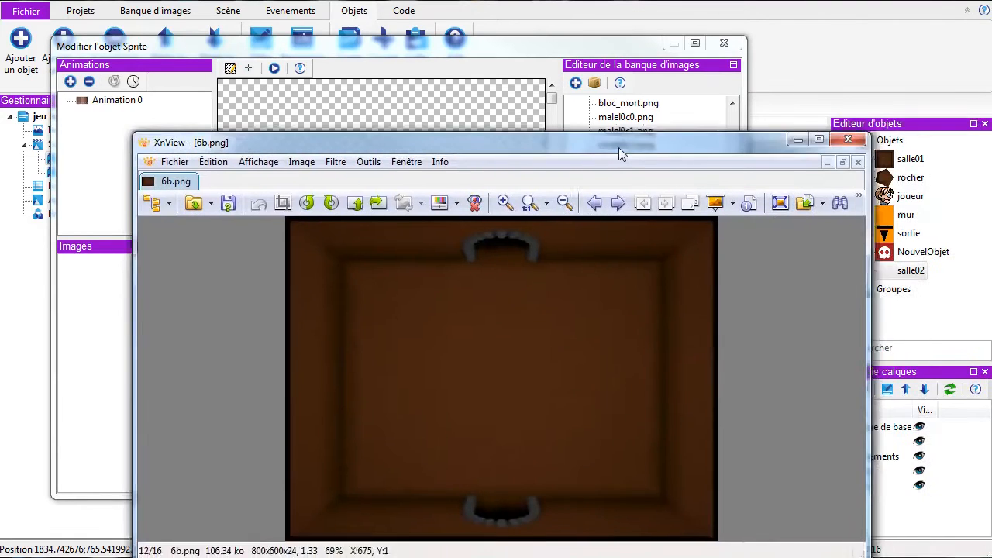
{"action": "left_click_drag", "start_coordinate": [618, 148], "coordinate": [566, 95]}
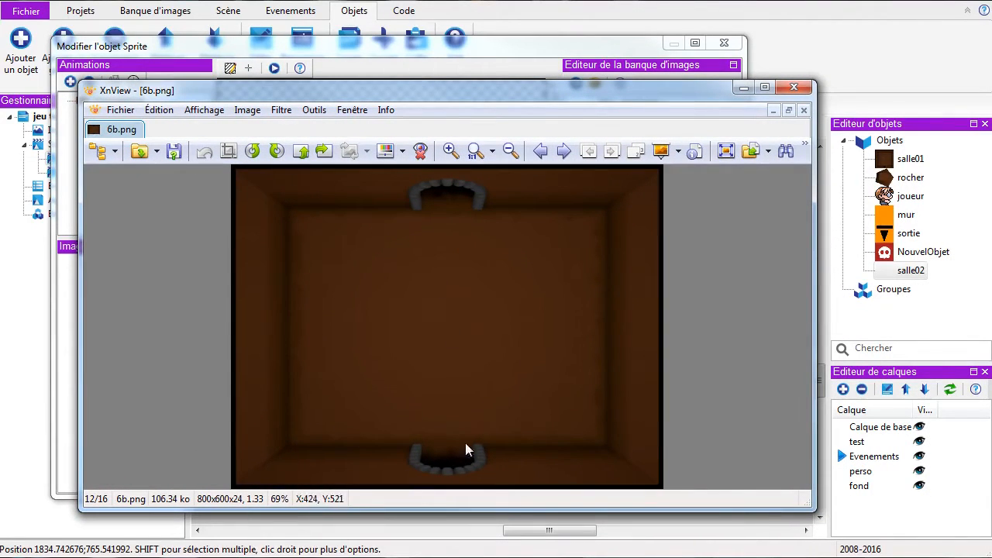
{"action": "left_click", "coordinate": [794, 88]}
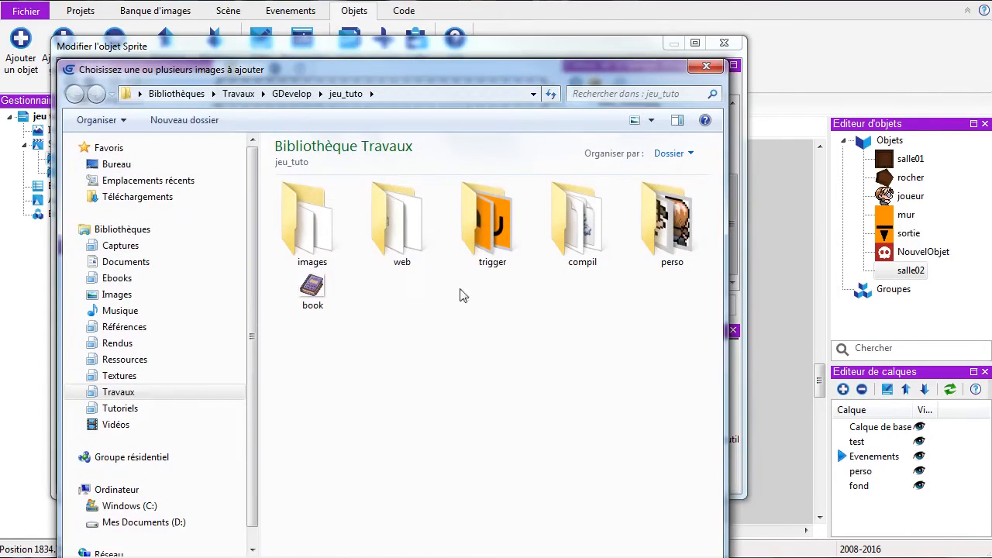
Import the 6b image from the room folder inside the project's images folder into the image bank
{"action": "double_click", "coordinate": [323, 224]}
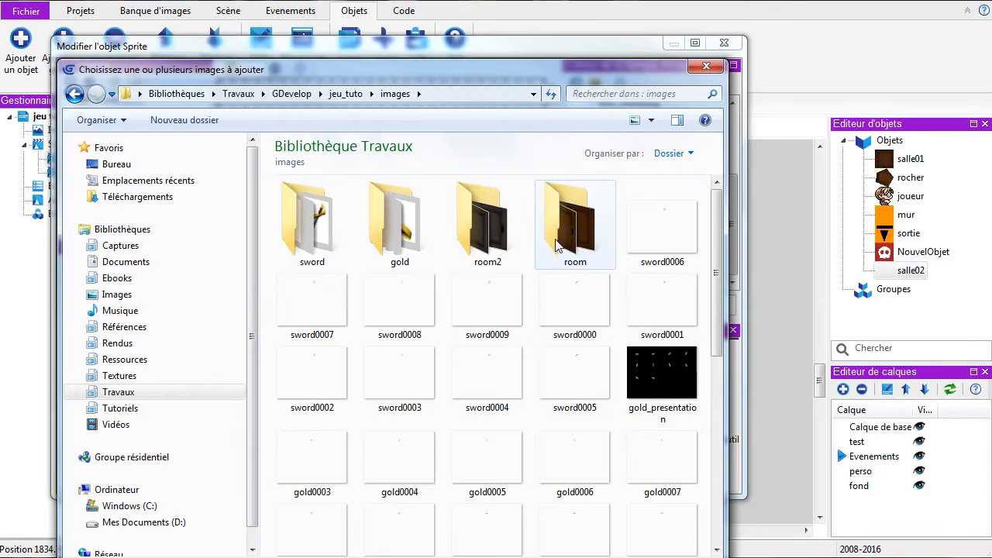
{"action": "left_click", "coordinate": [406, 218]}
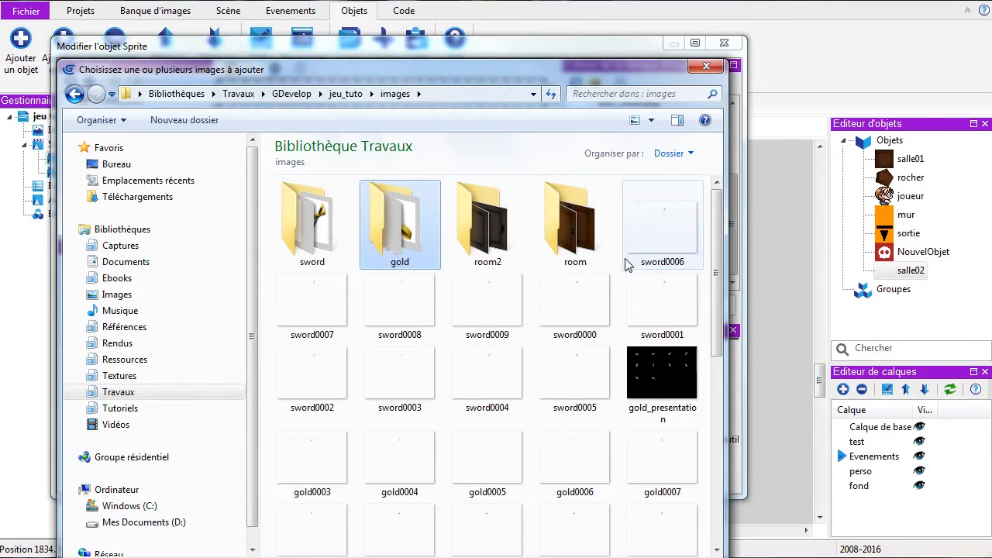
{"action": "left_click", "coordinate": [584, 242]}
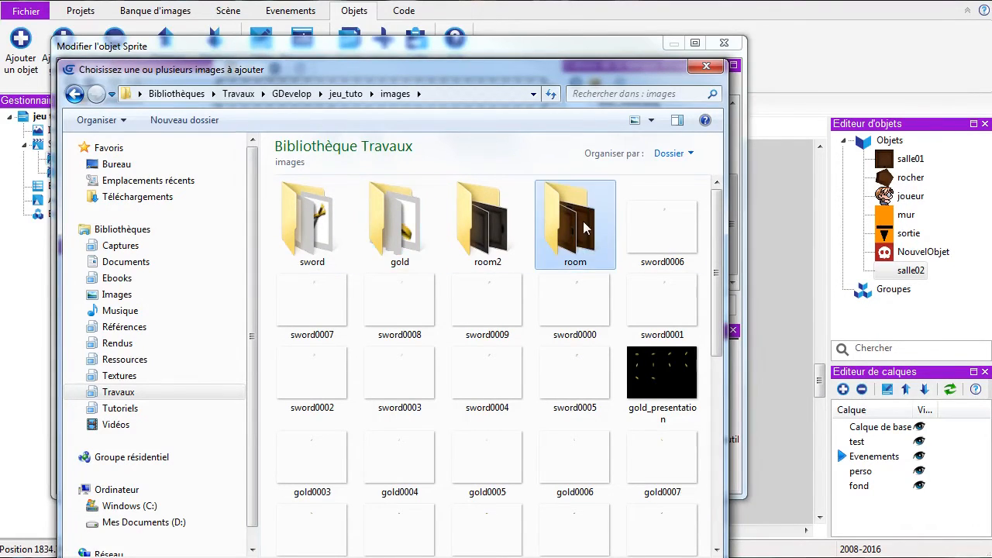
{"action": "double_click", "coordinate": [484, 219]}
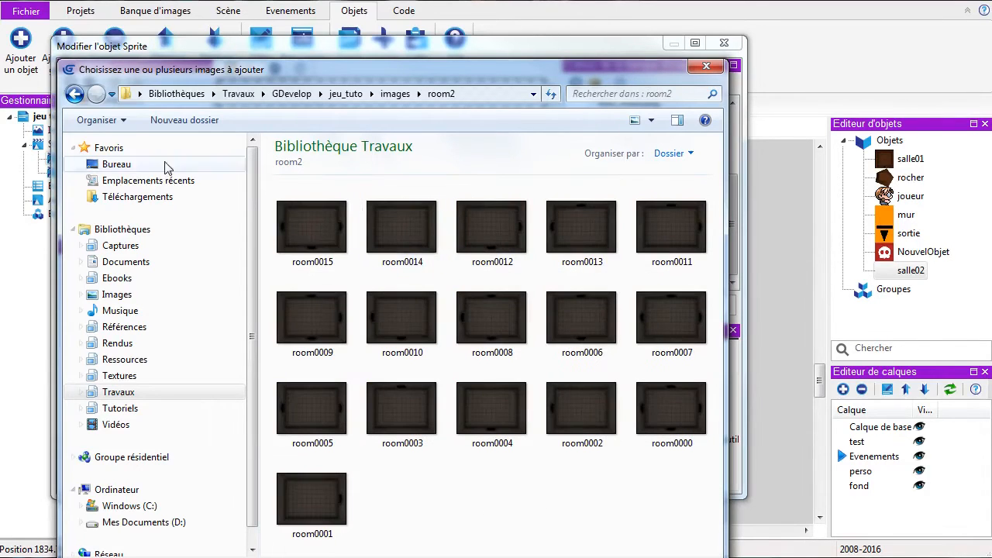
{"action": "left_click", "coordinate": [75, 94]}
{"action": "double_click", "coordinate": [574, 227]}
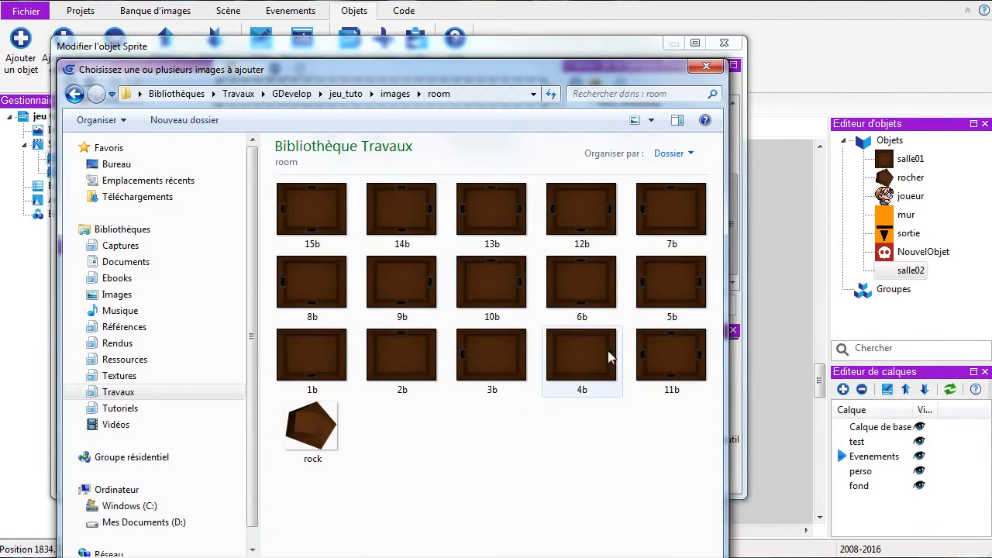
{"action": "left_click", "coordinate": [575, 286]}
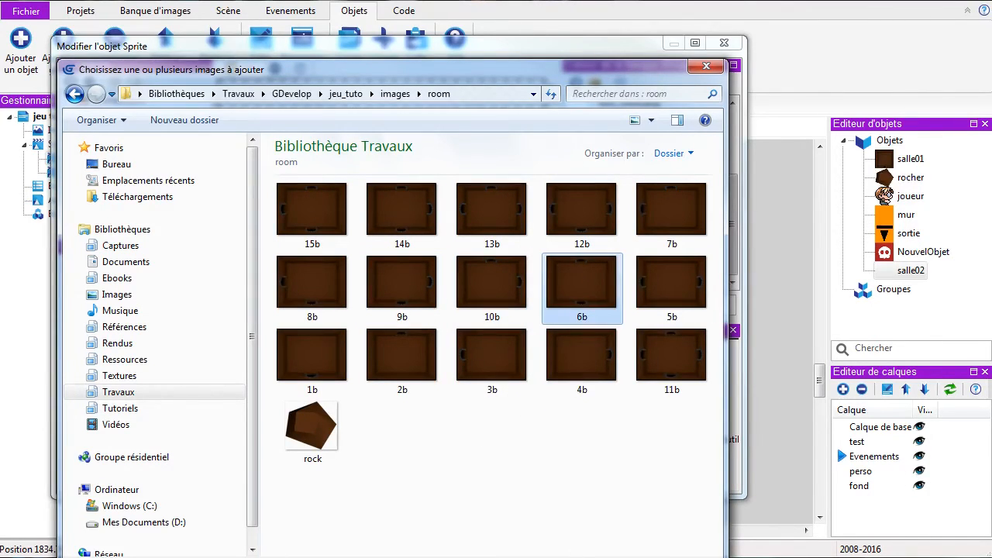
{"action": "left_click", "coordinate": [609, 557]}
Add 6b.png from the image bank to salle02's Animation 0 and close the sprite editor
{"action": "left_click_drag", "start_coordinate": [731, 224], "coordinate": [732, 231]}
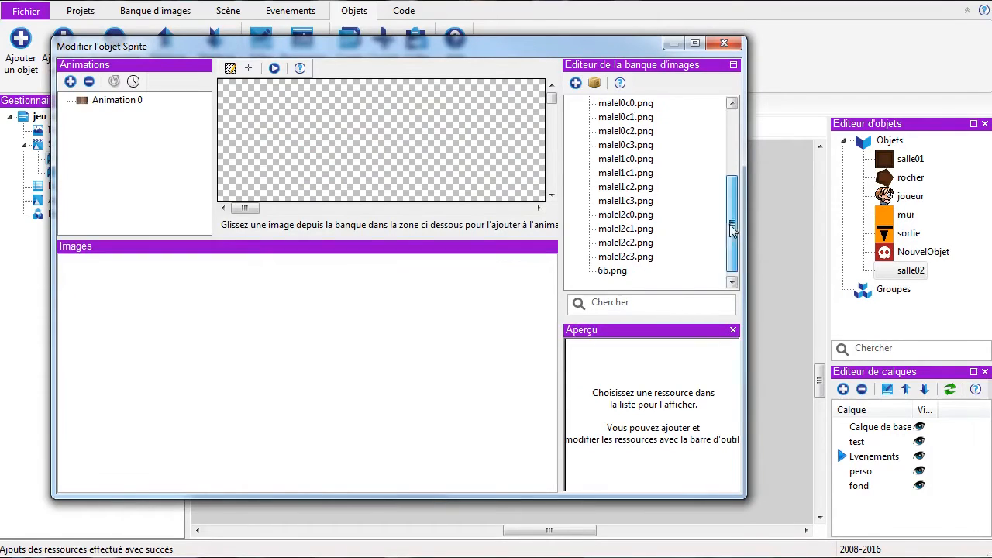
{"action": "left_click_drag", "start_coordinate": [610, 271], "coordinate": [272, 311]}
{"action": "left_click", "coordinate": [724, 43]}
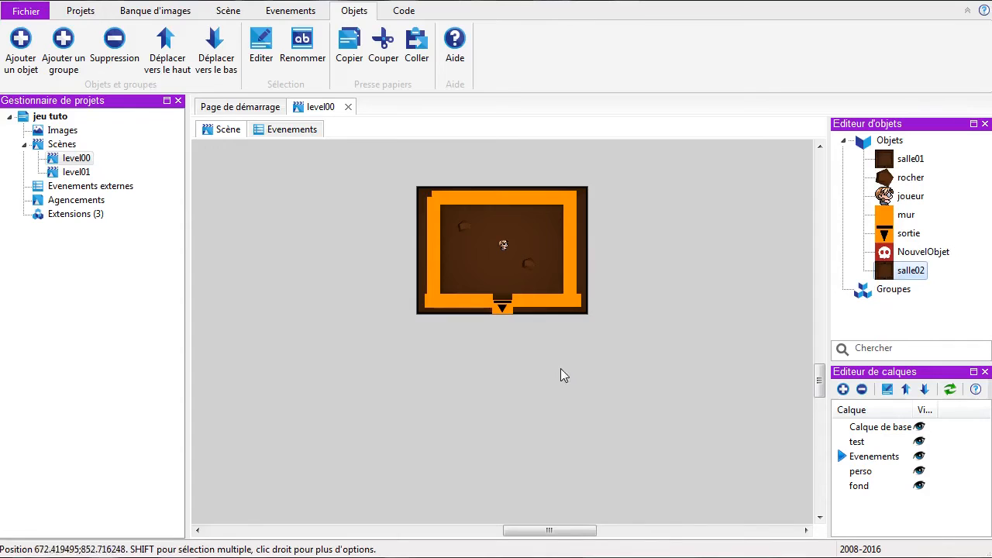
Display the scene grid and set its cells to 800 pixels wide and 600 pixels high
{"action": "left_click", "coordinate": [228, 14]}
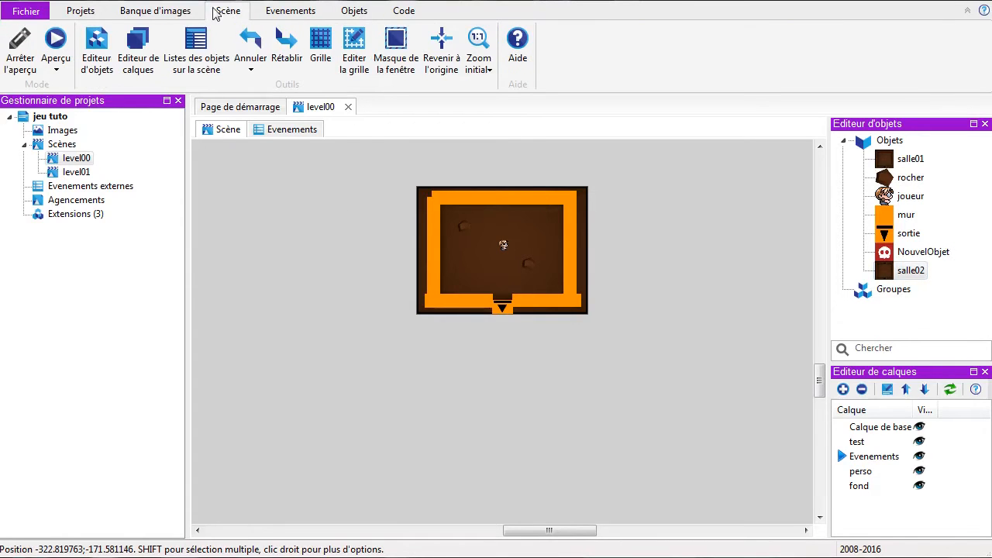
{"action": "left_click", "coordinate": [322, 48]}
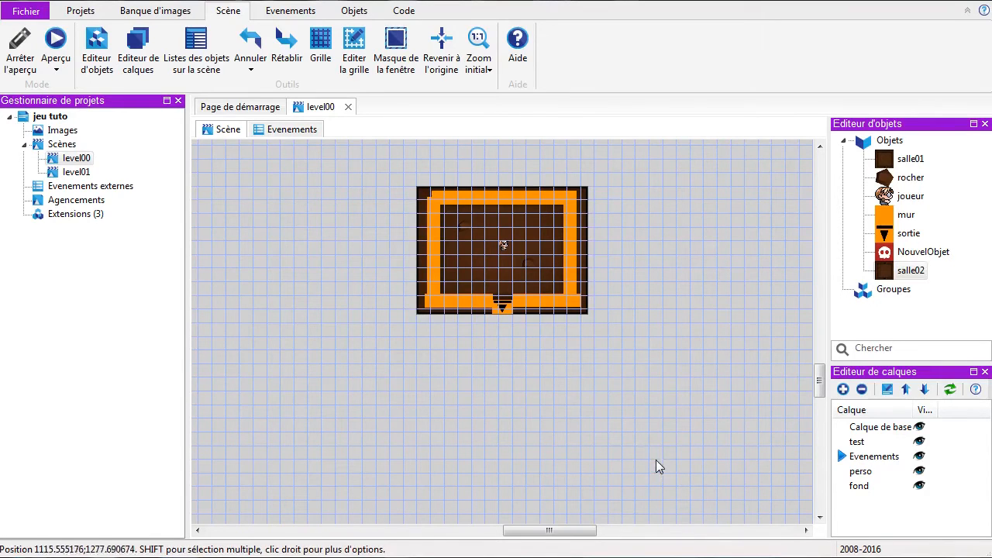
{"action": "left_click", "coordinate": [355, 45]}
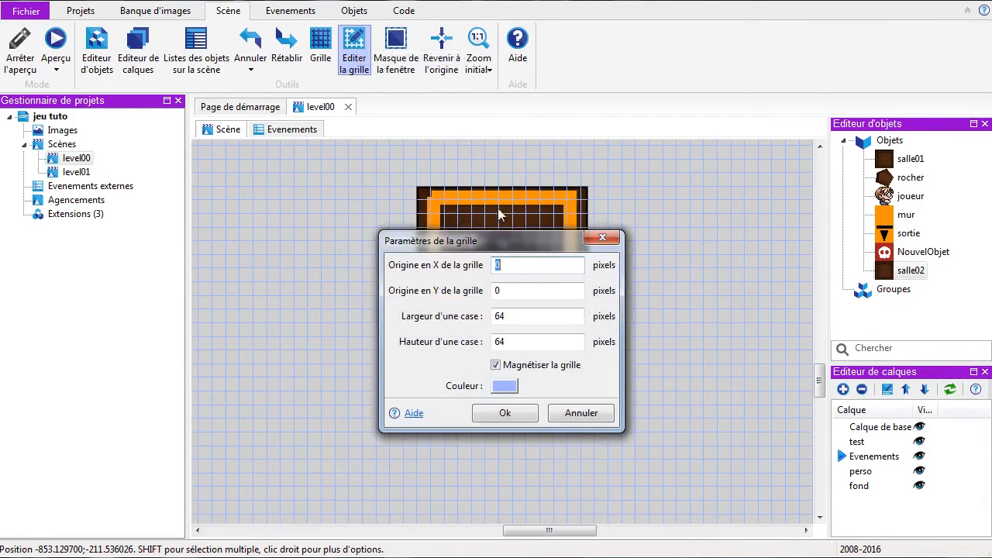
{"action": "double_click", "coordinate": [531, 316]}
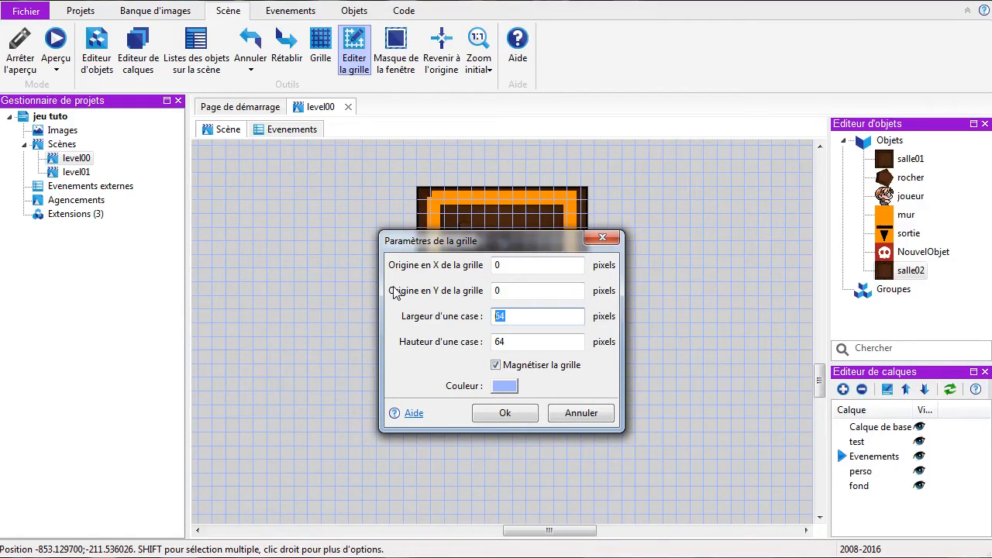
{"action": "type", "text": "800"}
{"action": "double_click", "coordinate": [507, 342]}
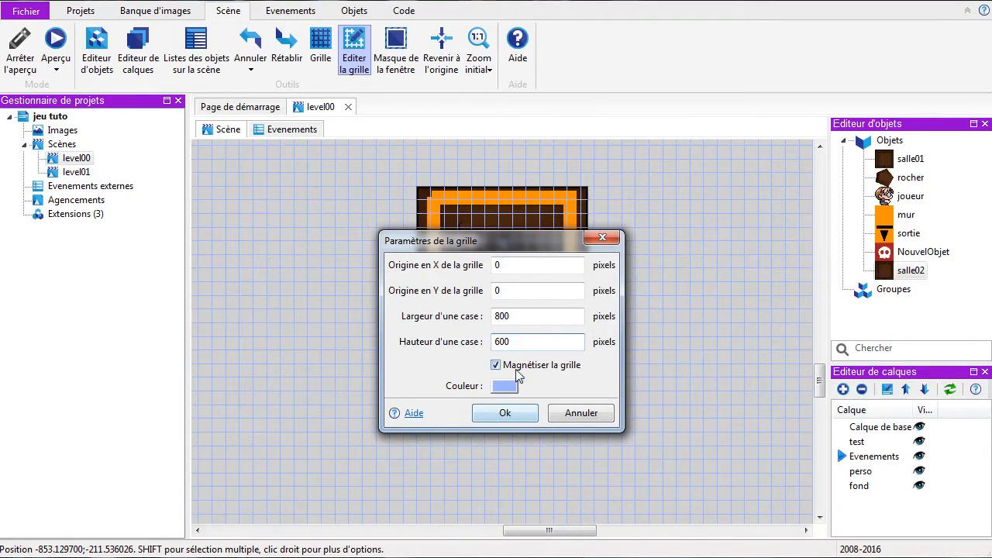
{"action": "left_click", "coordinate": [507, 413]}
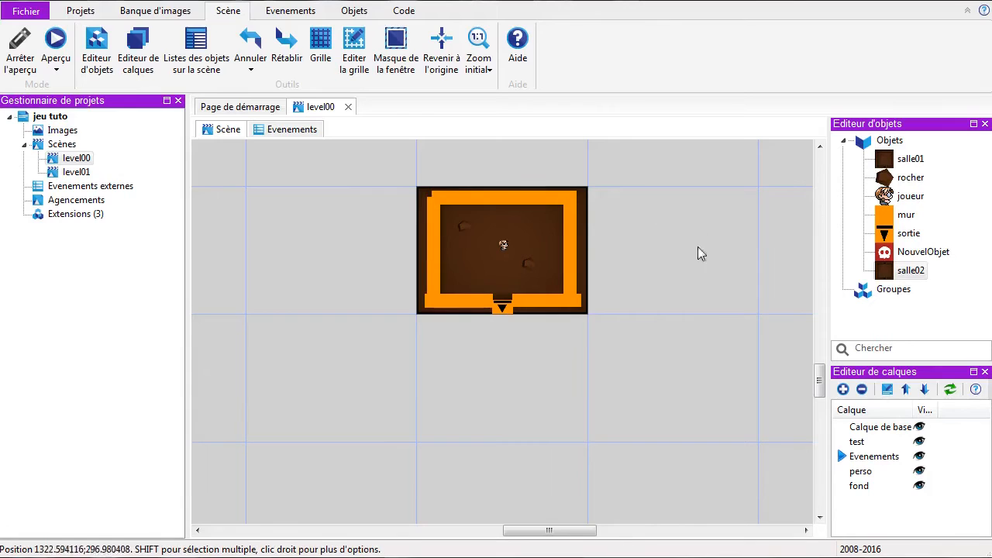
Place salle02 on the fond layer in the grid cell directly beneath the first room
{"action": "left_click", "coordinate": [860, 487]}
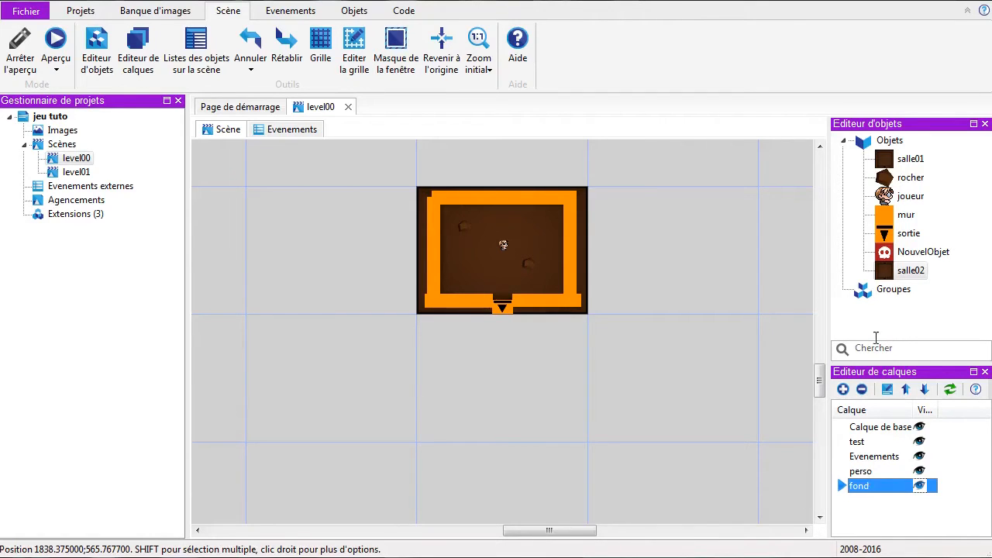
{"action": "left_click", "coordinate": [887, 274]}
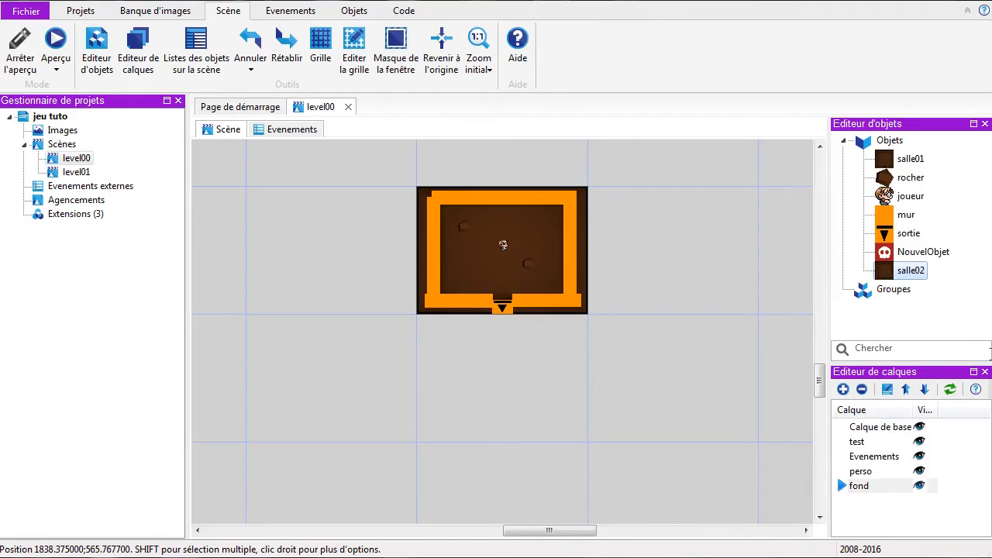
{"action": "left_click_drag", "start_coordinate": [891, 277], "coordinate": [455, 408]}
{"action": "left_click_drag", "start_coordinate": [511, 488], "coordinate": [482, 390]}
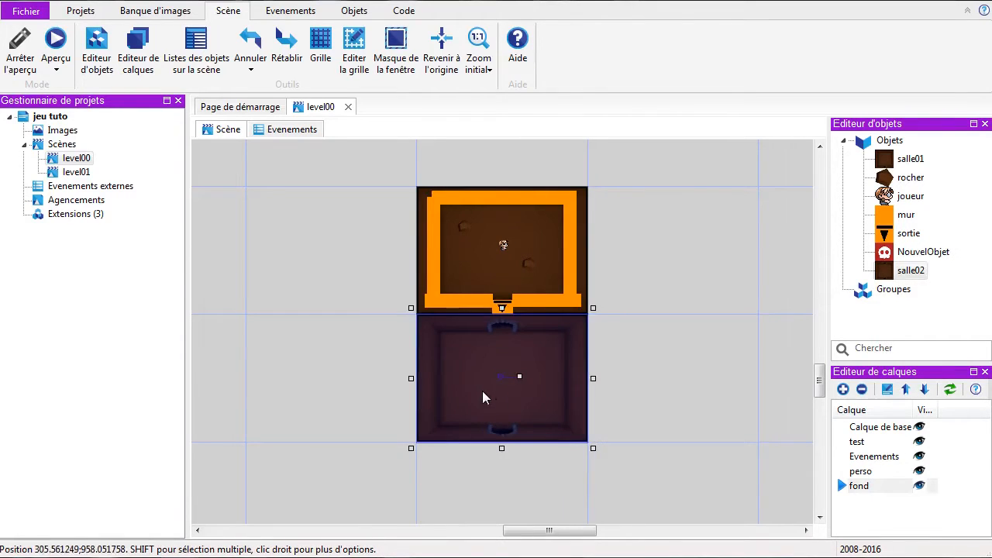
{"action": "left_click", "coordinate": [657, 386]}
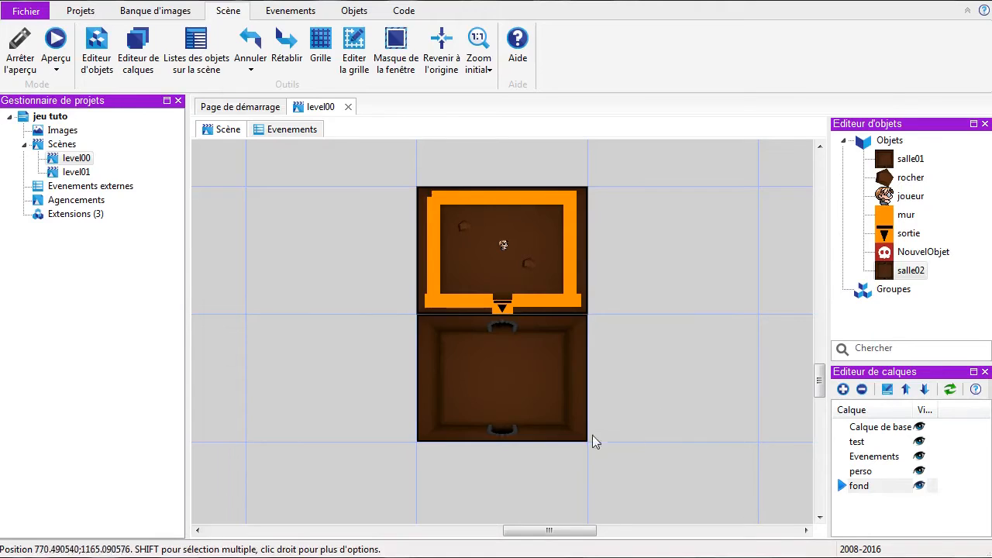
Bring the area beneath salle02 into view and check the room image 11b.png in XnView
{"action": "scroll", "coordinate": [605, 436], "scroll_direction": "down", "scroll_amount": 3}
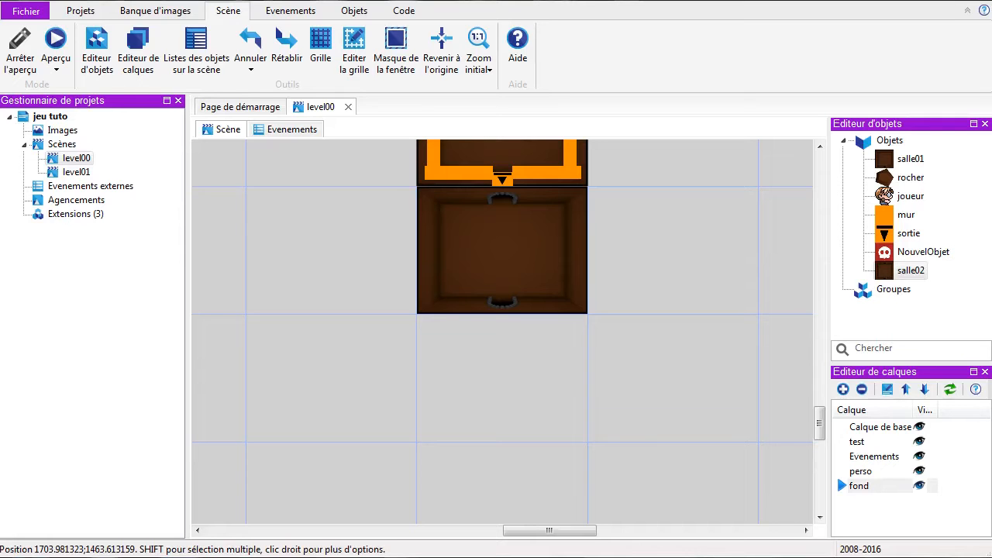
{"action": "key", "text": "alt+Tab"}
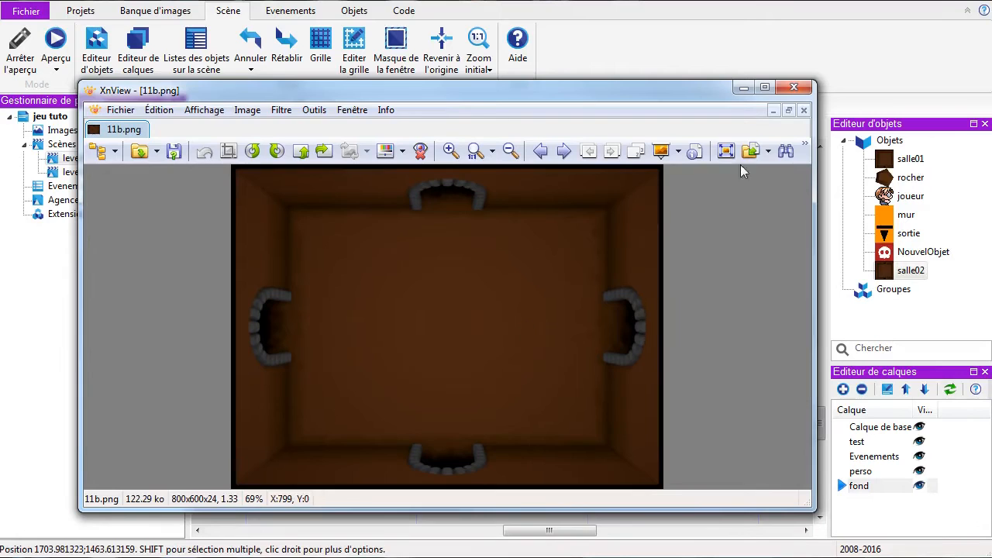
{"action": "left_click", "coordinate": [794, 86]}
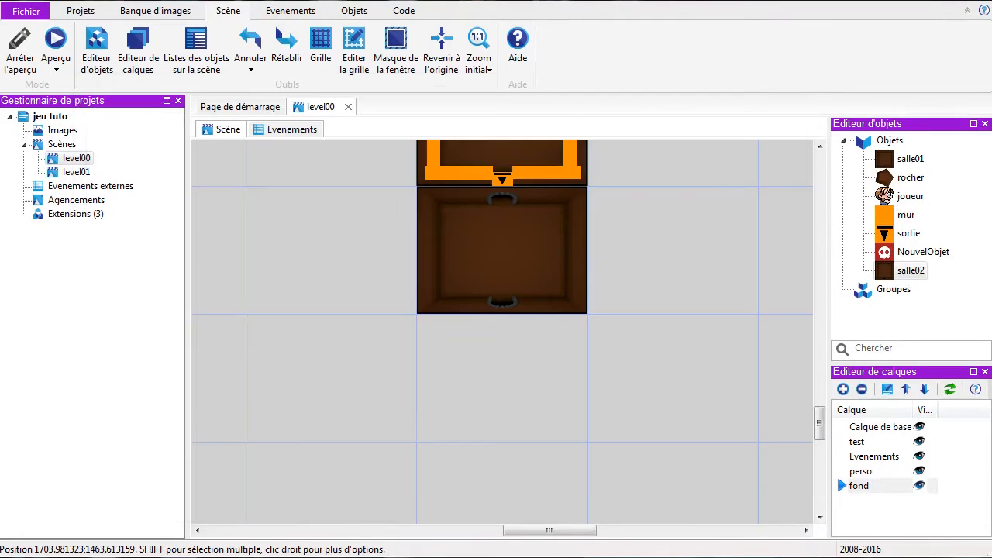
Add a new Sprite object to the scene's objects and name it salle03
{"action": "left_click", "coordinate": [883, 141]}
{"action": "right_click", "coordinate": [882, 144]}
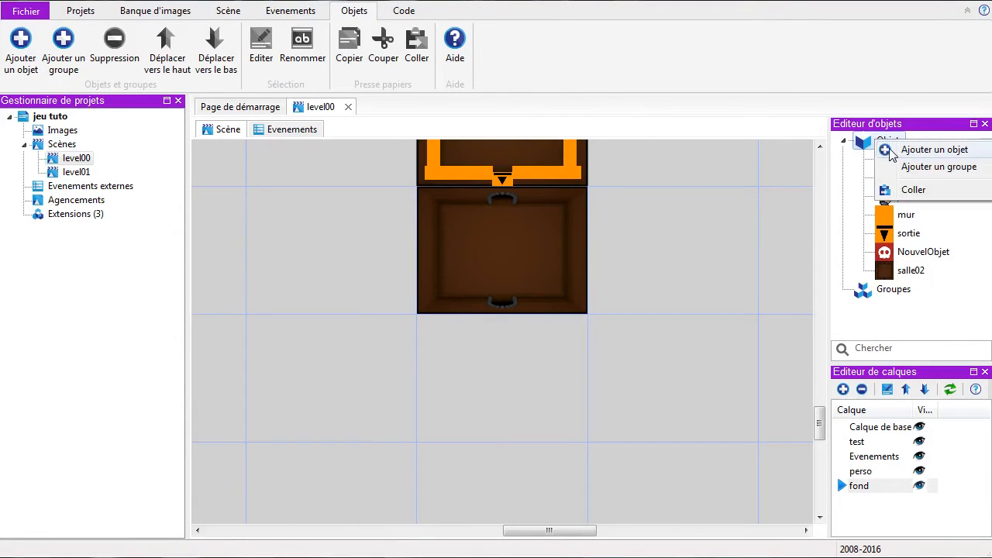
{"action": "left_click", "coordinate": [898, 150]}
{"action": "left_click", "coordinate": [302, 223]}
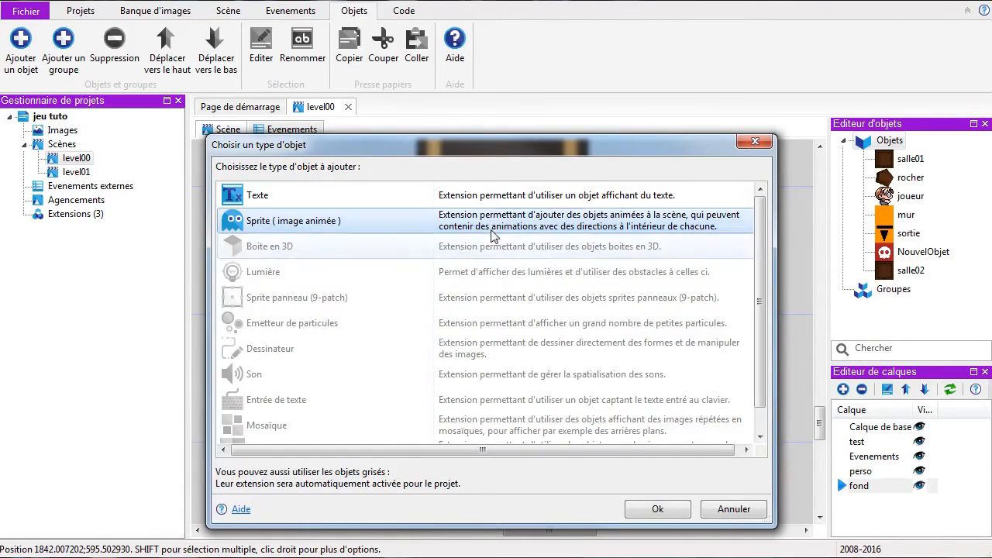
{"action": "left_click", "coordinate": [657, 509]}
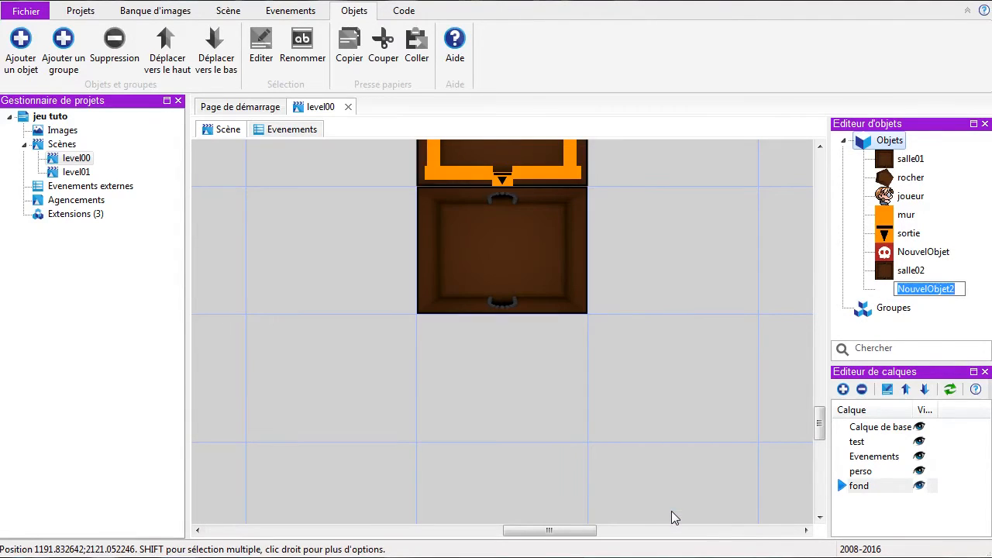
{"action": "type", "text": "salle03"}
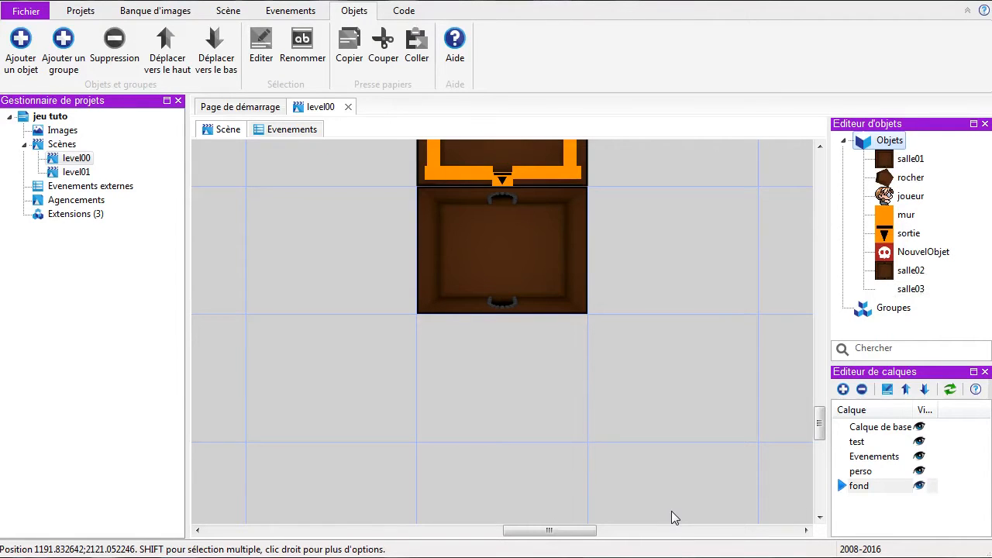
Open the salle03 sprite for editing and import the 11b image from the room folder into the image bank
{"action": "double_click", "coordinate": [883, 289]}
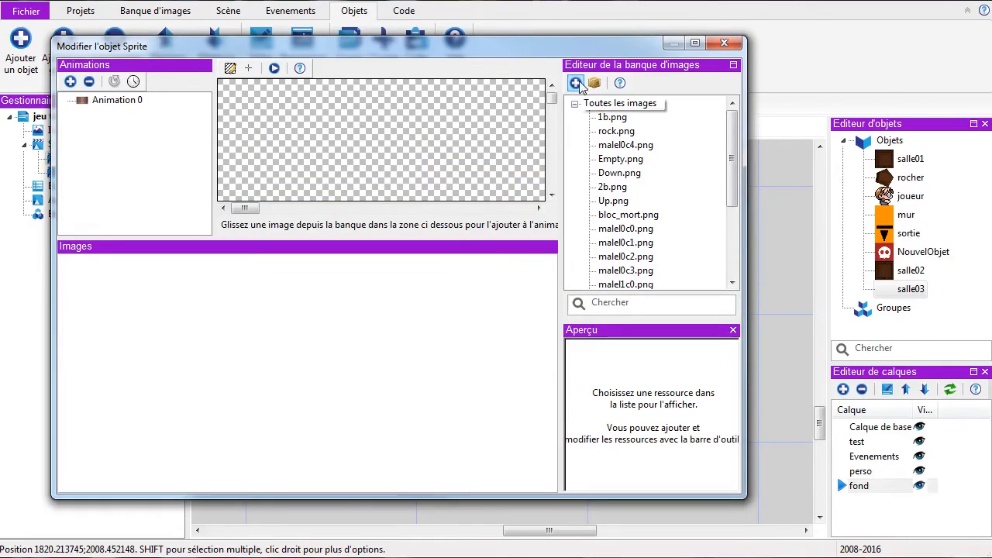
{"action": "left_click", "coordinate": [575, 83]}
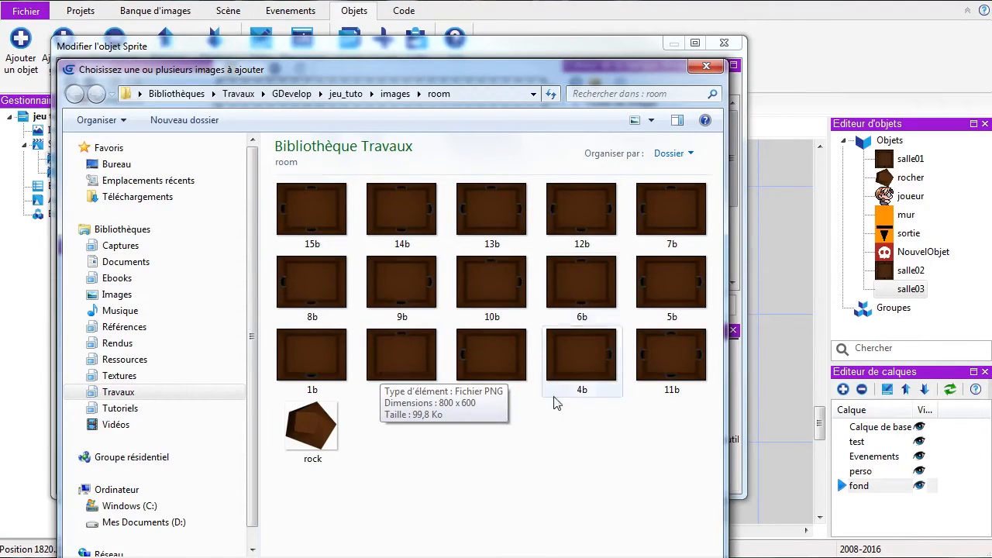
{"action": "left_click", "coordinate": [682, 366]}
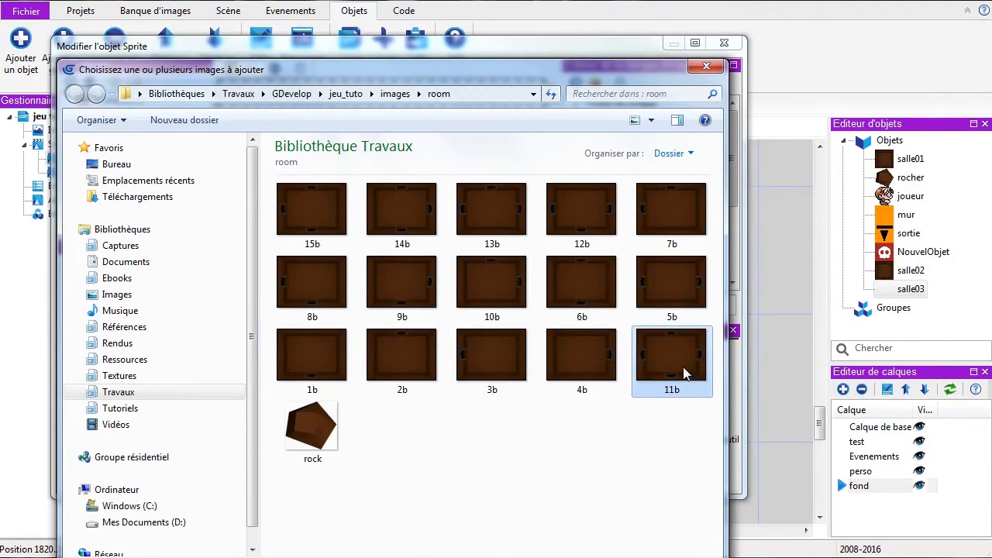
{"action": "double_click", "coordinate": [682, 367]}
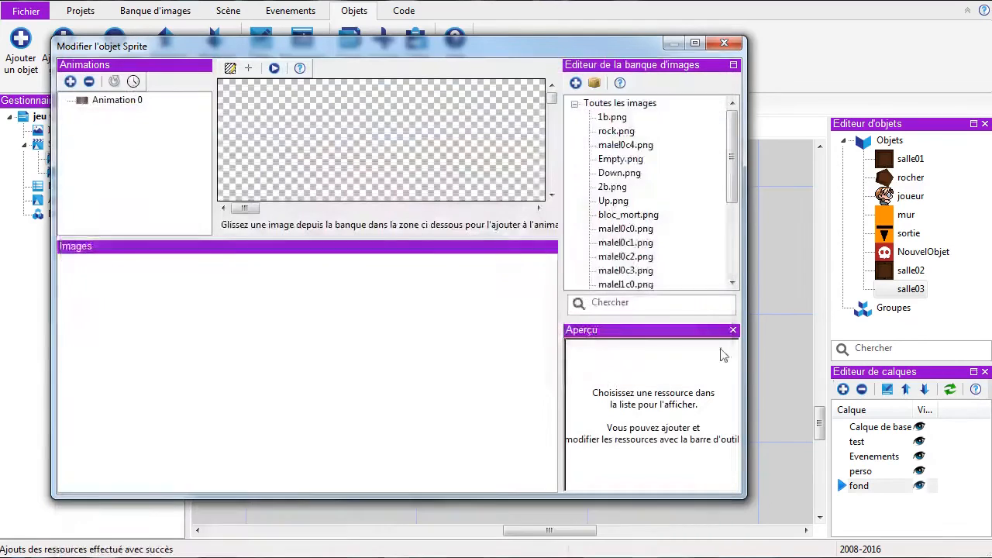
Import all remaining room images from the room folder into the image bank, leaving out 1b, 2b, 6b, 11b and rock
{"action": "left_click_drag", "start_coordinate": [733, 193], "coordinate": [770, 184]}
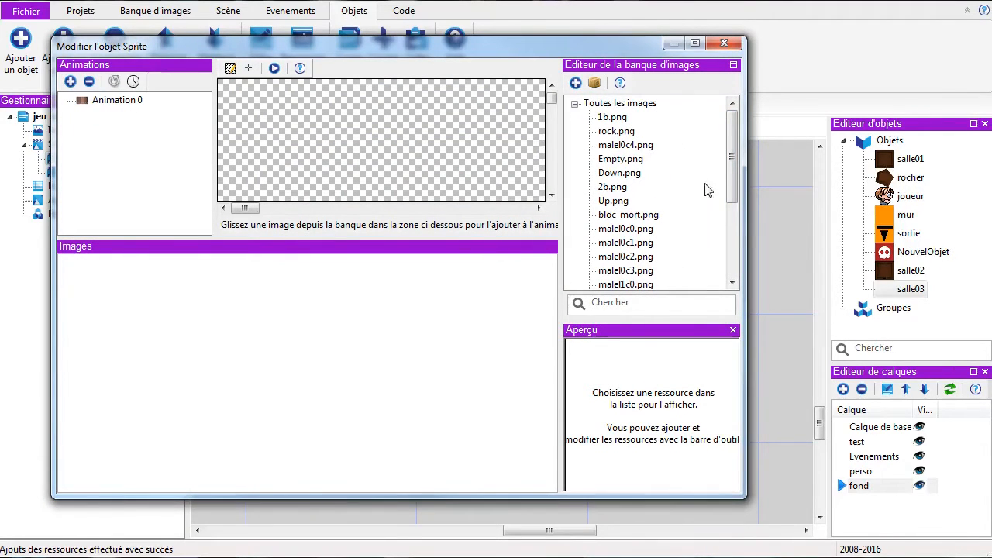
{"action": "left_click_drag", "start_coordinate": [732, 170], "coordinate": [733, 239]}
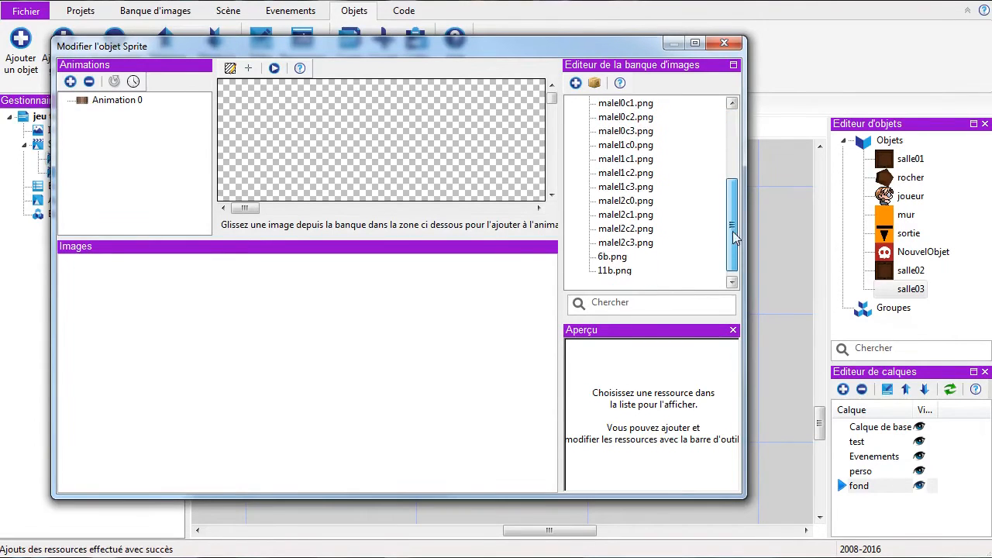
{"action": "left_click", "coordinate": [575, 83]}
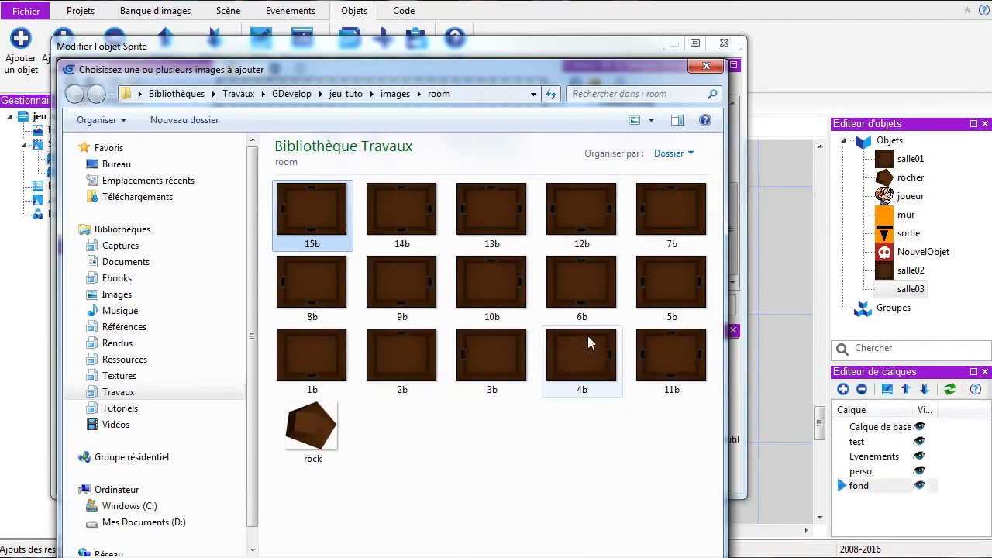
{"action": "left_click", "coordinate": [656, 357], "text": "shift"}
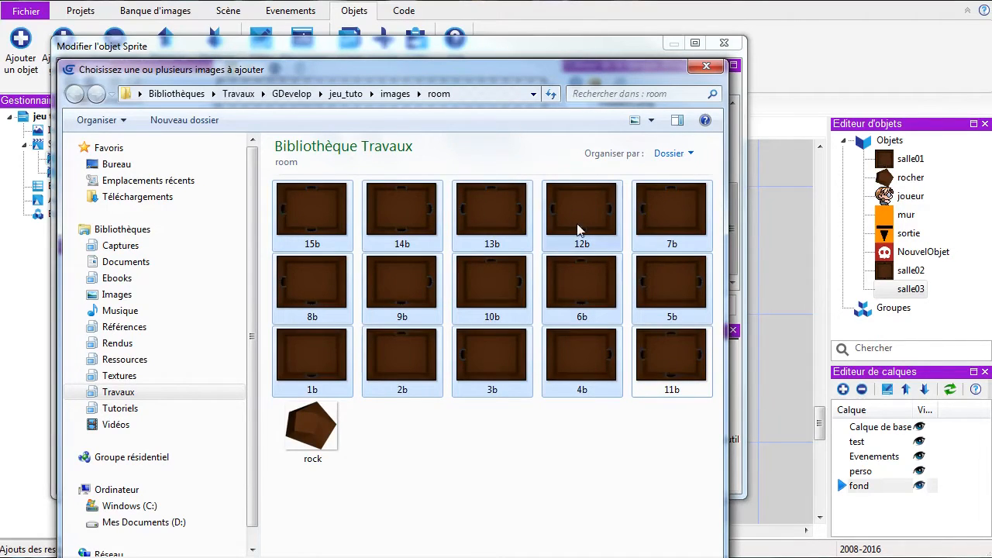
{"action": "left_click", "coordinate": [333, 371], "text": "ctrl"}
{"action": "left_click", "coordinate": [394, 363], "text": "ctrl"}
{"action": "left_click", "coordinate": [588, 269], "text": "ctrl"}
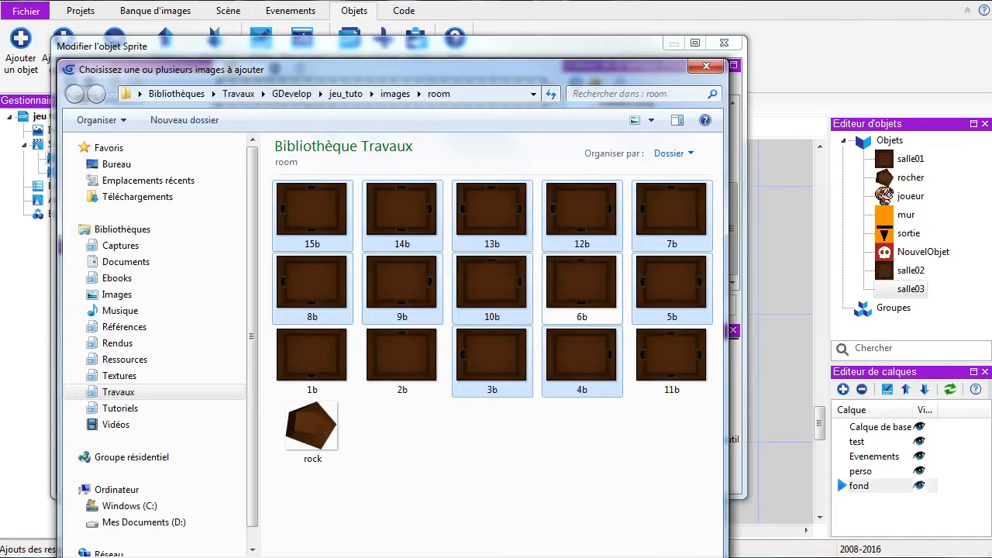
{"action": "key", "text": "Return"}
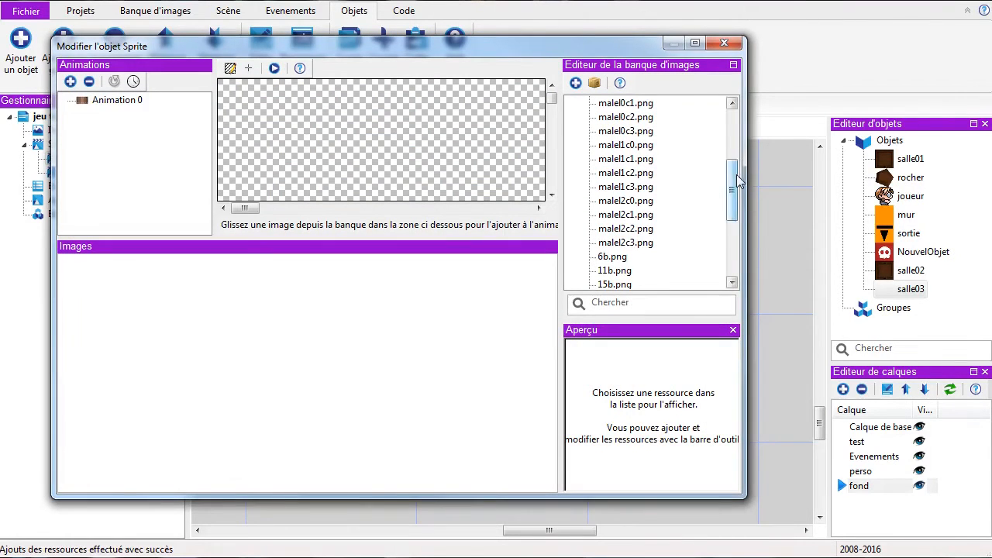
Use 11b.png as the image of the salle03 sprite and place salle03 in the grid cell directly beneath salle02
{"action": "left_click_drag", "start_coordinate": [738, 180], "coordinate": [737, 255]}
{"action": "left_click", "coordinate": [609, 120]}
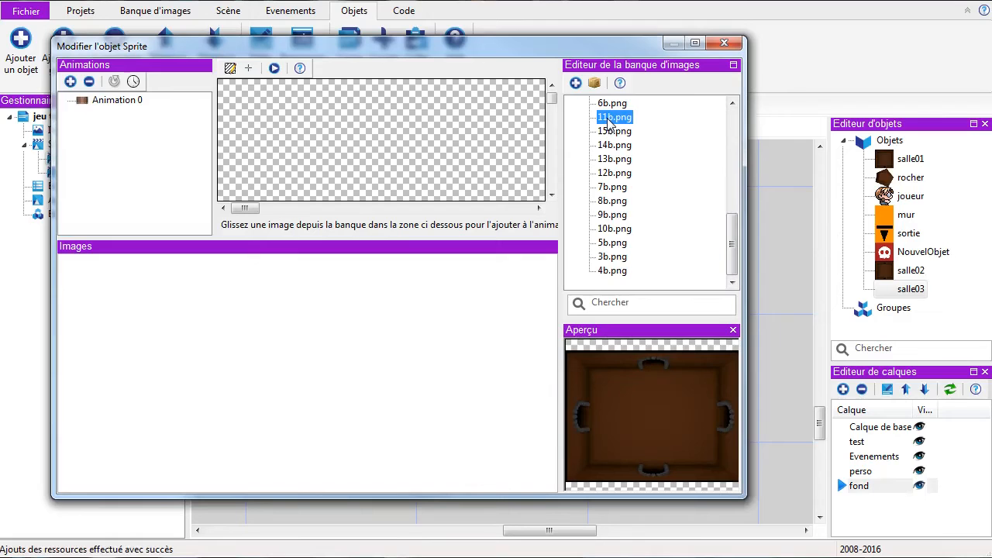
{"action": "left_click_drag", "start_coordinate": [608, 120], "coordinate": [343, 341]}
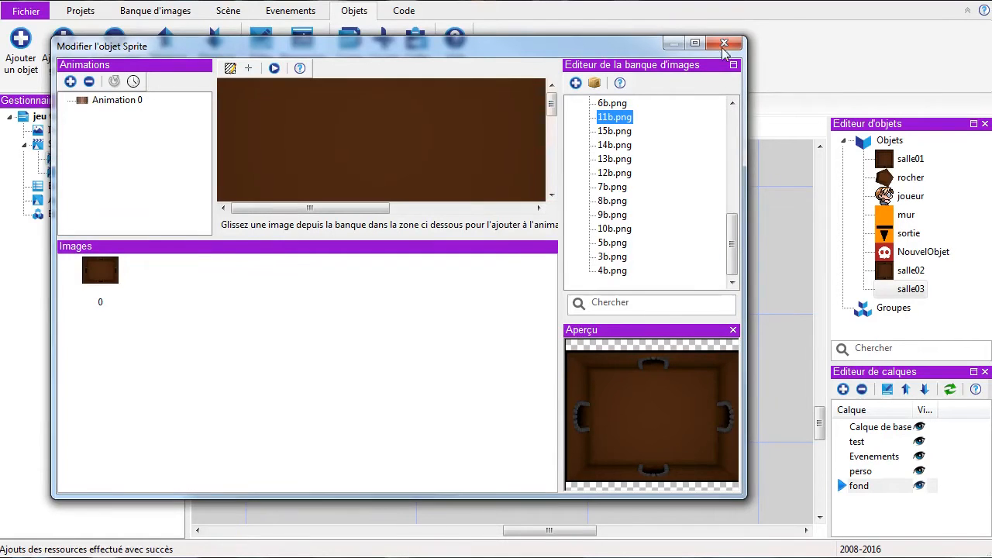
{"action": "left_click", "coordinate": [724, 44]}
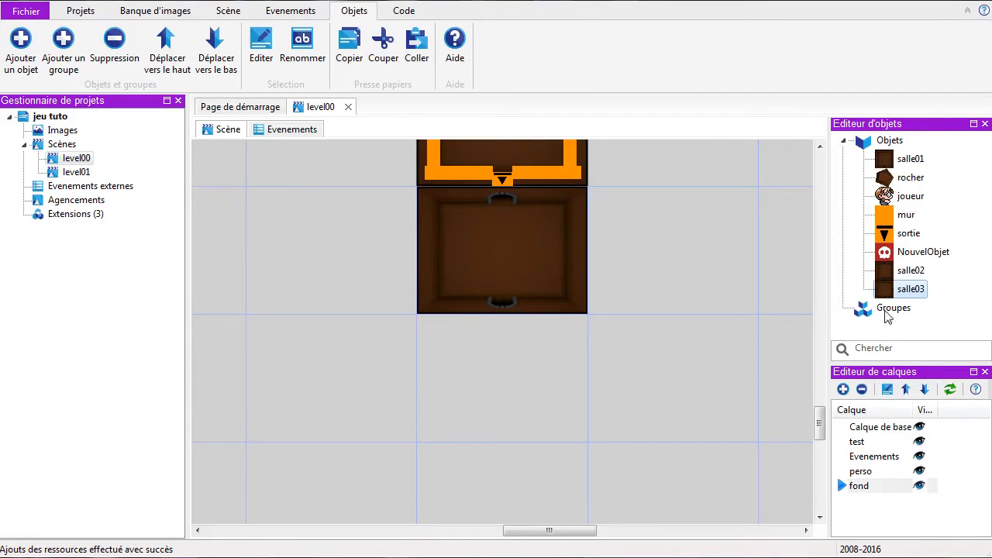
{"action": "left_click_drag", "start_coordinate": [886, 291], "coordinate": [496, 377]}
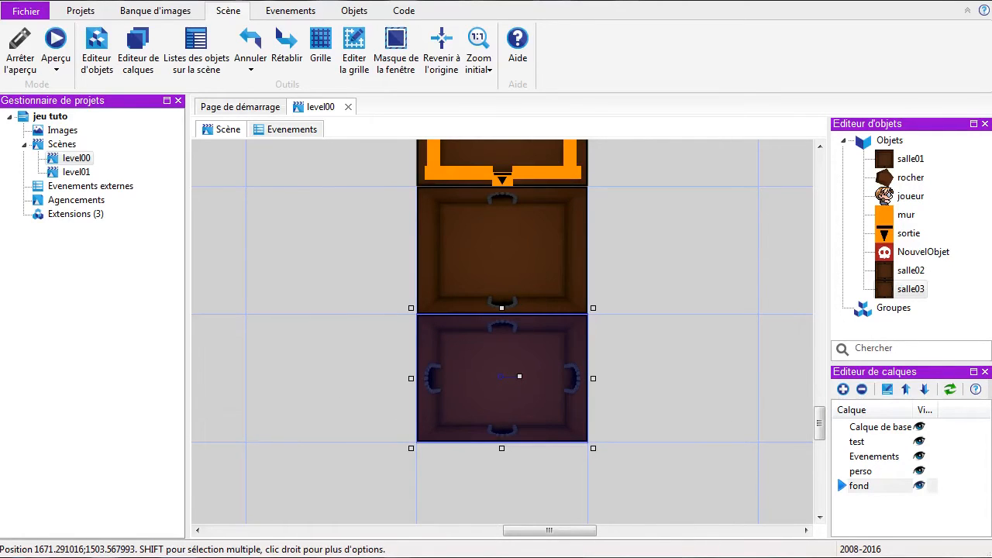
Add another Sprite object to the scene's objects and name it salle04
{"action": "left_click", "coordinate": [889, 142]}
{"action": "right_click", "coordinate": [888, 142]}
{"action": "left_click", "coordinate": [913, 152]}
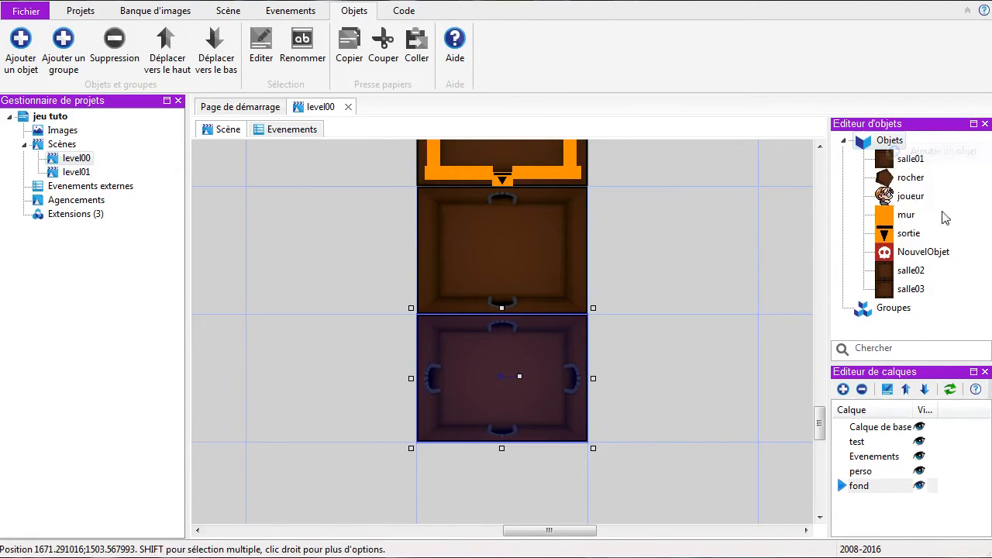
{"action": "left_click", "coordinate": [489, 228]}
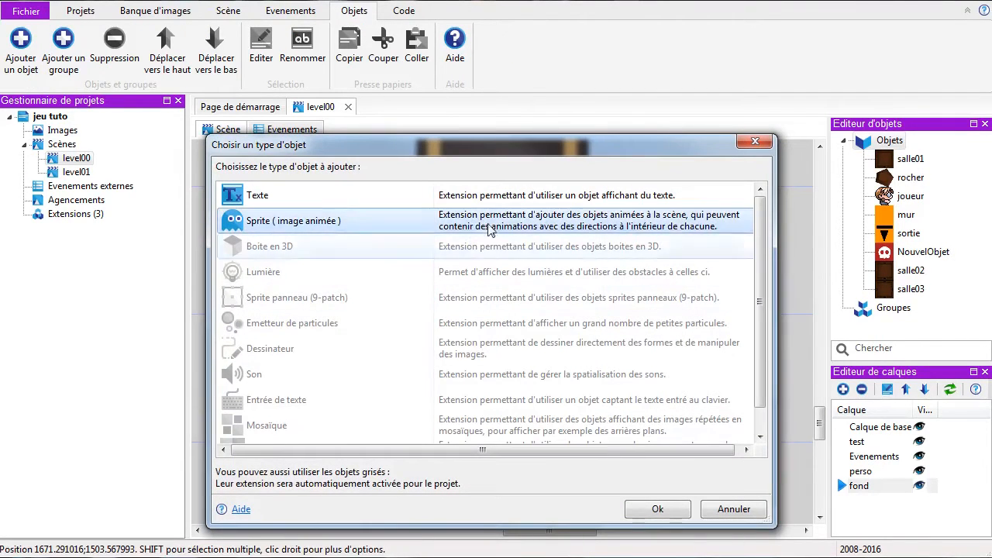
{"action": "left_click", "coordinate": [657, 509]}
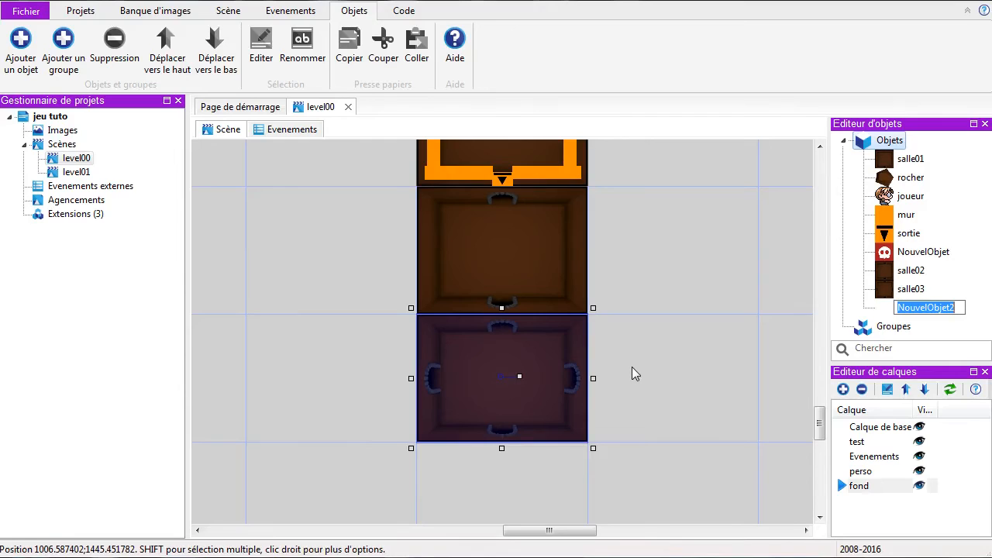
{"action": "type", "text": "salle04"}
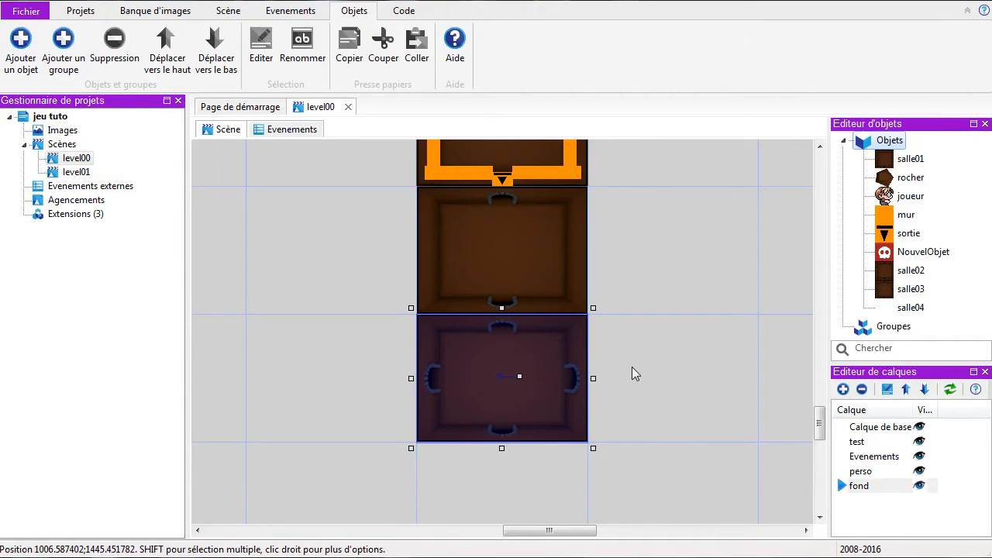
Use 5b.png as the image of the salle04 sprite and place salle04 in the grid cell to the right of salle03
{"action": "double_click", "coordinate": [906, 307]}
{"action": "left_click_drag", "start_coordinate": [731, 160], "coordinate": [732, 268]}
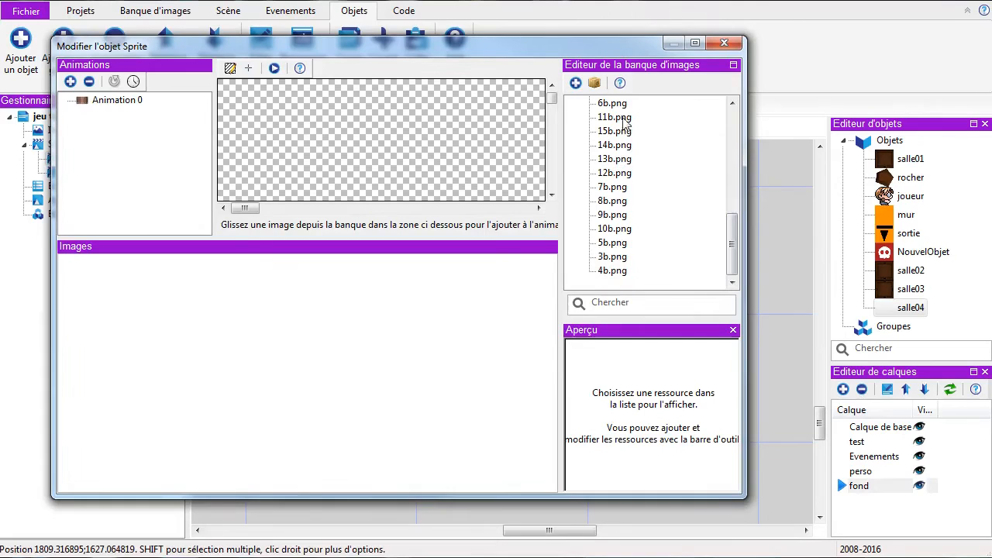
{"action": "left_click", "coordinate": [620, 245]}
{"action": "left_click_drag", "start_coordinate": [605, 245], "coordinate": [374, 311]}
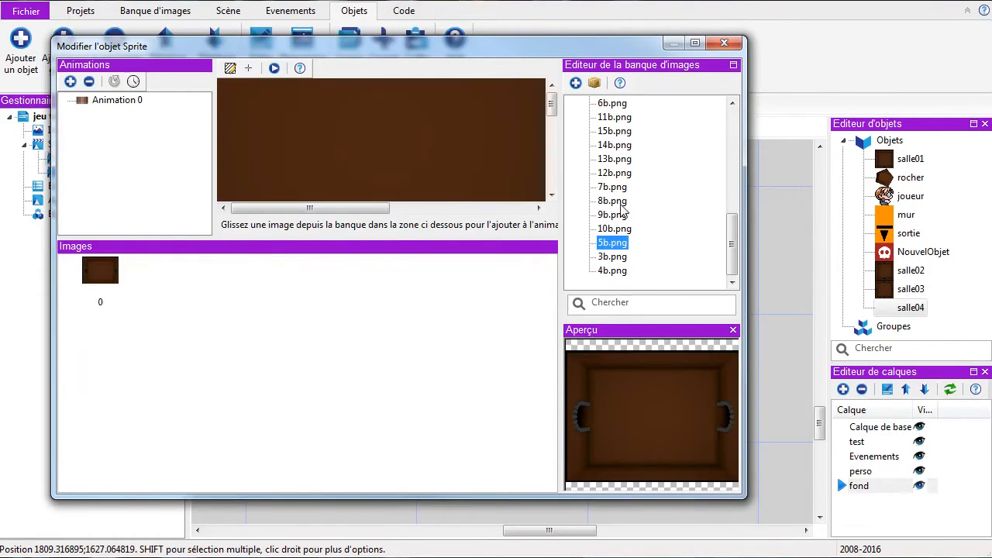
{"action": "left_click", "coordinate": [723, 43]}
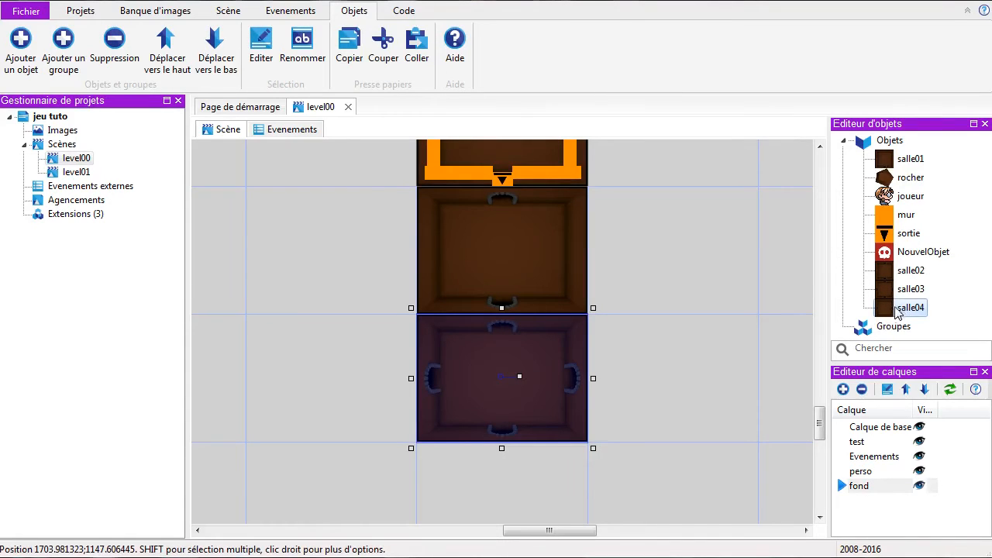
{"action": "left_click_drag", "start_coordinate": [895, 314], "coordinate": [678, 383]}
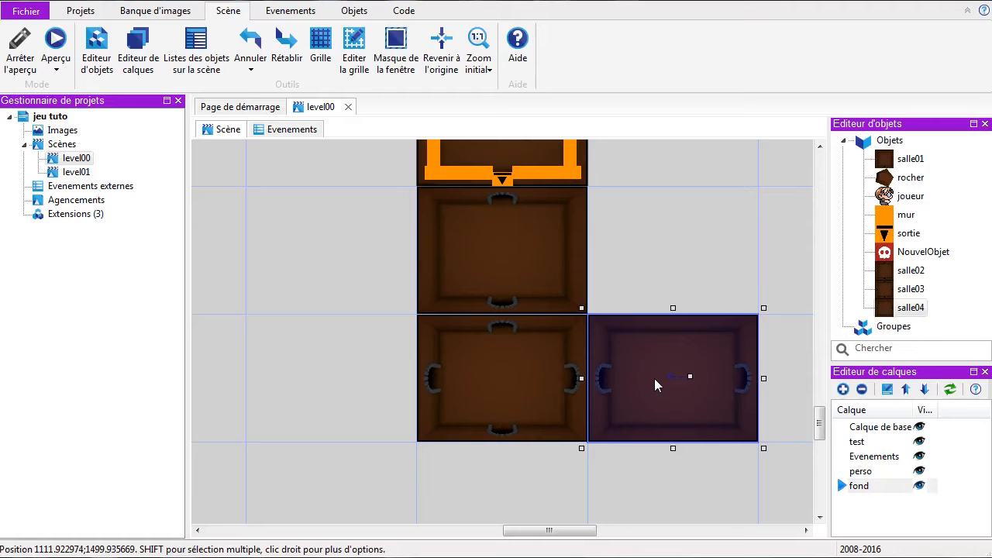
Review the placed rooms and the free space beside salle04, and check the room image 15b.png in XnView
{"action": "left_click", "coordinate": [898, 276]}
{"action": "left_click", "coordinate": [900, 288]}
{"action": "left_click", "coordinate": [893, 308]}
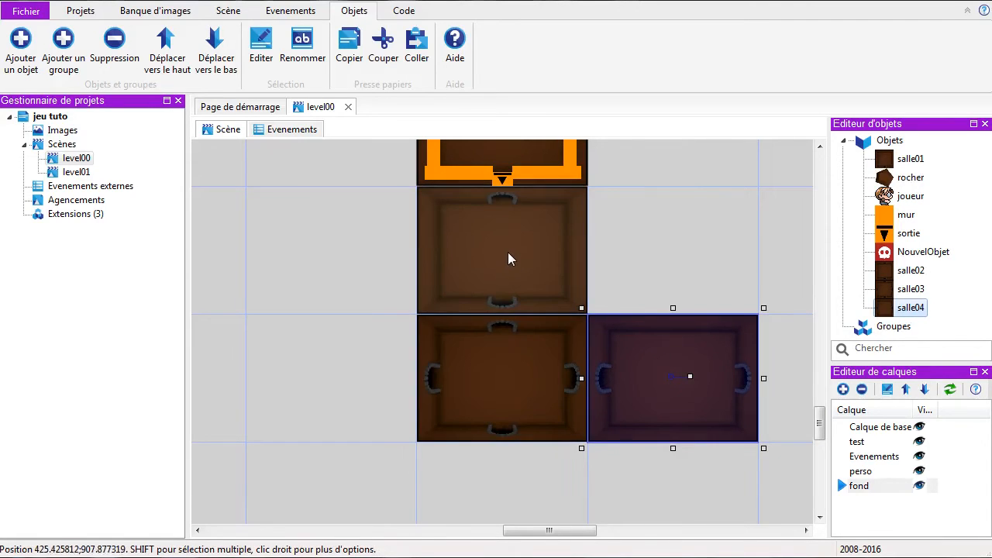
{"action": "left_click", "coordinate": [688, 233]}
{"action": "left_click_drag", "start_coordinate": [527, 531], "coordinate": [590, 532]}
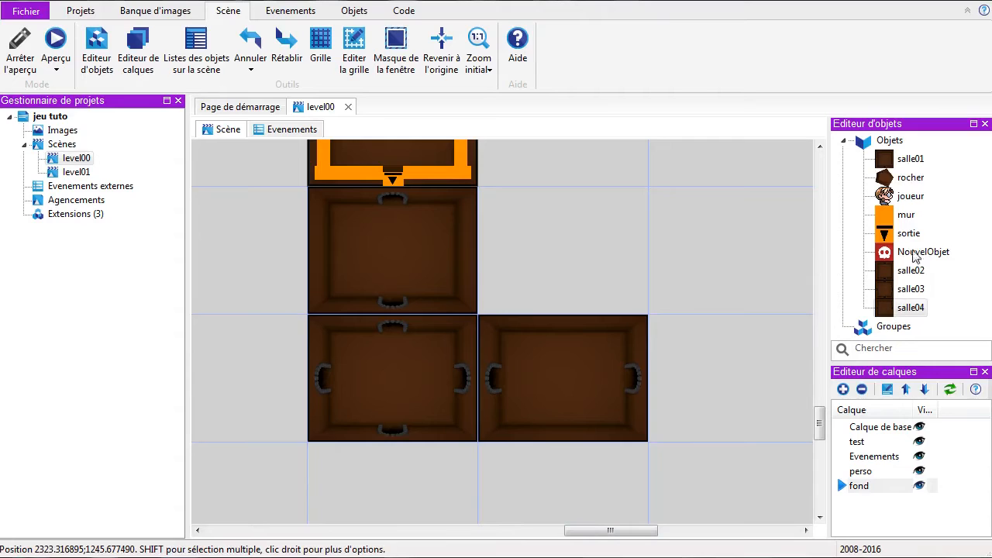
{"action": "left_click", "coordinate": [599, 397]}
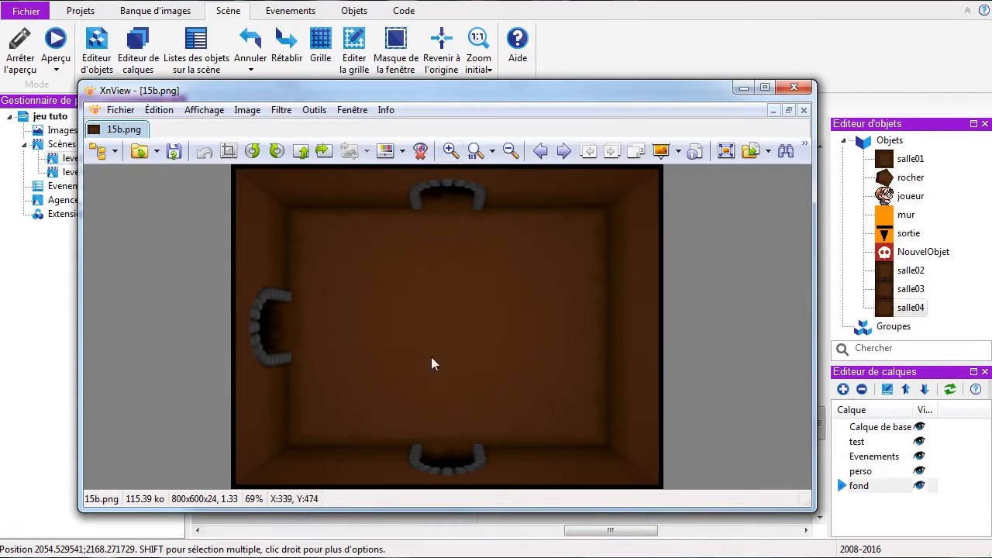
{"action": "left_click", "coordinate": [793, 88]}
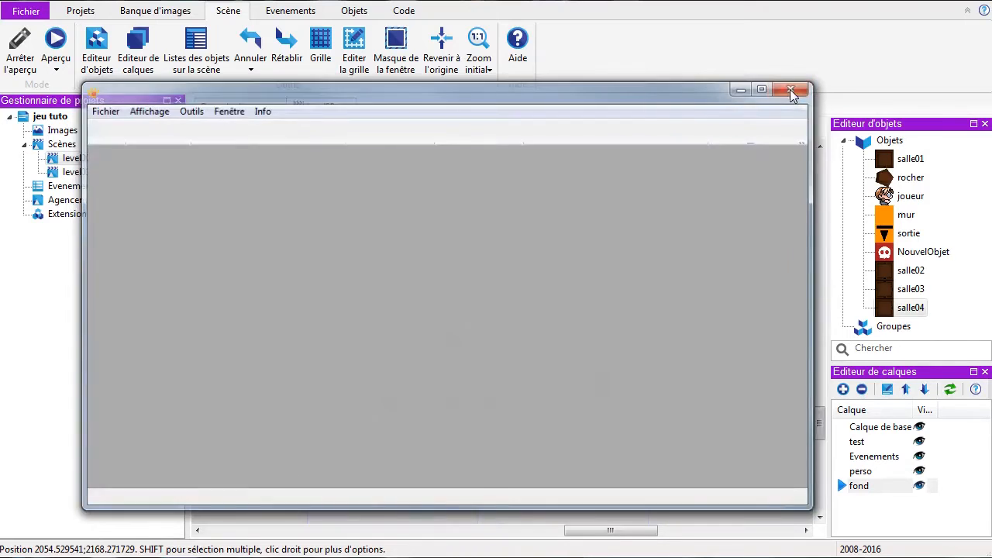
Add a further Sprite object to the scene's objects and name it salle05
{"action": "left_click", "coordinate": [864, 147]}
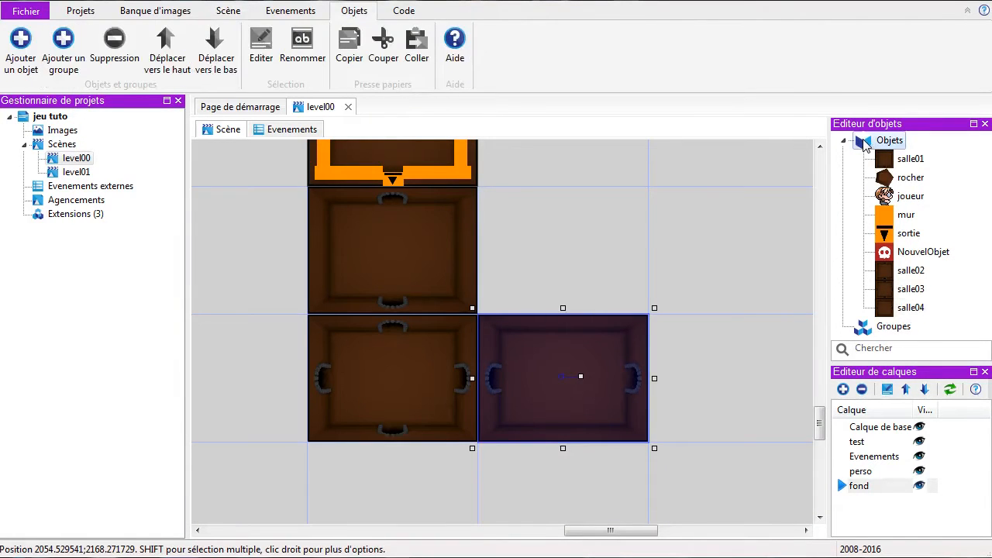
{"action": "right_click", "coordinate": [864, 147]}
{"action": "left_click", "coordinate": [876, 148]}
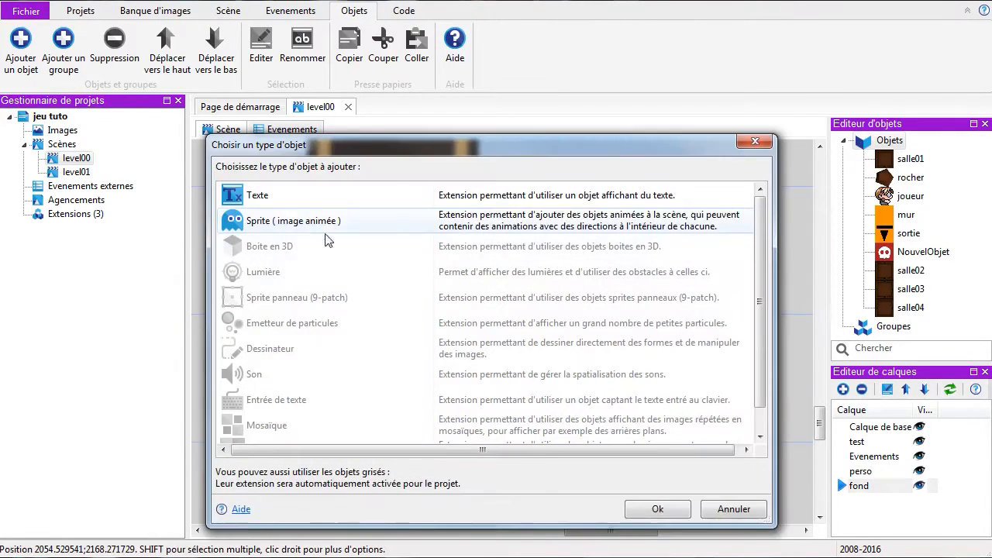
{"action": "left_click", "coordinate": [317, 224]}
{"action": "left_click", "coordinate": [654, 505]}
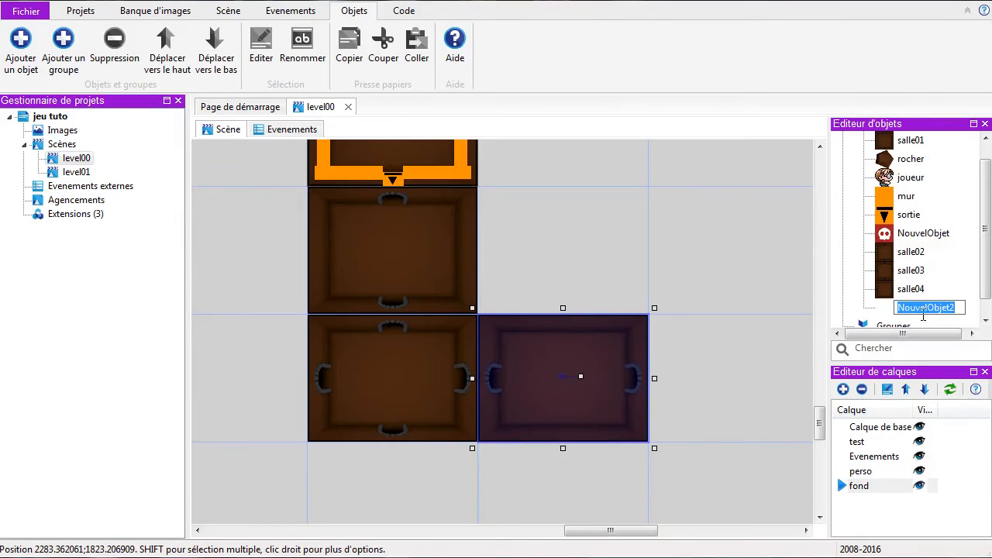
{"action": "type", "text": "salle05"}
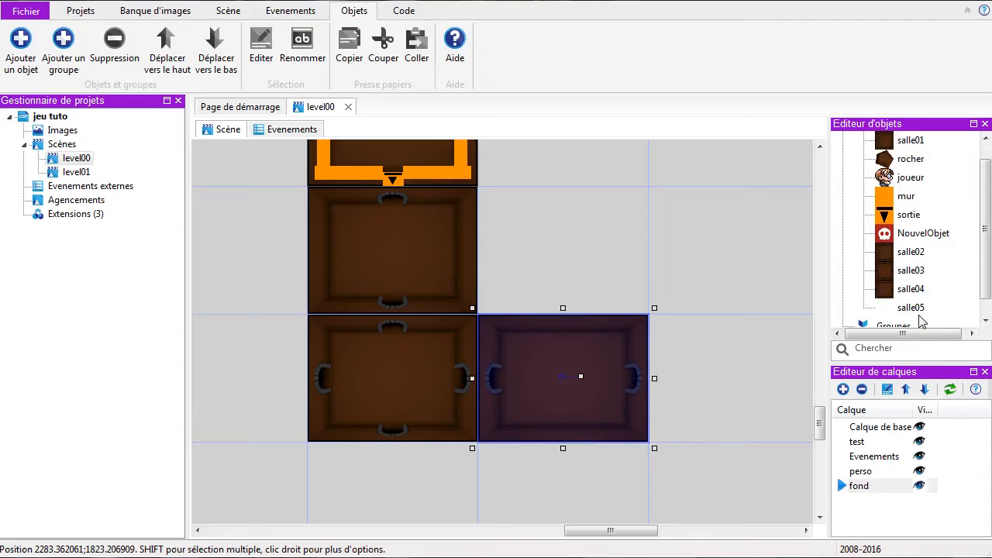
Open the salle05 sprite for editing and add 15b.png from the image bank as its animation image
{"action": "double_click", "coordinate": [906, 307]}
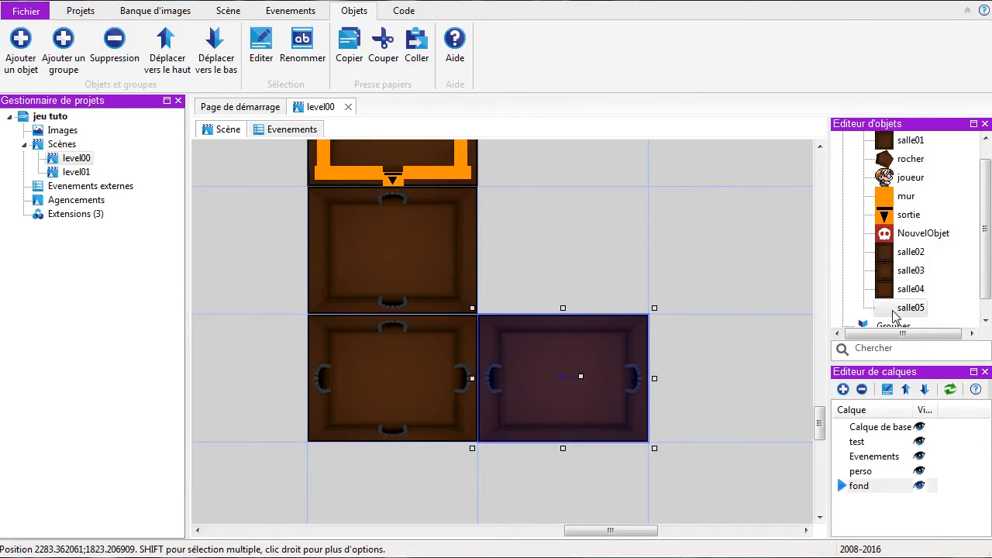
{"action": "left_click", "coordinate": [627, 256]}
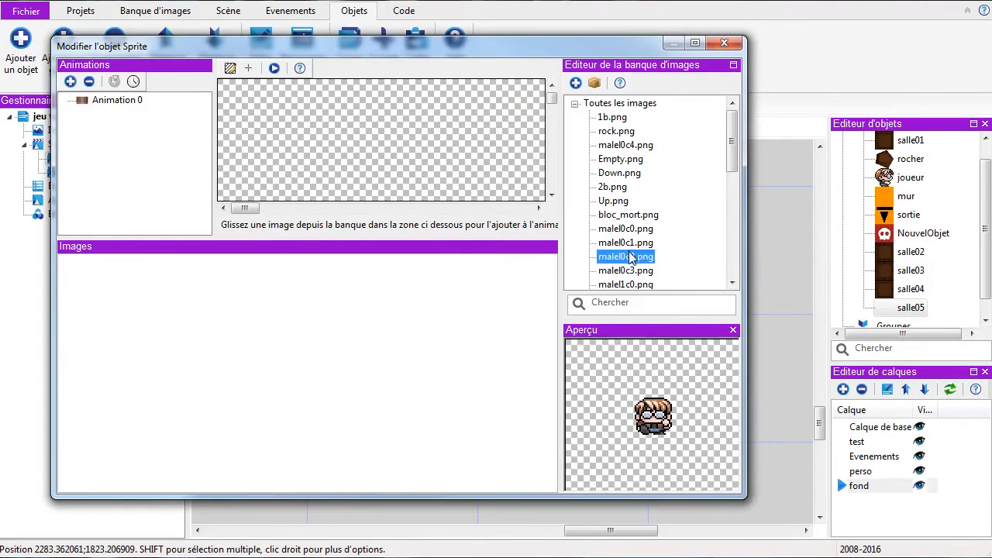
{"action": "scroll", "coordinate": [631, 271], "scroll_direction": "down", "scroll_amount": 5}
{"action": "left_click", "coordinate": [628, 159]}
{"action": "left_click", "coordinate": [626, 173]}
{"action": "left_click_drag", "start_coordinate": [603, 174], "coordinate": [438, 269]}
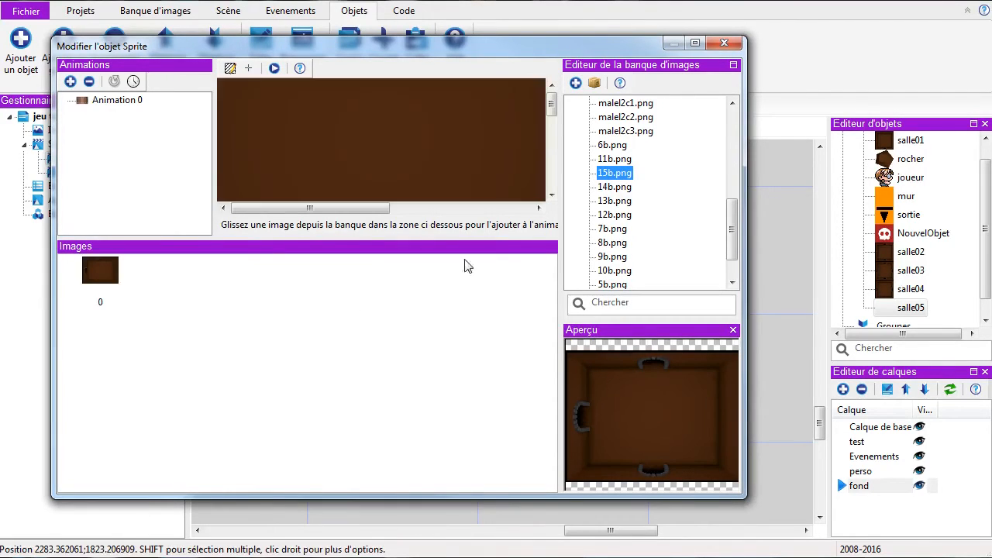
{"action": "left_click", "coordinate": [724, 43]}
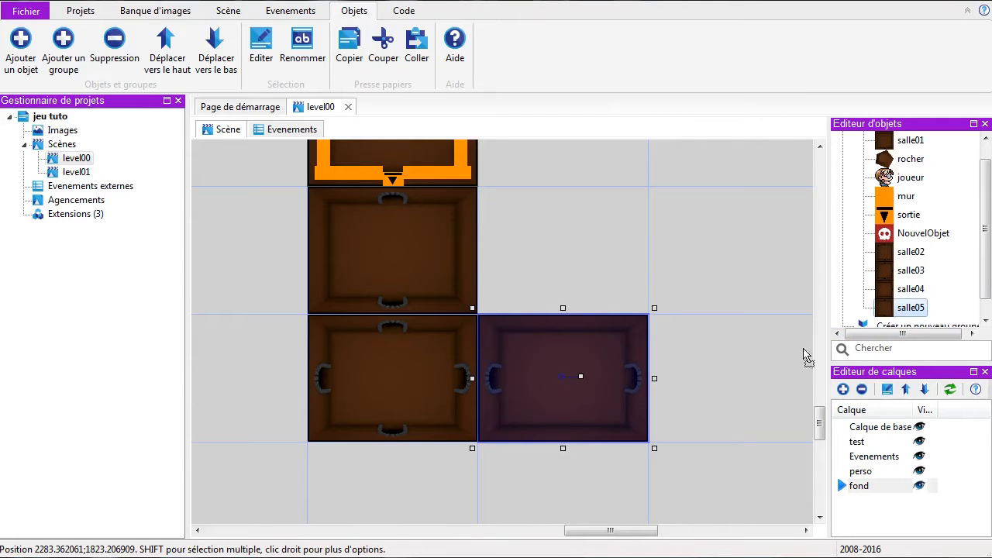
Place salle05 on the fond layer in the grid cell to the right of salle04
{"action": "scroll", "coordinate": [898, 308], "scroll_direction": "down", "scroll_amount": 1}
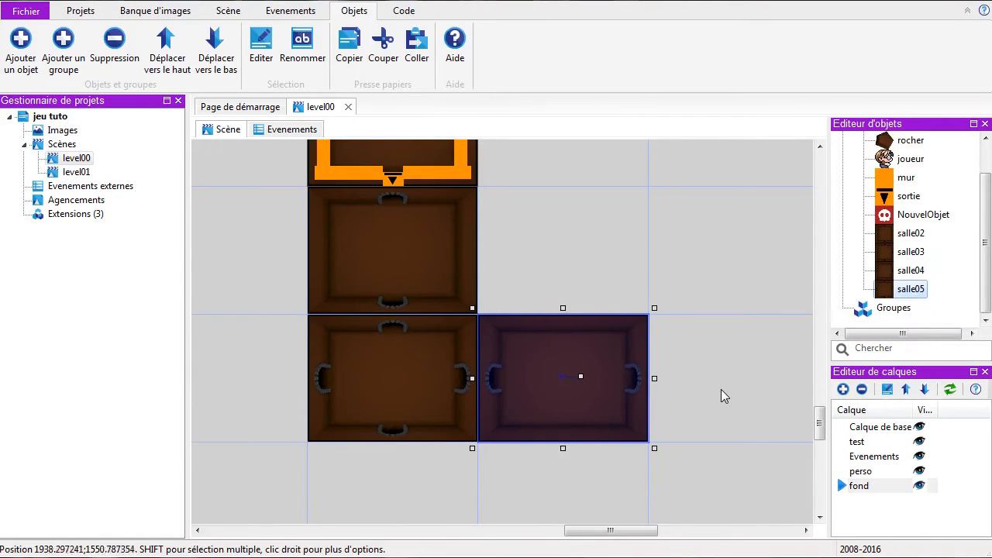
{"action": "left_click_drag", "start_coordinate": [631, 530], "coordinate": [704, 536]}
{"action": "left_click_drag", "start_coordinate": [752, 498], "coordinate": [655, 367]}
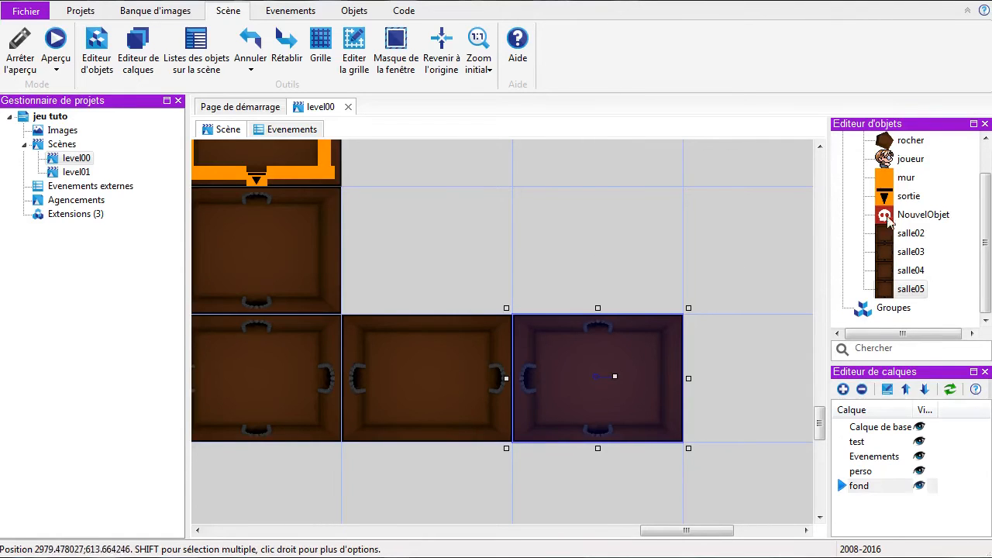
Add another Sprite object to the scene's objects and name it salle06
{"action": "scroll", "coordinate": [562, 297], "scroll_direction": "up", "scroll_amount": 1}
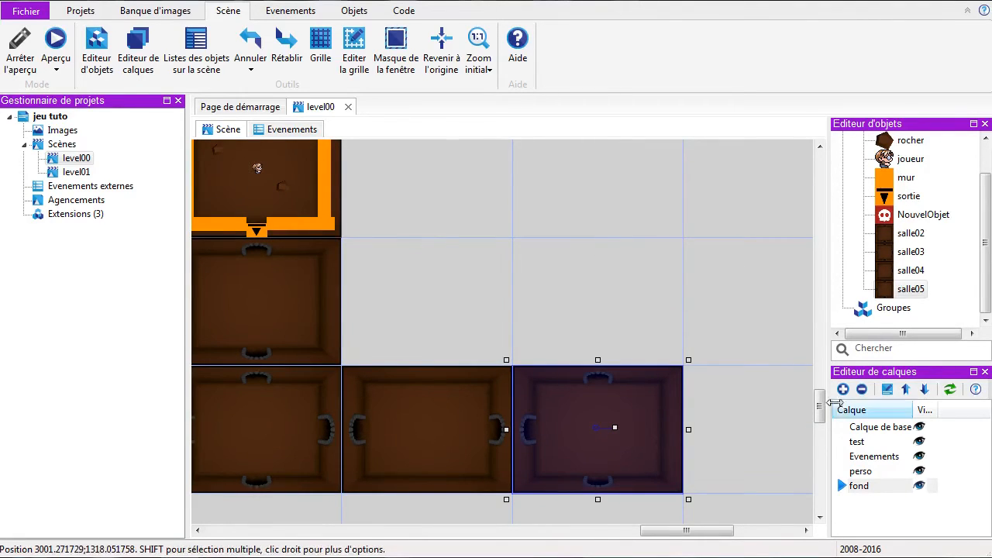
{"action": "scroll", "coordinate": [867, 407], "scroll_direction": "down", "scroll_amount": 1}
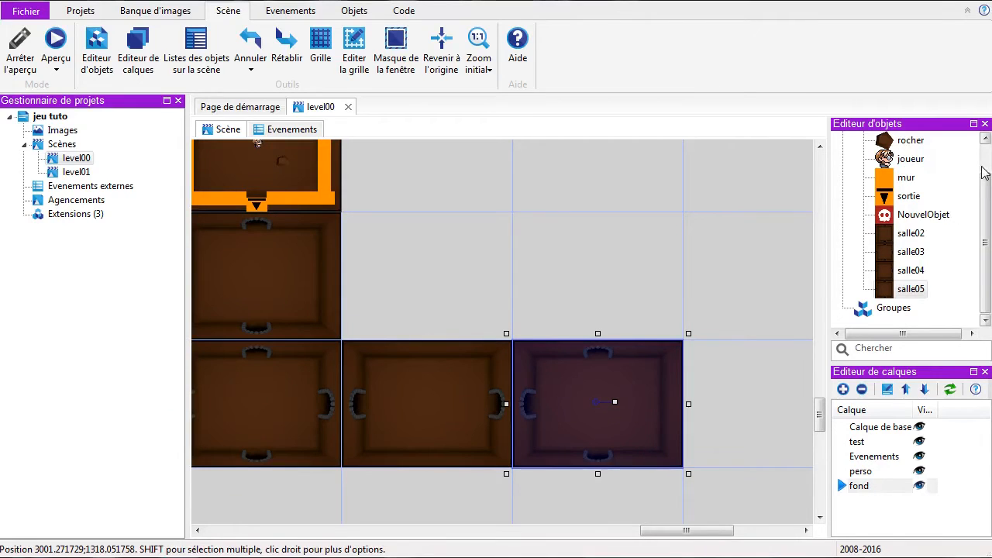
{"action": "scroll", "coordinate": [945, 209], "scroll_direction": "up", "scroll_amount": 2}
{"action": "right_click", "coordinate": [887, 141]}
{"action": "left_click", "coordinate": [930, 148]}
{"action": "left_click", "coordinate": [465, 220]}
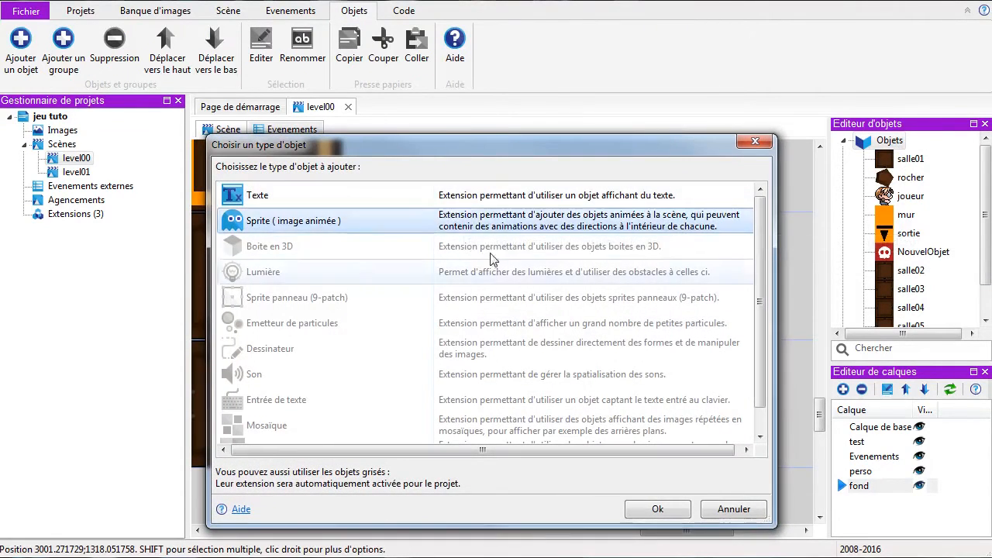
{"action": "left_click", "coordinate": [654, 509]}
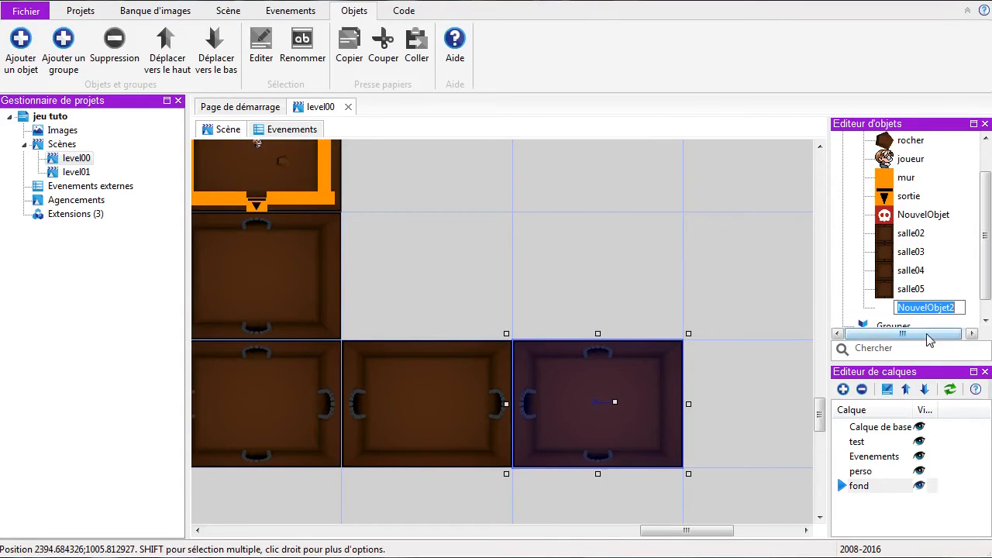
{"action": "type", "text": "sa"}
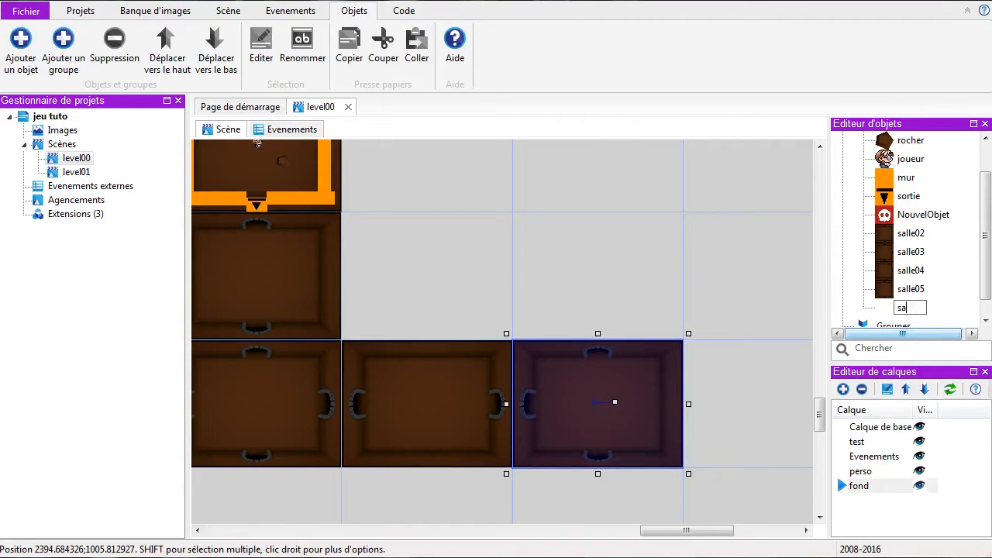
{"action": "type", "text": "lle06"}
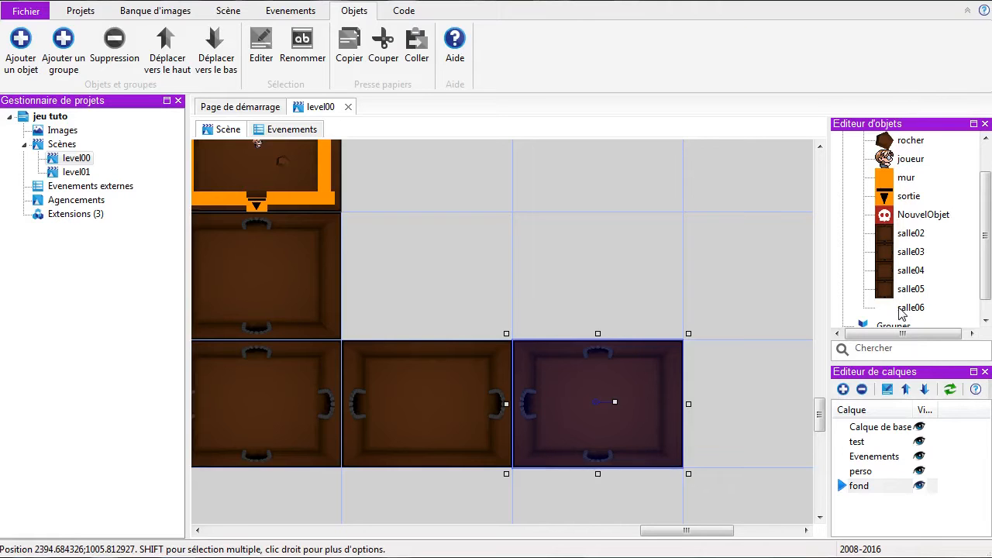
Give the salle06 sprite 1b.png as its animation image and place it on the fond layer in the grid cell above salle05
{"action": "double_click", "coordinate": [907, 309]}
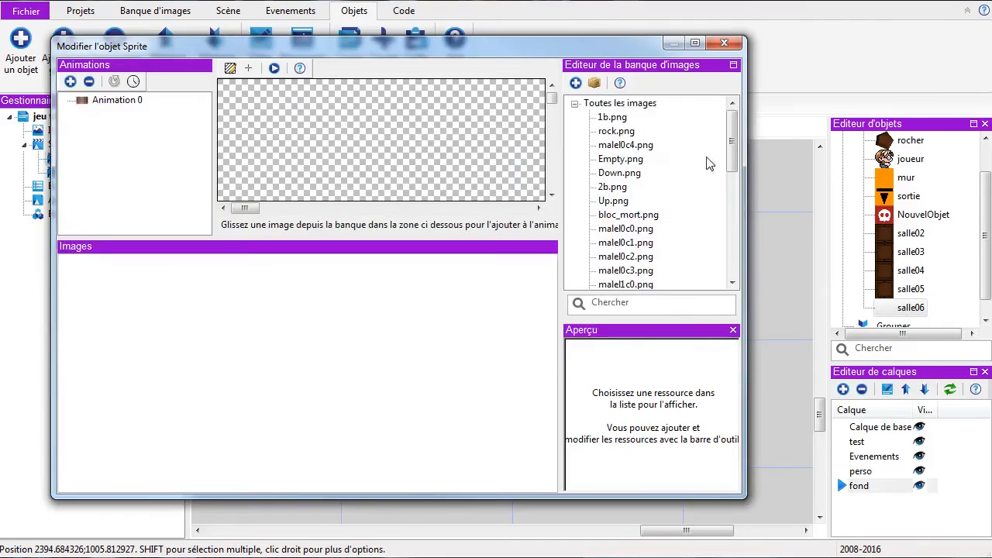
{"action": "left_click", "coordinate": [612, 117]}
{"action": "left_click_drag", "start_coordinate": [612, 117], "coordinate": [338, 352]}
{"action": "left_click", "coordinate": [724, 43]}
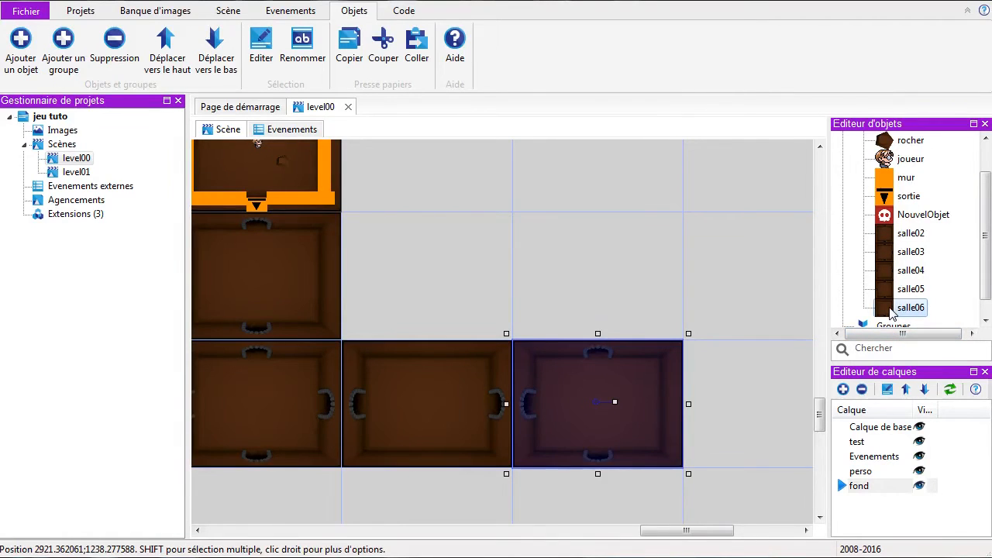
{"action": "left_click_drag", "start_coordinate": [883, 307], "coordinate": [565, 249]}
{"action": "left_click", "coordinate": [748, 271]}
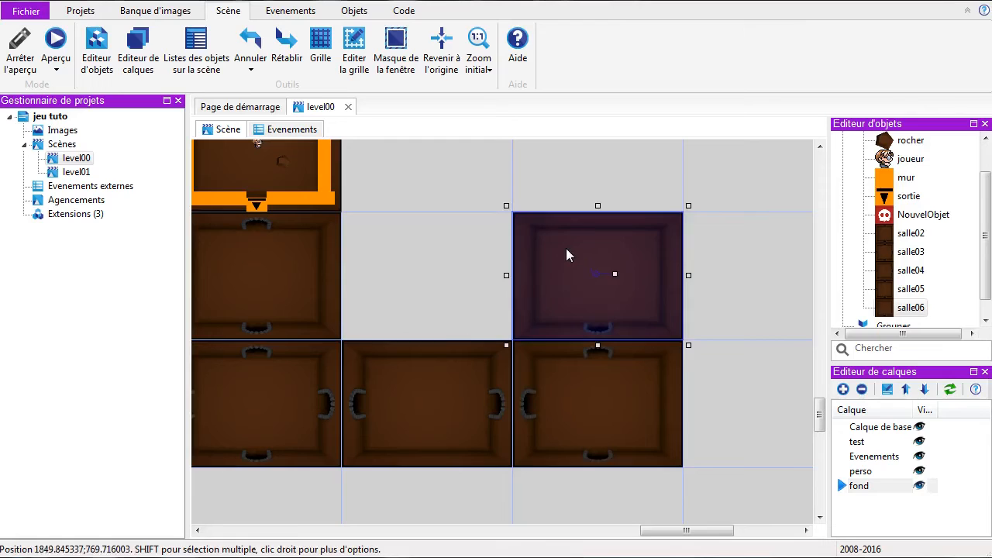
{"action": "left_click", "coordinate": [748, 403]}
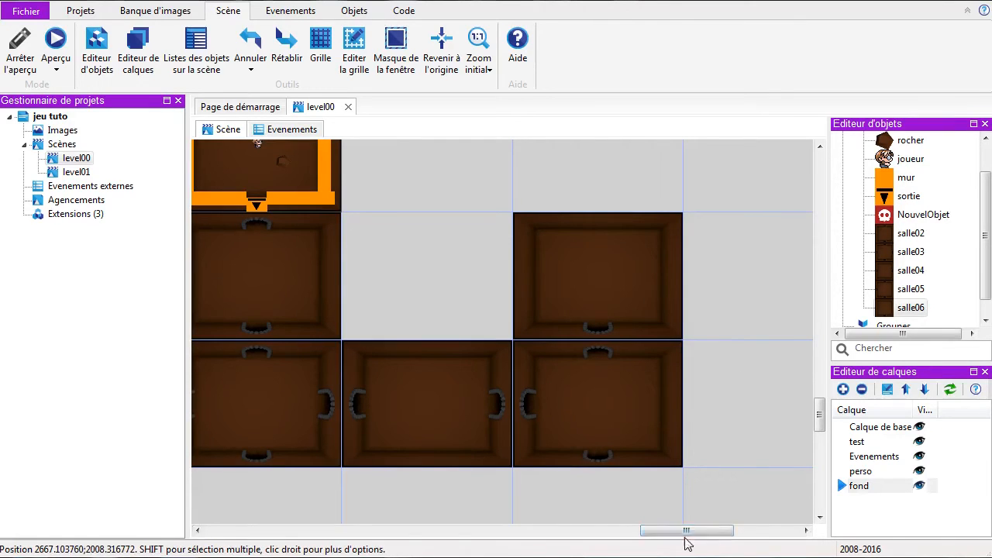
Close the 2b.png room image in XnView and add a Sprite object named salle07 to the scene's objects
{"action": "left_click_drag", "start_coordinate": [821, 418], "coordinate": [817, 455]}
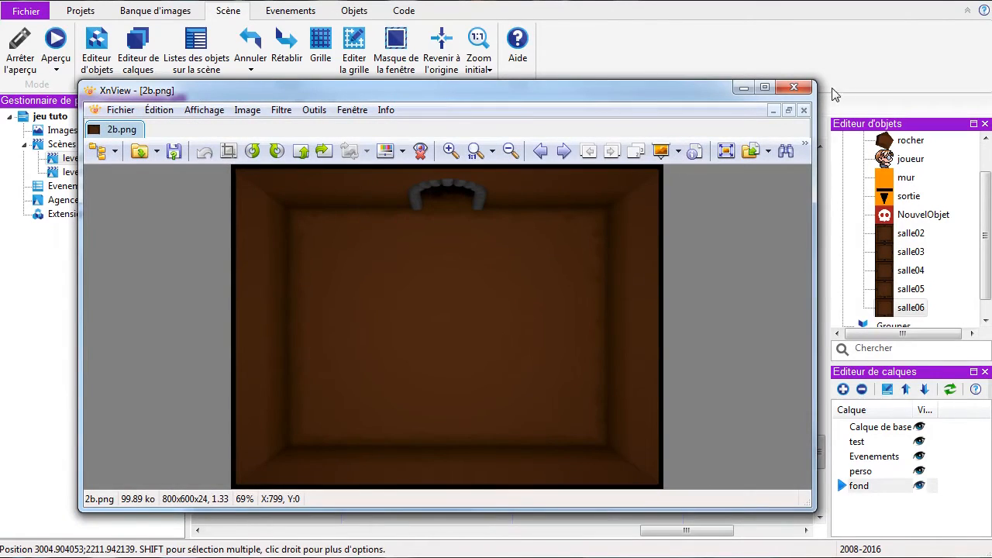
{"action": "left_click", "coordinate": [791, 91]}
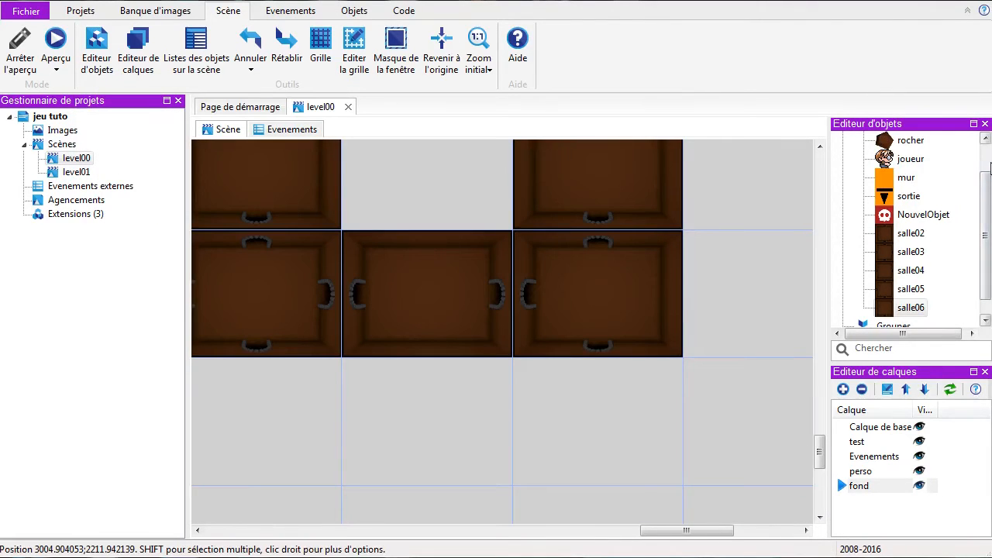
{"action": "left_click_drag", "start_coordinate": [985, 193], "coordinate": [985, 162]}
{"action": "left_click", "coordinate": [868, 142]}
{"action": "right_click", "coordinate": [868, 145]}
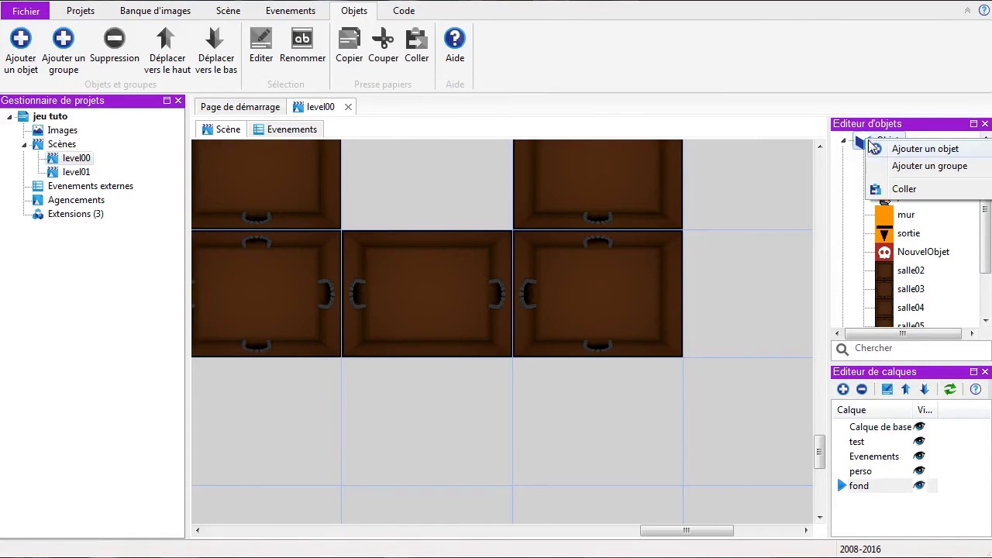
{"action": "left_click", "coordinate": [879, 149]}
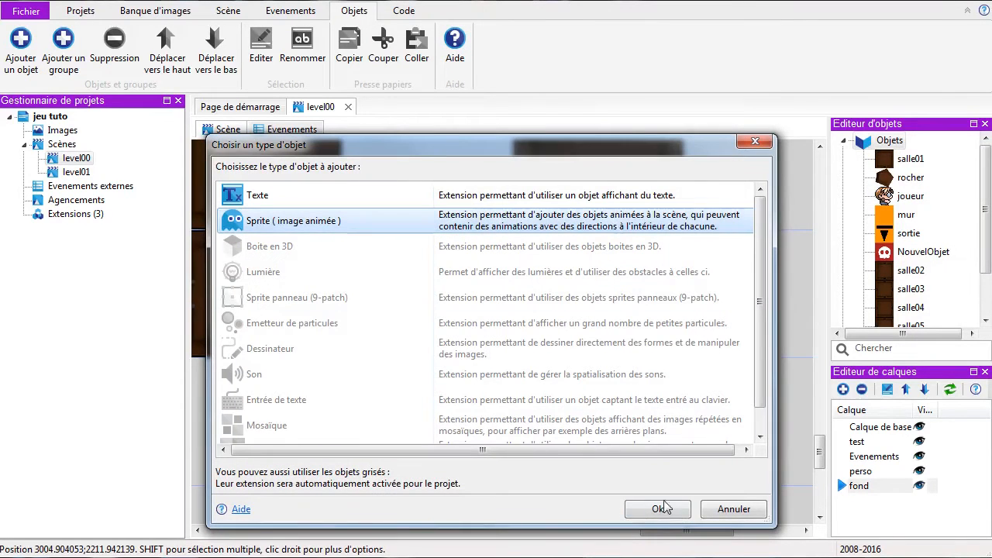
{"action": "left_click", "coordinate": [639, 510]}
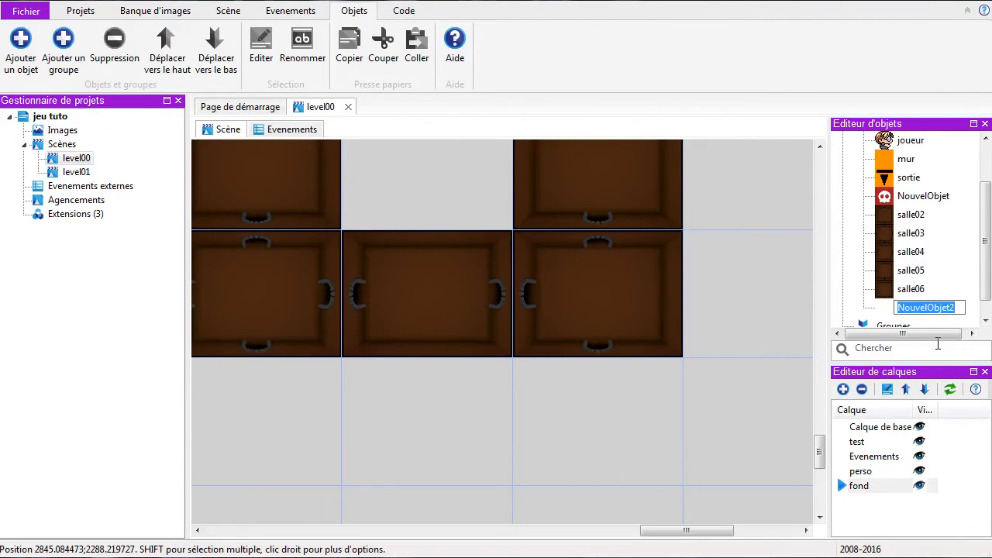
{"action": "type", "text": "Sa"}
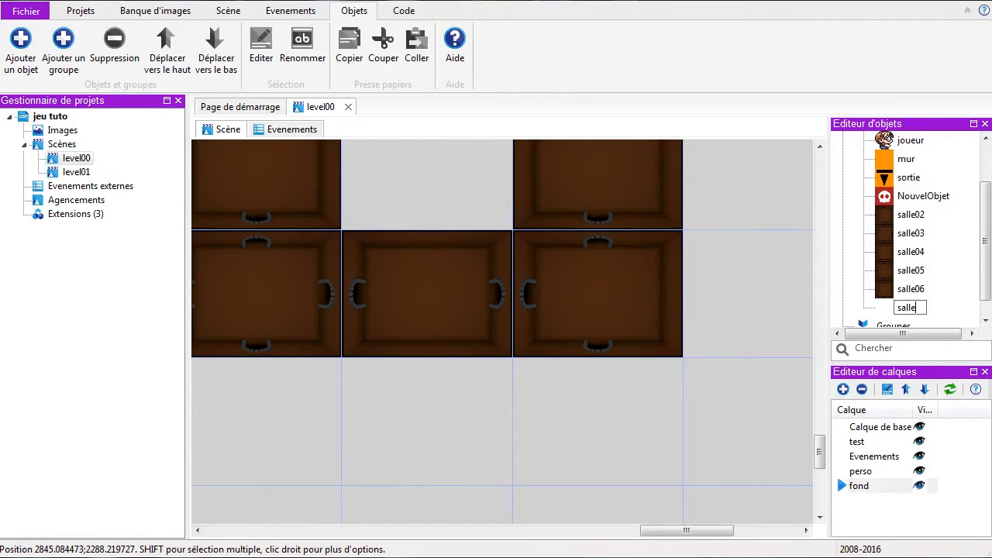
{"action": "key", "text": "Return"}
Give the salle07 sprite 2b.png as its animation image and place it in the grid cell below salle05
{"action": "double_click", "coordinate": [906, 308]}
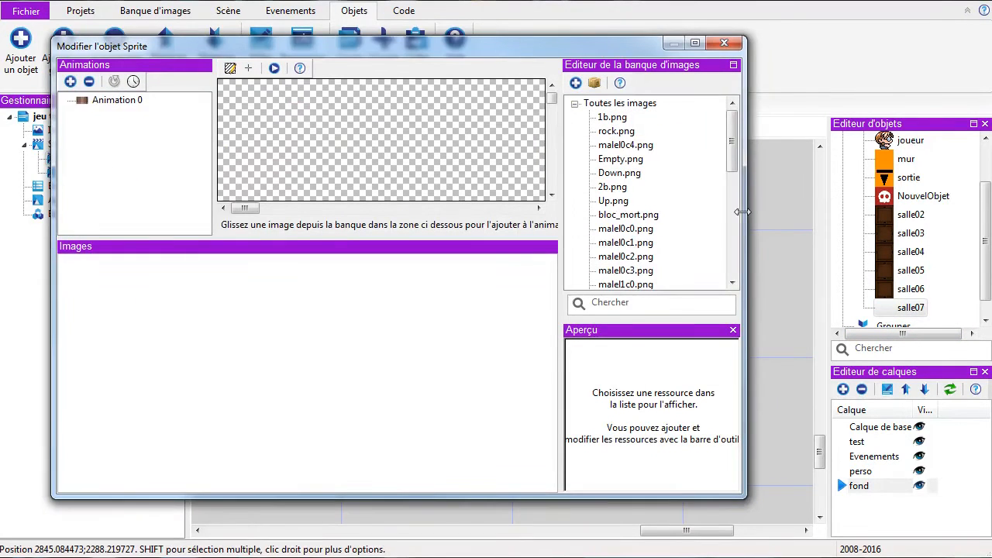
{"action": "left_click", "coordinate": [612, 187]}
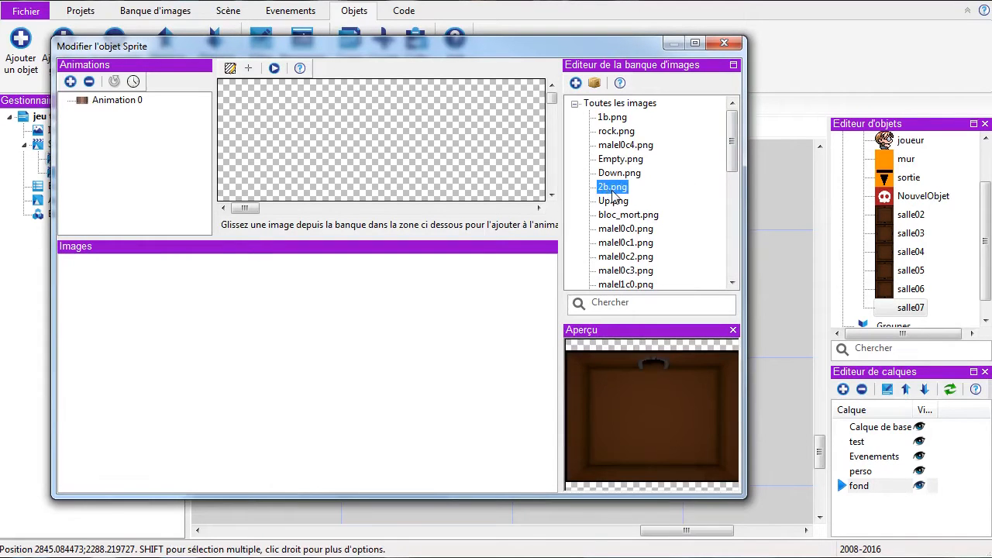
{"action": "left_click_drag", "start_coordinate": [612, 194], "coordinate": [337, 350]}
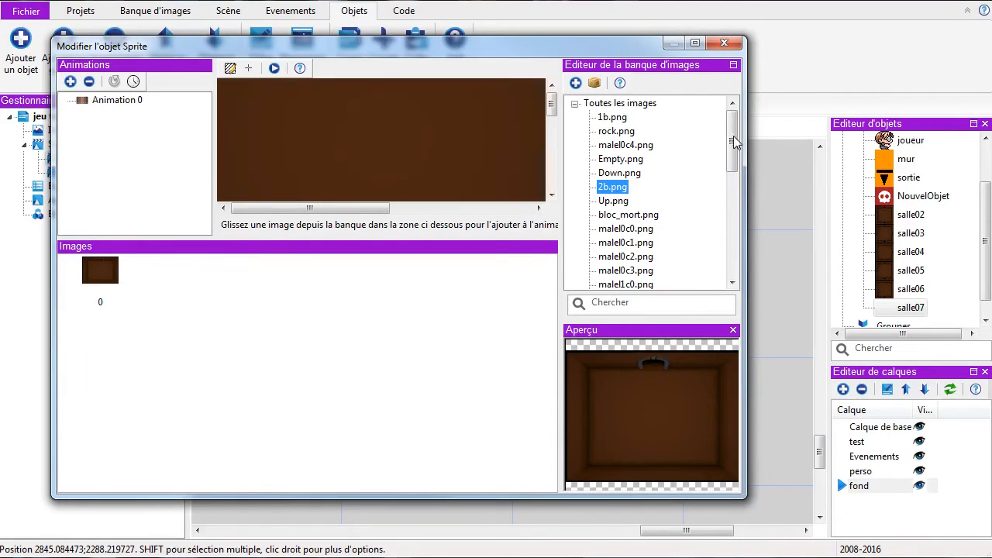
{"action": "left_click", "coordinate": [735, 43]}
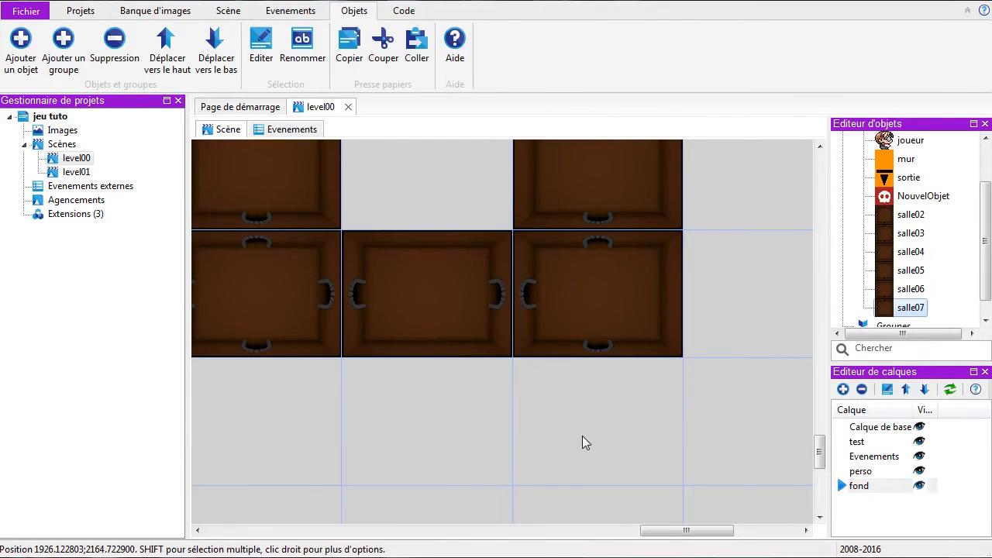
{"action": "left_click_drag", "start_coordinate": [889, 313], "coordinate": [677, 428]}
Add one more Sprite object to the scene's objects and name it salle08
{"action": "left_click_drag", "start_coordinate": [692, 530], "coordinate": [603, 531]}
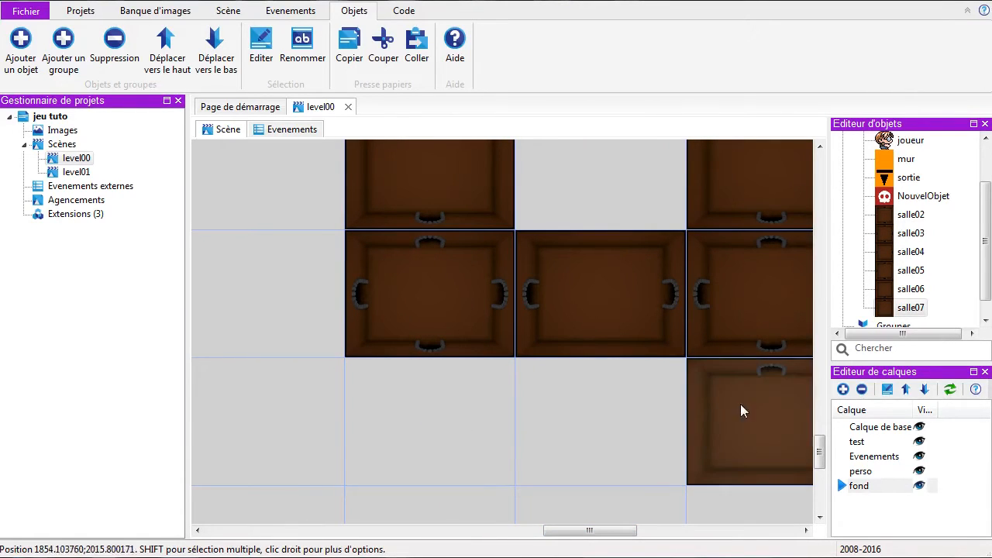
{"action": "scroll", "coordinate": [980, 169], "scroll_direction": "up", "scroll_amount": 1}
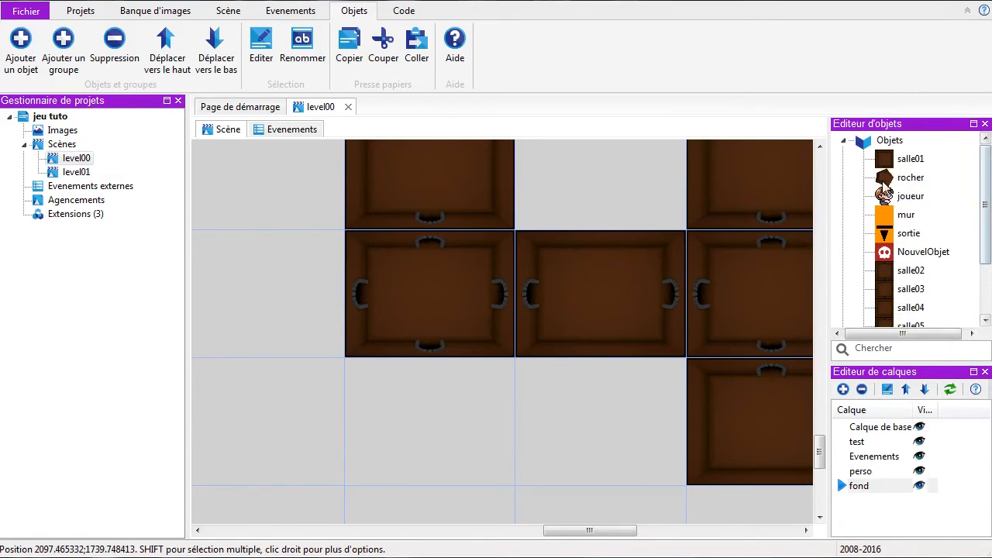
{"action": "right_click", "coordinate": [880, 144]}
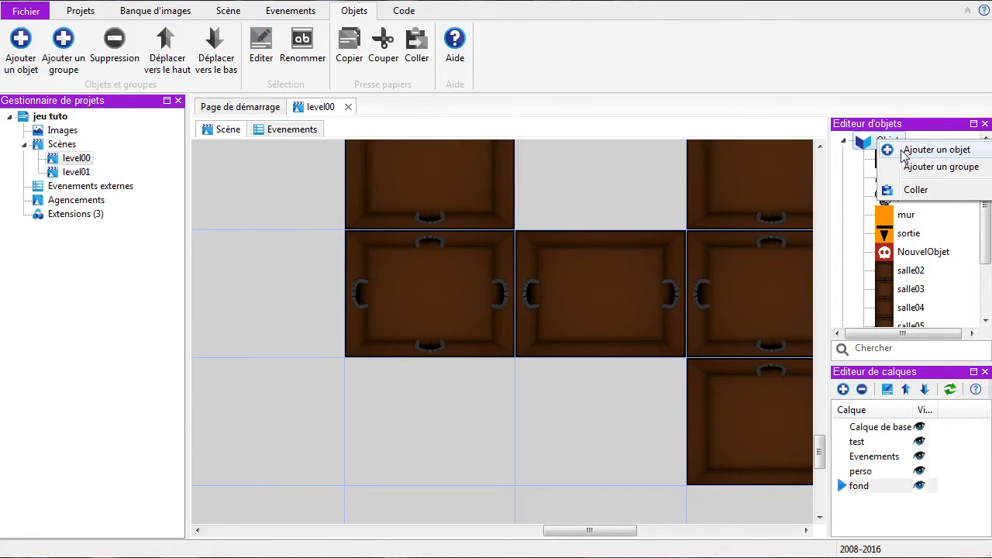
{"action": "left_click", "coordinate": [913, 147]}
{"action": "left_click", "coordinate": [457, 224]}
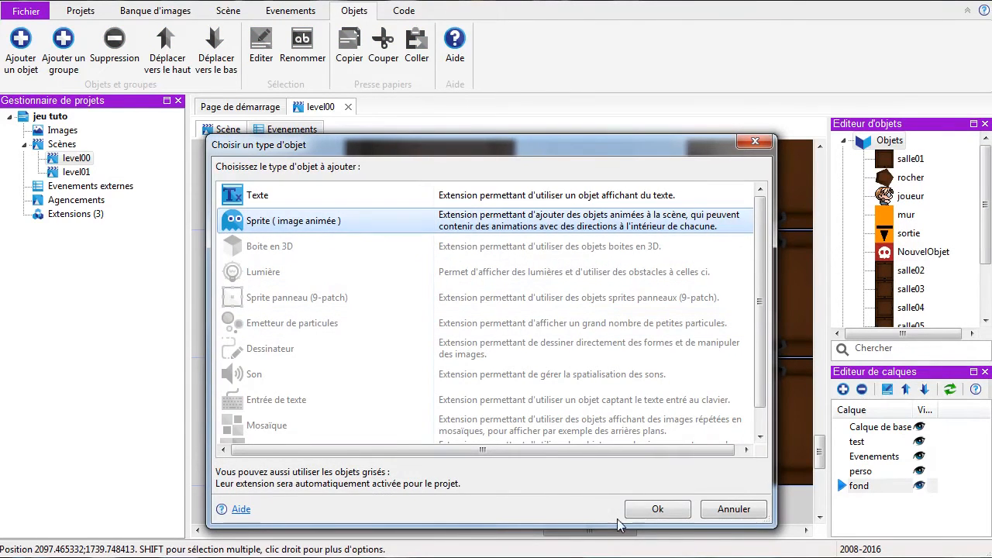
{"action": "left_click", "coordinate": [657, 508]}
{"action": "type", "text": "salle08"}
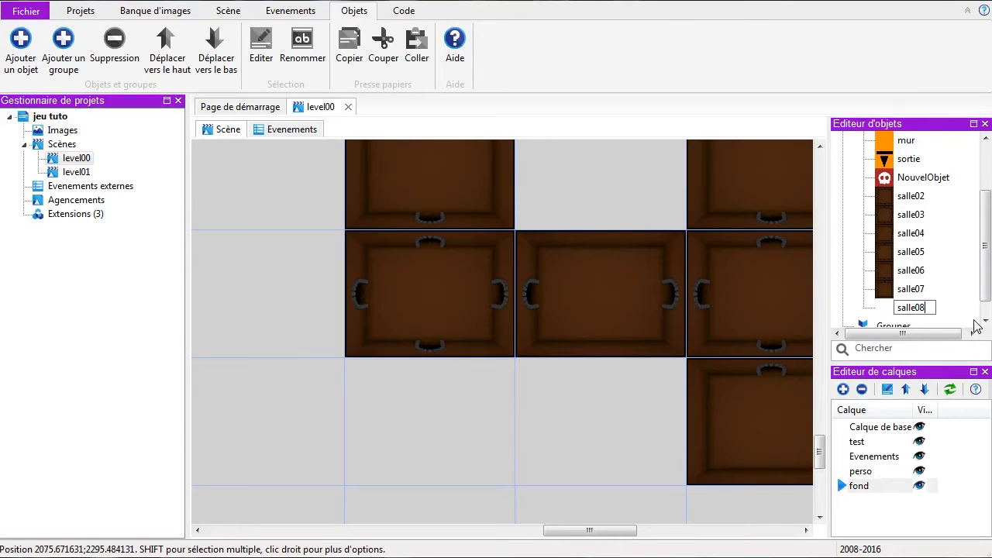
Give the salle08 sprite 2b.png as its animation image and place it in the grid cell below salle03
{"action": "double_click", "coordinate": [911, 307]}
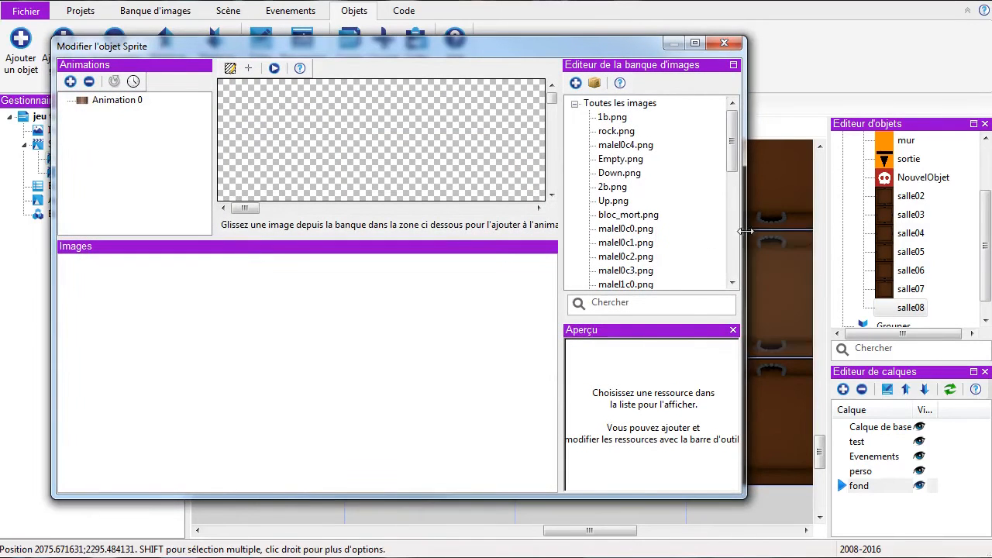
{"action": "left_click_drag", "start_coordinate": [609, 187], "coordinate": [364, 373]}
{"action": "left_click", "coordinate": [724, 43]}
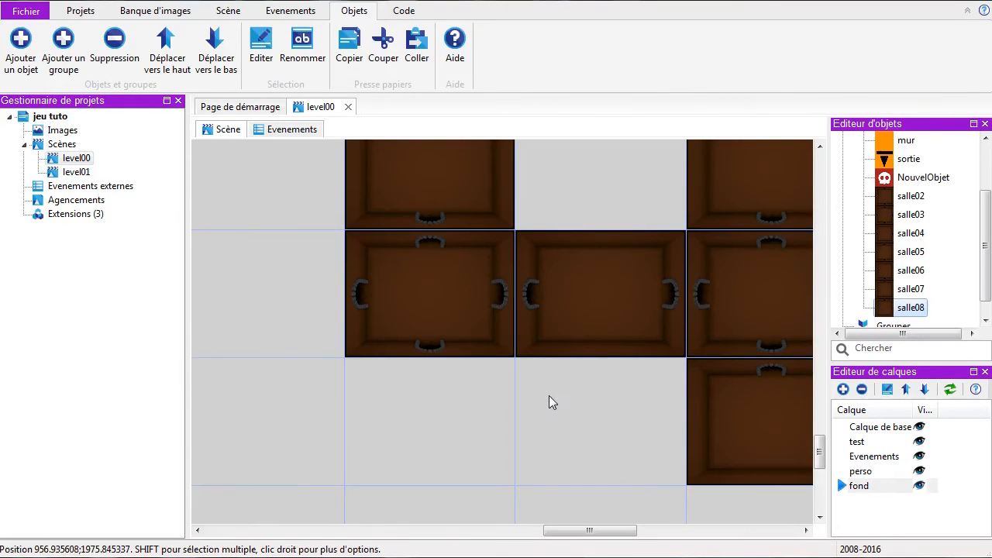
{"action": "left_click_drag", "start_coordinate": [888, 311], "coordinate": [444, 507]}
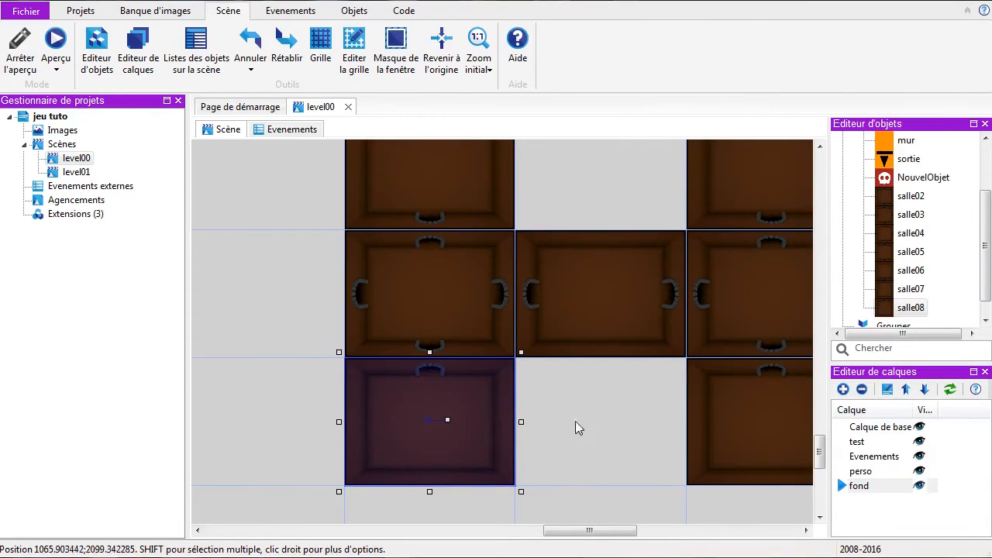
Examine the overall room layout at 5% zoom, and return to a closer view of the rooms with salle08 deselected
{"action": "left_click", "coordinate": [486, 71]}
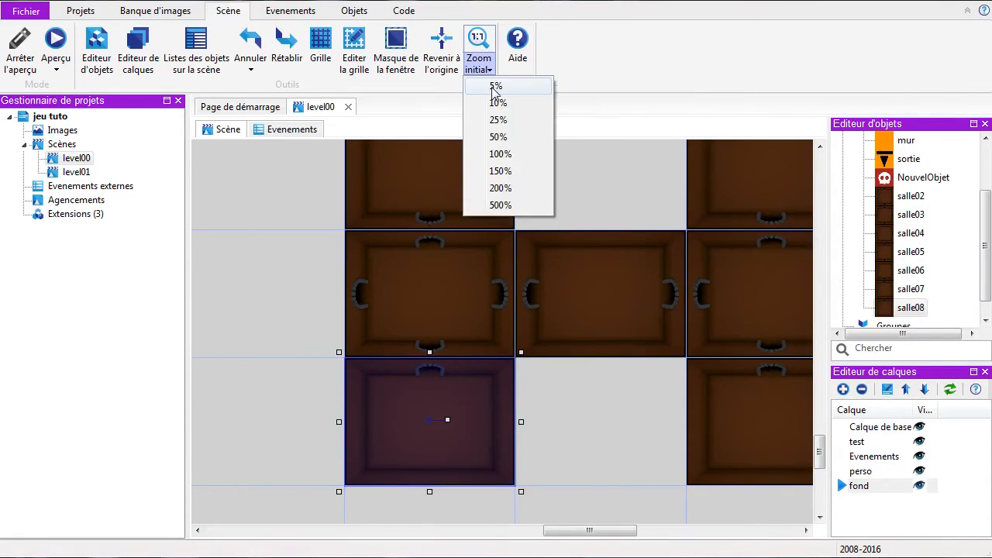
{"action": "left_click", "coordinate": [493, 86]}
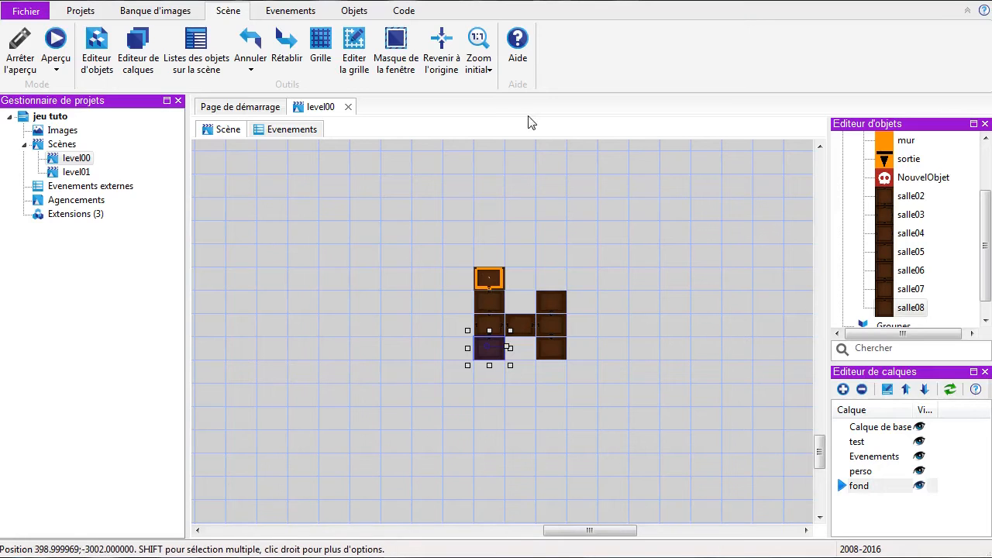
{"action": "left_click", "coordinate": [484, 70]}
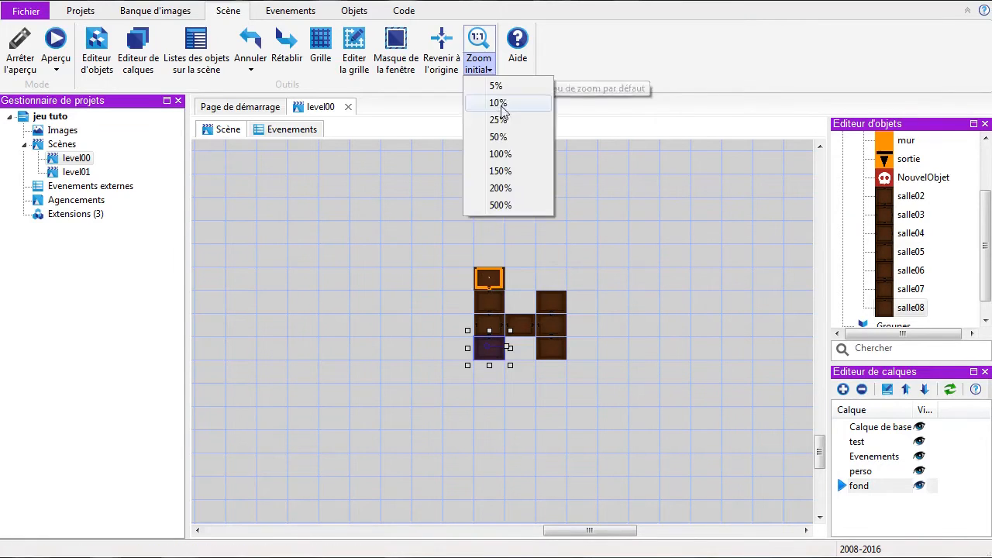
{"action": "left_click", "coordinate": [501, 153]}
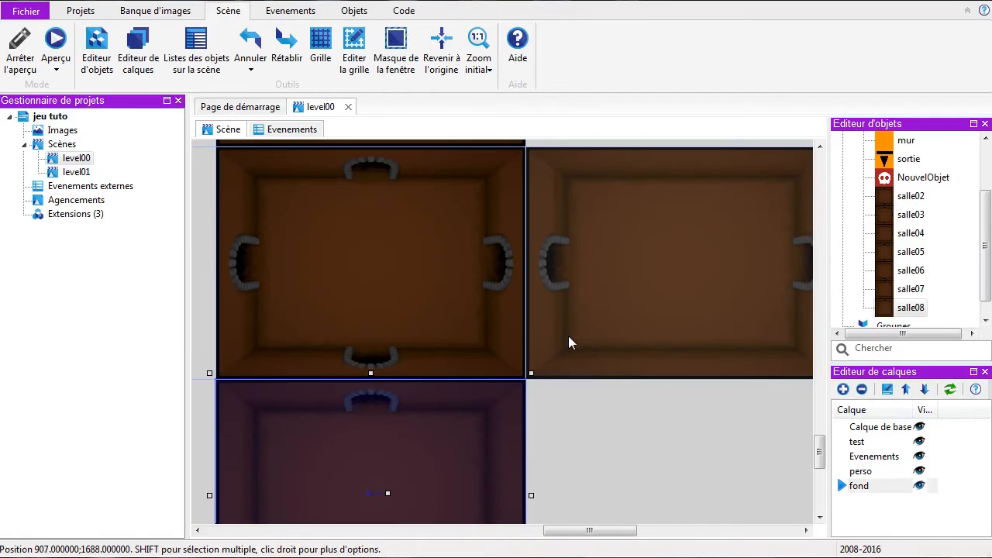
{"action": "scroll", "coordinate": [574, 335], "scroll_direction": "down", "scroll_amount": 5}
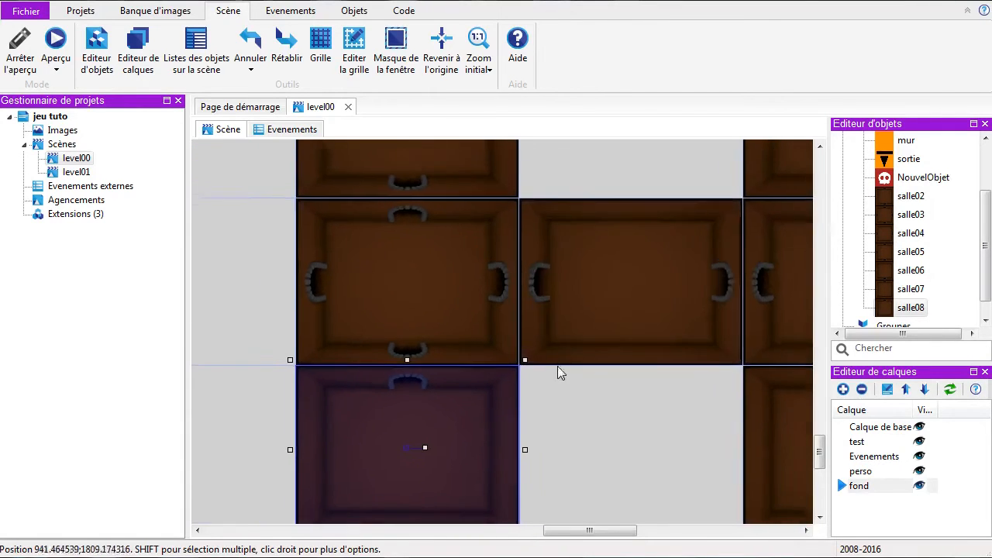
{"action": "scroll", "coordinate": [551, 385], "scroll_direction": "down", "scroll_amount": 3}
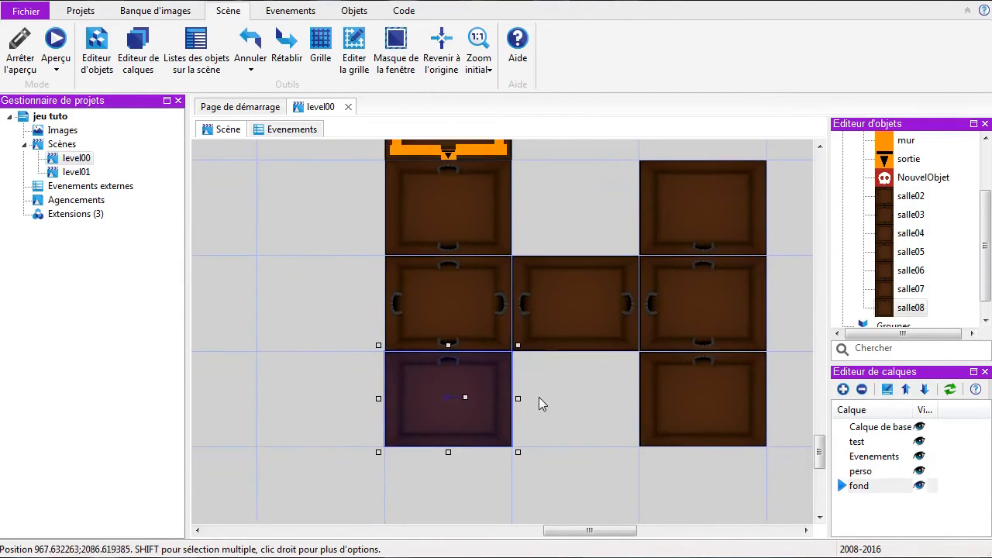
{"action": "left_click", "coordinate": [604, 458]}
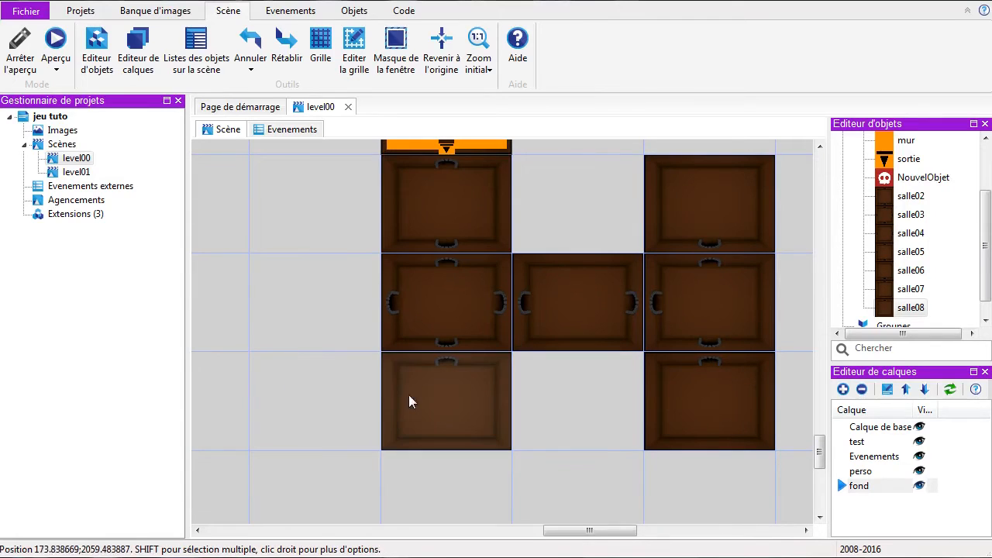
Close the 4b.png image preview, add another Sprite object to the scene's objects and name it salle09
{"action": "left_click_drag", "start_coordinate": [568, 533], "coordinate": [502, 533]}
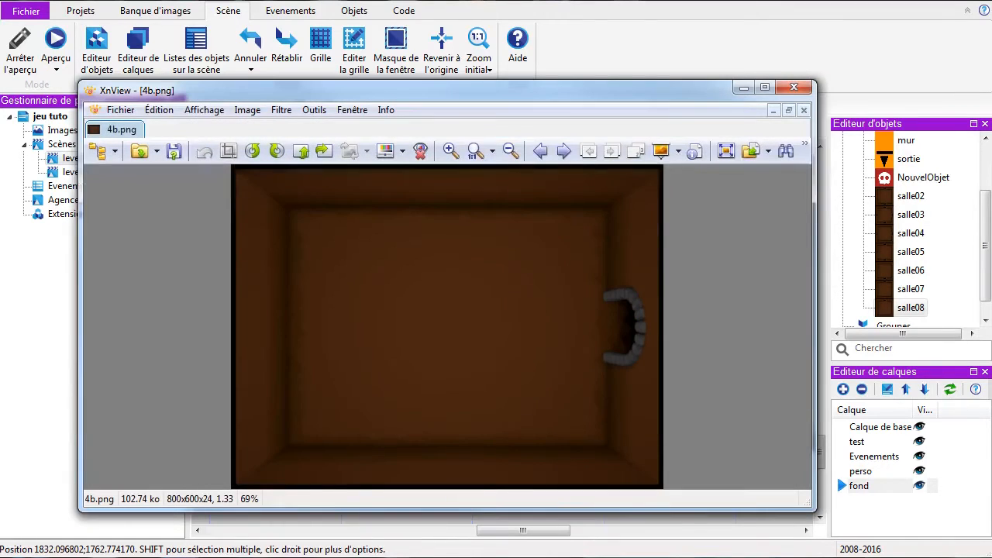
{"action": "left_click", "coordinate": [793, 86]}
{"action": "left_click_drag", "start_coordinate": [984, 273], "coordinate": [983, 226]}
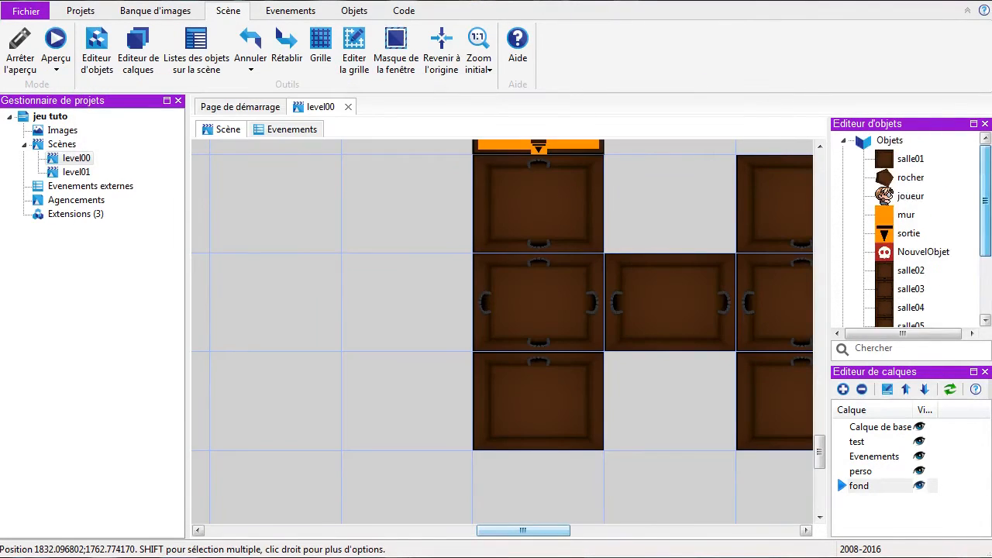
{"action": "left_click", "coordinate": [866, 141]}
{"action": "right_click", "coordinate": [866, 141]}
{"action": "left_click", "coordinate": [899, 146]}
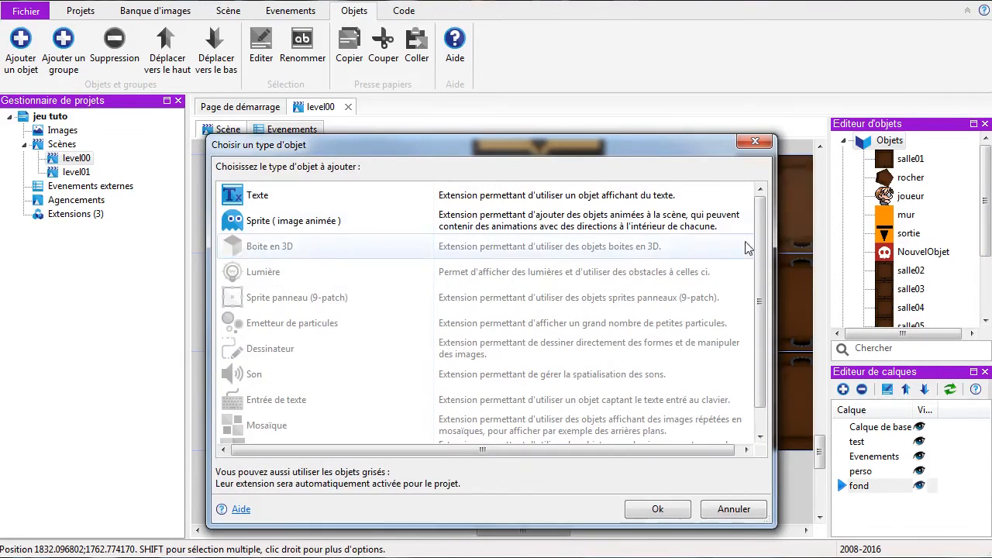
{"action": "left_click", "coordinate": [713, 223]}
{"action": "left_click", "coordinate": [658, 511]}
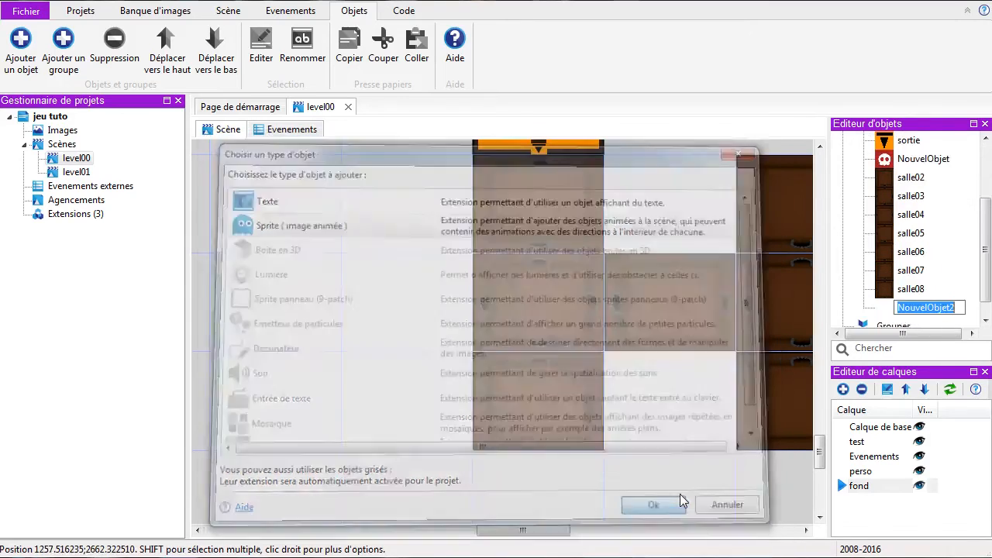
{"action": "type", "text": "salle09"}
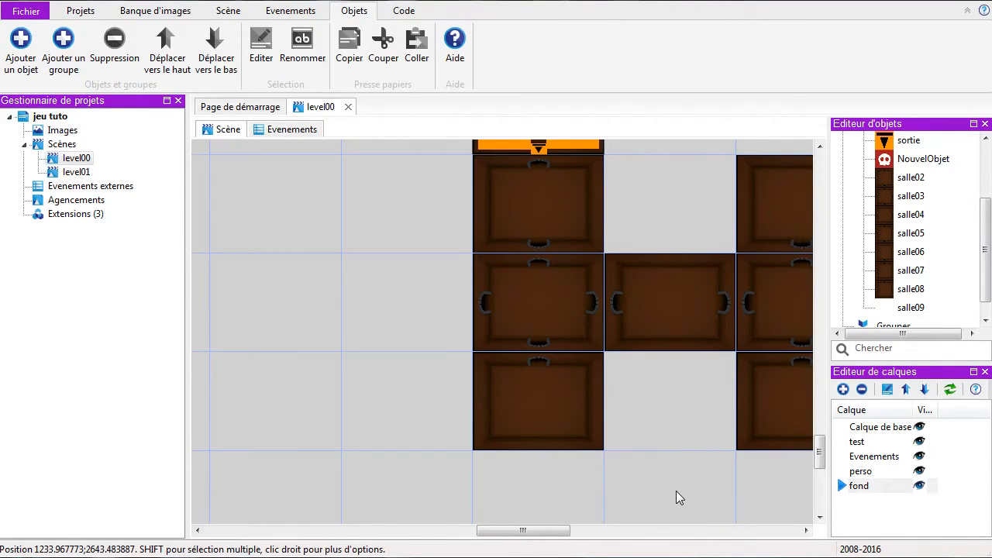
Give the salle09 sprite 4b.png from the image bank as its animation image
{"action": "double_click", "coordinate": [914, 308]}
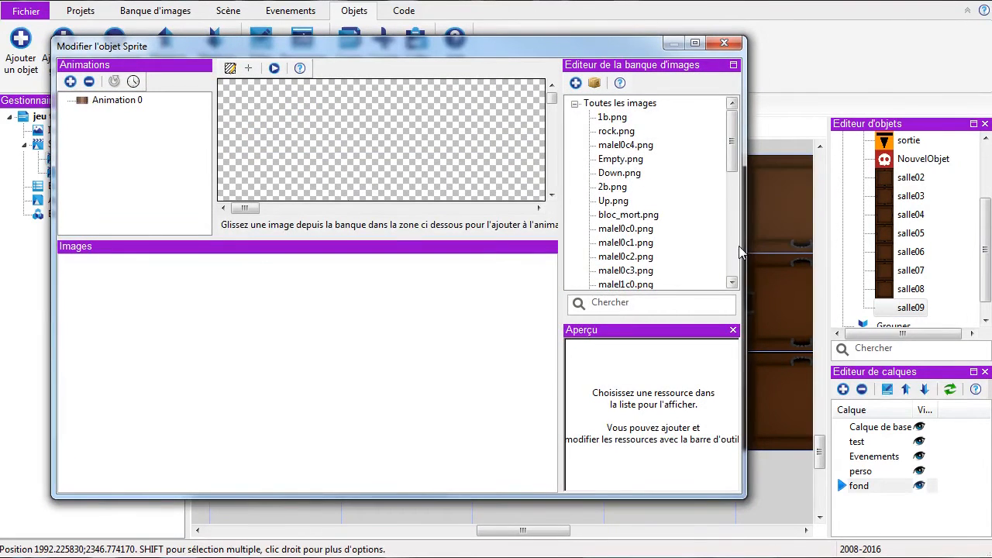
{"action": "scroll", "coordinate": [740, 252], "scroll_direction": "down", "scroll_amount": 5}
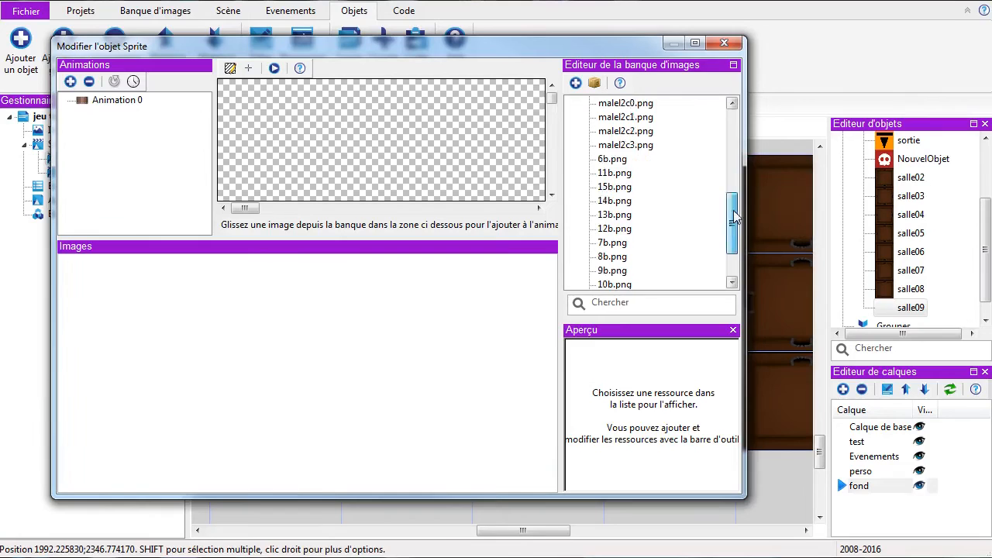
{"action": "scroll", "coordinate": [735, 218], "scroll_direction": "down", "scroll_amount": 2}
{"action": "left_click", "coordinate": [612, 271]}
{"action": "left_click_drag", "start_coordinate": [612, 271], "coordinate": [296, 342]}
{"action": "left_click", "coordinate": [724, 43]}
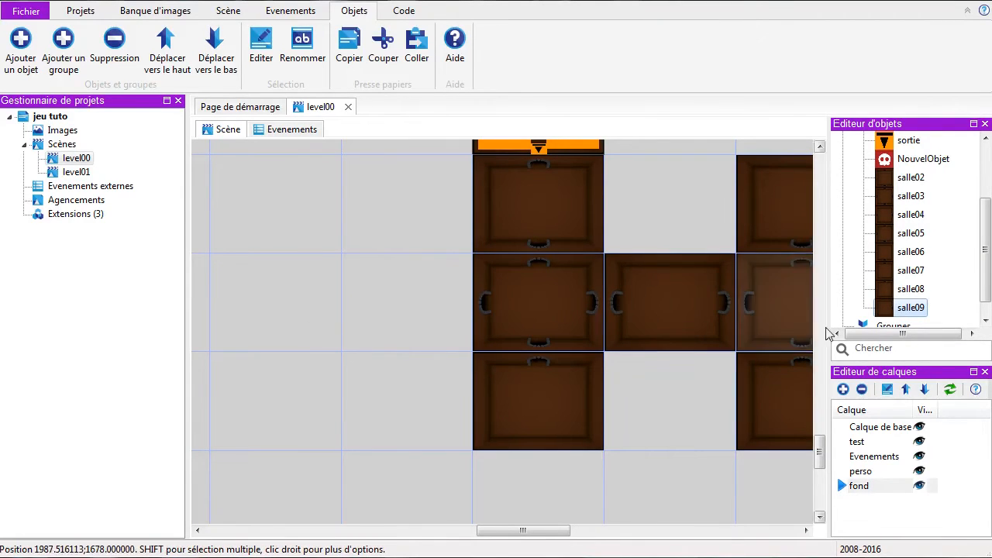
Place salle09 in the grid cell left of the four-door room, keeping the four-door room in its own cell
{"action": "left_click_drag", "start_coordinate": [885, 313], "coordinate": [666, 319]}
{"action": "left_click_drag", "start_coordinate": [309, 297], "coordinate": [250, 339]}
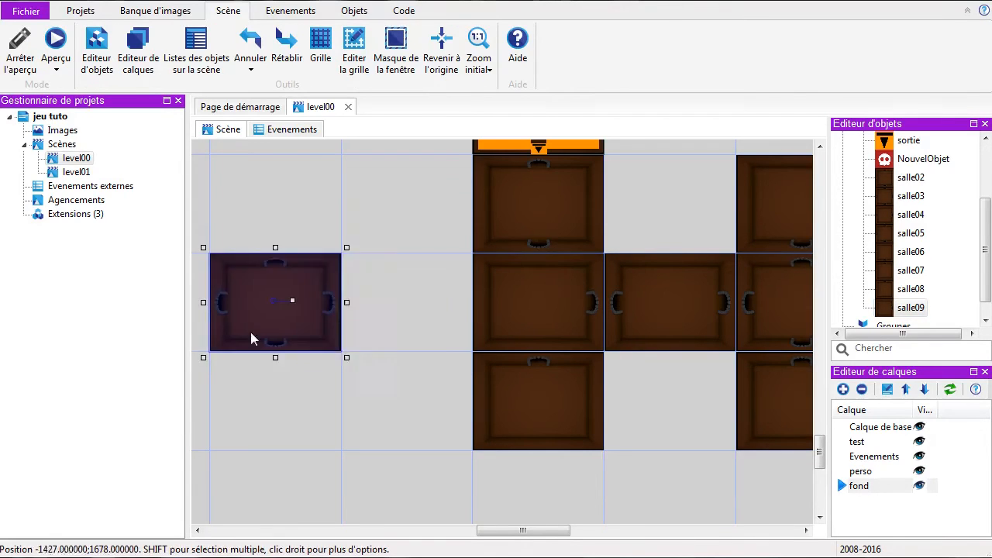
{"action": "left_click_drag", "start_coordinate": [530, 319], "coordinate": [363, 221]}
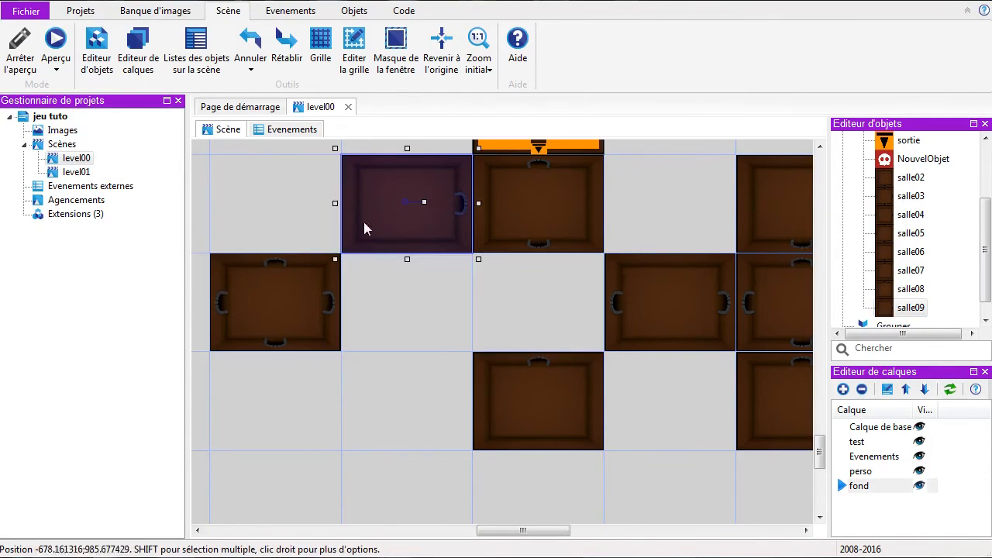
{"action": "left_click_drag", "start_coordinate": [279, 304], "coordinate": [500, 330]}
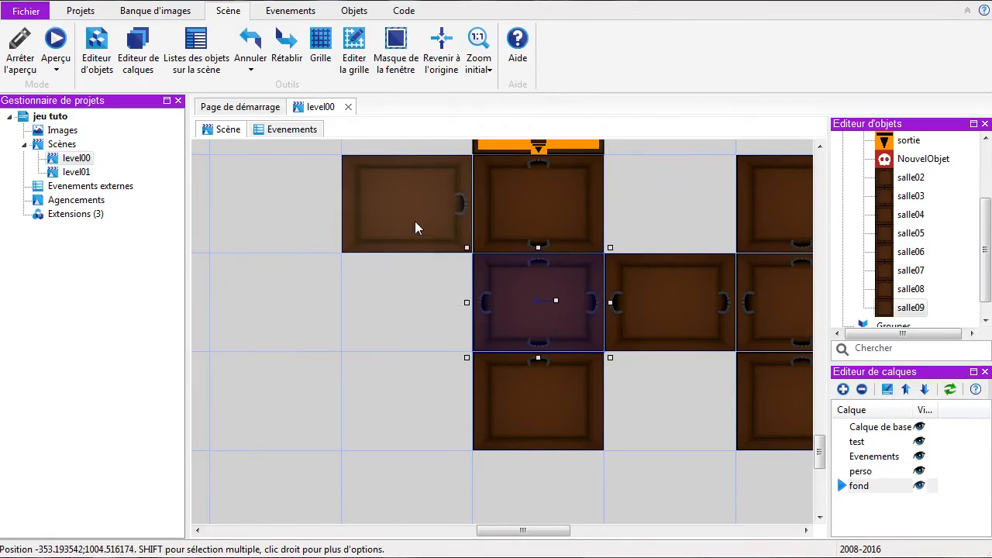
{"action": "left_click_drag", "start_coordinate": [415, 221], "coordinate": [410, 311]}
{"action": "left_click", "coordinate": [364, 447]}
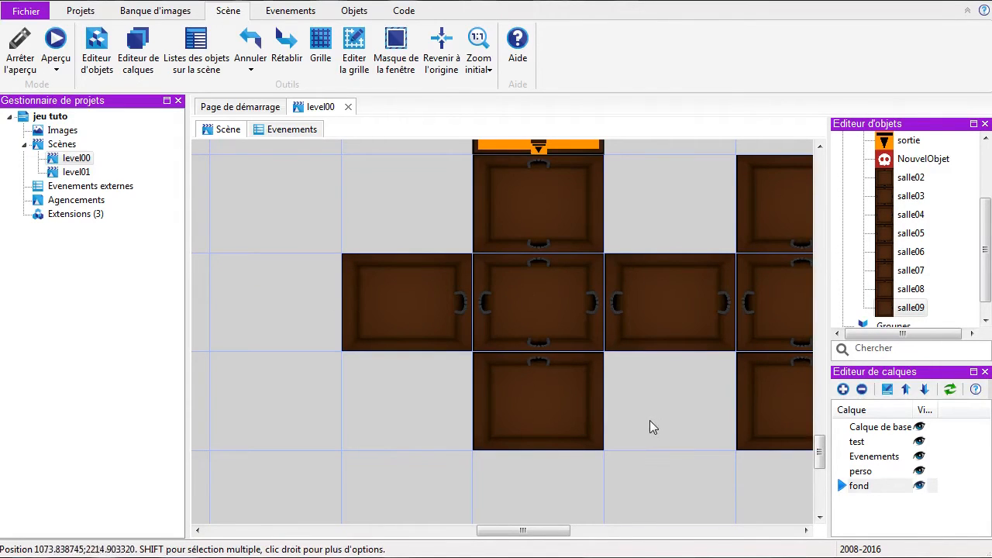
Select all eight rooms below and around the starting room, salle02 to salle09, and lock them in place
{"action": "scroll", "coordinate": [647, 422], "scroll_direction": "down", "scroll_amount": 1}
{"action": "scroll", "coordinate": [639, 437], "scroll_direction": "up", "scroll_amount": 2}
{"action": "scroll", "coordinate": [633, 450], "scroll_direction": "up", "scroll_amount": 1}
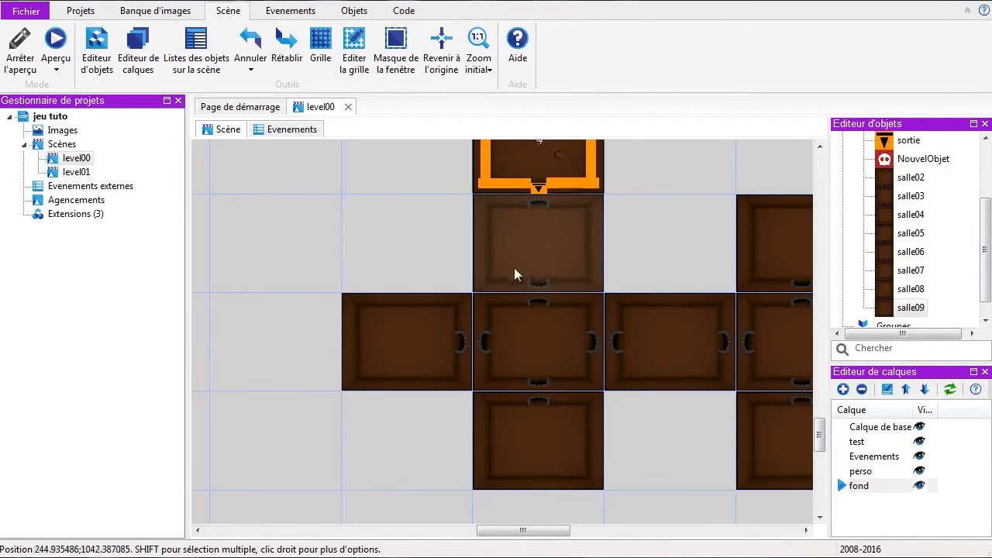
{"action": "left_click_drag", "start_coordinate": [552, 531], "coordinate": [638, 531]}
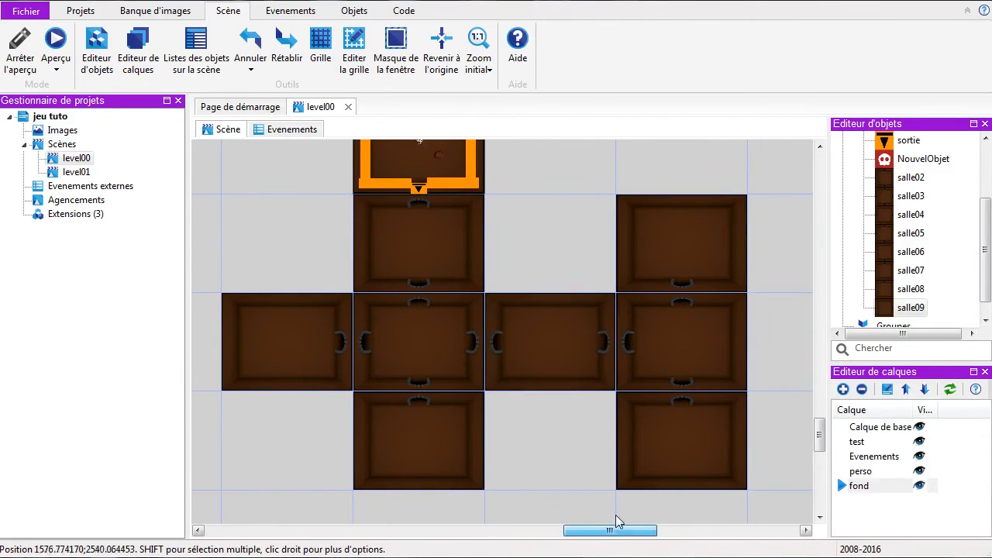
{"action": "left_click", "coordinate": [395, 249]}
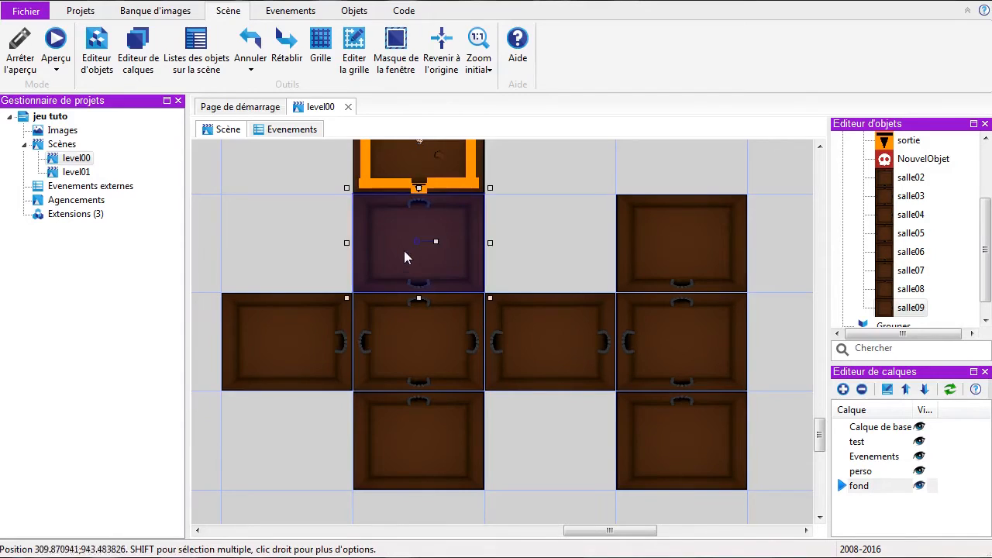
{"action": "left_click", "coordinate": [282, 320], "text": "shift"}
{"action": "left_click", "coordinate": [431, 353], "text": "shift"}
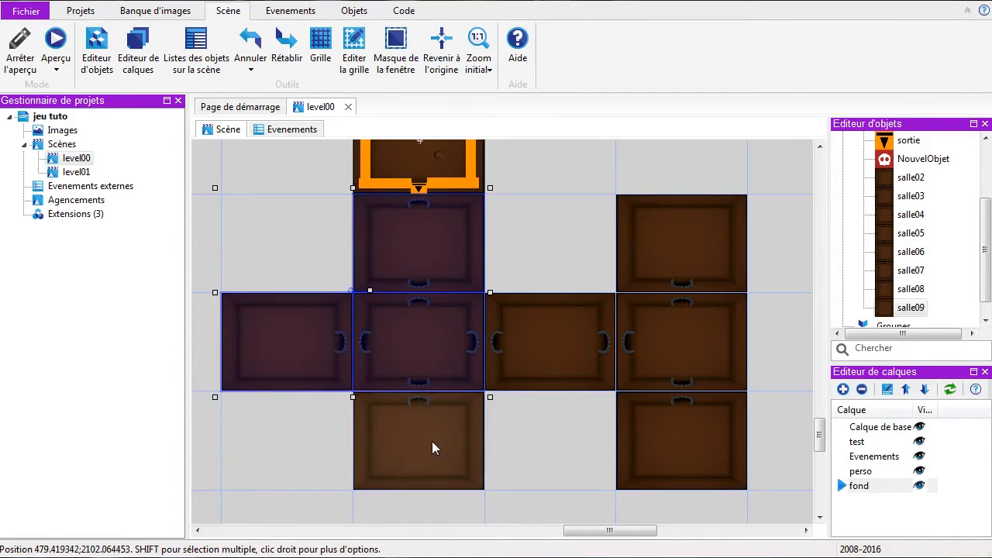
{"action": "left_click", "coordinate": [432, 441], "text": "shift"}
{"action": "left_click", "coordinate": [551, 347], "text": "shift"}
{"action": "left_click", "coordinate": [648, 249], "text": "shift"}
{"action": "left_click", "coordinate": [663, 355], "text": "shift"}
{"action": "left_click", "coordinate": [652, 441], "text": "shift"}
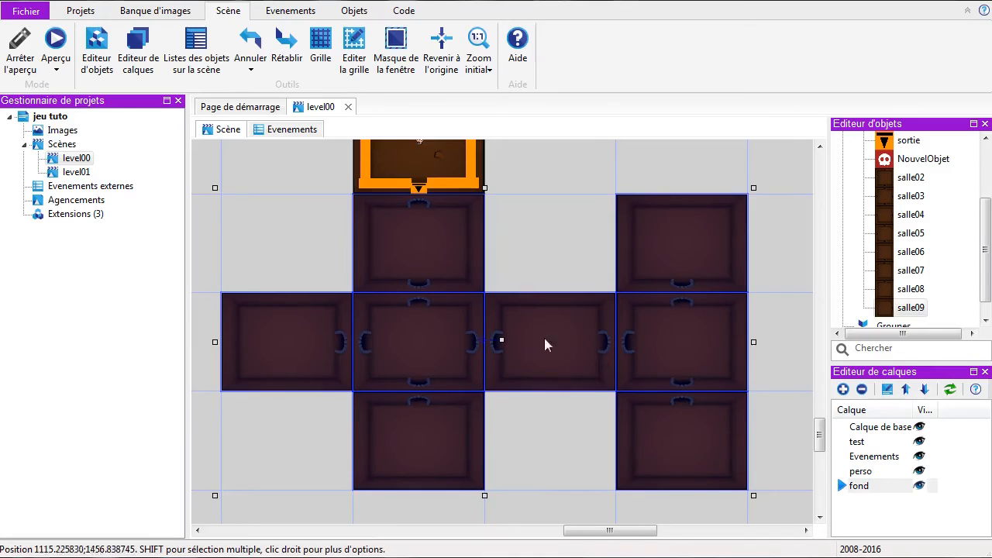
{"action": "right_click", "coordinate": [438, 245]}
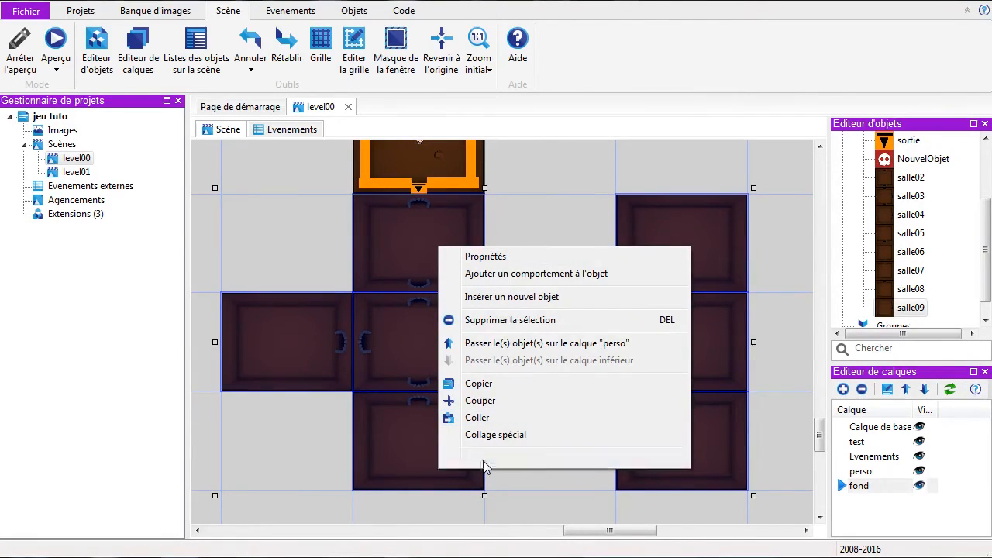
{"action": "left_click", "coordinate": [483, 458]}
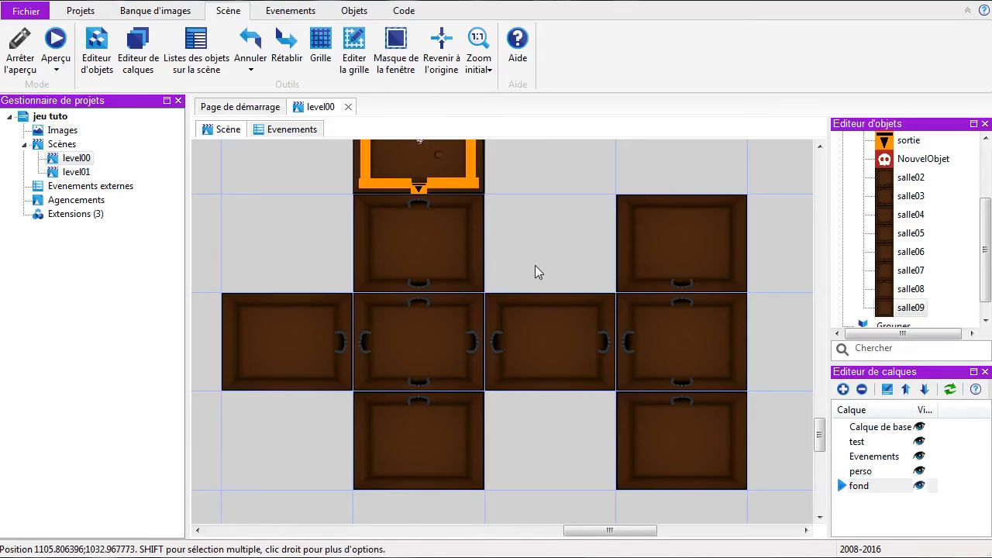
Hide the fond layer and show it again
{"action": "scroll", "coordinate": [475, 222], "scroll_direction": "up", "scroll_amount": 1}
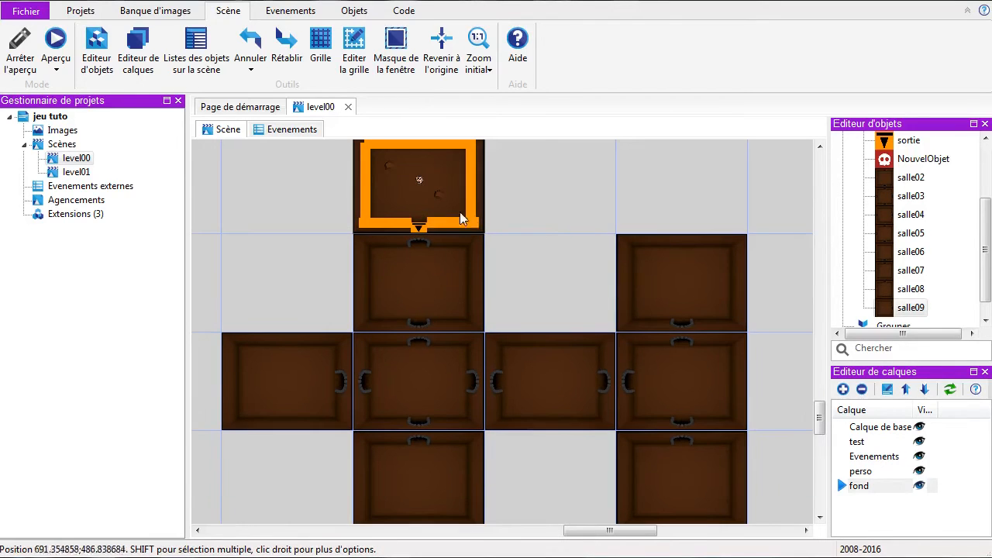
{"action": "left_click", "coordinate": [919, 486]}
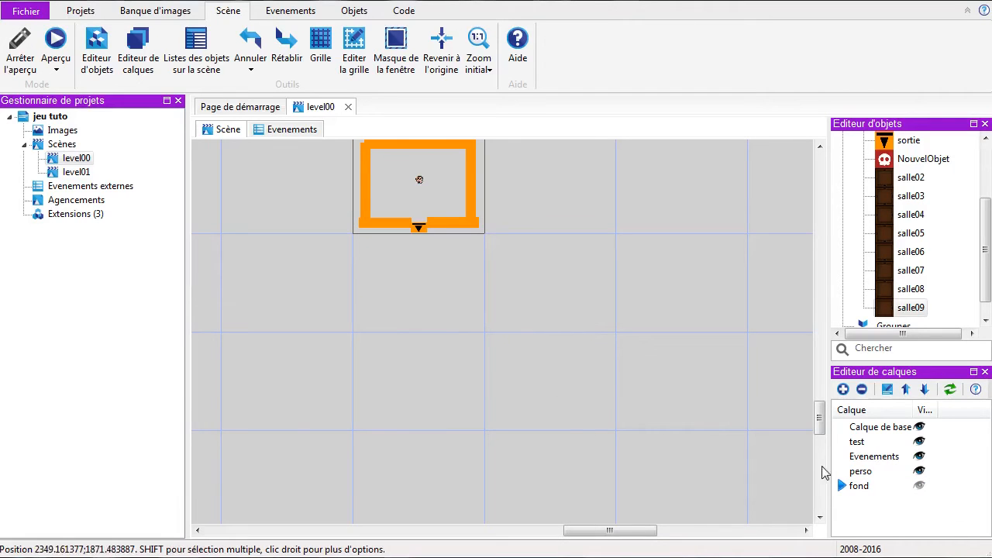
{"action": "left_click", "coordinate": [919, 485]}
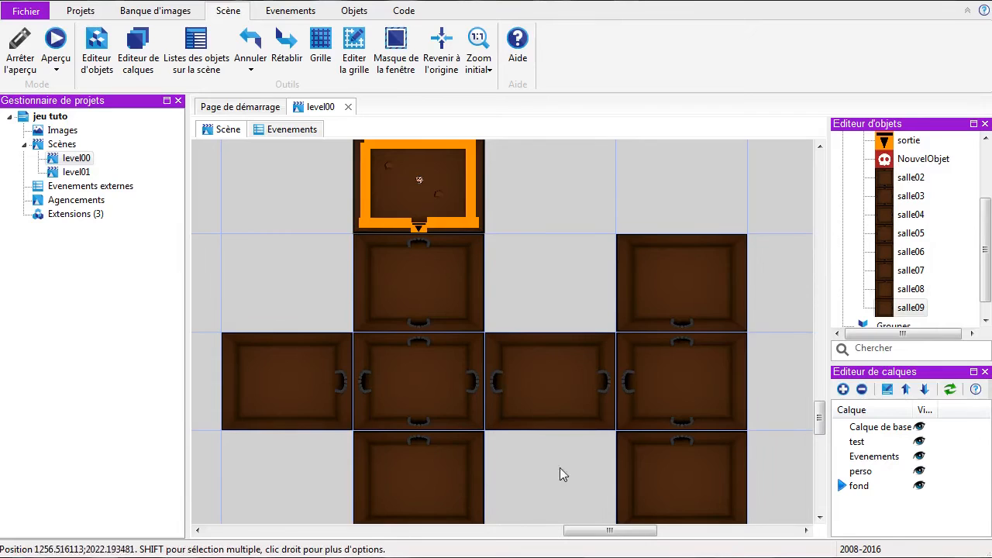
On the Evenements layer, with the grid hidden, stretch the starting room's left and right walls down to the four-door room's side doors
{"action": "scroll", "coordinate": [581, 465], "scroll_direction": "down", "scroll_amount": 1}
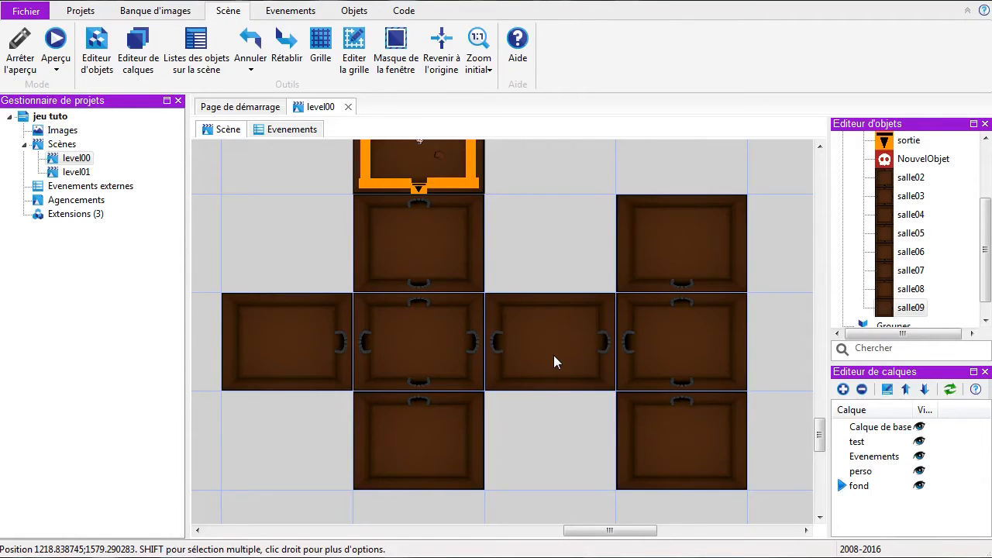
{"action": "scroll", "coordinate": [487, 352], "scroll_direction": "up", "scroll_amount": 2}
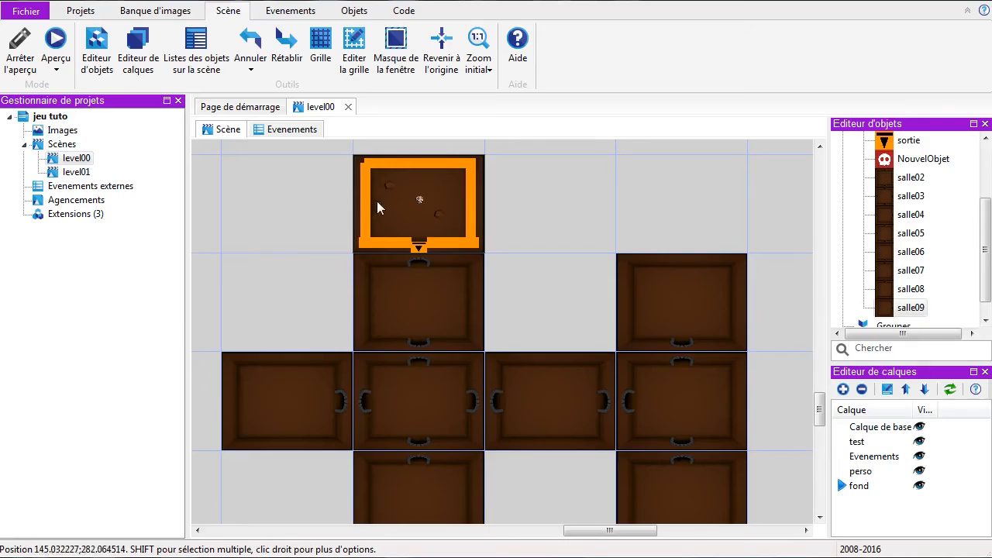
{"action": "left_click", "coordinate": [889, 457]}
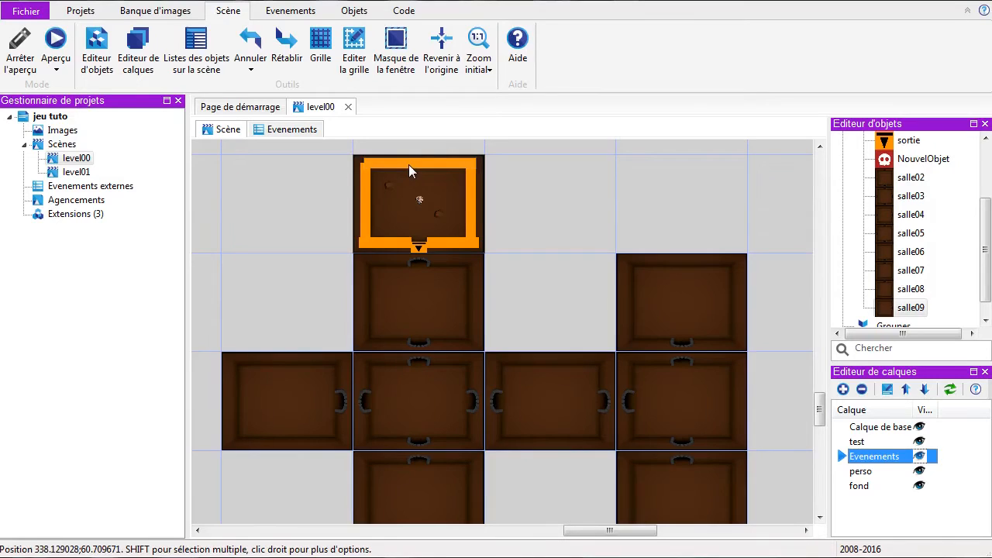
{"action": "left_click", "coordinate": [366, 212]}
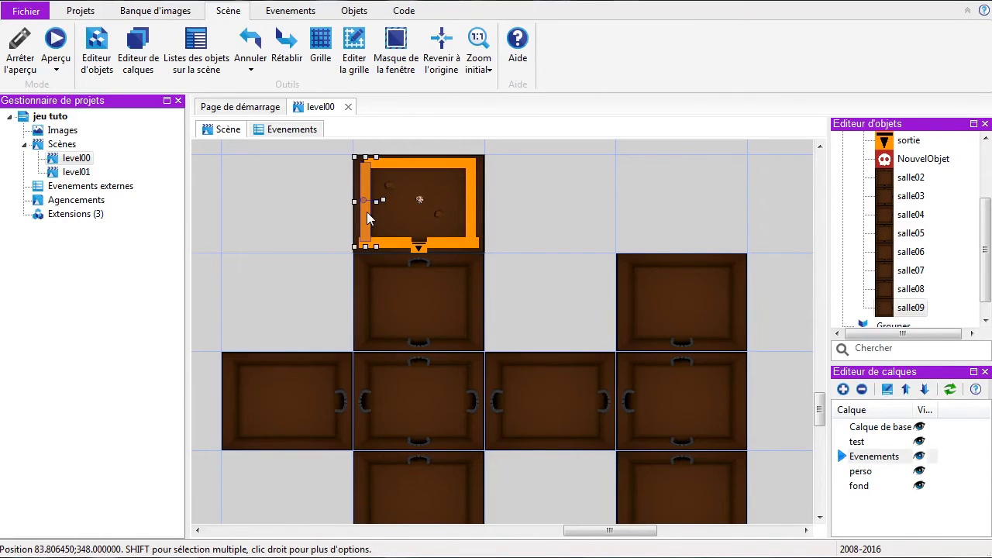
{"action": "left_click_drag", "start_coordinate": [364, 248], "coordinate": [355, 368]}
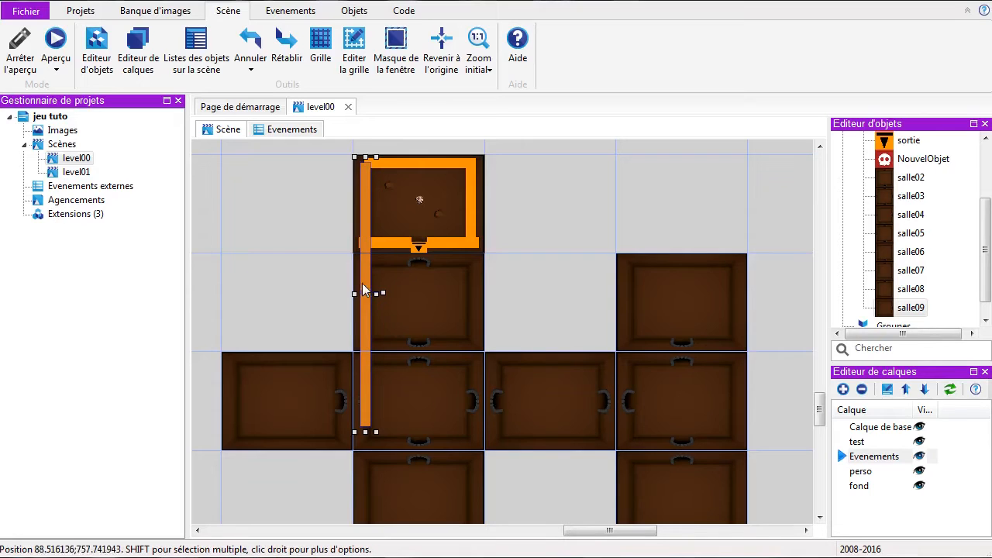
{"action": "left_click", "coordinate": [331, 40]}
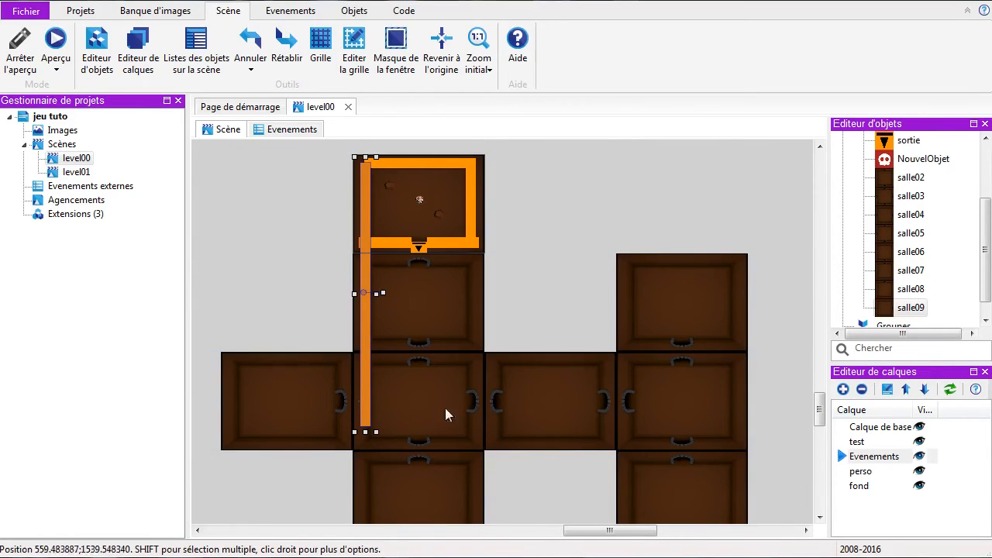
{"action": "left_click_drag", "start_coordinate": [367, 431], "coordinate": [374, 393]}
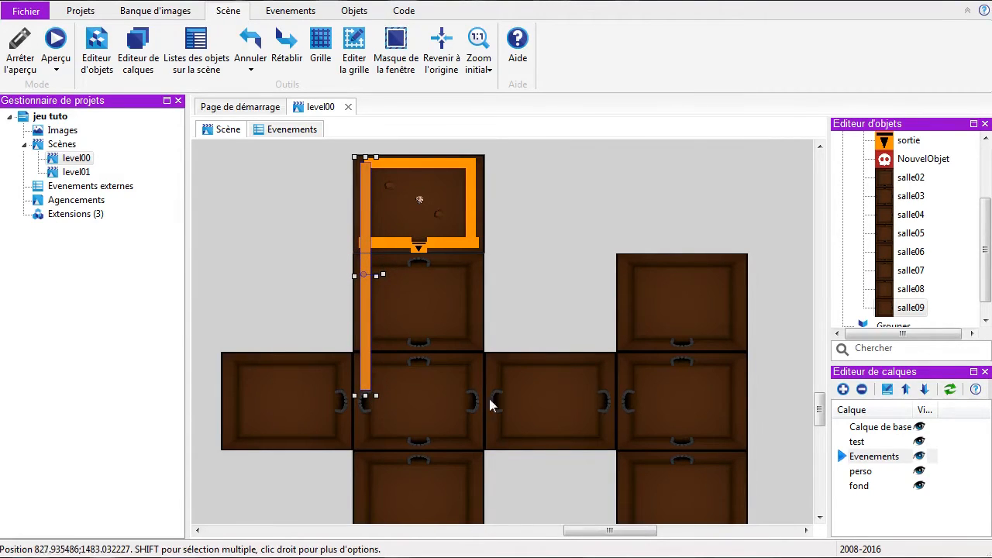
{"action": "left_click", "coordinate": [469, 200]}
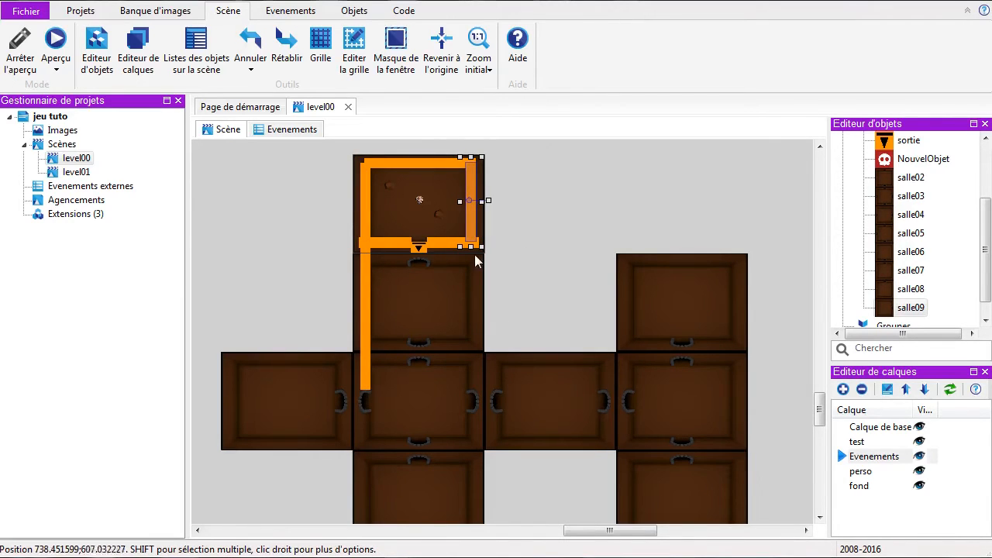
{"action": "left_click_drag", "start_coordinate": [472, 247], "coordinate": [469, 397]}
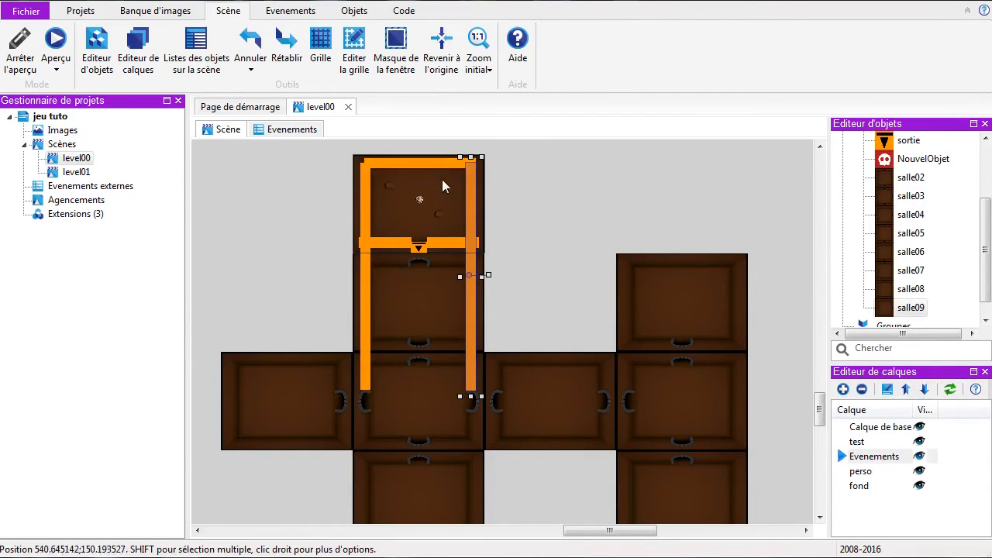
Copy the two lower wall pieces beside the starting room's exit and paste them in the empty area right of that room
{"action": "left_click", "coordinate": [441, 242]}
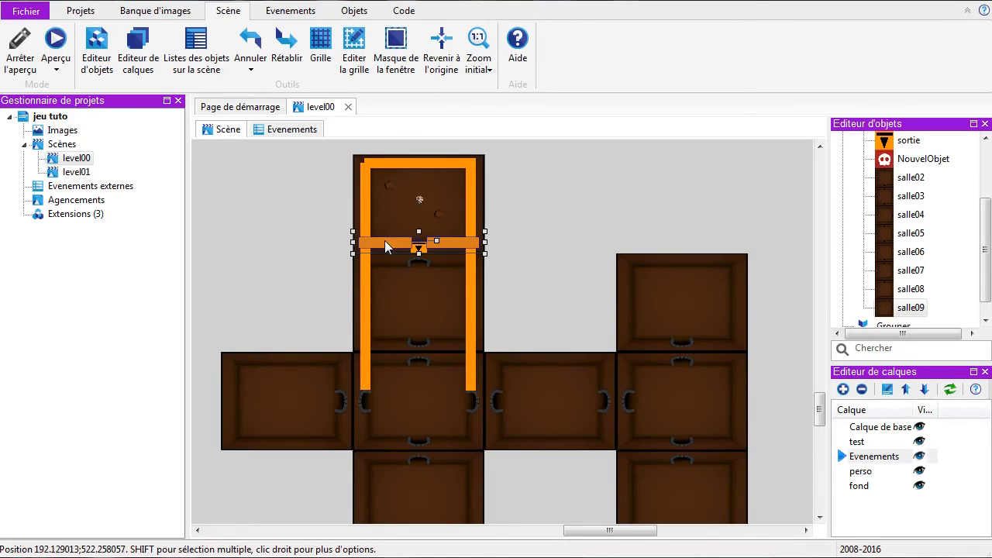
{"action": "right_click", "coordinate": [391, 245]}
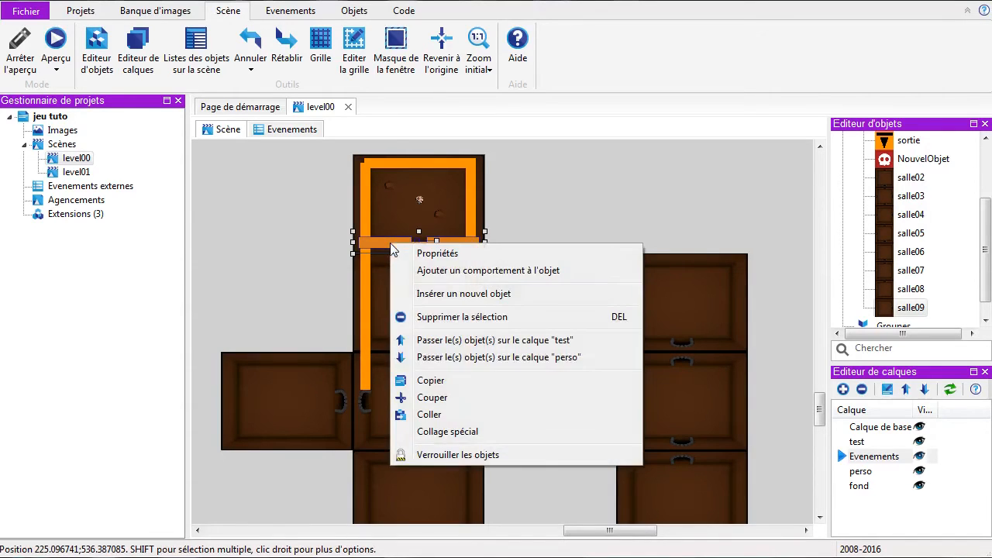
{"action": "left_click", "coordinate": [428, 379]}
{"action": "left_click", "coordinate": [542, 202]}
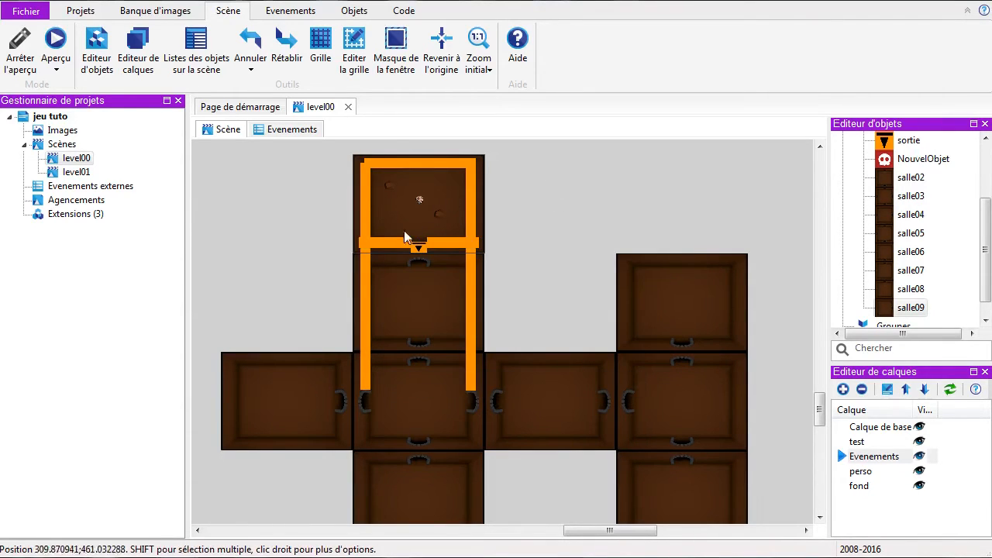
{"action": "right_click", "coordinate": [525, 169]}
{"action": "left_click", "coordinate": [578, 206]}
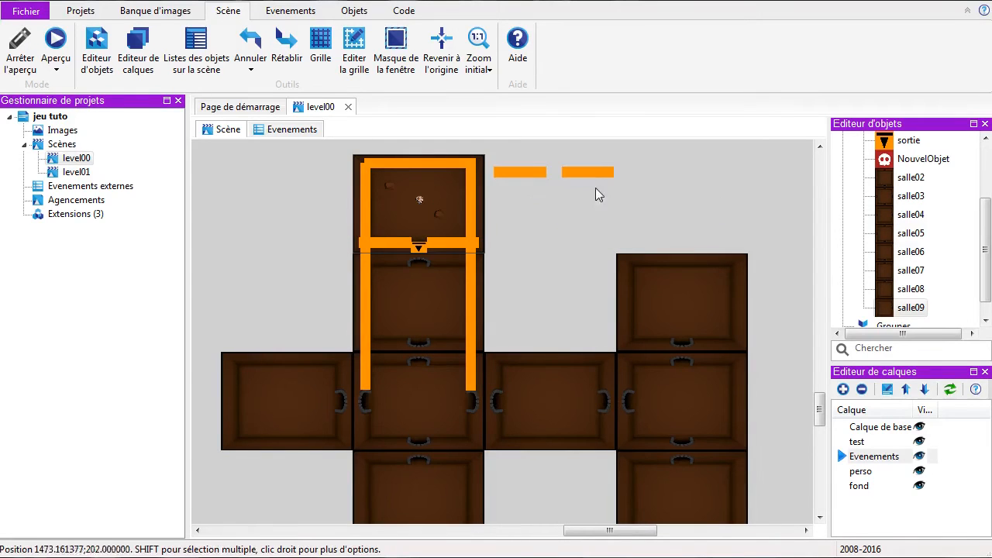
Move the copied wall pair beside the second room's lower door and stretch the starting room's exit walls down over the second room's top edge
{"action": "left_click_drag", "start_coordinate": [651, 160], "coordinate": [392, 344]}
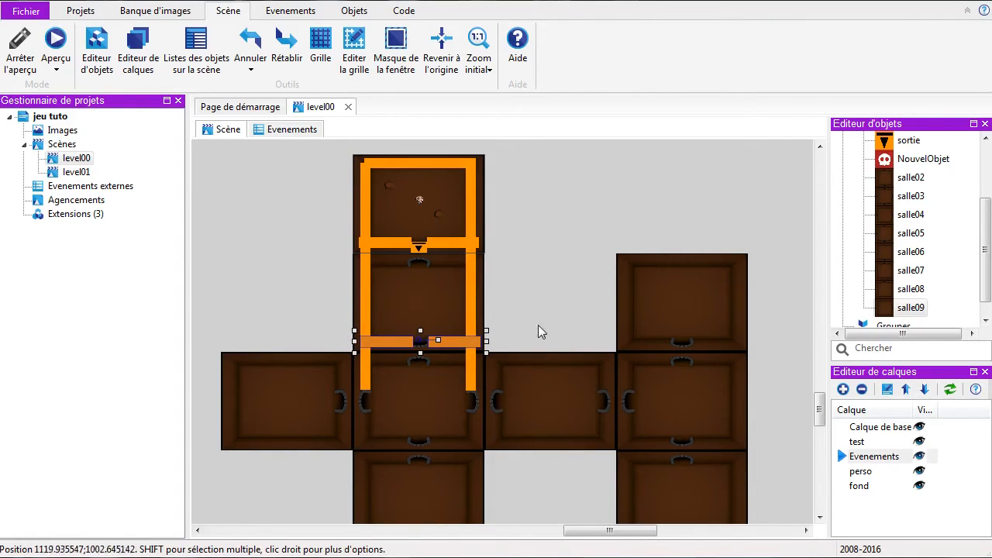
{"action": "left_click", "coordinate": [509, 241]}
{"action": "left_click", "coordinate": [460, 241]}
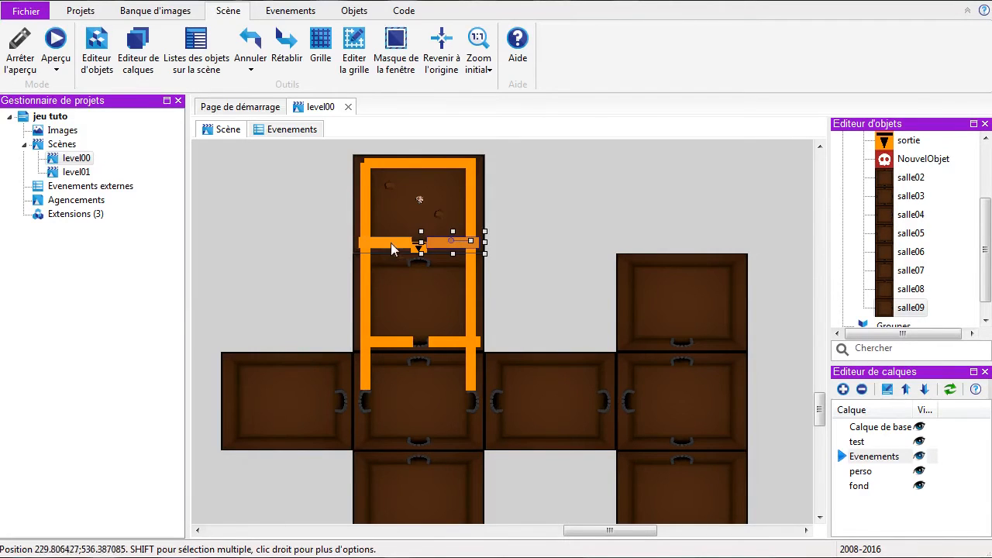
{"action": "scroll", "coordinate": [391, 243], "scroll_direction": "up", "scroll_amount": 5}
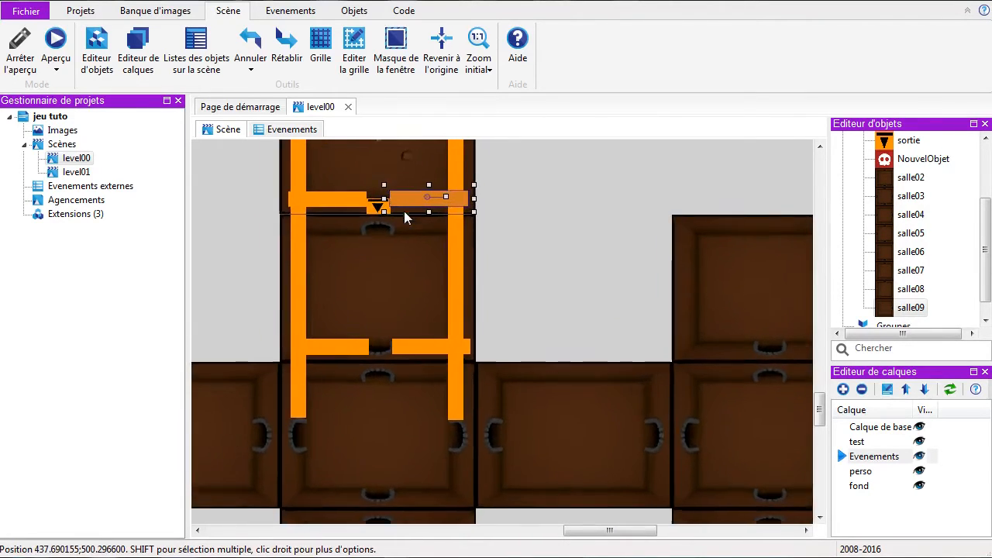
{"action": "scroll", "coordinate": [404, 210], "scroll_direction": "up", "scroll_amount": 2}
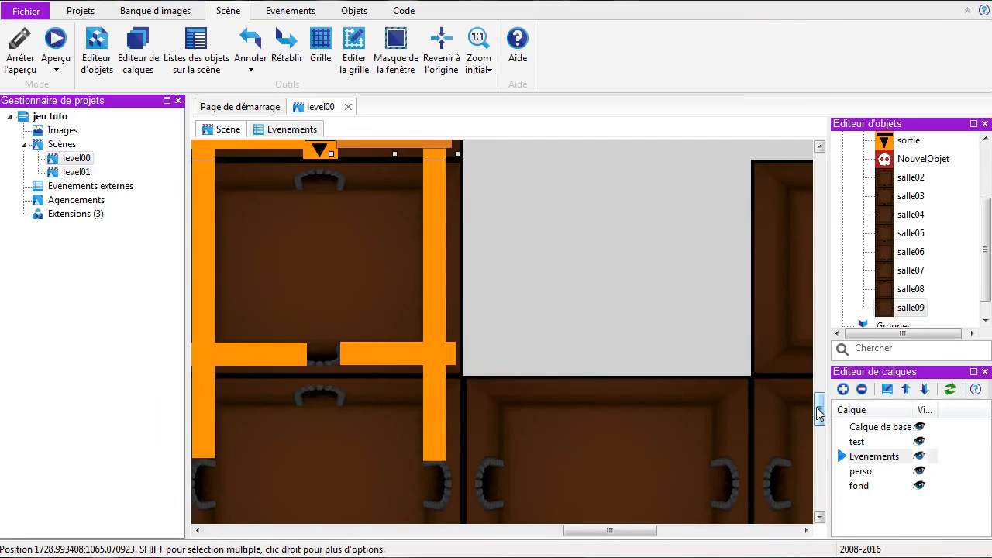
{"action": "left_click_drag", "start_coordinate": [820, 412], "coordinate": [821, 381]}
{"action": "left_click_drag", "start_coordinate": [395, 309], "coordinate": [397, 354]}
{"action": "left_click", "coordinate": [247, 292]}
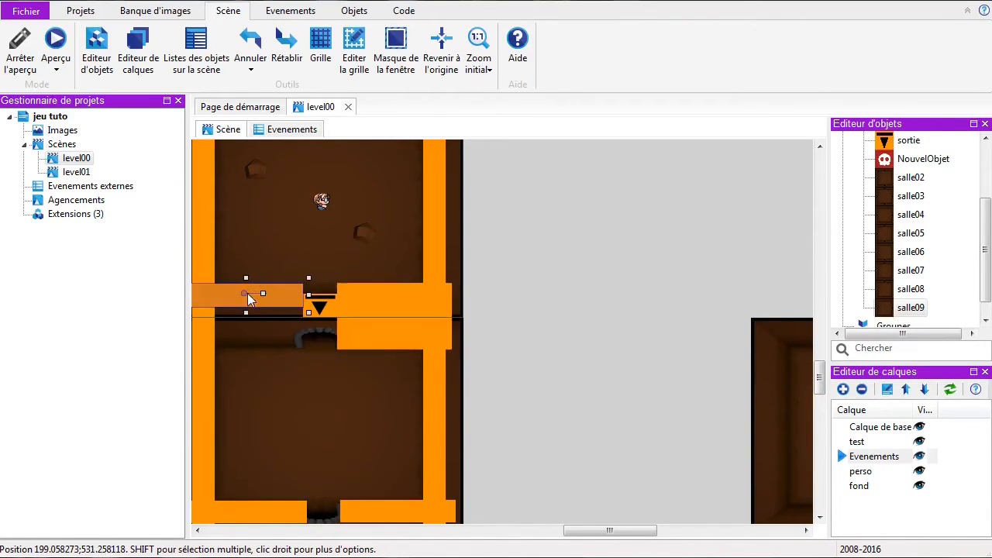
{"action": "left_click_drag", "start_coordinate": [247, 311], "coordinate": [249, 355]}
{"action": "left_click", "coordinate": [588, 344]}
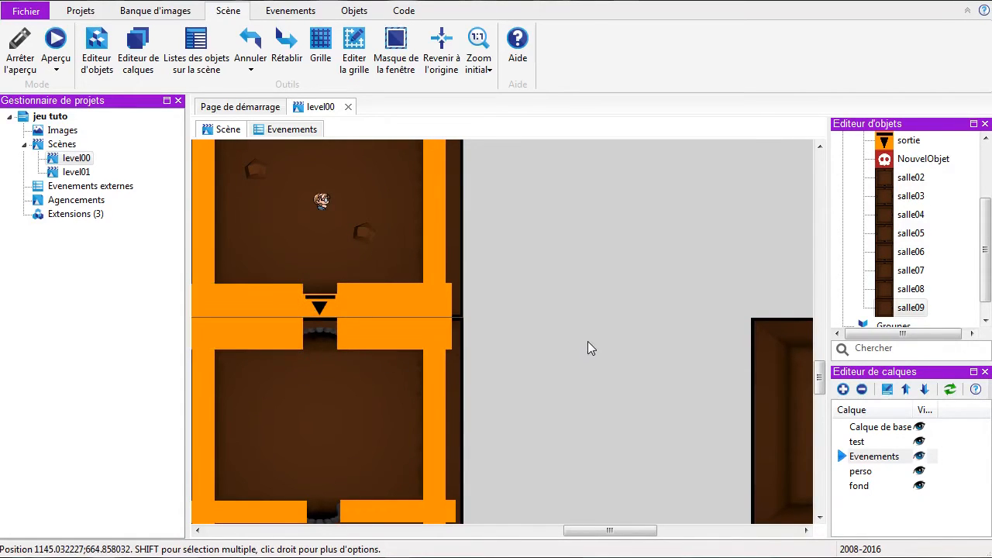
Stretch the two wall pieces beside the second room's lower door down over the four-door room's top edge
{"action": "scroll", "coordinate": [331, 361], "scroll_direction": "down", "scroll_amount": 5}
{"action": "left_click", "coordinate": [382, 343]}
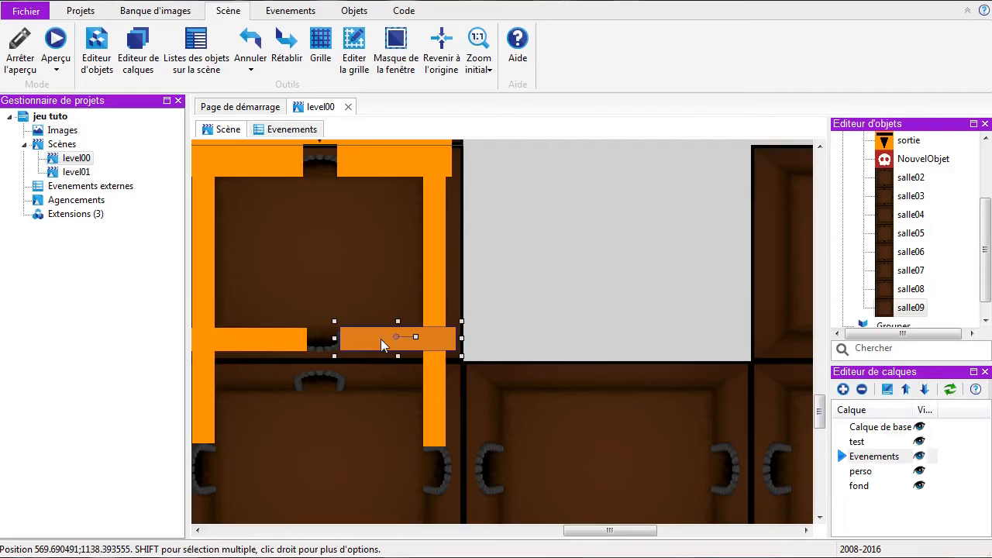
{"action": "left_click_drag", "start_coordinate": [396, 356], "coordinate": [407, 399]}
{"action": "left_click", "coordinate": [267, 346]}
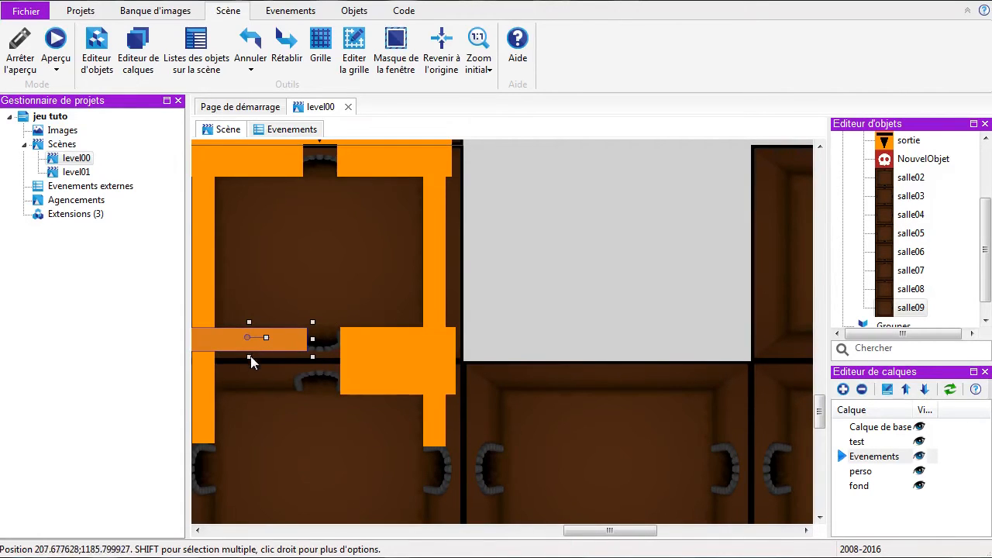
{"action": "left_click_drag", "start_coordinate": [250, 358], "coordinate": [252, 398]}
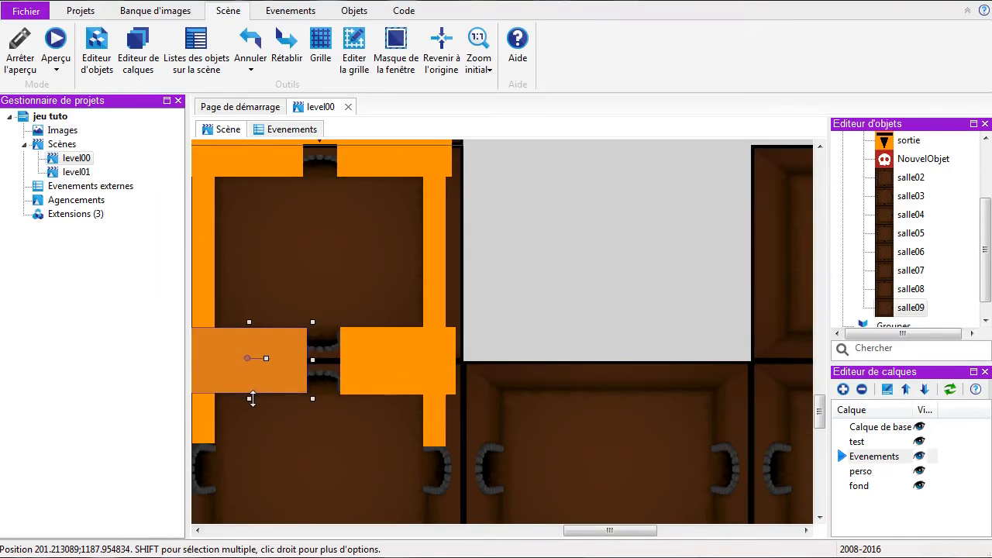
Copy the two thickened wall pieces beside the four-door room's upper door and paste them near its lower door
{"action": "scroll", "coordinate": [514, 291], "scroll_direction": "down", "scroll_amount": 3}
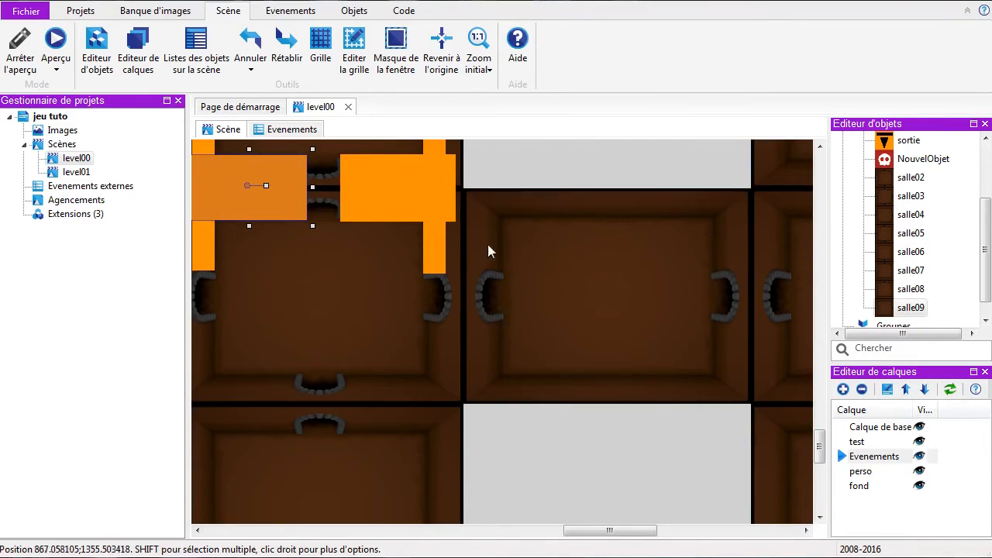
{"action": "left_click_drag", "start_coordinate": [588, 531], "coordinate": [532, 482]}
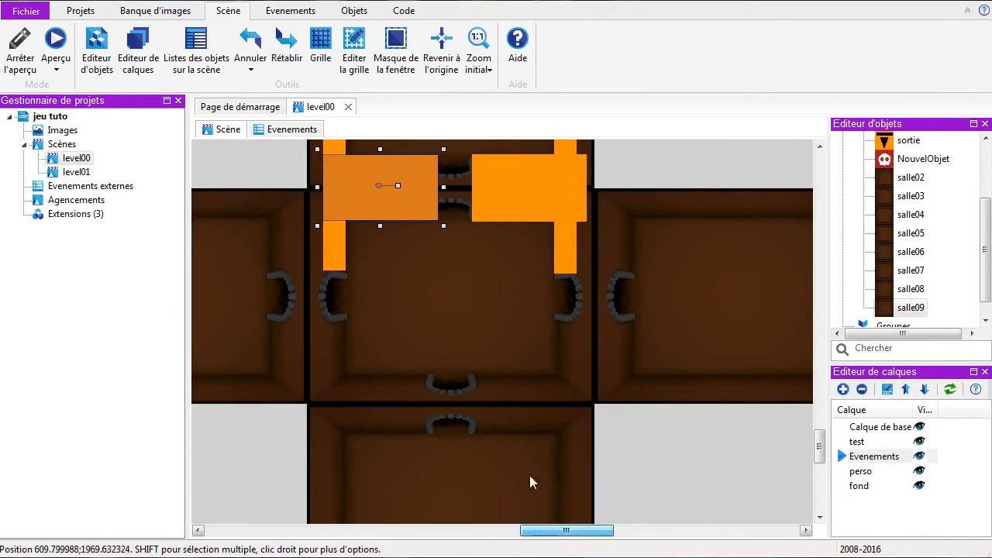
{"action": "left_click", "coordinate": [500, 206]}
{"action": "left_click", "coordinate": [413, 192]}
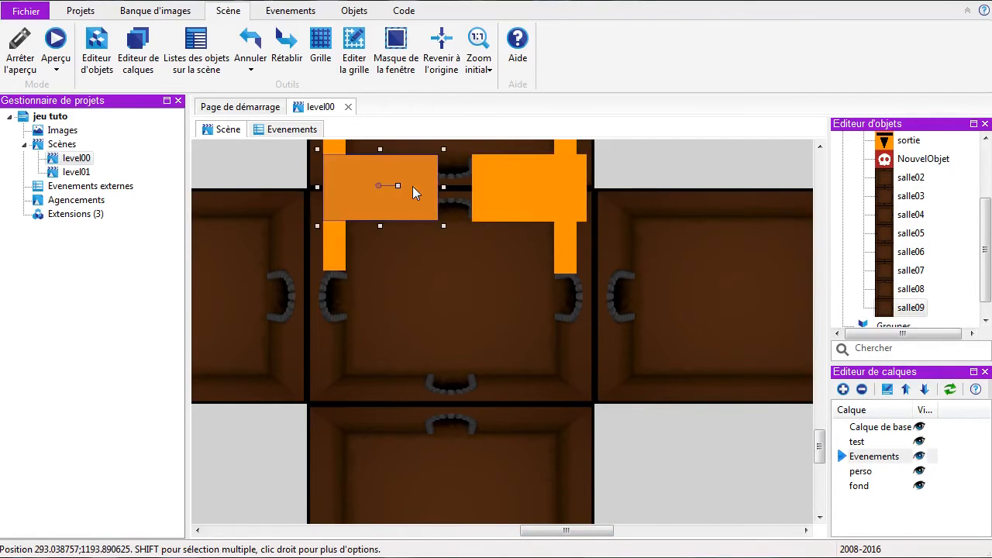
{"action": "left_click", "coordinate": [501, 209], "text": "shift"}
{"action": "right_click", "coordinate": [501, 210]}
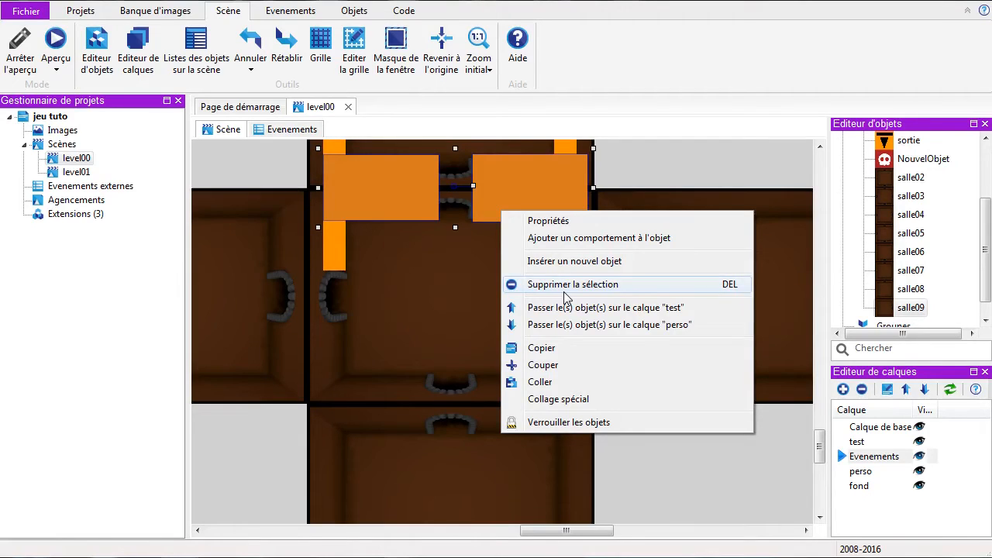
{"action": "left_click", "coordinate": [573, 346]}
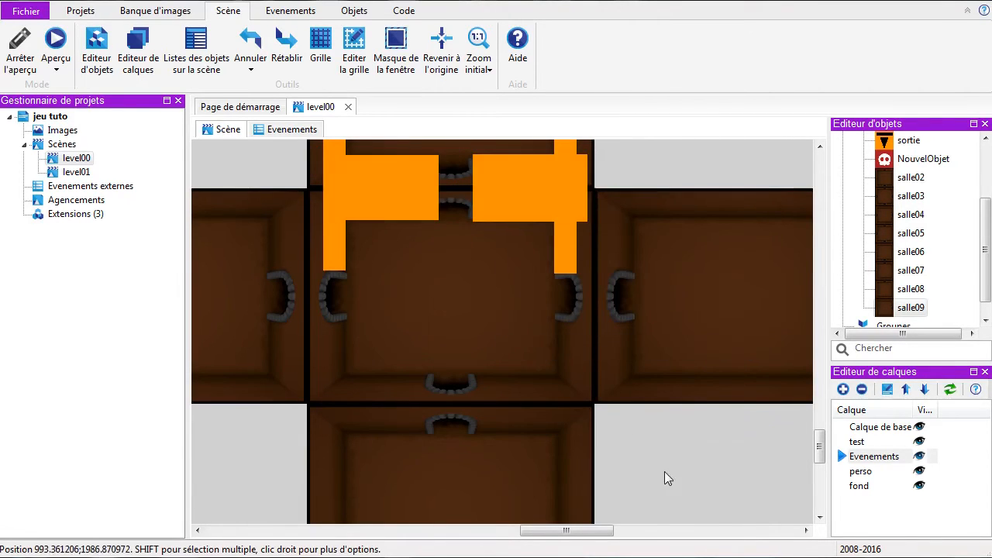
{"action": "scroll", "coordinate": [664, 471], "scroll_direction": "down", "scroll_amount": 3}
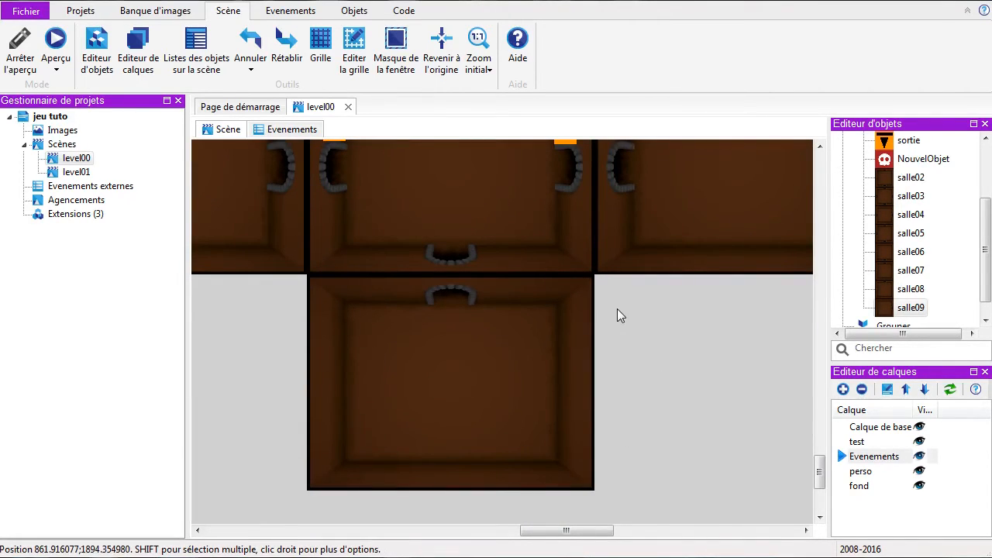
{"action": "right_click", "coordinate": [617, 308]}
{"action": "left_click", "coordinate": [655, 341]}
Move the pasted wall pair to either side of the four-door room's lower door, covering the boundary with the room below
{"action": "left_click", "coordinate": [639, 299]}
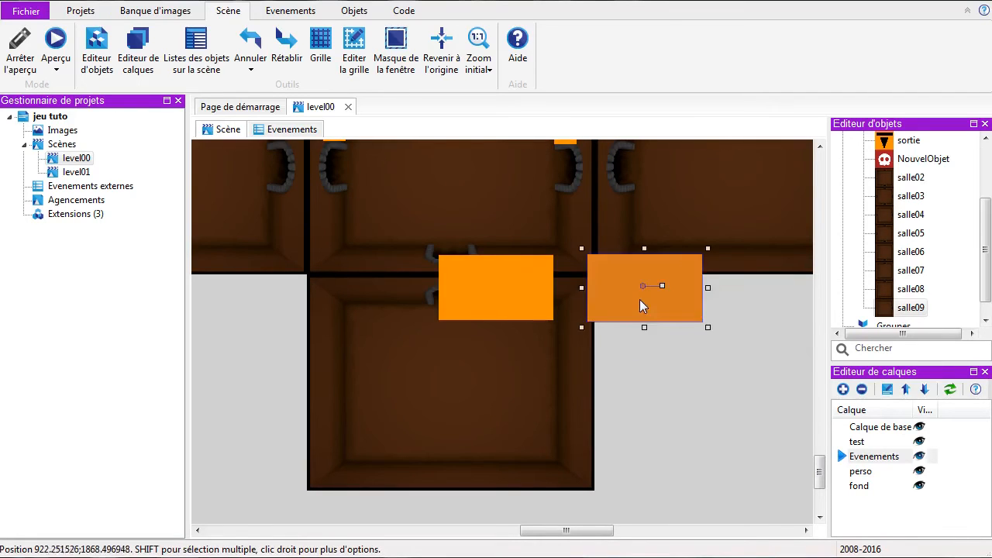
{"action": "left_click", "coordinate": [492, 288], "text": "shift"}
{"action": "left_click_drag", "start_coordinate": [661, 304], "coordinate": [543, 297]}
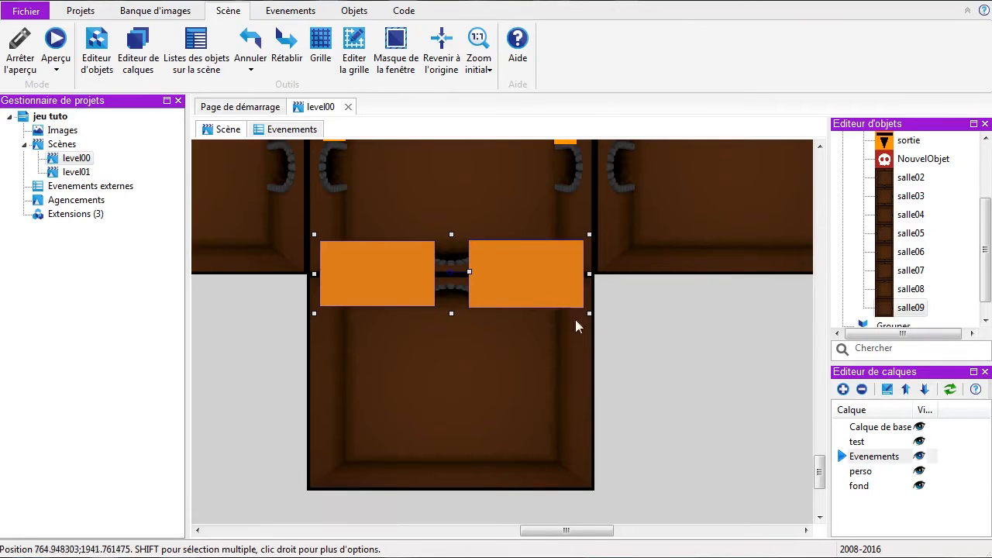
{"action": "left_click_drag", "start_coordinate": [535, 271], "coordinate": [535, 274]}
{"action": "left_click", "coordinate": [609, 333]}
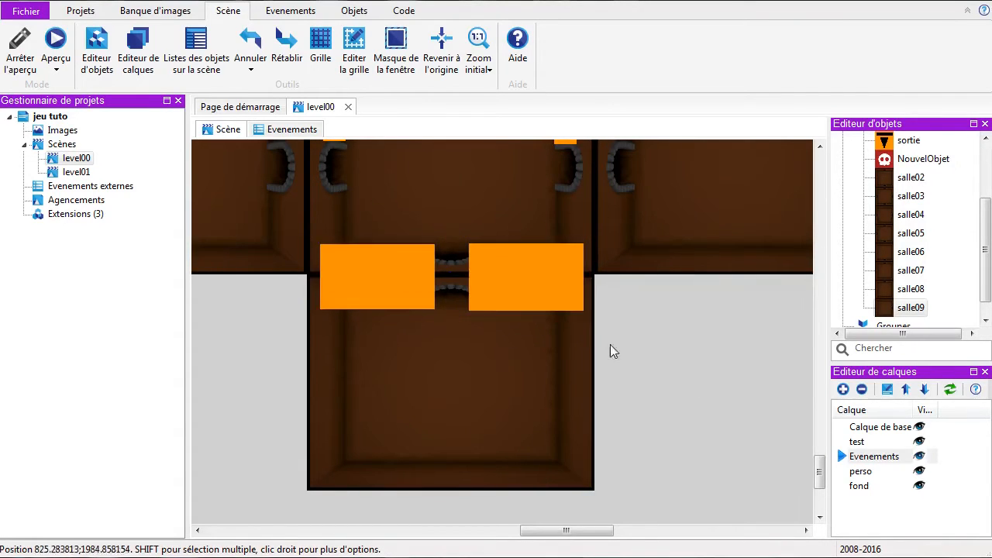
Copy the starting room's top wall
{"action": "scroll", "coordinate": [600, 349], "scroll_direction": "down", "scroll_amount": 3}
{"action": "scroll", "coordinate": [582, 380], "scroll_direction": "down", "scroll_amount": 1}
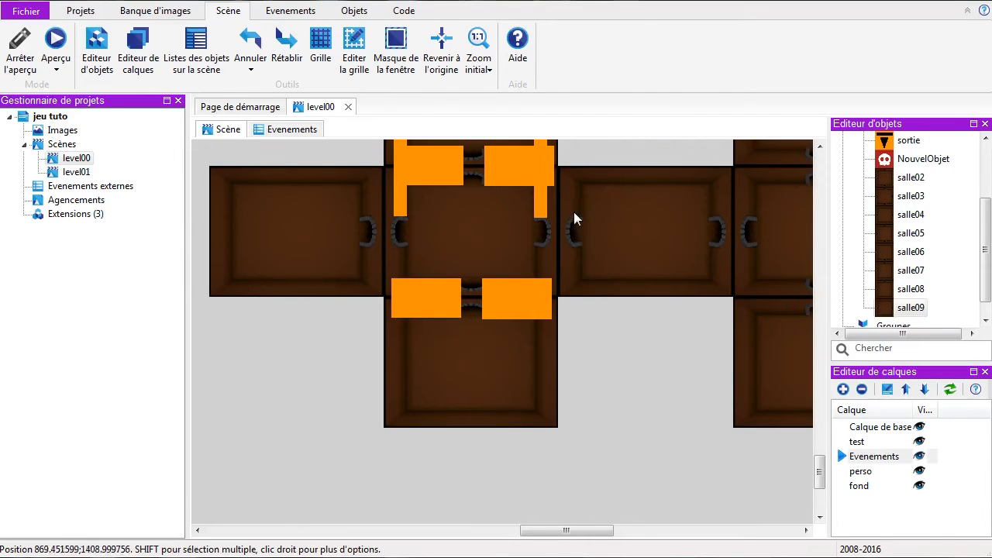
{"action": "scroll", "coordinate": [586, 353], "scroll_direction": "down", "scroll_amount": 2}
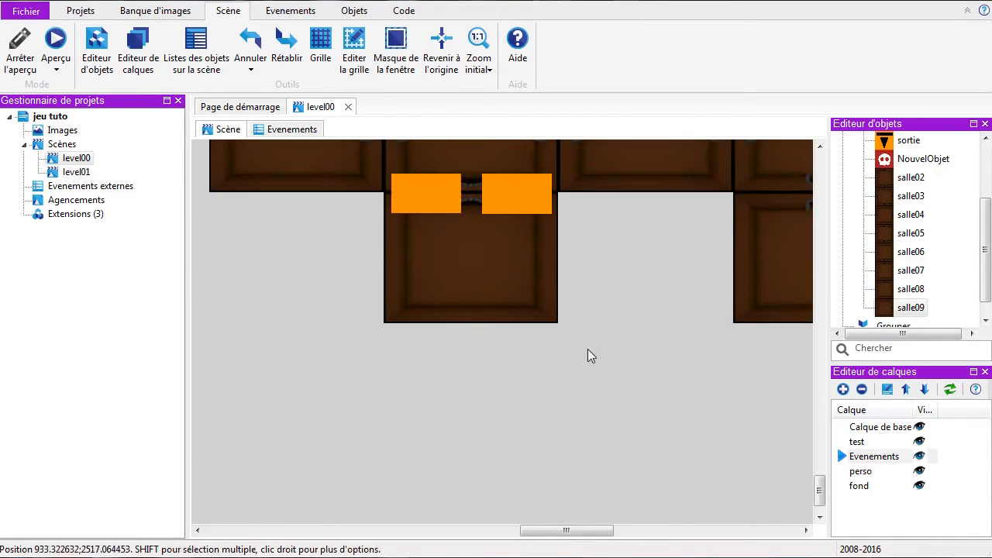
{"action": "scroll", "coordinate": [585, 347], "scroll_direction": "up", "scroll_amount": 1}
{"action": "scroll", "coordinate": [584, 349], "scroll_direction": "up", "scroll_amount": 4}
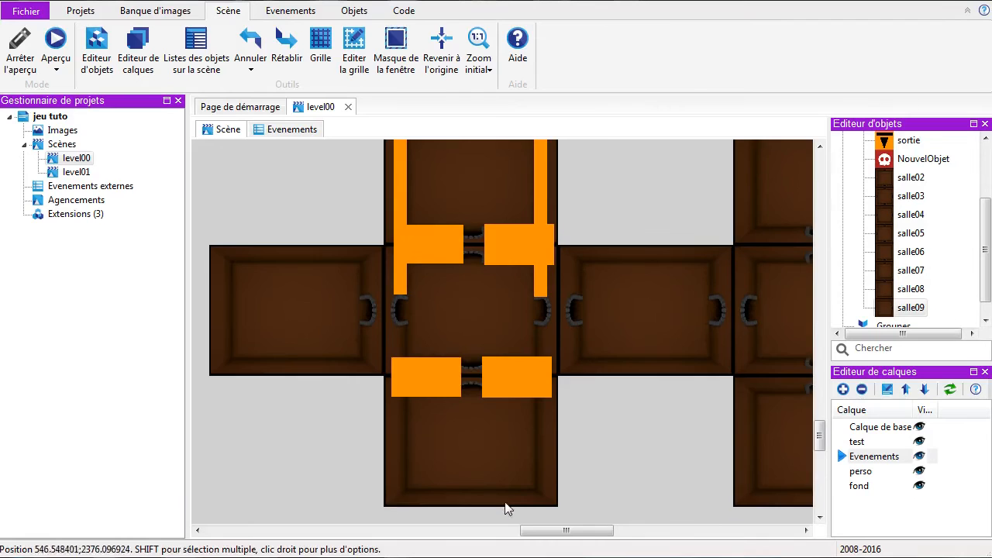
{"action": "scroll", "coordinate": [512, 465], "scroll_direction": "up", "scroll_amount": 3}
{"action": "left_click", "coordinate": [478, 231]}
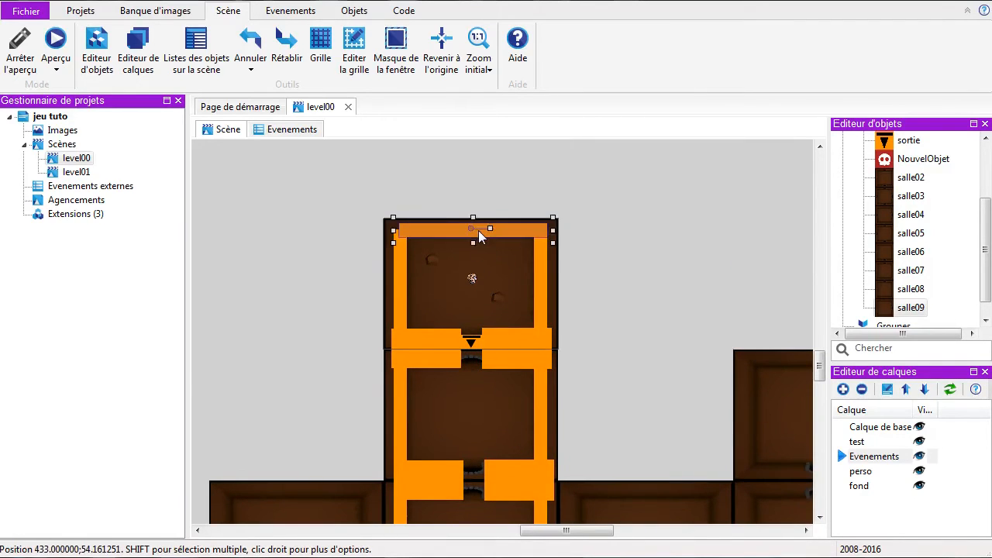
{"action": "right_click", "coordinate": [531, 231]}
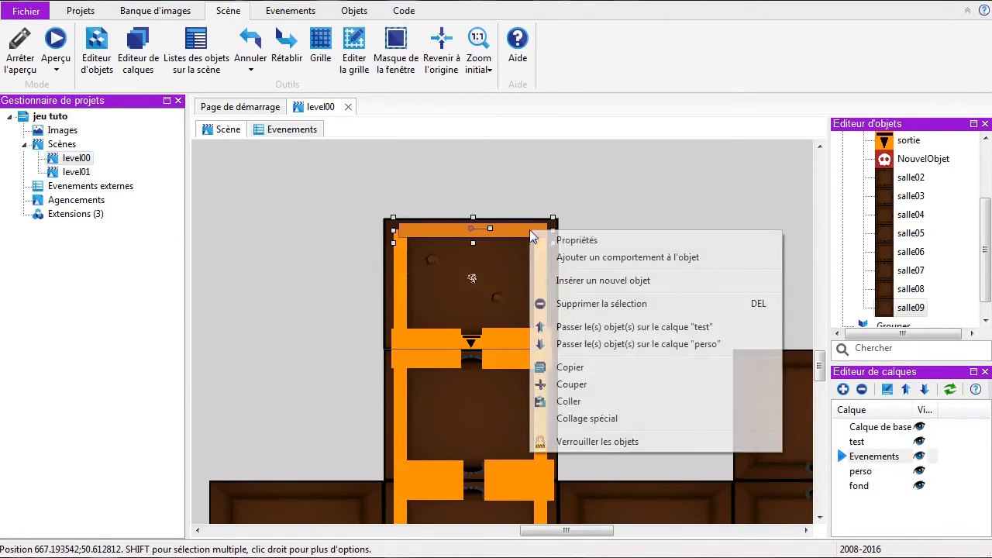
{"action": "left_click", "coordinate": [573, 367]}
{"action": "left_click", "coordinate": [629, 282]}
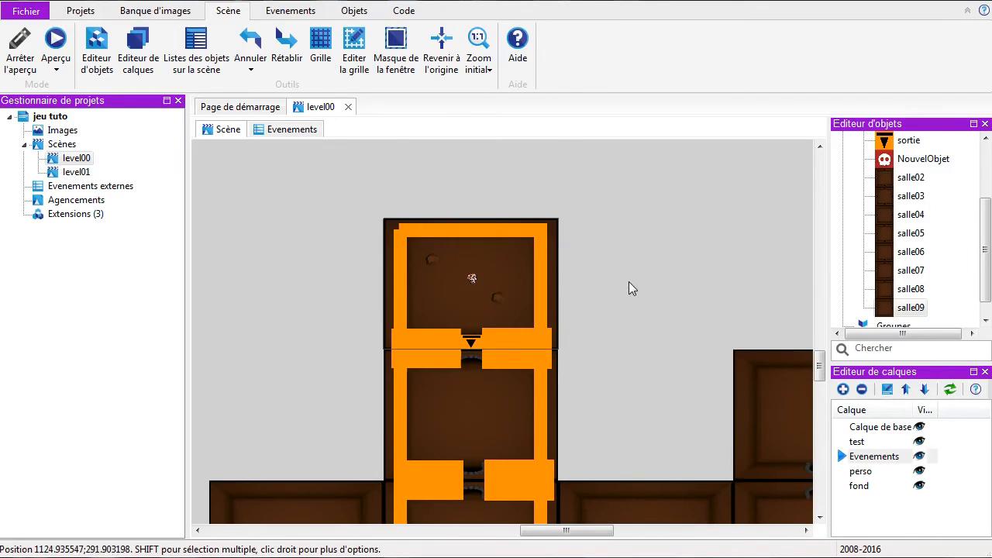
Paste the copied wall along the bottom edge of the room below the four-door room and extend it to the right edge
{"action": "scroll", "coordinate": [621, 302], "scroll_direction": "down", "scroll_amount": 6}
{"action": "right_click", "coordinate": [321, 429]}
{"action": "left_click", "coordinate": [361, 464]}
{"action": "left_click_drag", "start_coordinate": [293, 432], "coordinate": [497, 395]}
{"action": "left_click_drag", "start_coordinate": [536, 531], "coordinate": [611, 536]}
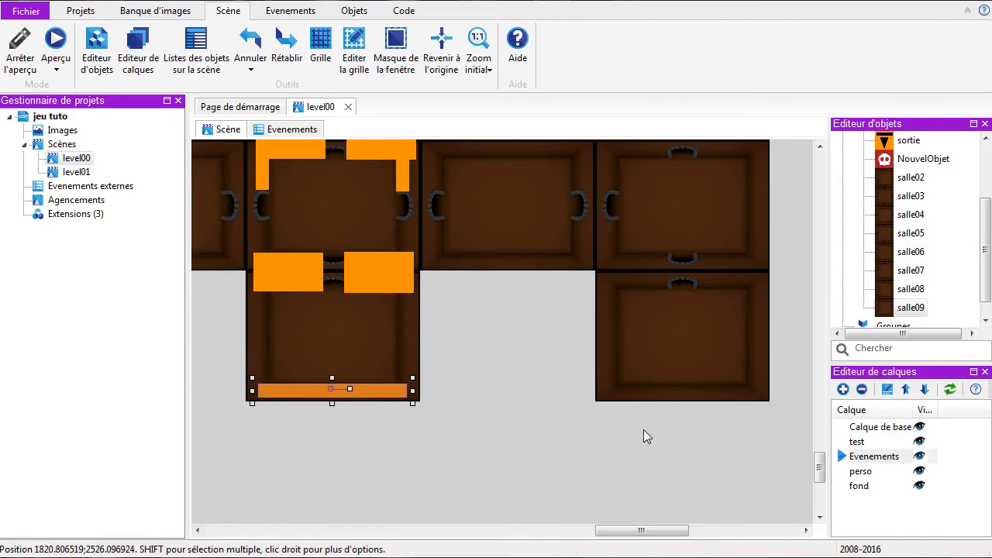
{"action": "mouse_move", "coordinate": [412, 391]}
{"action": "left_mouse_down"}
{"action": "mouse_move", "coordinate": [775, 418]}
{"action": "mouse_move", "coordinate": [417, 395]}
{"action": "left_mouse_up"}
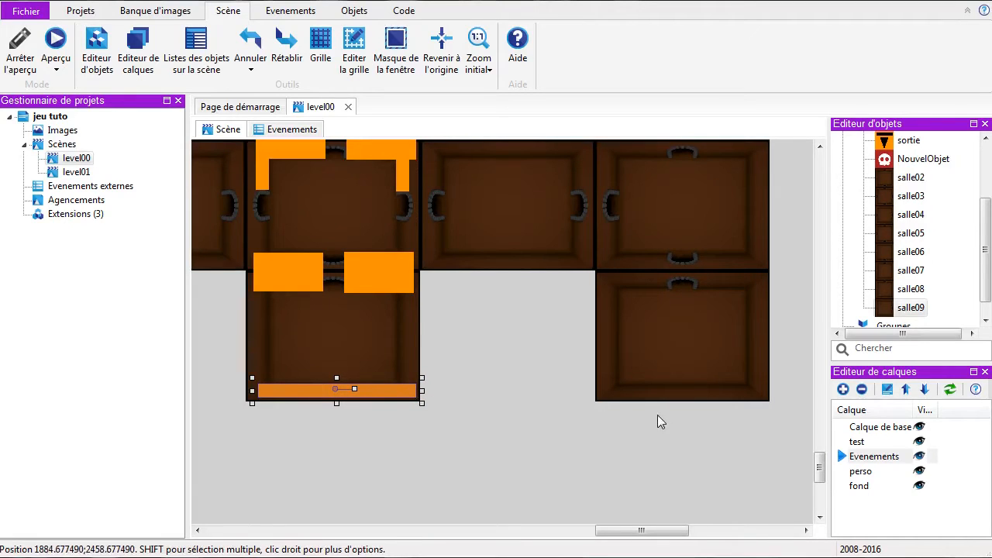
Duplicate that bottom wall onto the bottom edge of the lower-right room
{"action": "left_click", "coordinate": [506, 466]}
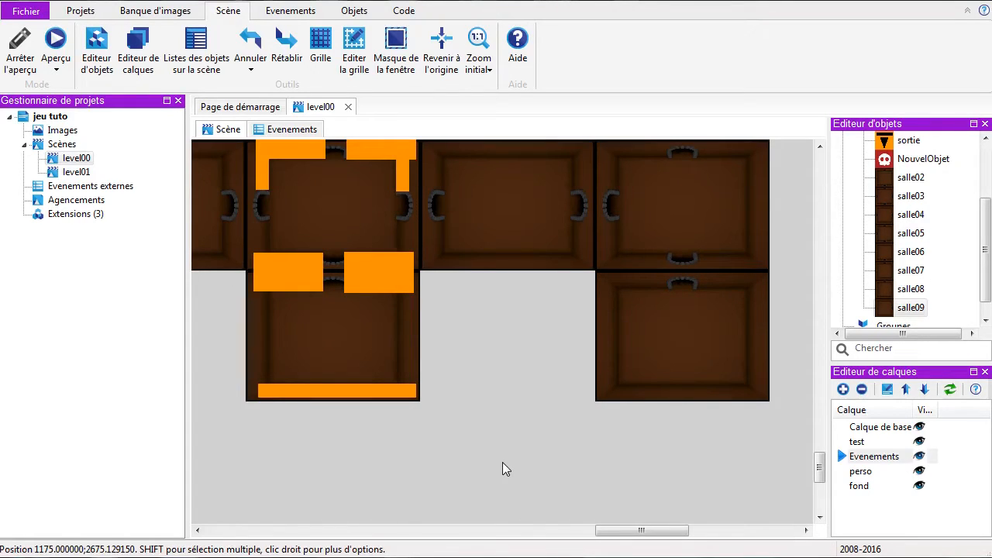
{"action": "left_click", "coordinate": [336, 394]}
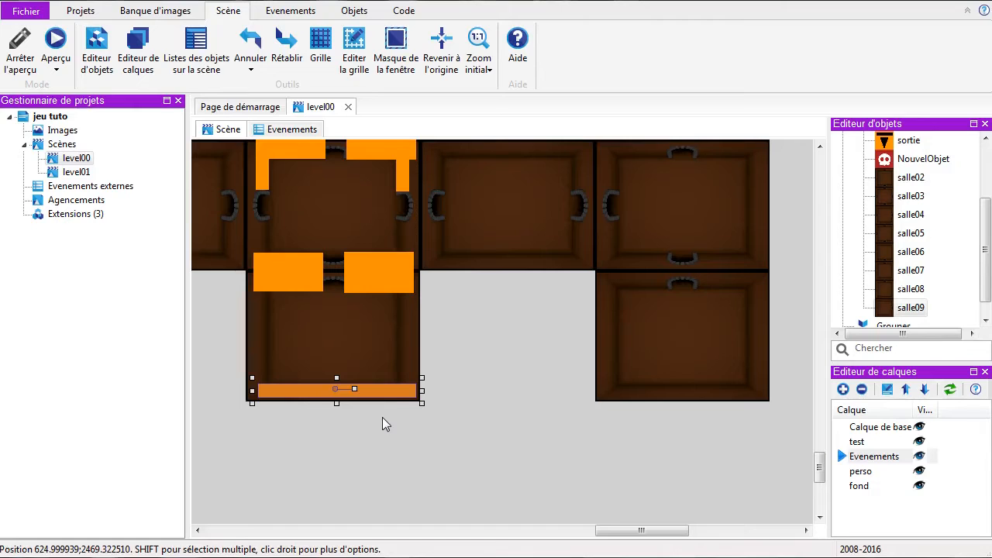
{"action": "left_click_drag", "start_coordinate": [380, 393], "coordinate": [711, 389]}
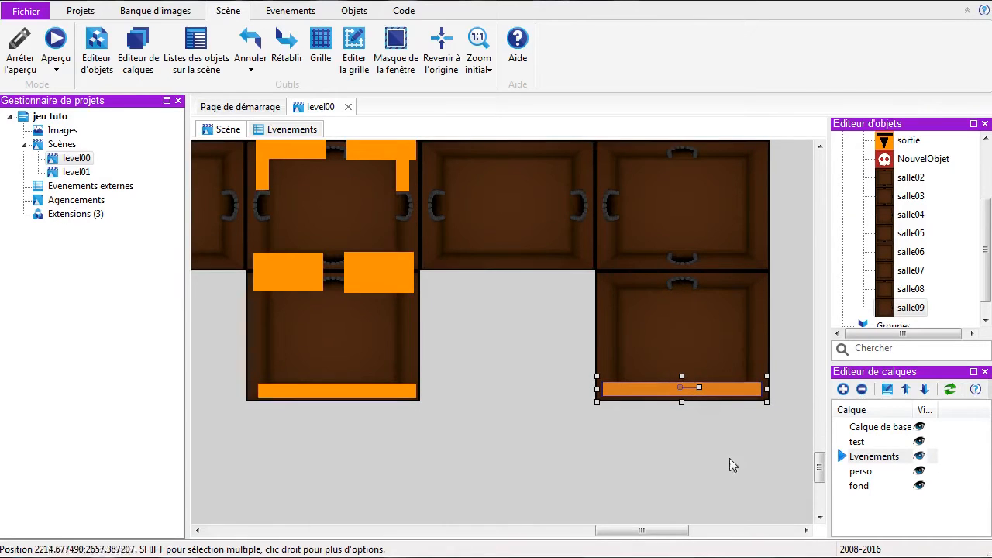
{"action": "left_click_drag", "start_coordinate": [726, 391], "coordinate": [453, 459], "text": "ctrl"}
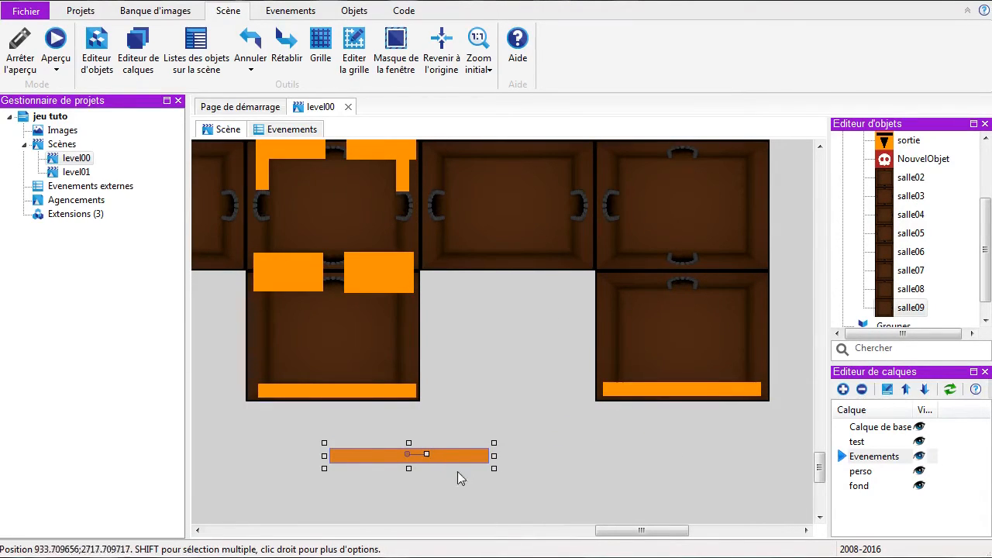
{"action": "left_click", "coordinate": [451, 449]}
{"action": "left_click", "coordinate": [450, 456]}
{"action": "key", "text": "Delete"}
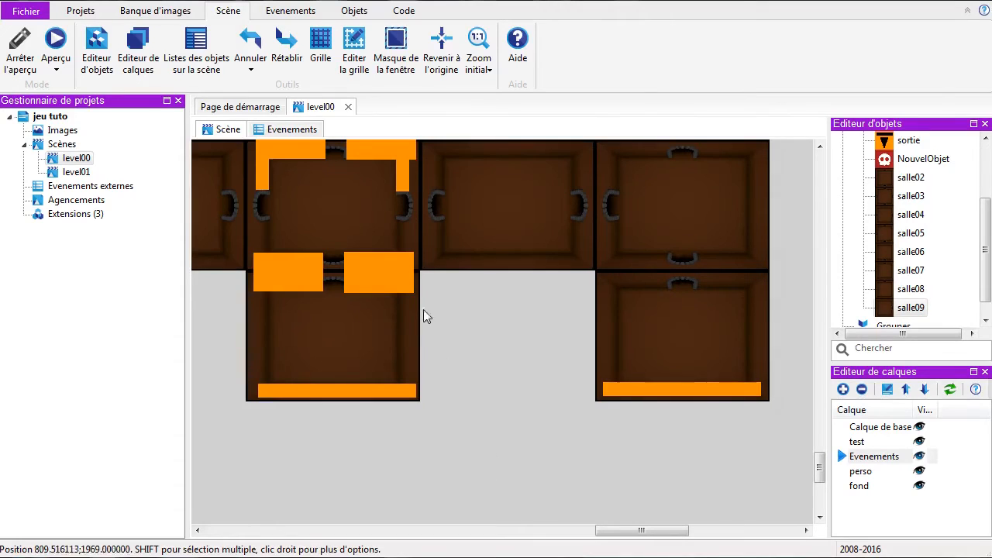
Stretch the wall right of the four-door room's lower door to the three-door room's lower door, and duplicate the left piece beyond that door
{"action": "left_click", "coordinate": [394, 275]}
{"action": "left_click_drag", "start_coordinate": [417, 272], "coordinate": [672, 291]}
{"action": "left_click", "coordinate": [278, 272]}
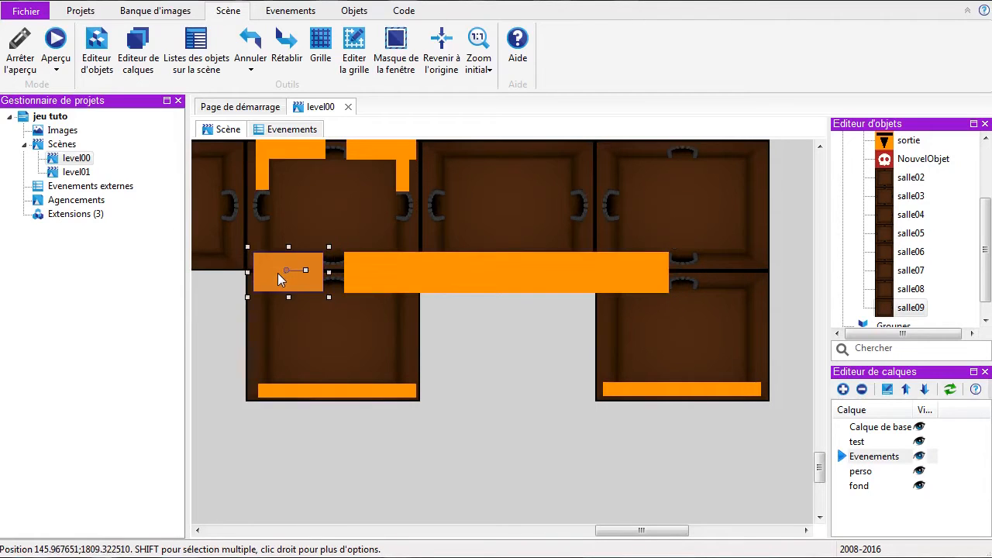
{"action": "left_click_drag", "start_coordinate": [272, 285], "coordinate": [715, 281]}
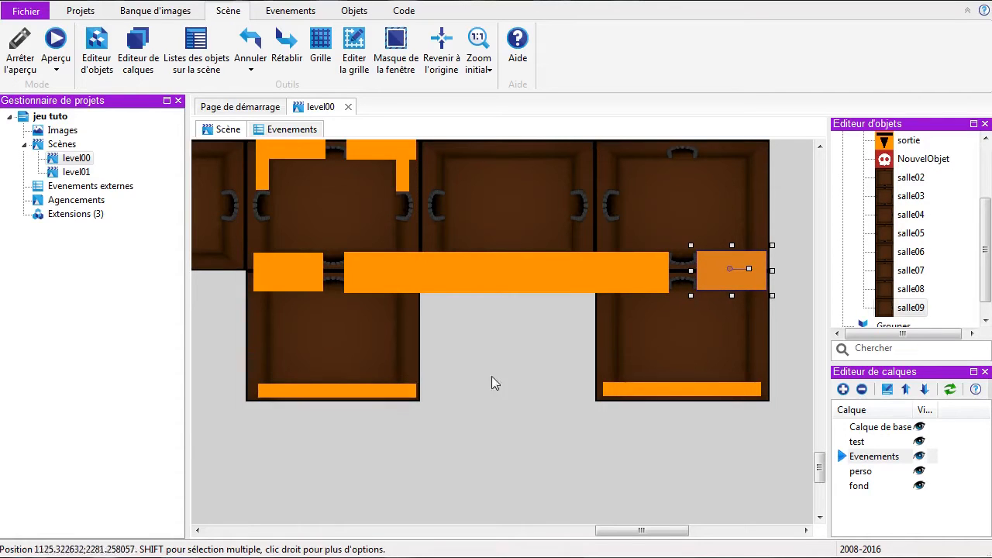
Stretch the wall piece left of the four-door room's lower door along the whole bottom edge of the leftmost room
{"action": "left_click_drag", "start_coordinate": [597, 533], "coordinate": [492, 532]}
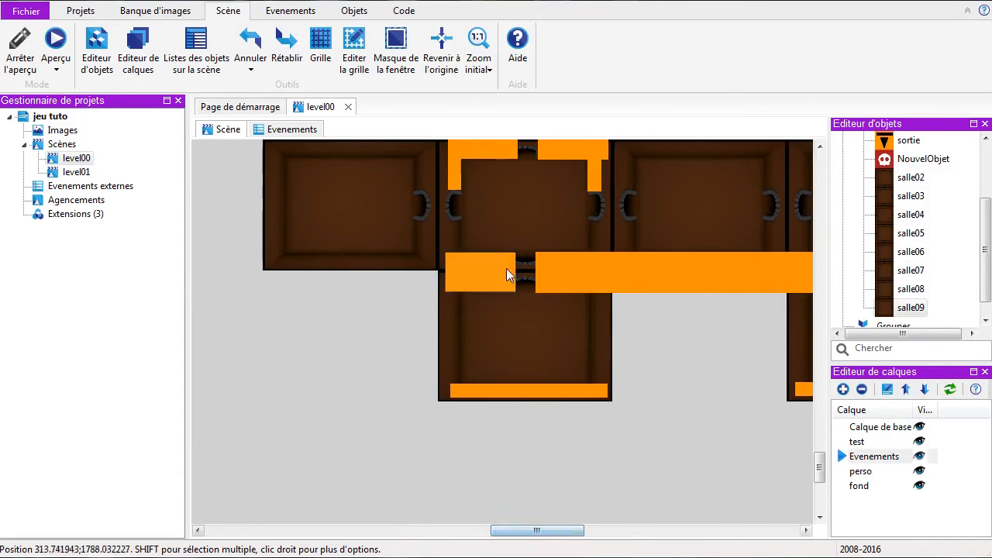
{"action": "left_click_drag", "start_coordinate": [481, 277], "coordinate": [260, 273]}
{"action": "left_click", "coordinate": [299, 372]}
{"action": "scroll", "coordinate": [301, 414], "scroll_direction": "up", "scroll_amount": 3}
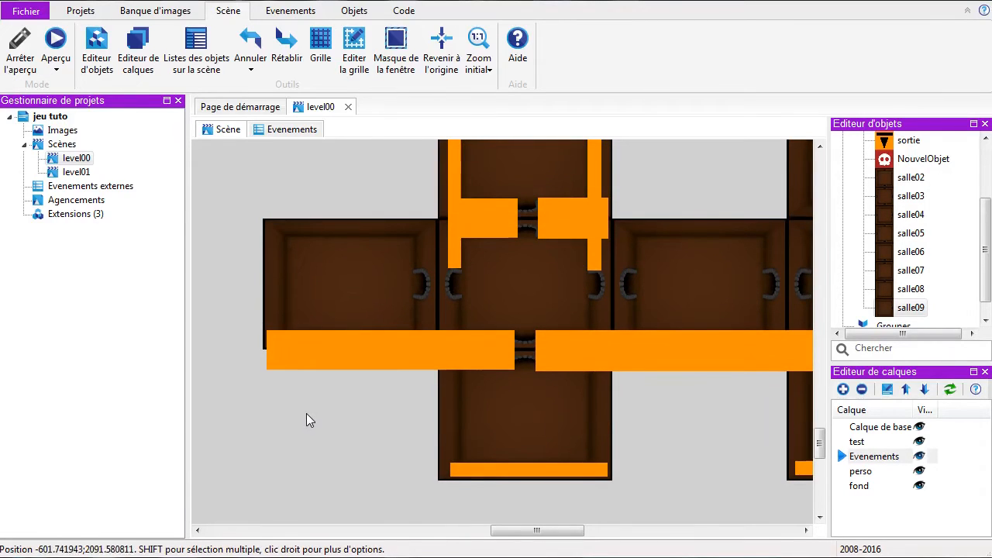
Widen both long vertical walls beside the room above the four-door room outward, past the room's outer edges
{"action": "left_click", "coordinate": [453, 236]}
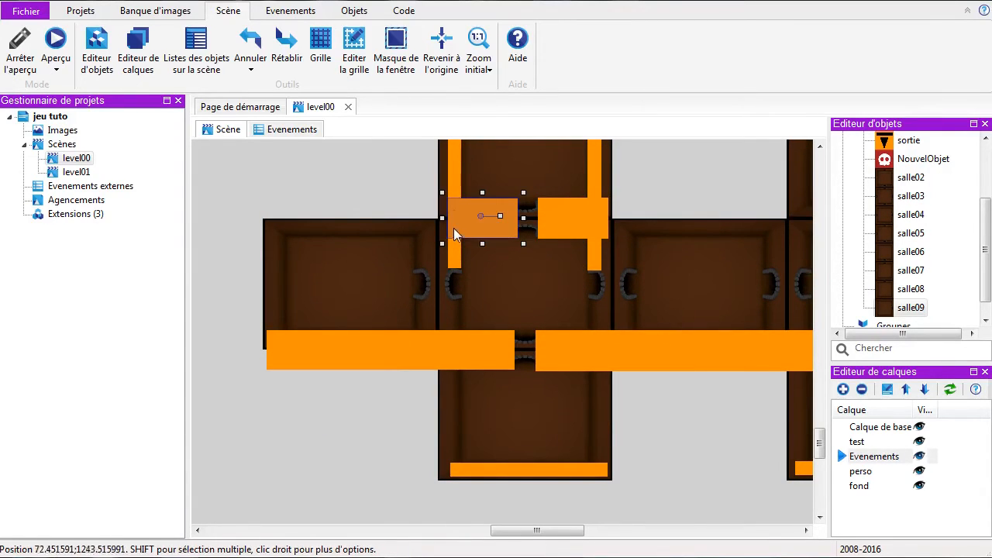
{"action": "left_click", "coordinate": [452, 177]}
{"action": "scroll", "coordinate": [470, 295], "scroll_direction": "up", "scroll_amount": 3}
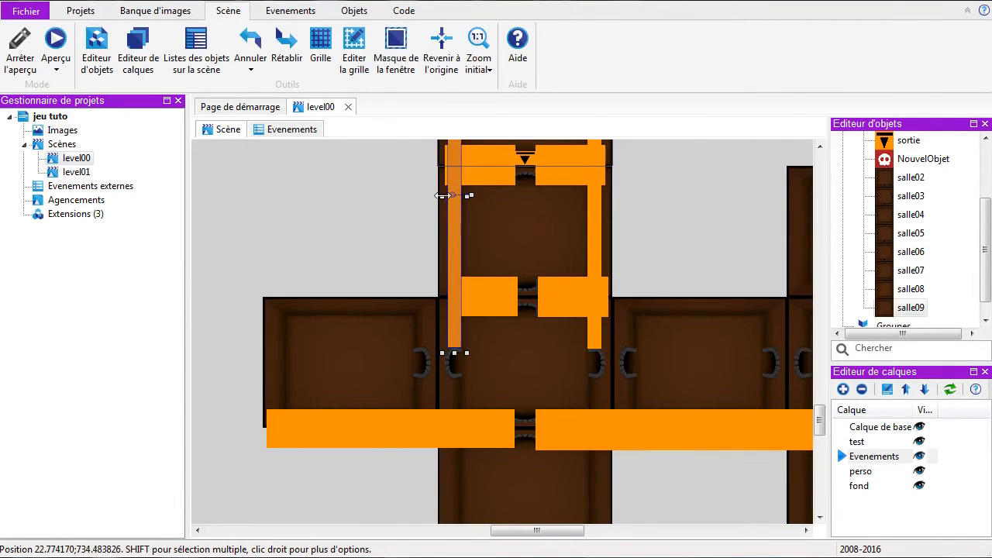
{"action": "left_click_drag", "start_coordinate": [442, 195], "coordinate": [405, 196]}
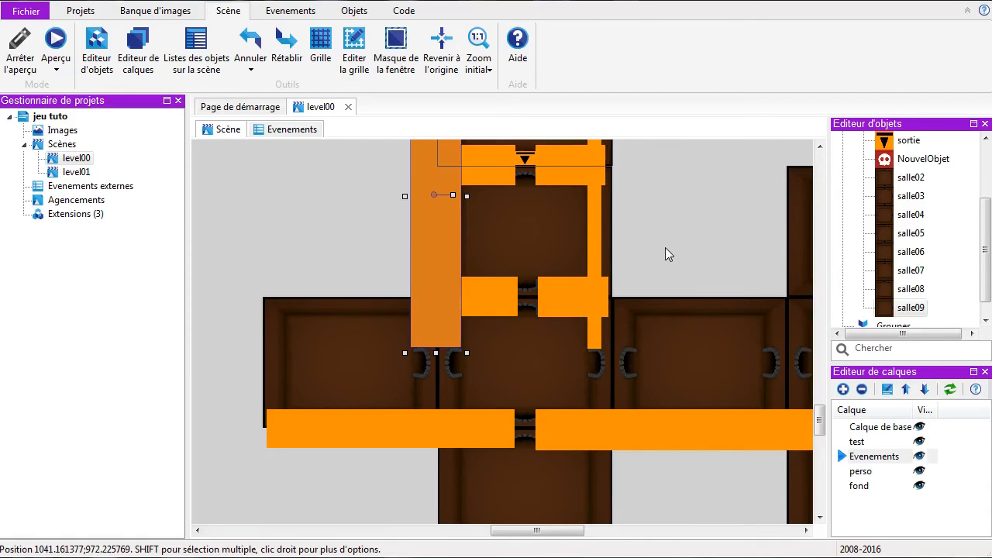
{"action": "left_click", "coordinate": [601, 248]}
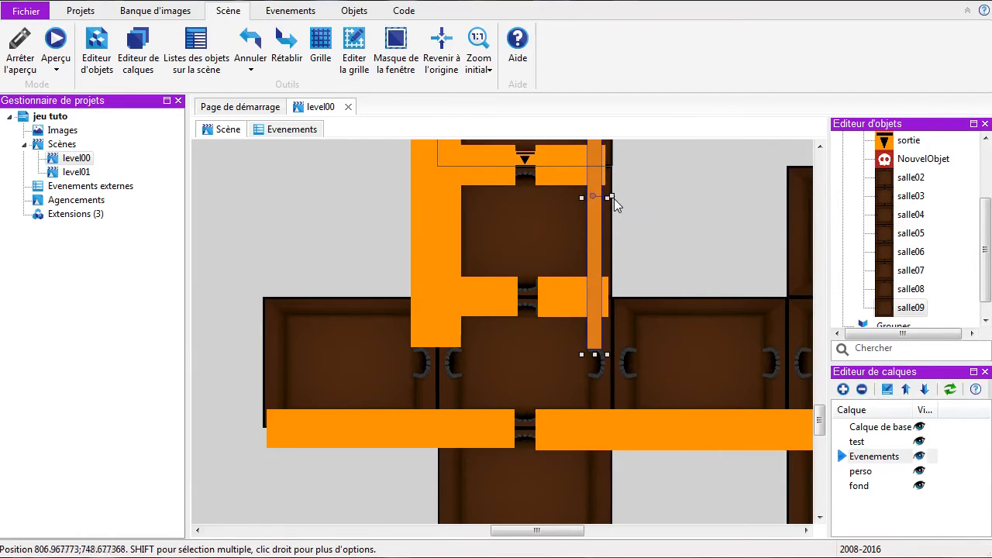
{"action": "left_click_drag", "start_coordinate": [608, 197], "coordinate": [644, 196]}
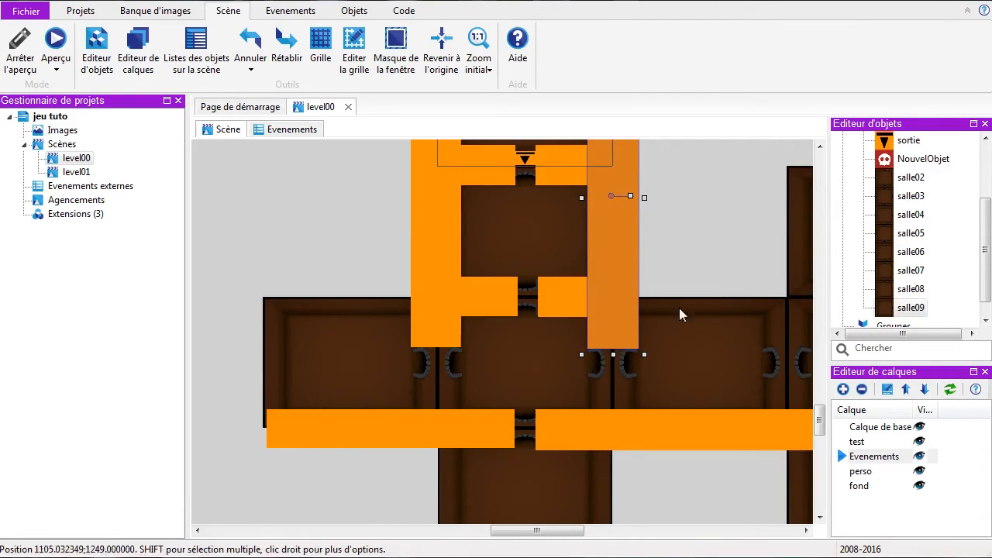
{"action": "left_click", "coordinate": [734, 231]}
Duplicate the short wall piece beside the four-door room's upper door and fit the copy below the doorway to the leftmost room
{"action": "left_click", "coordinate": [573, 313]}
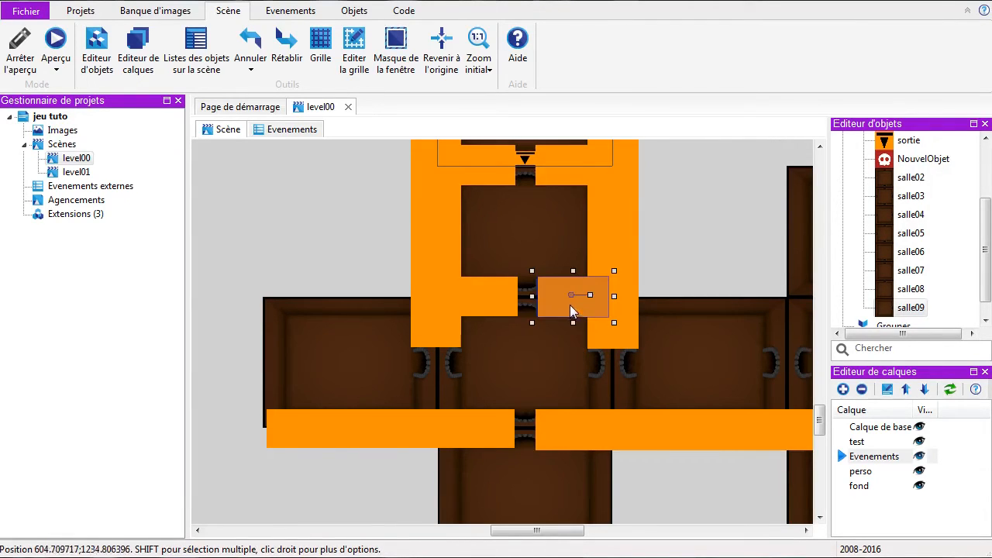
{"action": "left_click_drag", "start_coordinate": [551, 307], "coordinate": [671, 249]}
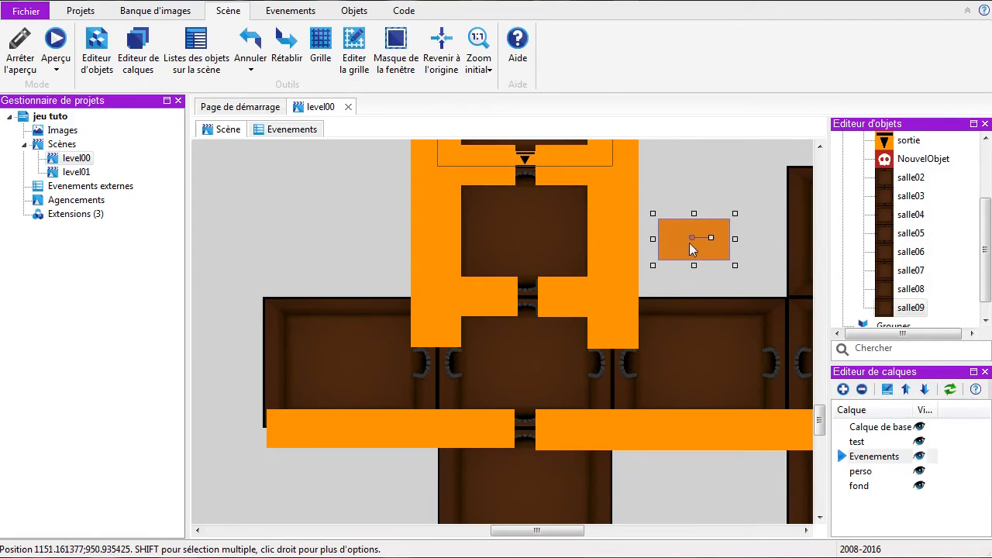
{"action": "left_click_drag", "start_coordinate": [733, 238], "coordinate": [465, 400]}
Stretch the walls beside the four-door room's upper door over the leftmost room and across to the three-door room's upper door
{"action": "left_click", "coordinate": [486, 298]}
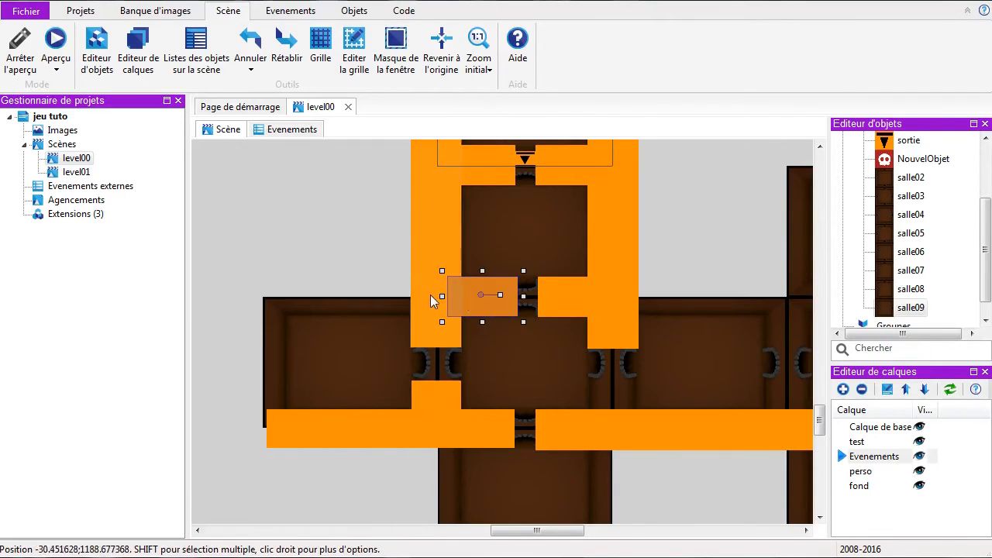
{"action": "left_click_drag", "start_coordinate": [441, 296], "coordinate": [256, 296]}
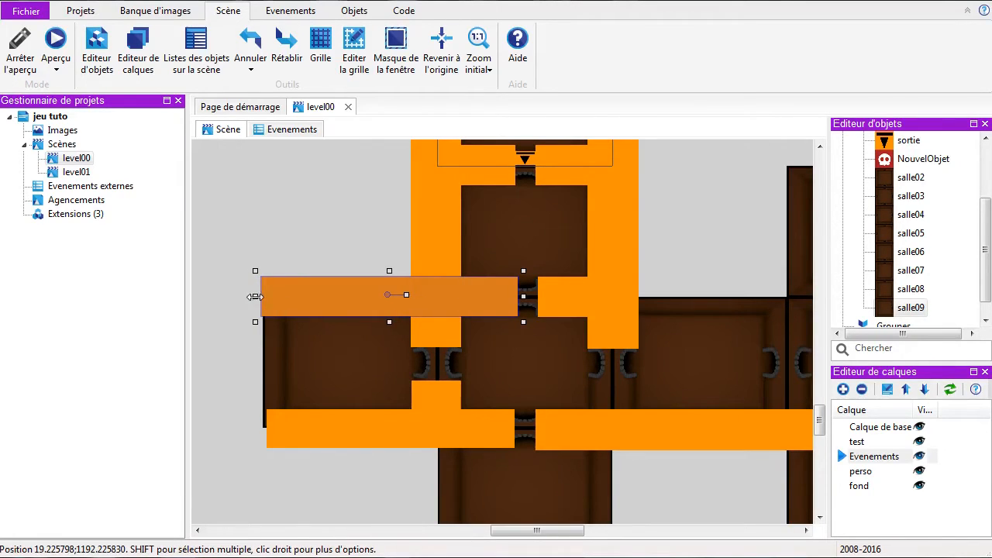
{"action": "left_click", "coordinate": [562, 294]}
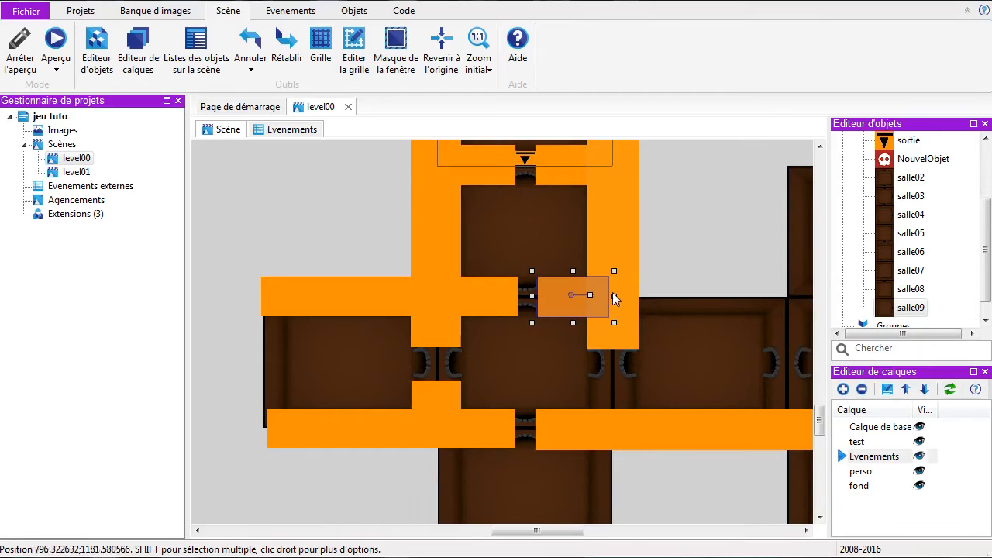
{"action": "left_click_drag", "start_coordinate": [613, 296], "coordinate": [793, 295]}
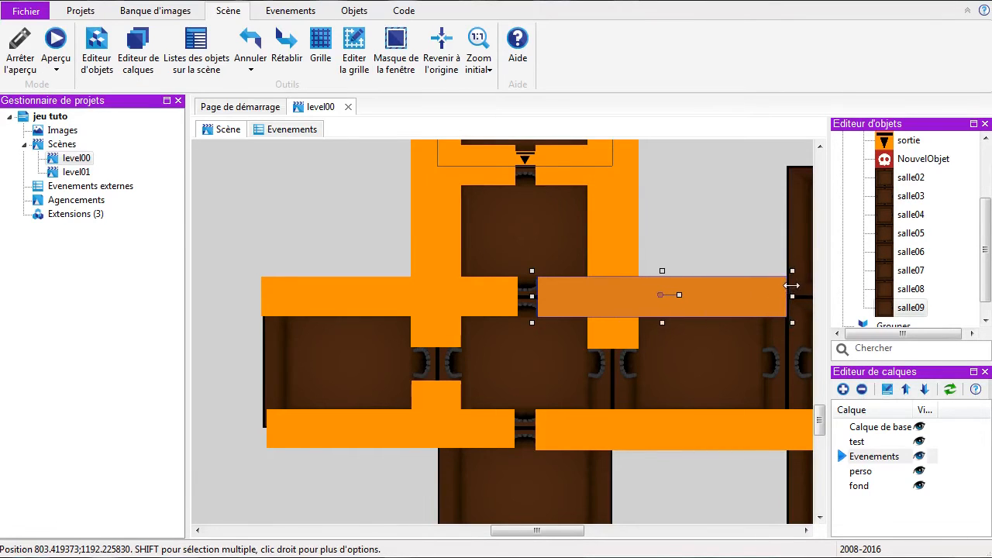
{"action": "left_click_drag", "start_coordinate": [540, 532], "coordinate": [636, 518]}
{"action": "left_click_drag", "start_coordinate": [633, 295], "coordinate": [712, 295]}
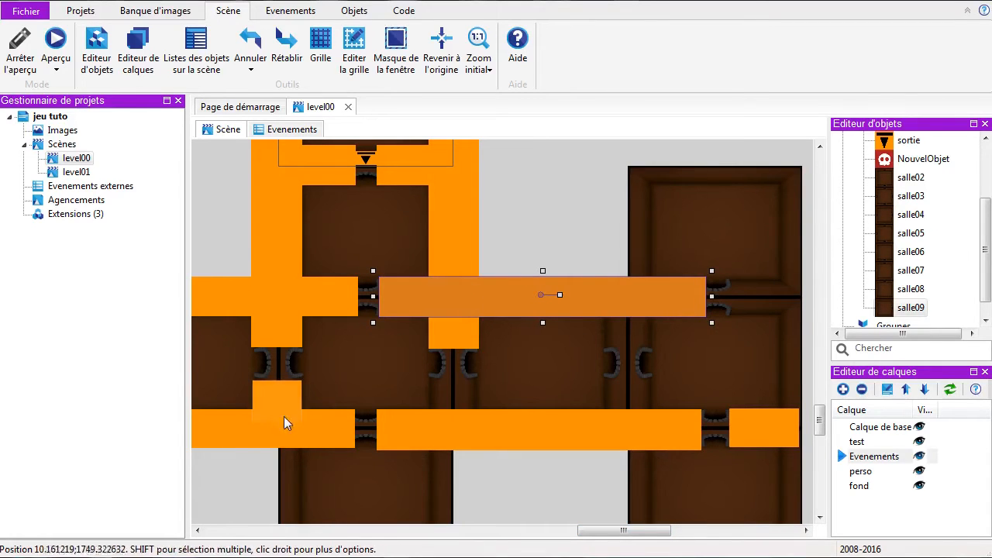
Duplicate the short wall around the two doorways farther right, stretching the piece above the last one up to the upper-right room's top edge
{"action": "left_click", "coordinate": [263, 403]}
{"action": "left_click_drag", "start_coordinate": [259, 398], "coordinate": [621, 337]}
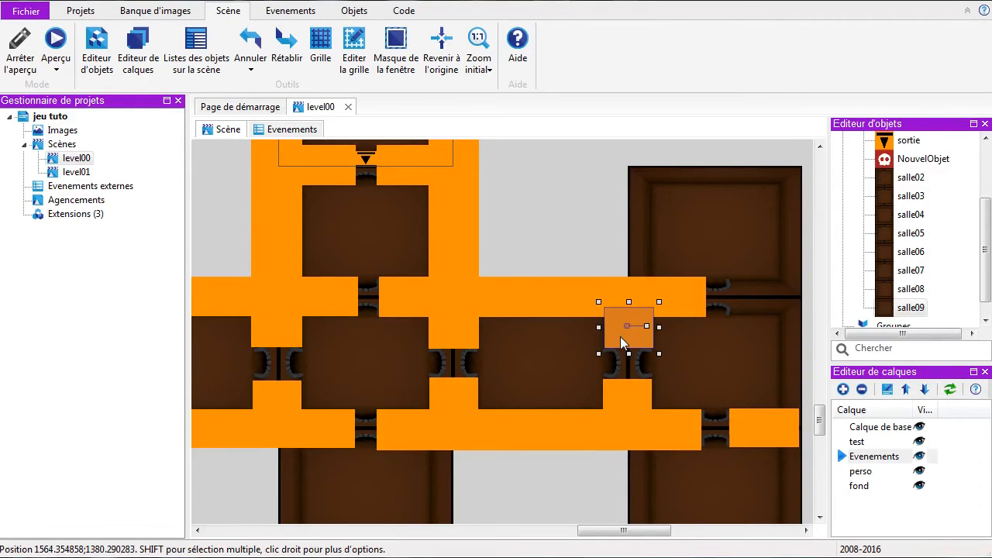
{"action": "left_click_drag", "start_coordinate": [645, 301], "coordinate": [647, 163]}
{"action": "left_click_drag", "start_coordinate": [622, 280], "coordinate": [621, 282]}
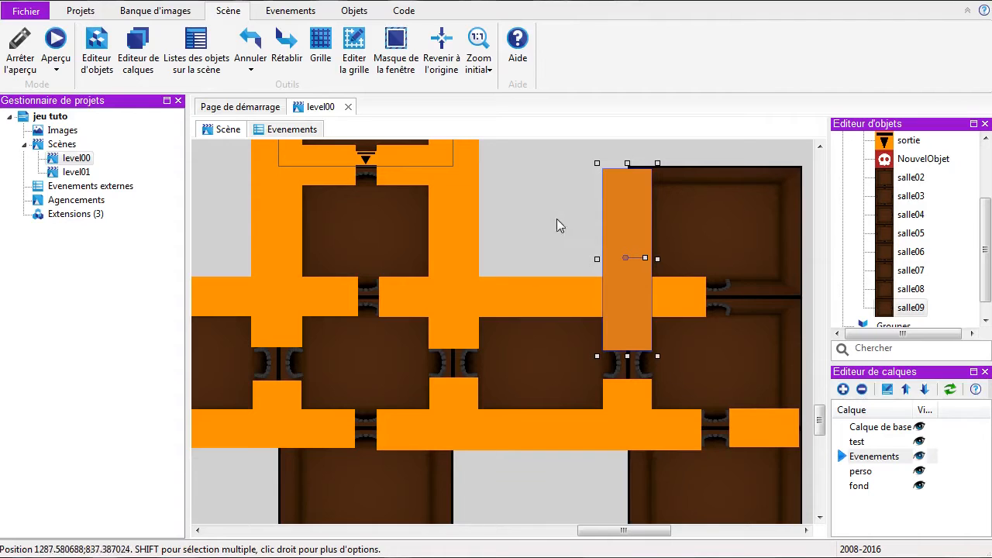
Duplicate the lower-right room's bottom wall onto the top edge of the upper-right room
{"action": "left_click", "coordinate": [523, 208]}
{"action": "scroll", "coordinate": [441, 297], "scroll_direction": "down", "scroll_amount": 4}
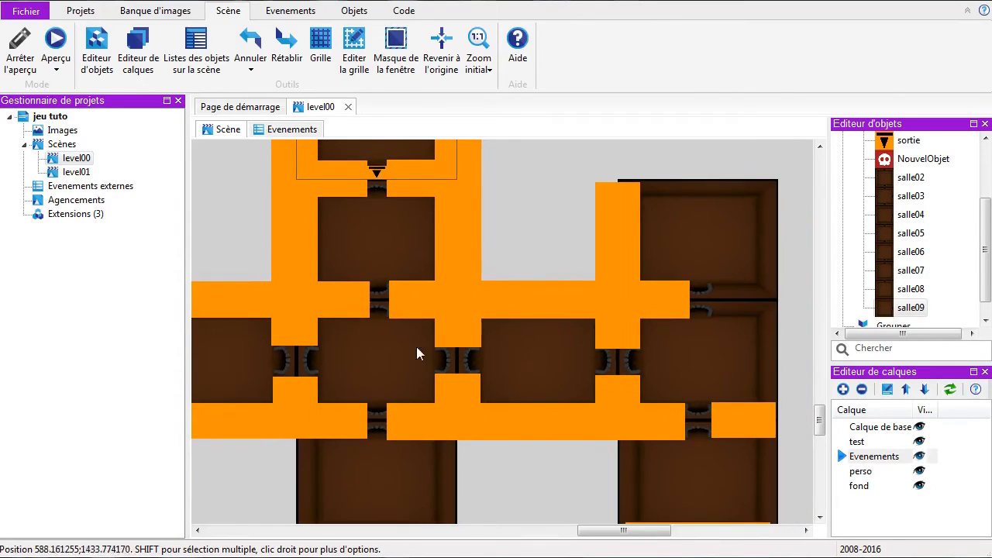
{"action": "left_click", "coordinate": [648, 503]}
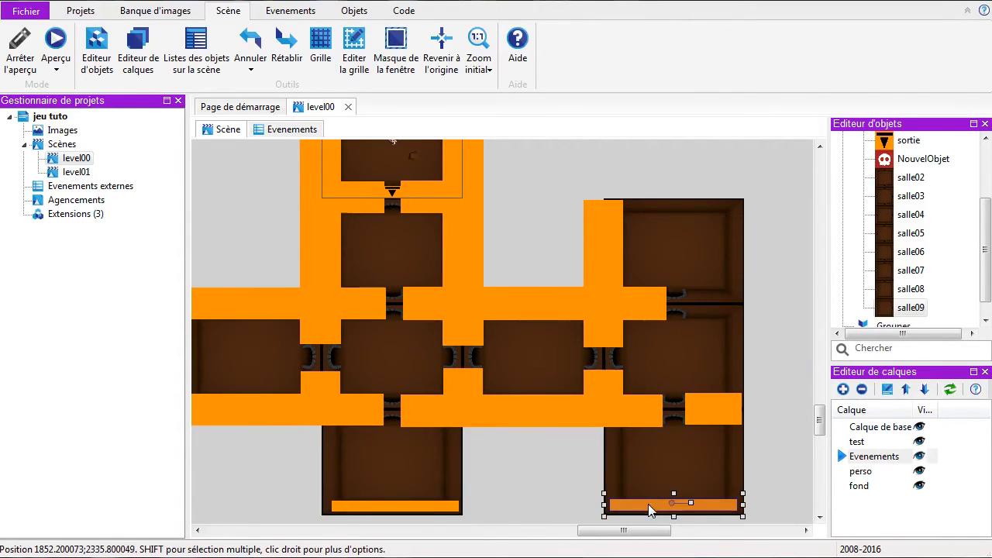
{"action": "left_click_drag", "start_coordinate": [647, 504], "coordinate": [642, 206]}
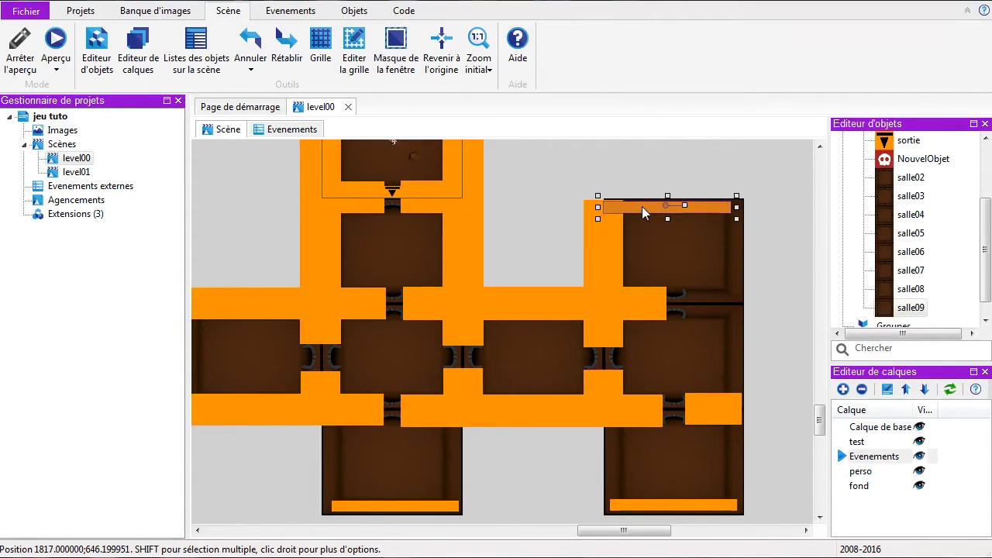
Duplicate the upper-right room's left wall onto its right edge, extend it down the whole column of rooms, and narrow it to the edge
{"action": "left_click", "coordinate": [613, 253]}
{"action": "left_click_drag", "start_coordinate": [596, 243], "coordinate": [737, 245]}
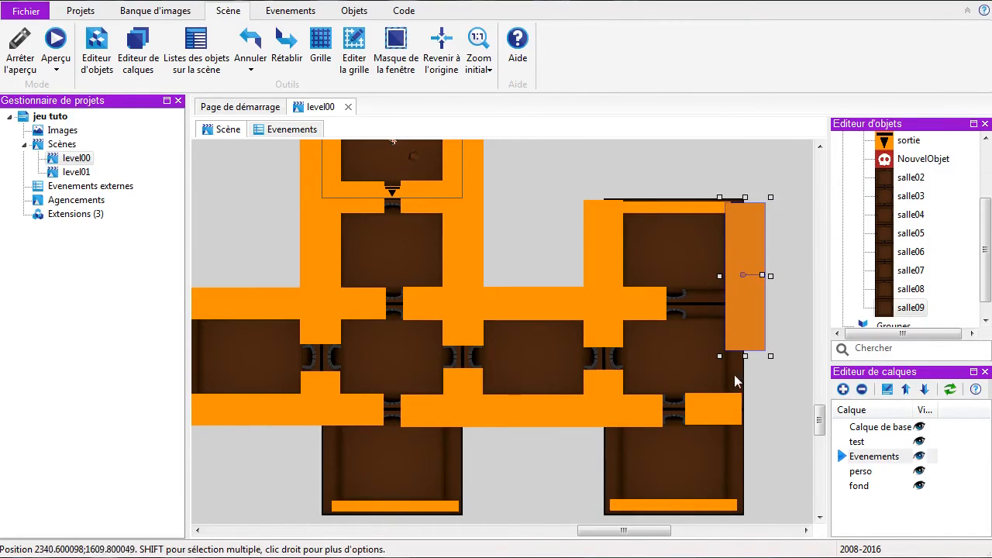
{"action": "left_click_drag", "start_coordinate": [745, 357], "coordinate": [744, 514]}
{"action": "left_click_drag", "start_coordinate": [770, 356], "coordinate": [748, 355]}
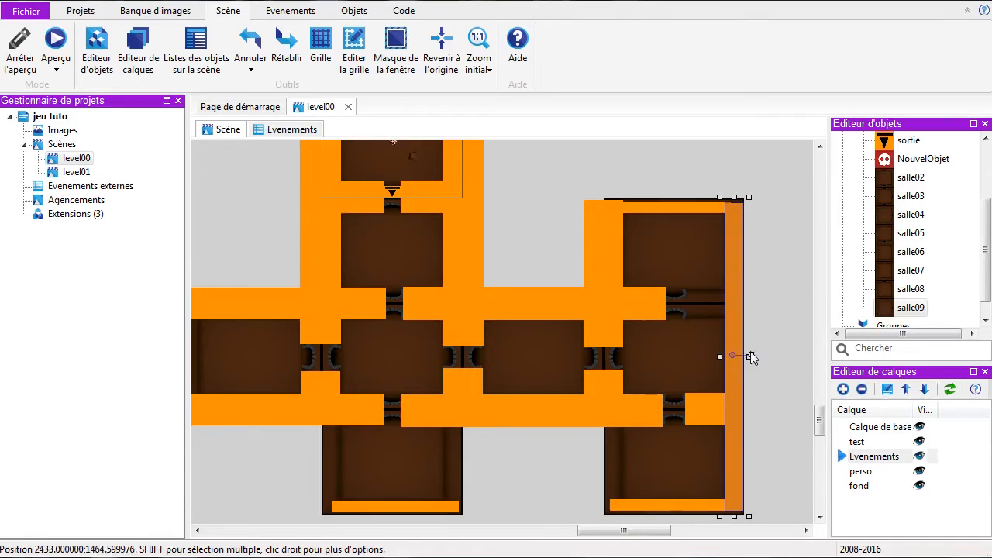
Duplicate the wall piece right of the three-door room's lower door beside its upper door
{"action": "left_click", "coordinate": [705, 410]}
{"action": "left_click_drag", "start_coordinate": [692, 416], "coordinate": [691, 310]}
{"action": "left_click", "coordinate": [772, 336]}
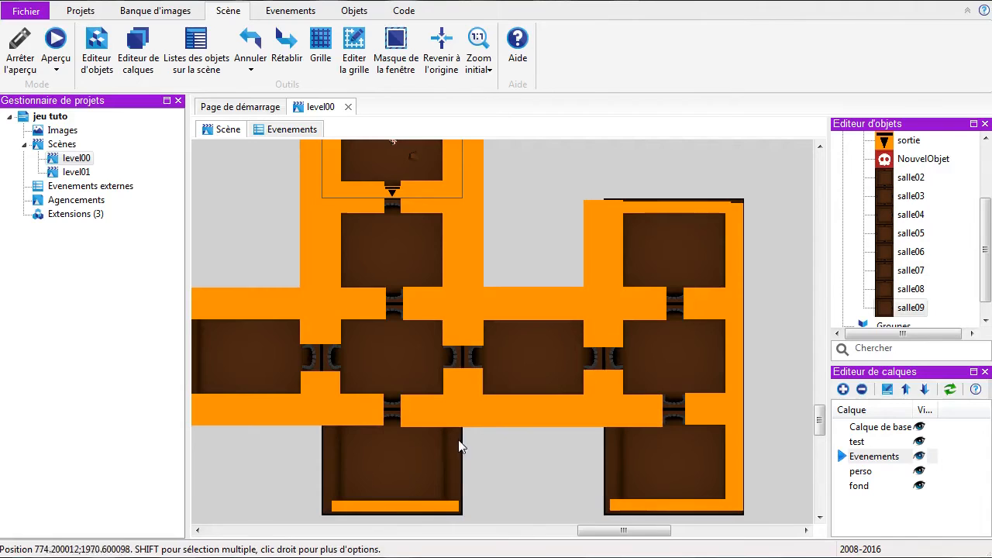
Extend the walls down both sides of the room below the four-door room and add a wall along the leftmost room's left edge
{"action": "left_click_drag", "start_coordinate": [608, 534], "coordinate": [542, 532]}
{"action": "left_click", "coordinate": [567, 391]}
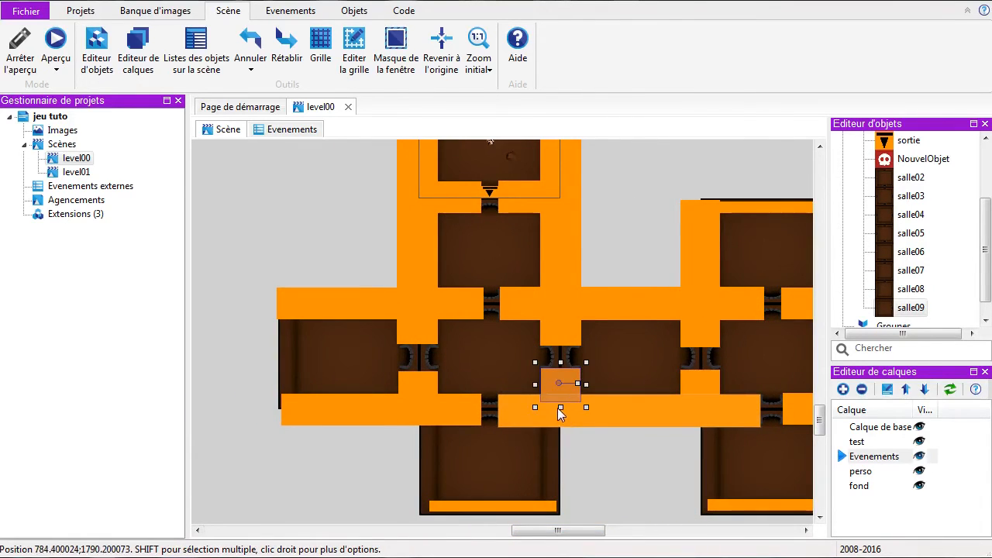
{"action": "left_click_drag", "start_coordinate": [560, 407], "coordinate": [545, 517]}
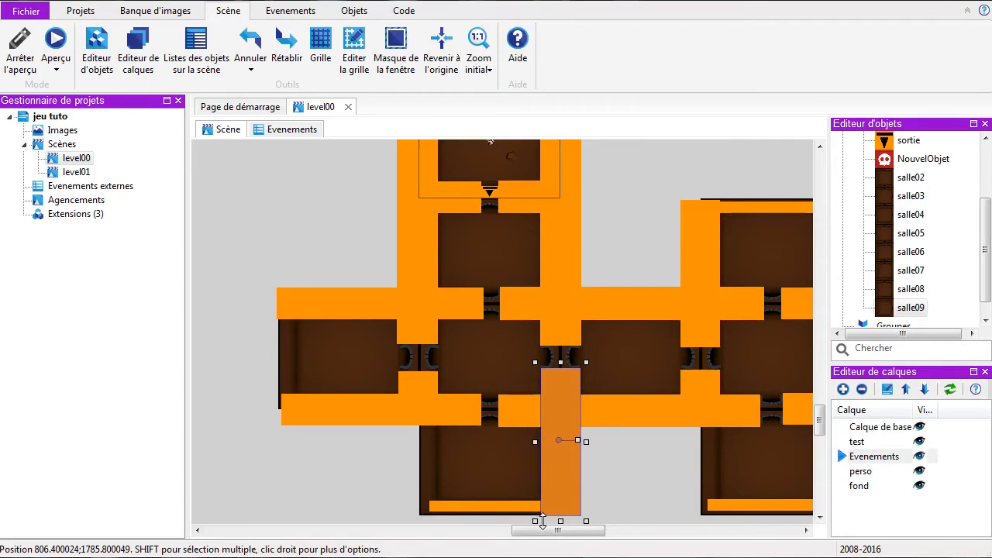
{"action": "key", "text": "ctrl+z"}
{"action": "left_click_drag", "start_coordinate": [417, 409], "coordinate": [275, 360]}
{"action": "left_click_drag", "start_coordinate": [291, 441], "coordinate": [290, 416]}
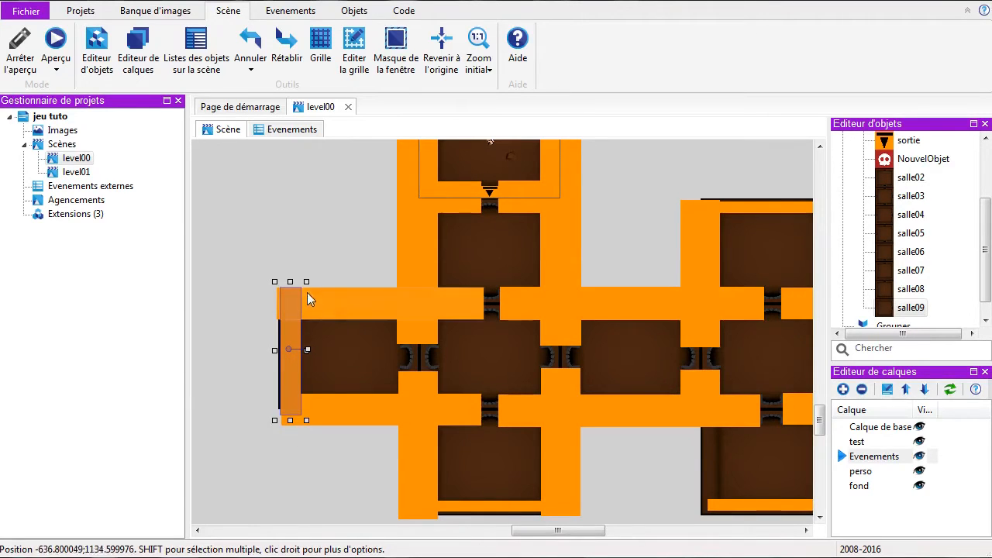
Check the walls and doorways across all the rooms and inspect the sortie object below the start room
{"action": "left_click", "coordinate": [334, 232]}
{"action": "scroll", "coordinate": [541, 398], "scroll_direction": "down", "scroll_amount": 2}
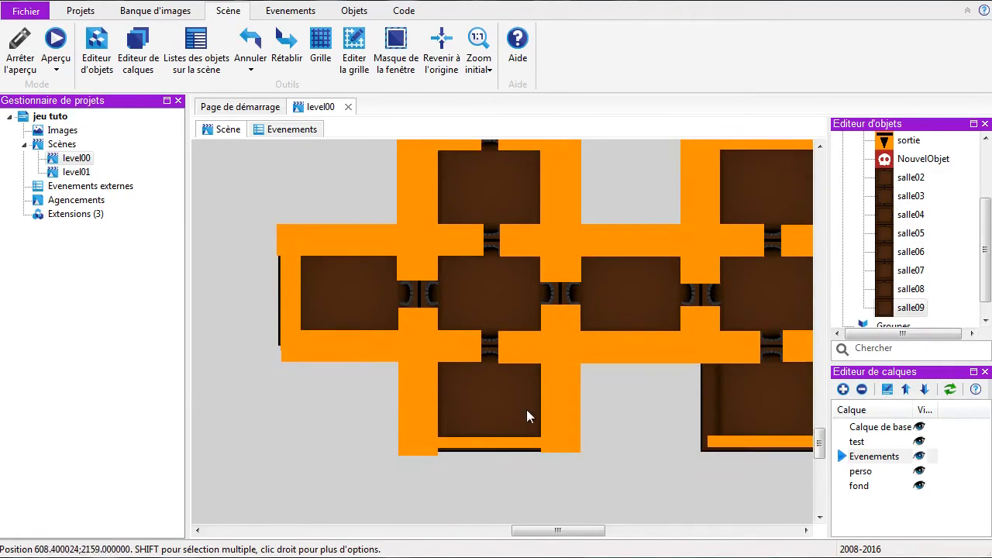
{"action": "left_click_drag", "start_coordinate": [541, 533], "coordinate": [611, 533]}
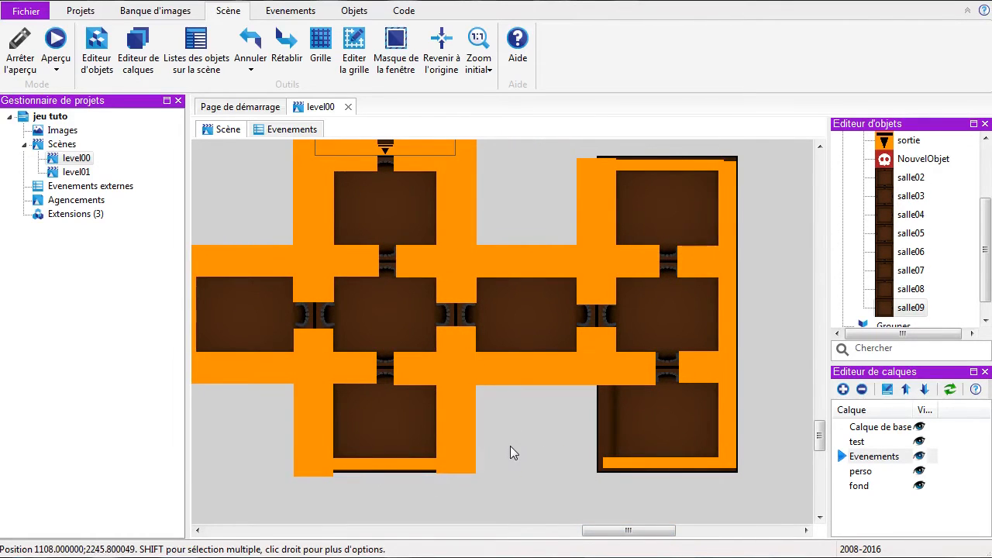
{"action": "scroll", "coordinate": [512, 448], "scroll_direction": "up", "scroll_amount": 3}
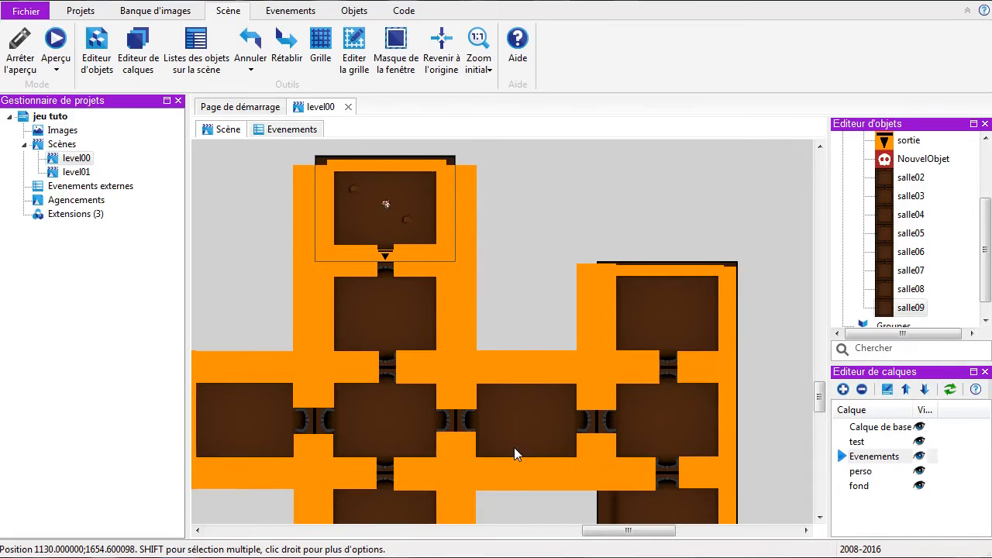
{"action": "scroll", "coordinate": [514, 446], "scroll_direction": "down", "scroll_amount": 1}
{"action": "scroll", "coordinate": [451, 258], "scroll_direction": "up", "scroll_amount": 1}
{"action": "left_click", "coordinate": [441, 46]}
{"action": "left_click", "coordinate": [478, 42]}
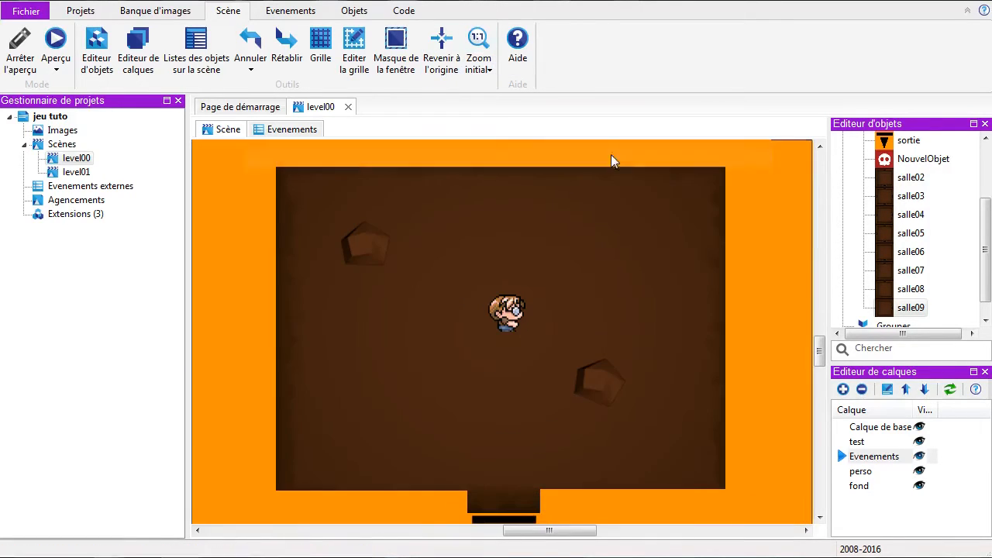
{"action": "scroll", "coordinate": [521, 304], "scroll_direction": "down", "scroll_amount": 4, "text": "ctrl"}
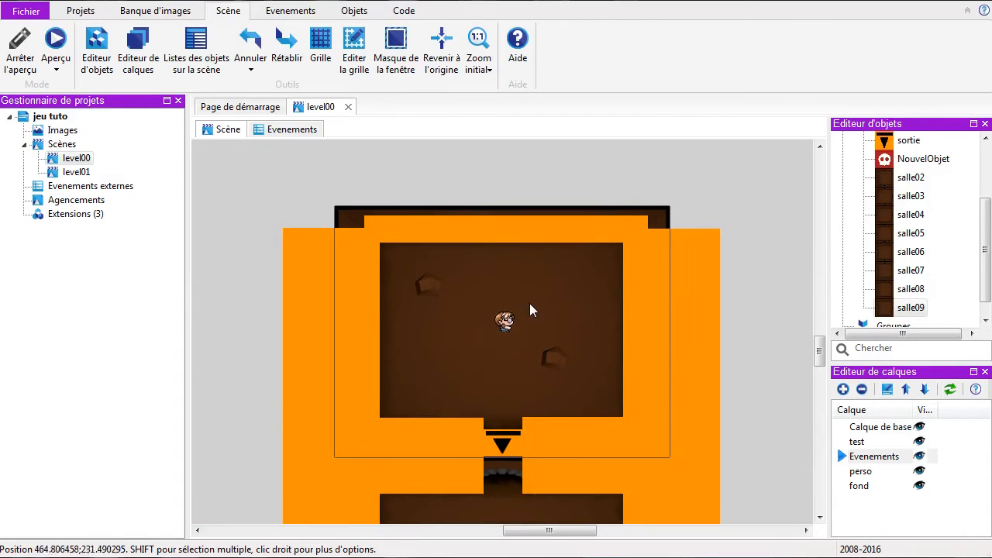
{"action": "left_click_drag", "start_coordinate": [819, 349], "coordinate": [819, 372]}
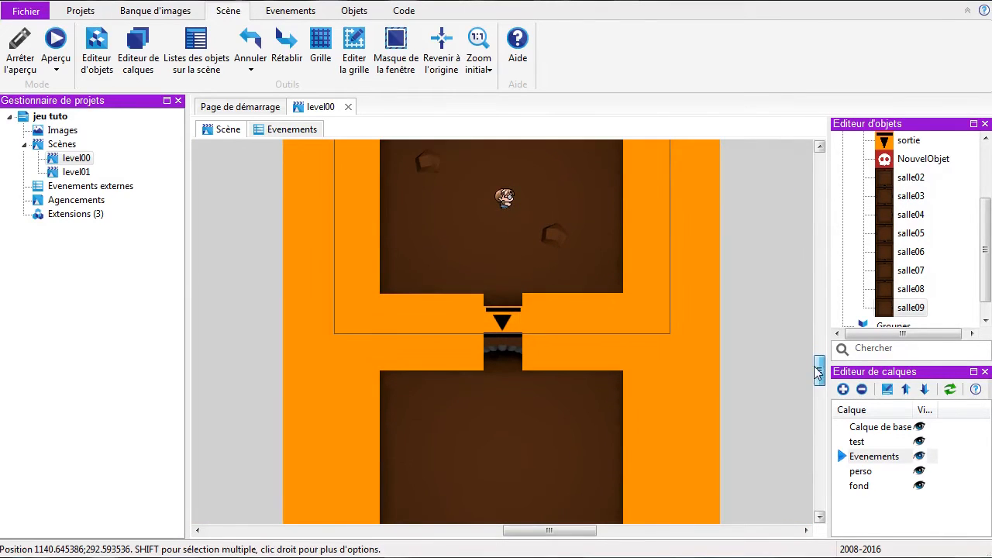
{"action": "left_click", "coordinate": [502, 318]}
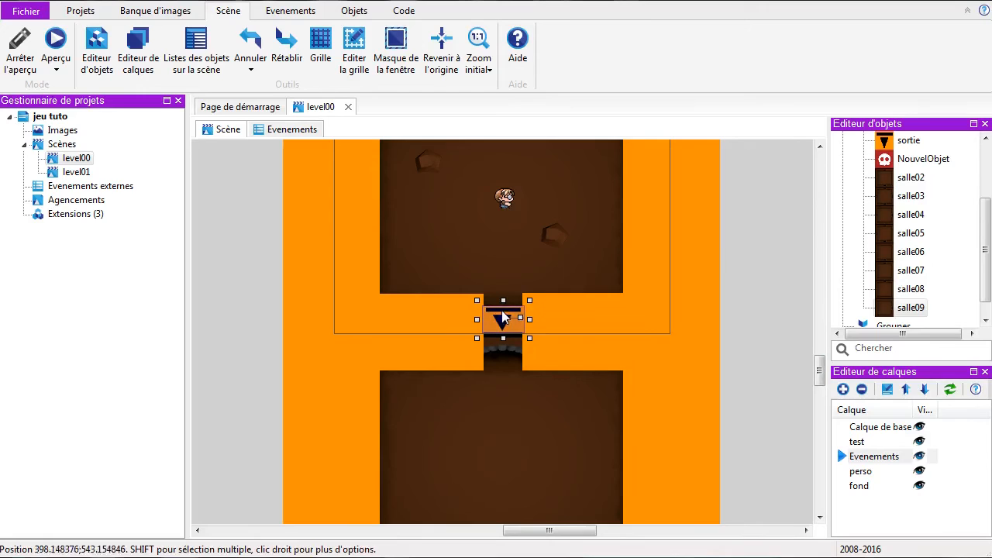
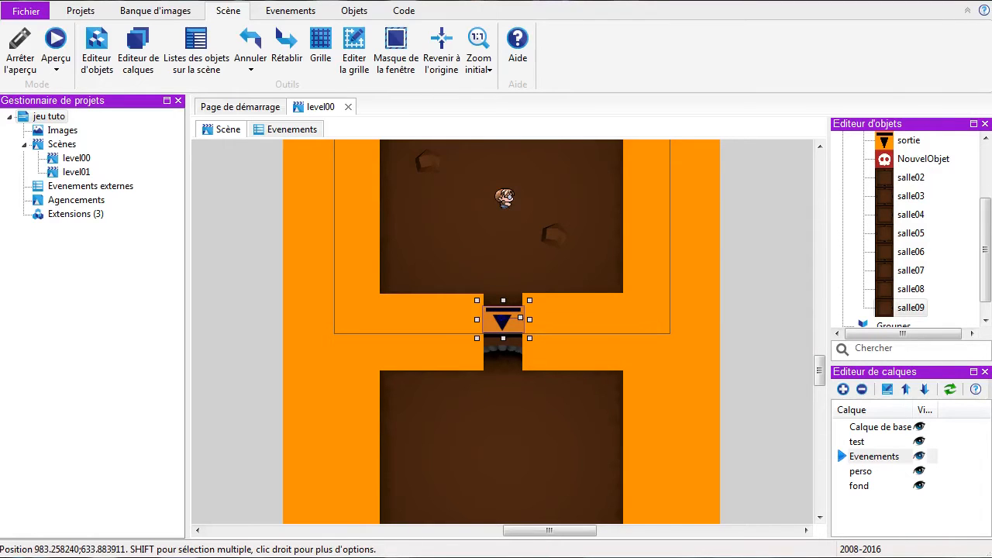
Add an event group named "portes" to the level00 events
{"action": "left_click", "coordinate": [288, 130]}
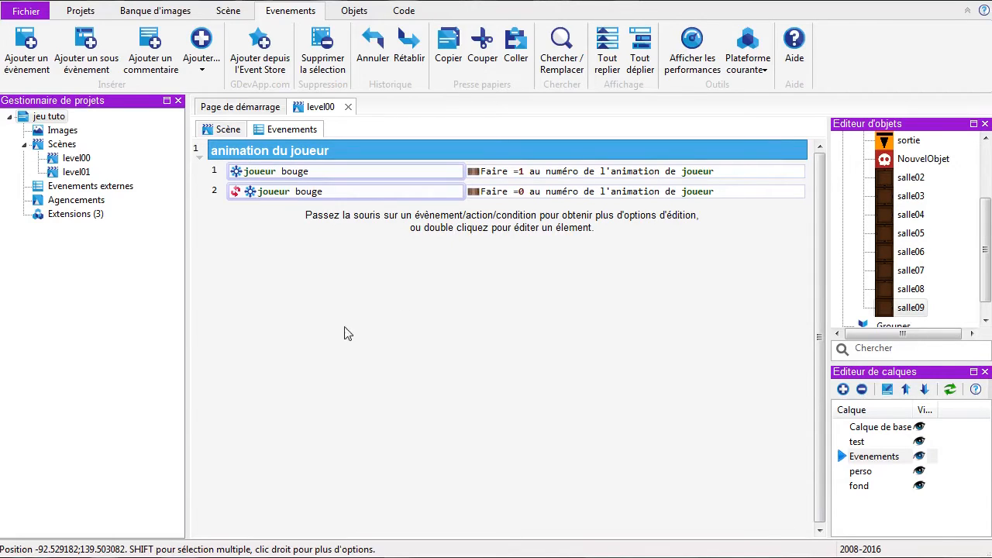
{"action": "left_click", "coordinate": [202, 63]}
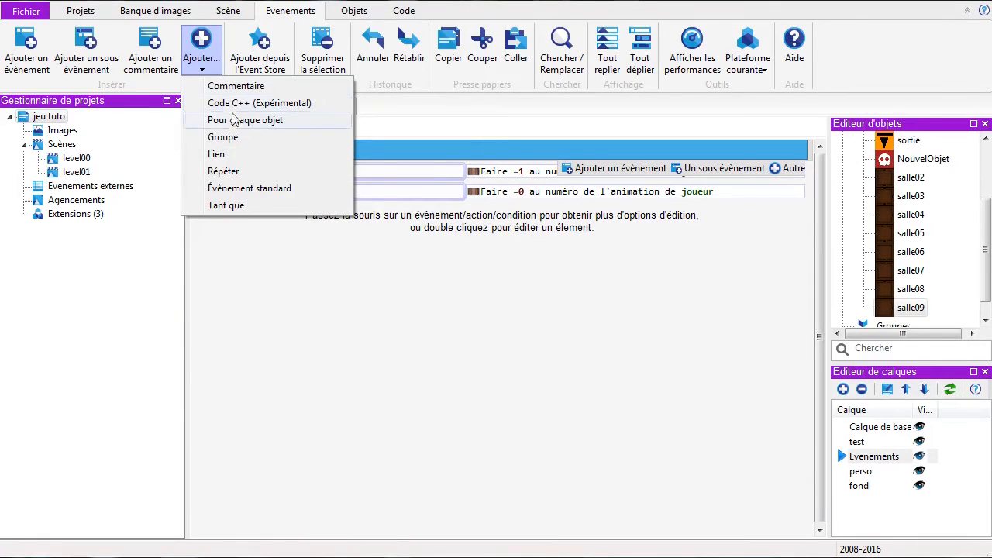
{"action": "left_click", "coordinate": [285, 13]}
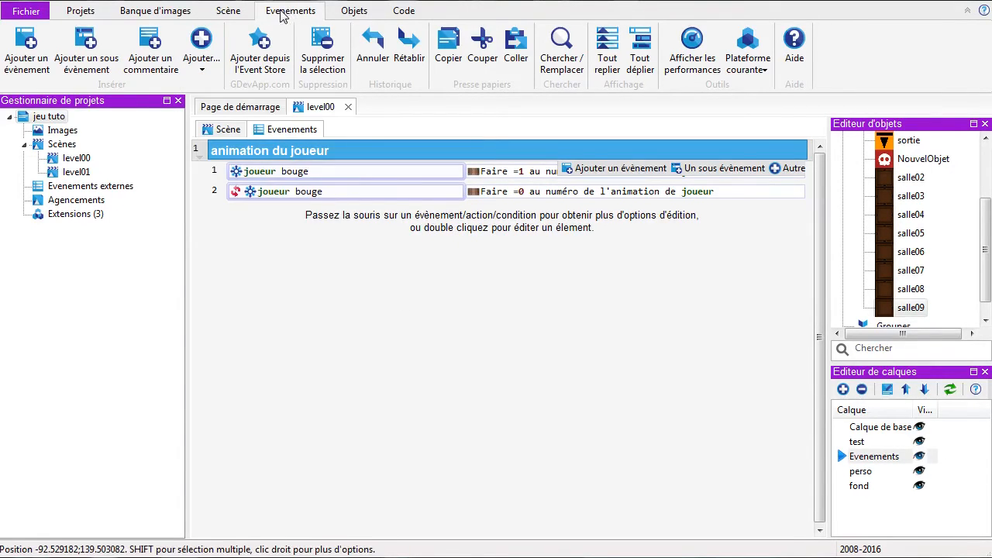
{"action": "left_click", "coordinate": [201, 62]}
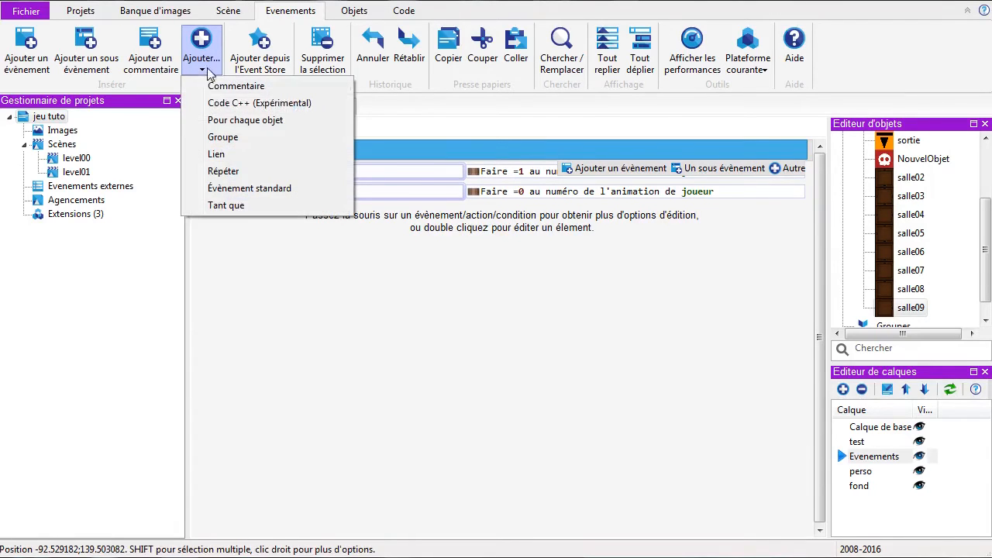
{"action": "left_click", "coordinate": [219, 138]}
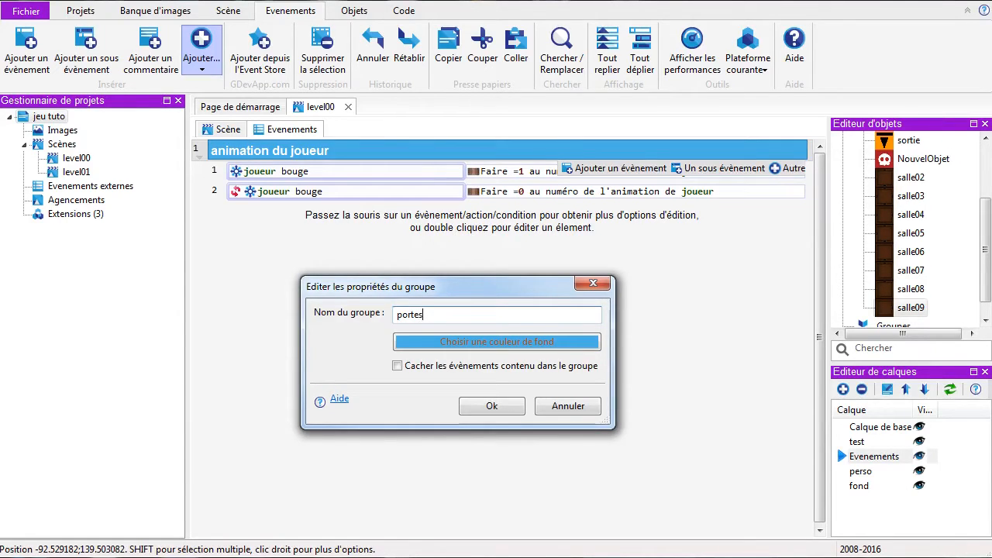
{"action": "left_click", "coordinate": [488, 406]}
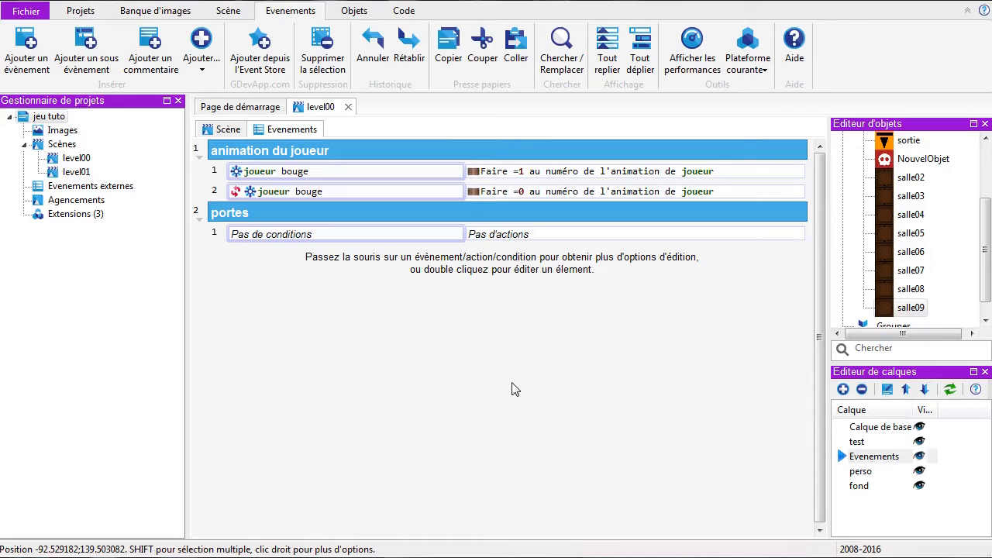
Rename the "portes" event group as "portes et camera"
{"action": "double_click", "coordinate": [264, 216]}
{"action": "left_click", "coordinate": [448, 319]}
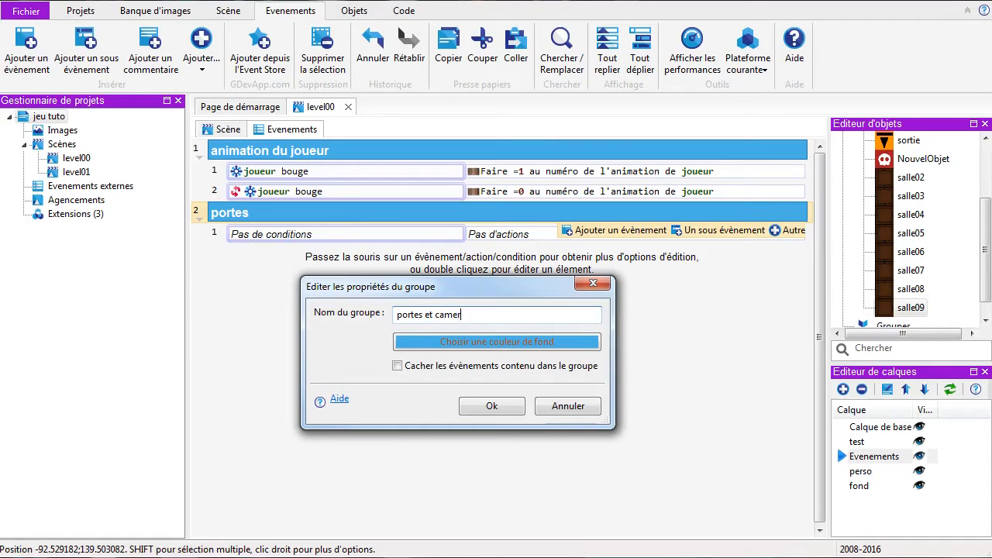
{"action": "left_click", "coordinate": [476, 405]}
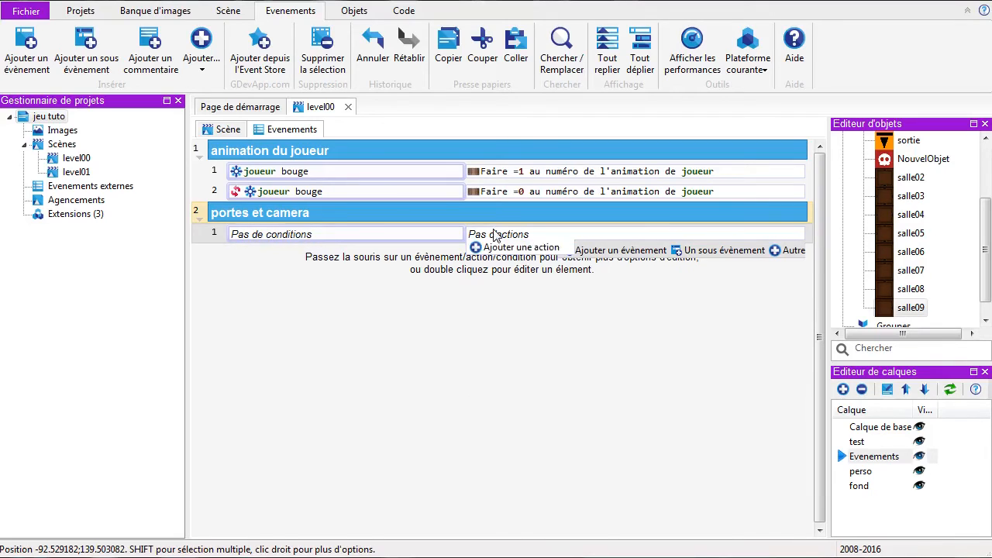
Start a sprite Collision (Pixel perfect) condition on the empty event in the "portes et camera" group
{"action": "mouse_move", "coordinate": [241, 244]}
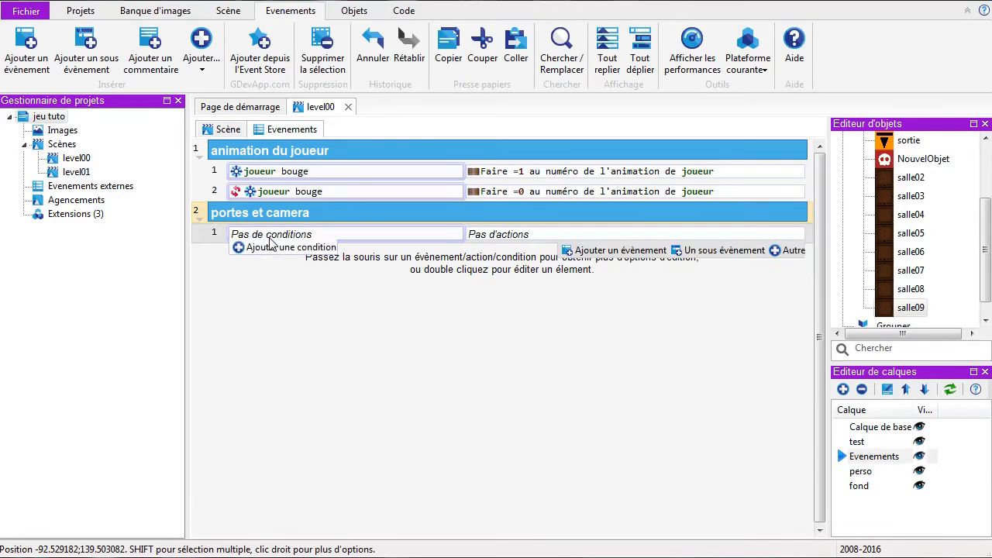
{"action": "left_click", "coordinate": [275, 248]}
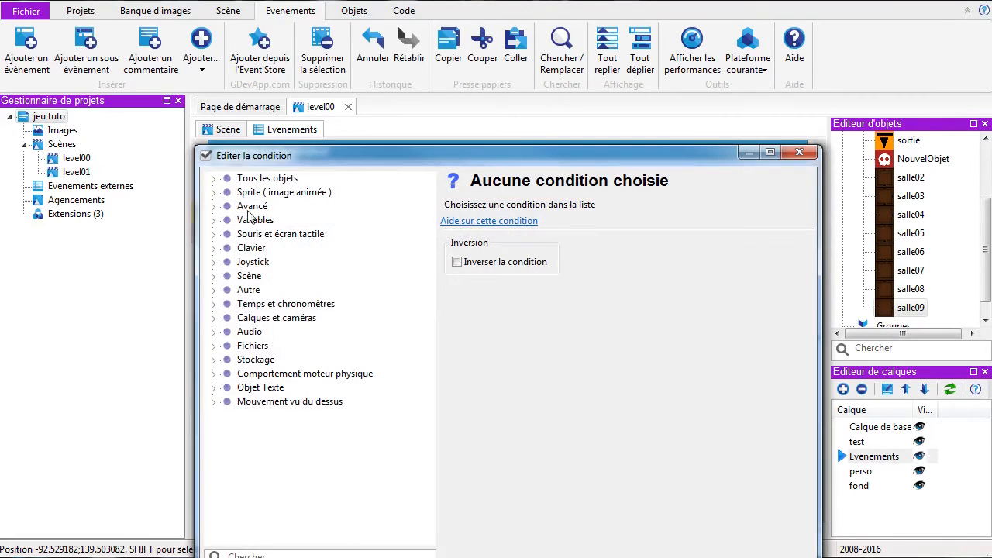
{"action": "left_click_drag", "start_coordinate": [336, 163], "coordinate": [535, 127]}
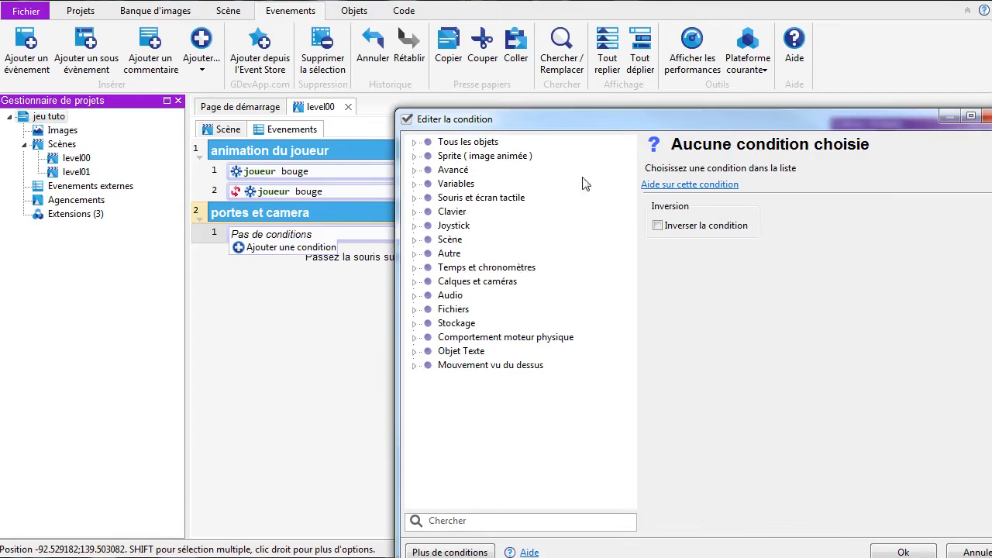
{"action": "left_click_drag", "start_coordinate": [610, 127], "coordinate": [393, 78]}
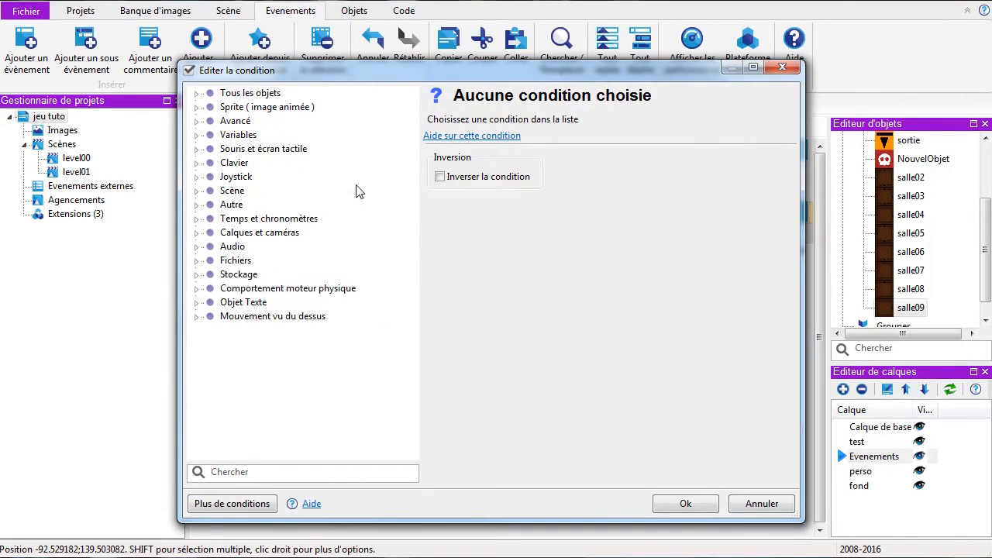
{"action": "left_click", "coordinate": [197, 108]}
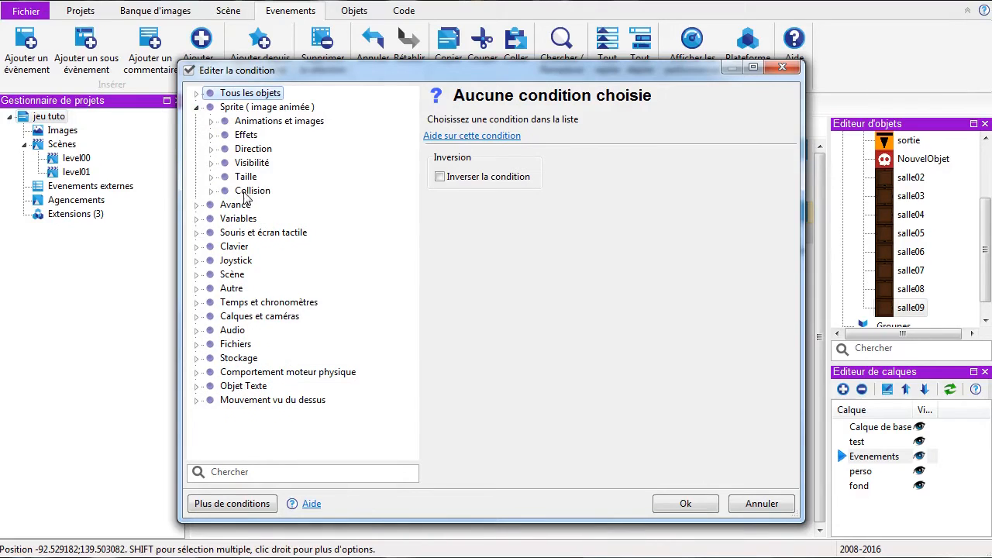
{"action": "left_click", "coordinate": [211, 190]}
{"action": "left_click", "coordinate": [291, 206]}
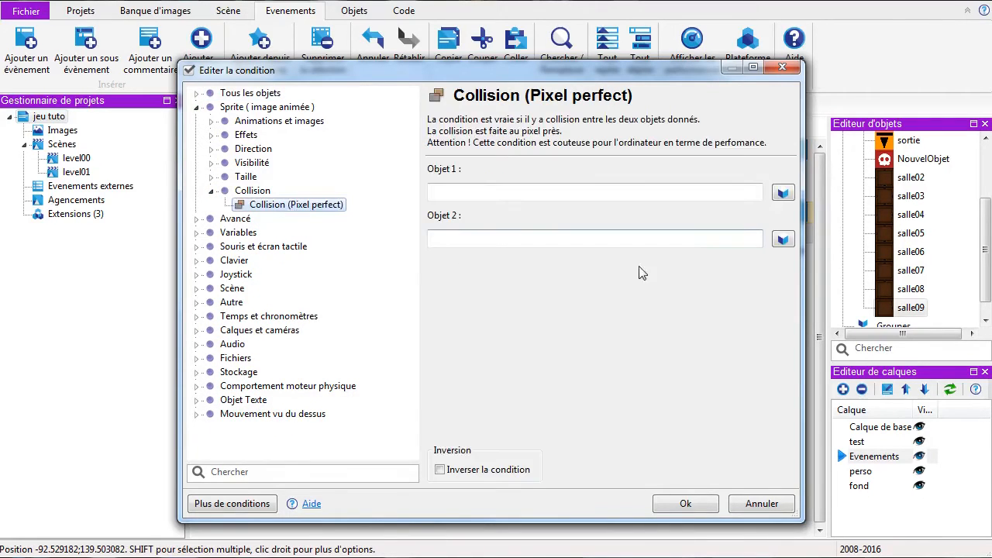
Set the collision condition's first object to joueur and second object to sortie, and apply it
{"action": "left_click", "coordinate": [781, 198]}
{"action": "left_click", "coordinate": [321, 205]}
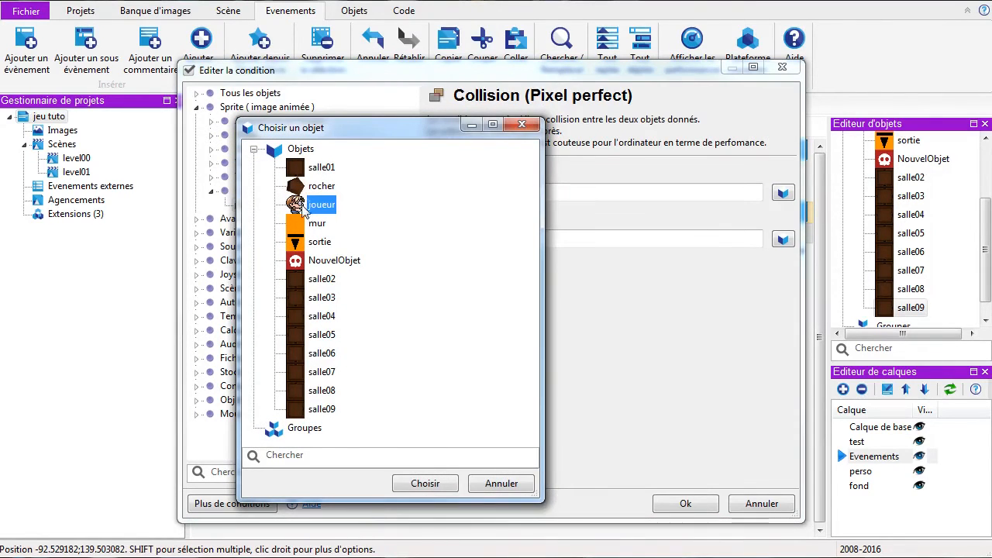
{"action": "left_click", "coordinate": [414, 482]}
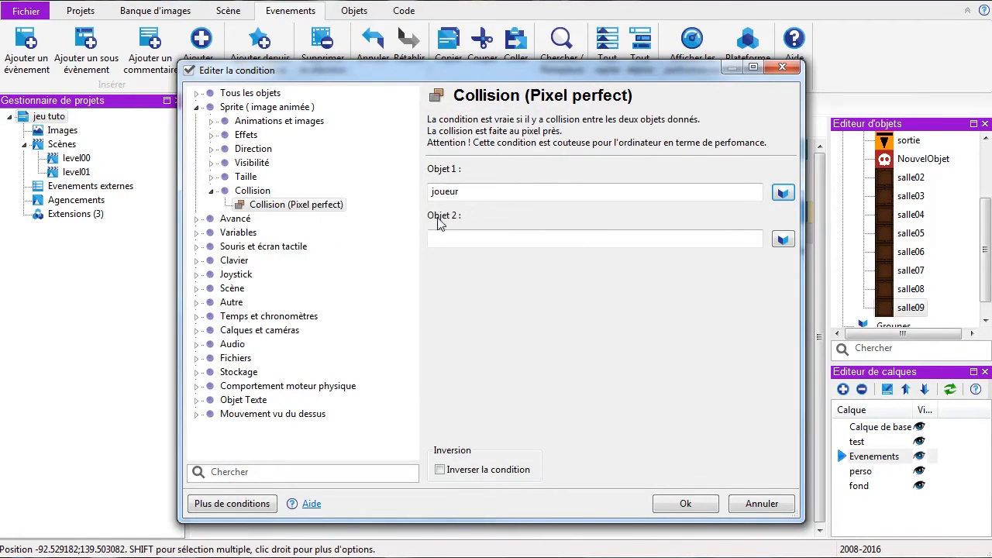
{"action": "left_click", "coordinate": [783, 239]}
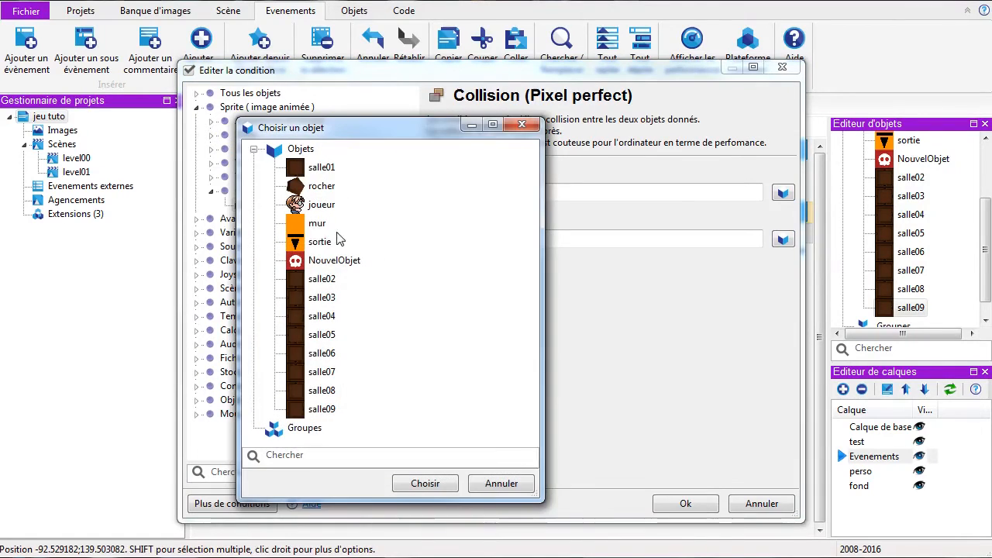
{"action": "left_click", "coordinate": [318, 241]}
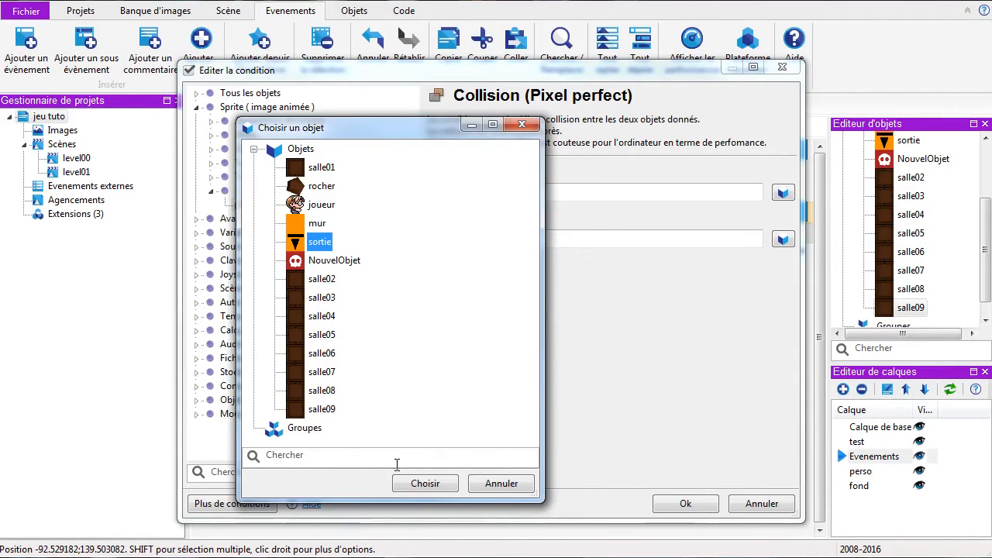
{"action": "left_click", "coordinate": [425, 482]}
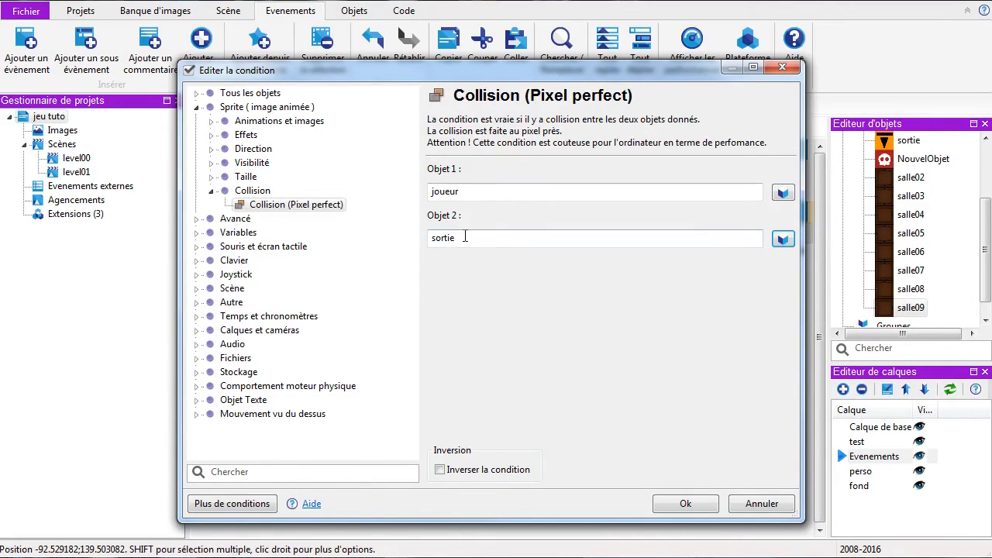
{"action": "left_click", "coordinate": [686, 505]}
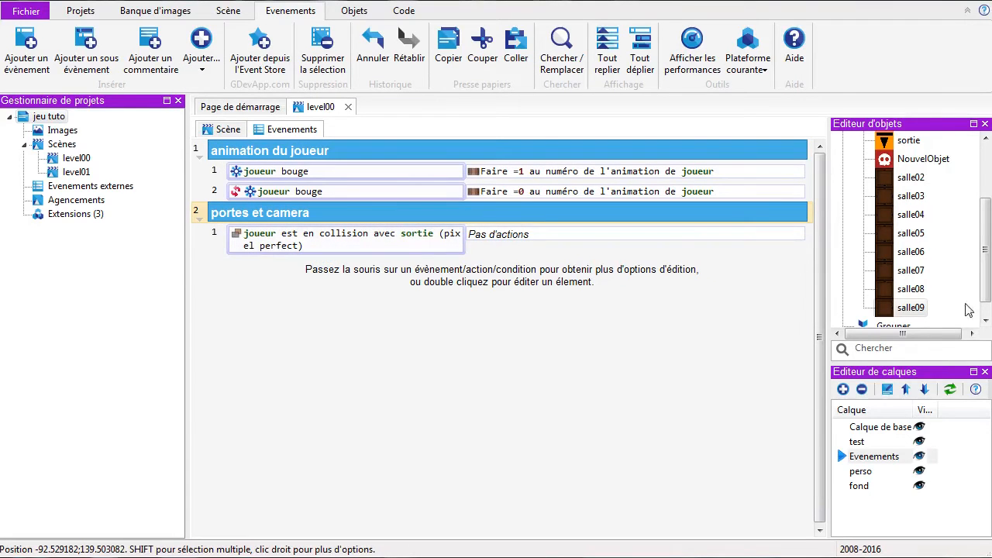
Rename the sortie object as down
{"action": "scroll", "coordinate": [986, 223], "scroll_direction": "up", "scroll_amount": 2}
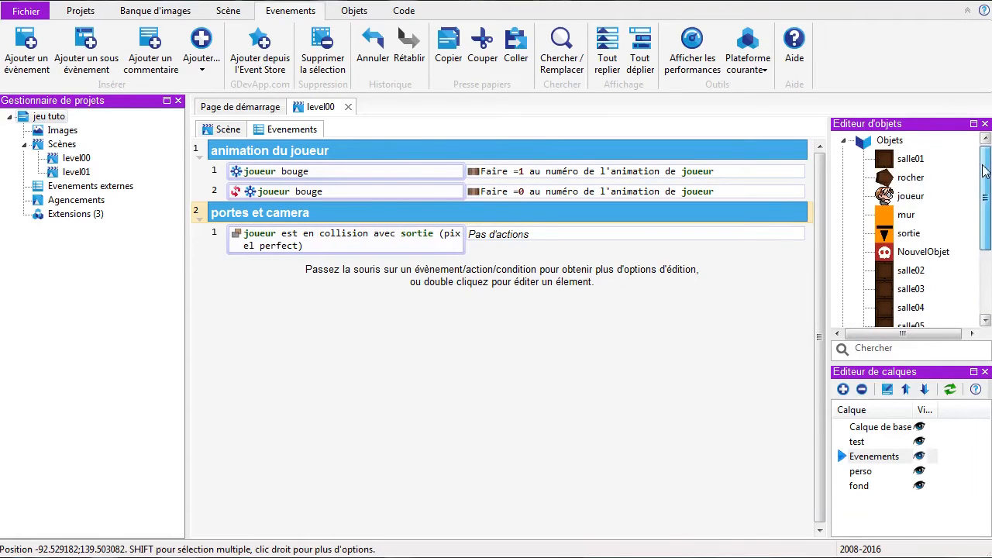
{"action": "left_click", "coordinate": [904, 235]}
{"action": "double_click", "coordinate": [904, 236]}
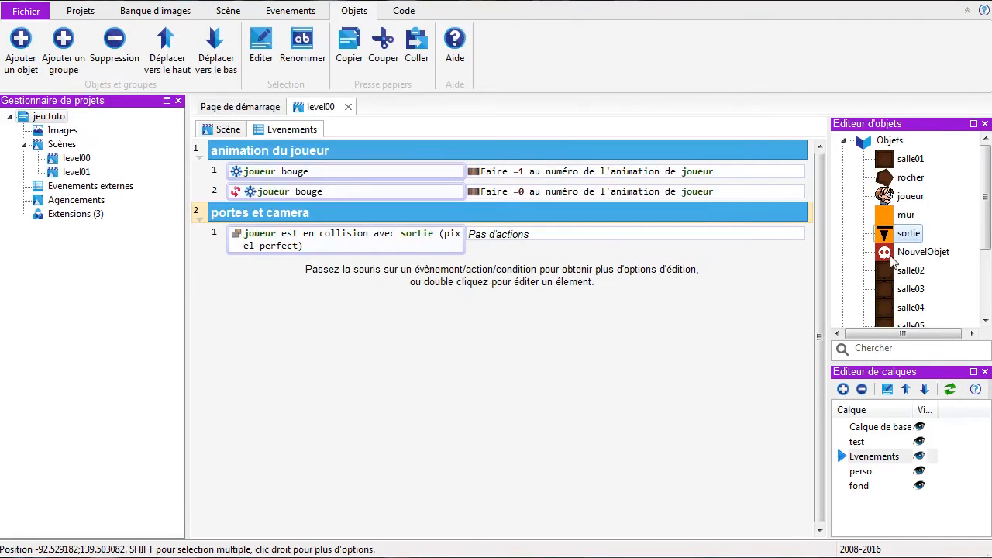
{"action": "left_click", "coordinate": [905, 234]}
{"action": "type", "text": "down"}
{"action": "key", "text": "Return"}
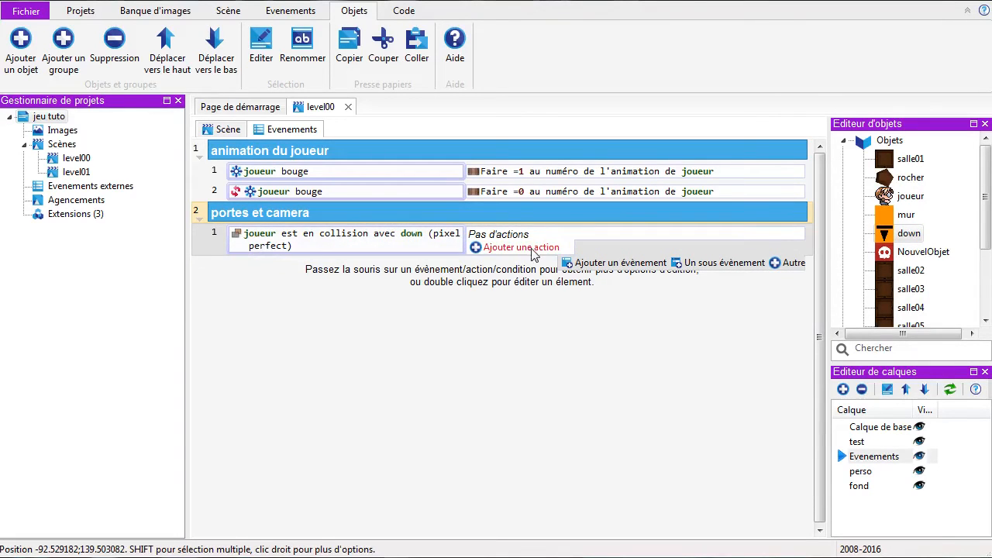
Start a "Position d'un objet" action on the joueur/down collision event with joueur as its object
{"action": "left_click", "coordinate": [534, 249]}
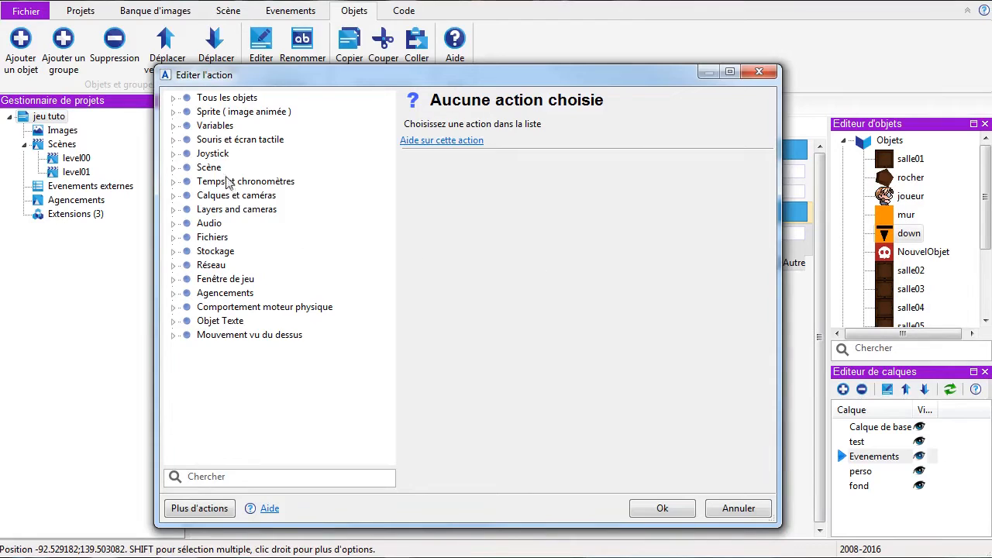
{"action": "left_click", "coordinate": [174, 99]}
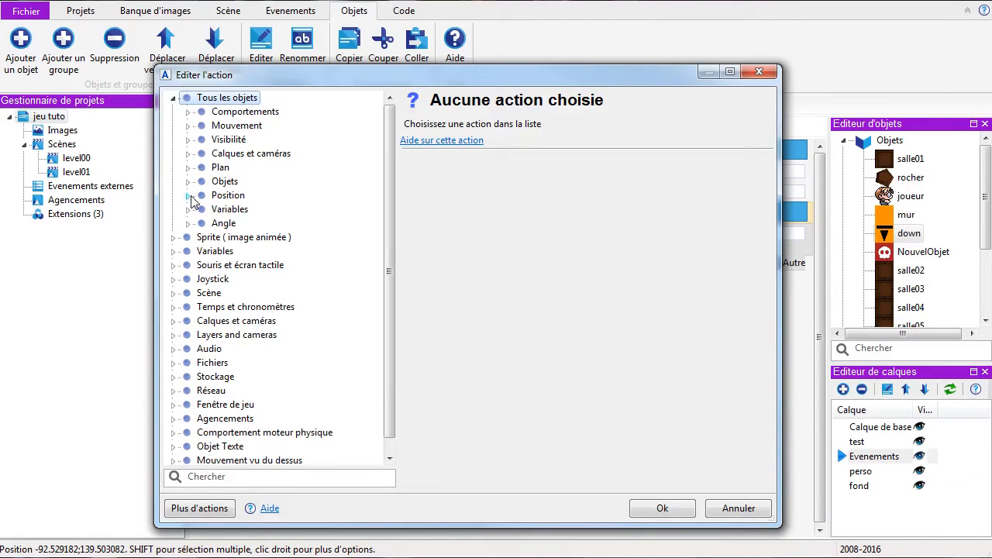
{"action": "left_click", "coordinate": [189, 196]}
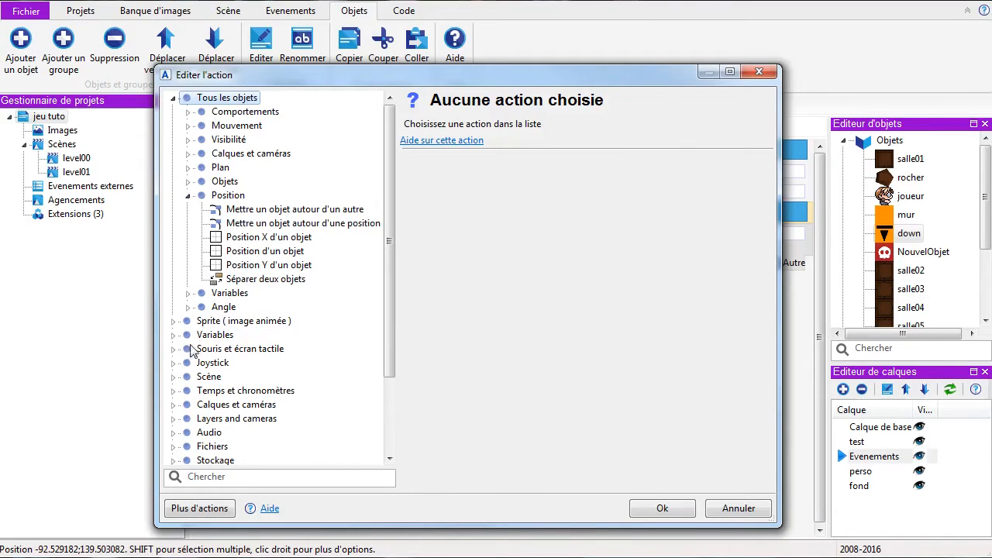
{"action": "left_click", "coordinate": [173, 322]}
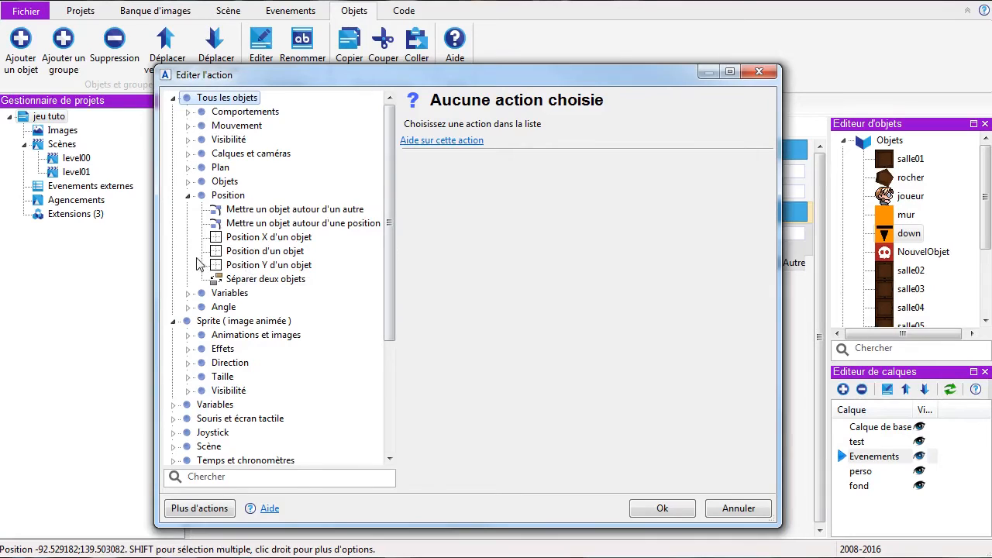
{"action": "left_click", "coordinate": [249, 251]}
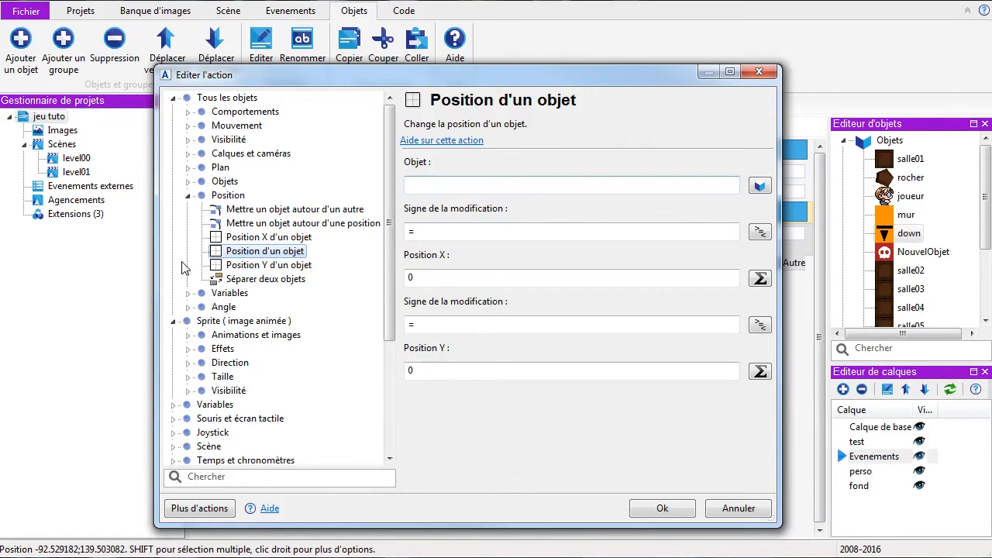
{"action": "left_click", "coordinate": [760, 186]}
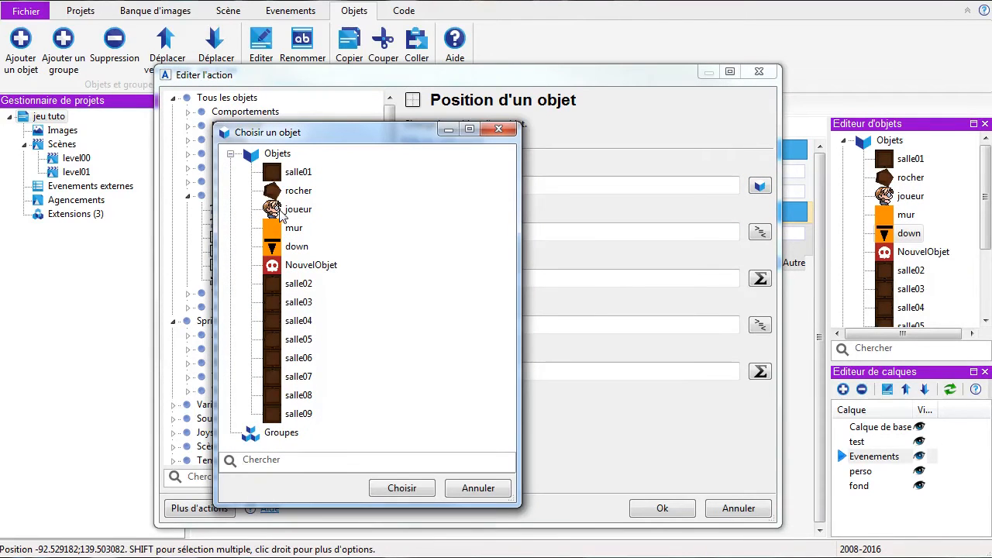
{"action": "left_click", "coordinate": [294, 210]}
{"action": "left_click", "coordinate": [401, 489]}
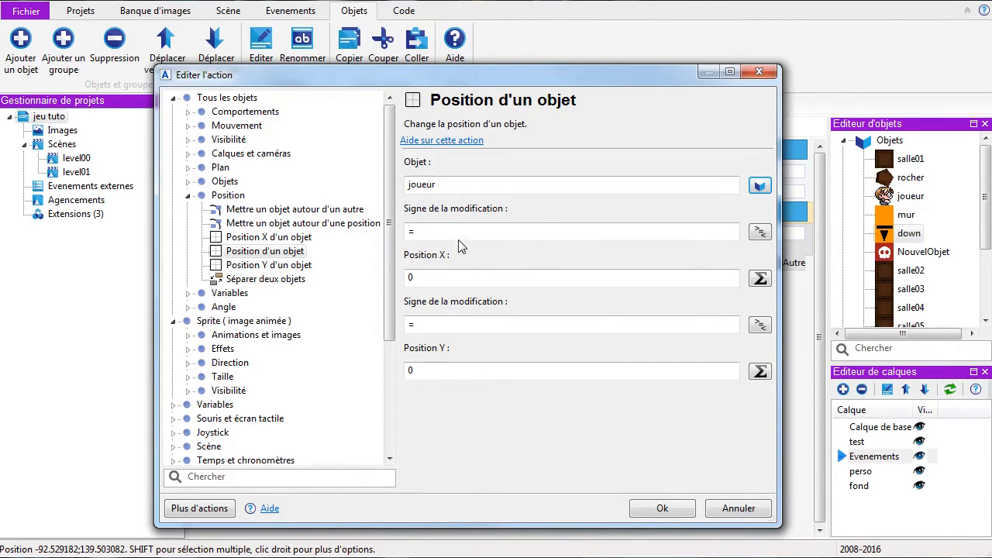
Set both modification signs to +, with Position X at 0 and Position Y at 200, and apply the action
{"action": "double_click", "coordinate": [410, 231]}
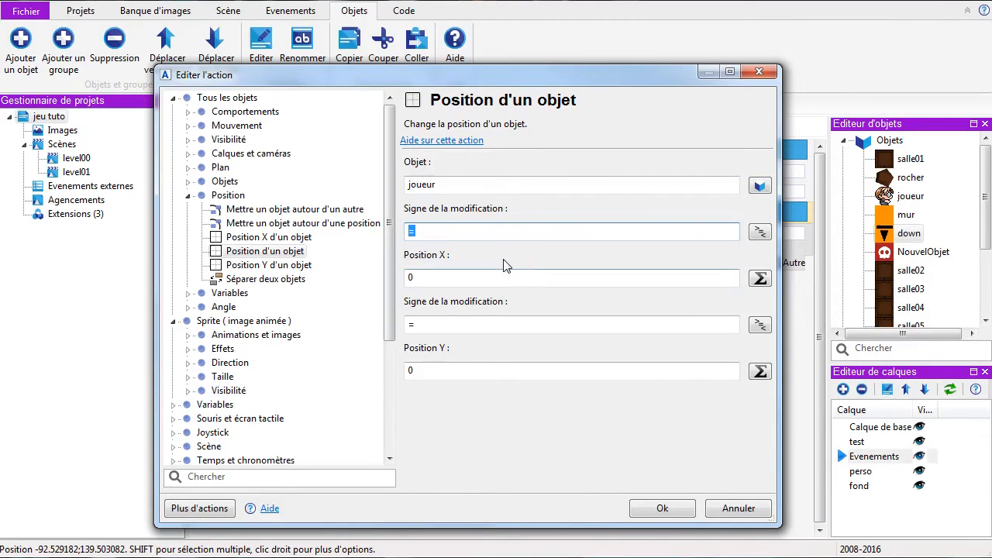
{"action": "type", "text": "+"}
{"action": "left_click", "coordinate": [522, 277]}
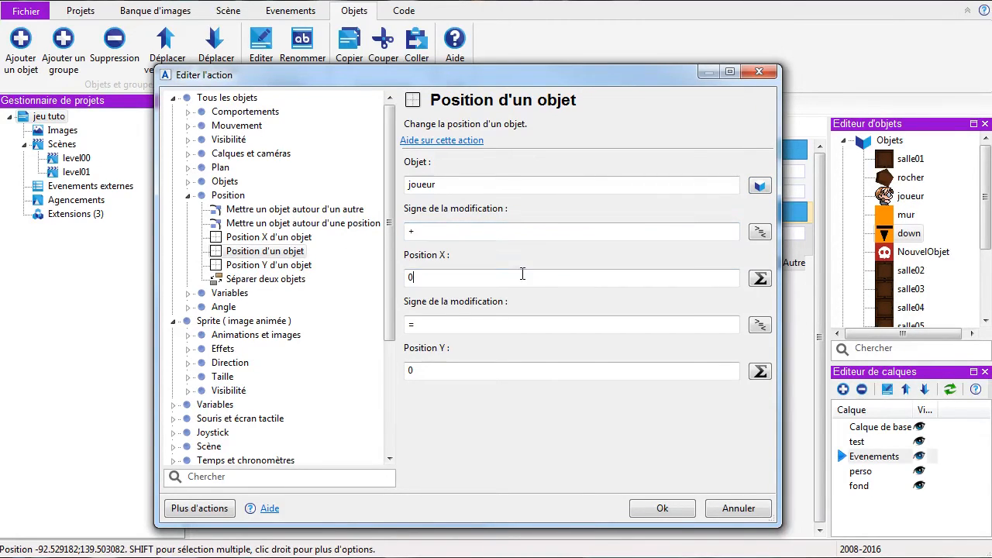
{"action": "double_click", "coordinate": [440, 326]}
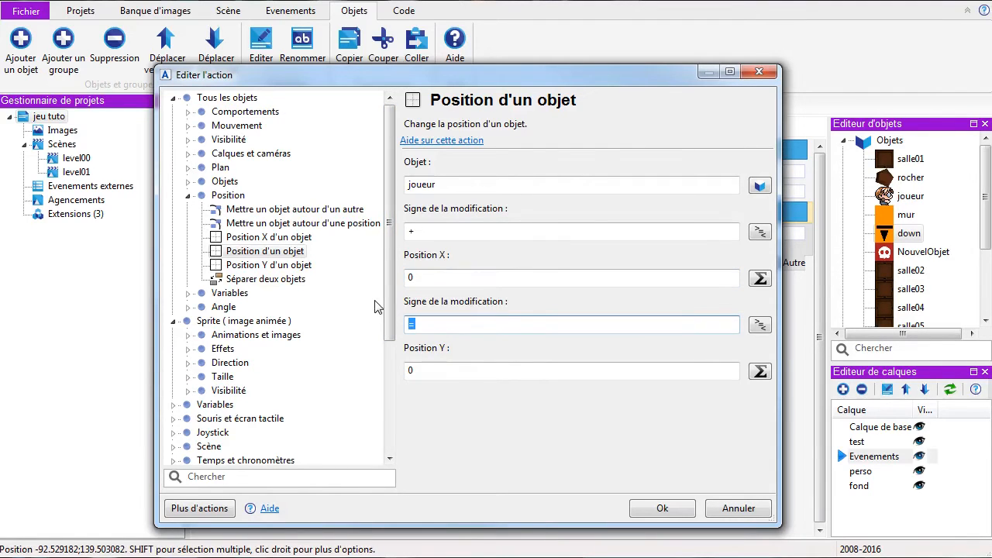
{"action": "type", "text": "+"}
{"action": "double_click", "coordinate": [445, 364]}
{"action": "type", "text": "200"}
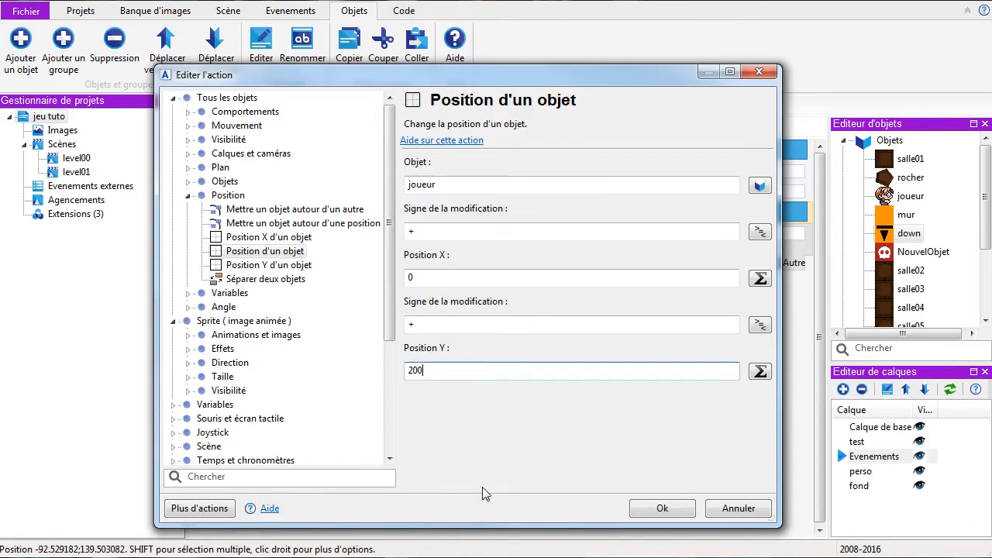
{"action": "left_click", "coordinate": [661, 509]}
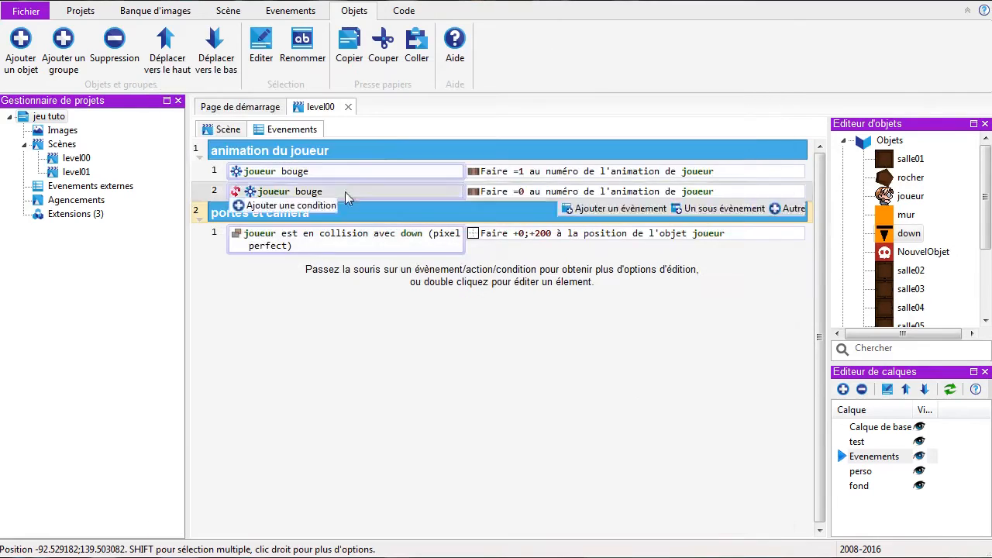
{"action": "left_click", "coordinate": [223, 132]}
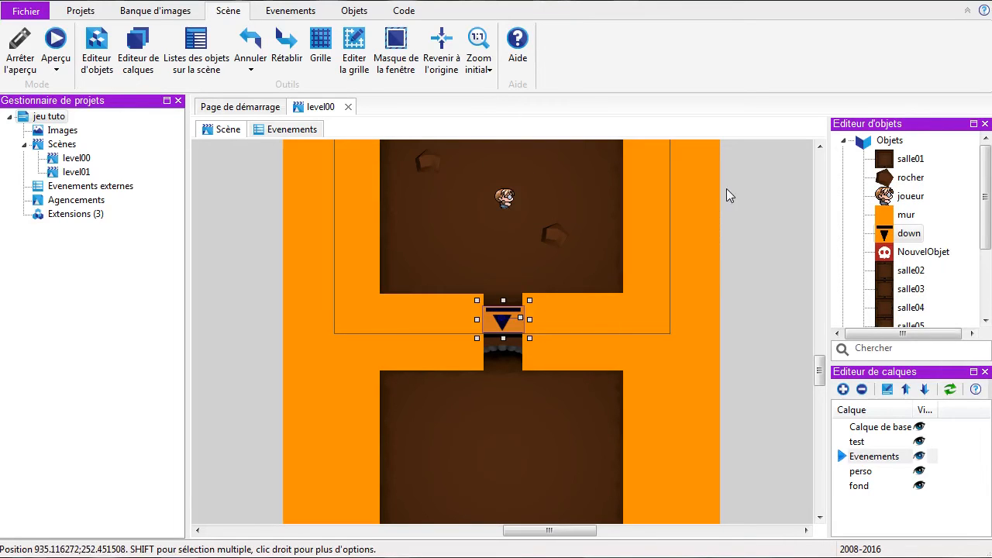
{"action": "left_click", "coordinate": [292, 129]}
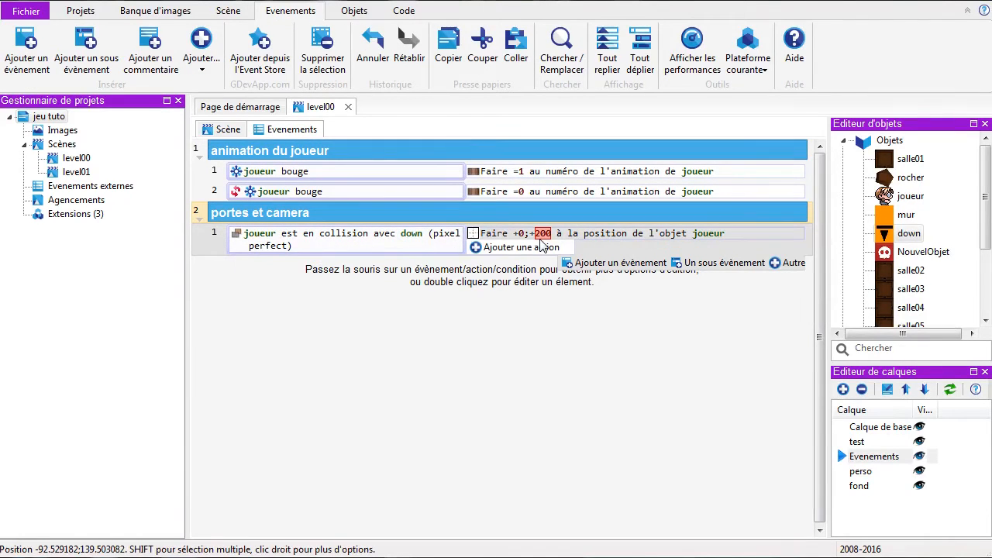
Add a new Sprite object to level00 and name it up
{"action": "left_click", "coordinate": [228, 129]}
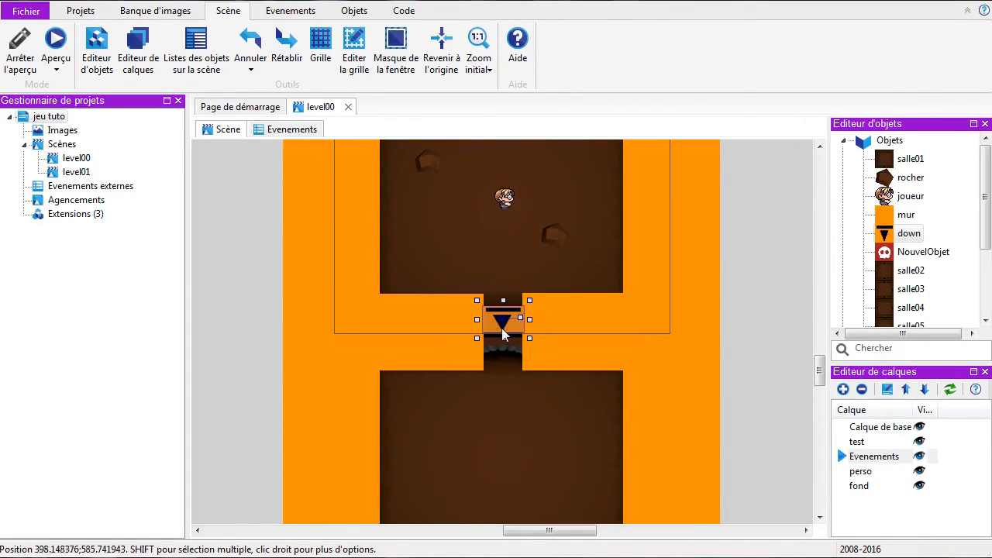
{"action": "left_click", "coordinate": [889, 141]}
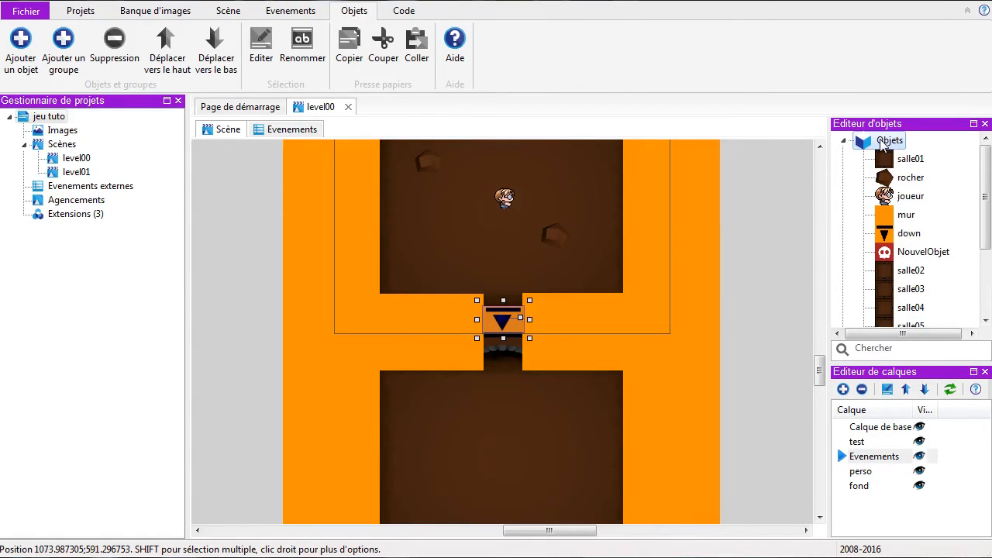
{"action": "right_click", "coordinate": [883, 145]}
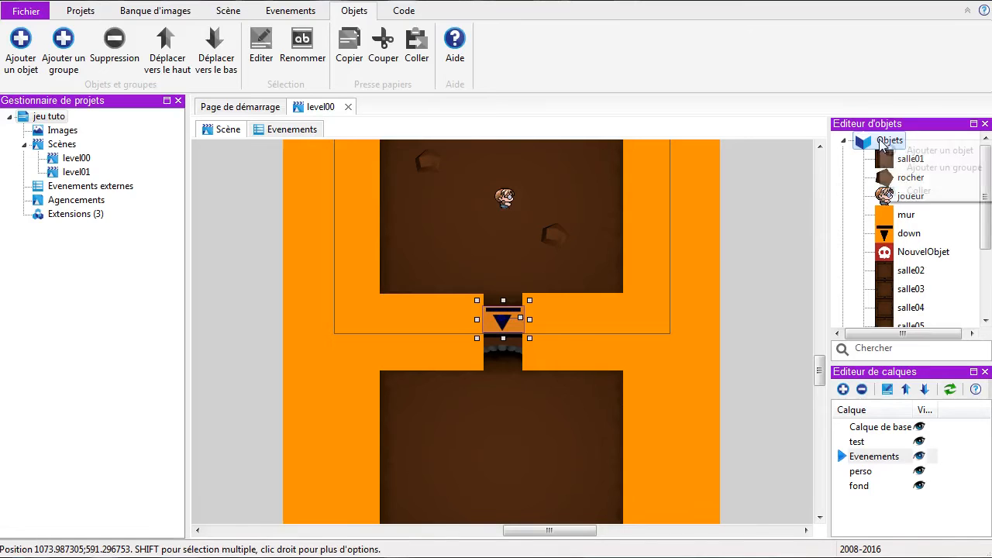
{"action": "left_click", "coordinate": [824, 312]}
{"action": "left_click", "coordinate": [434, 221]}
{"action": "left_click", "coordinate": [657, 511]}
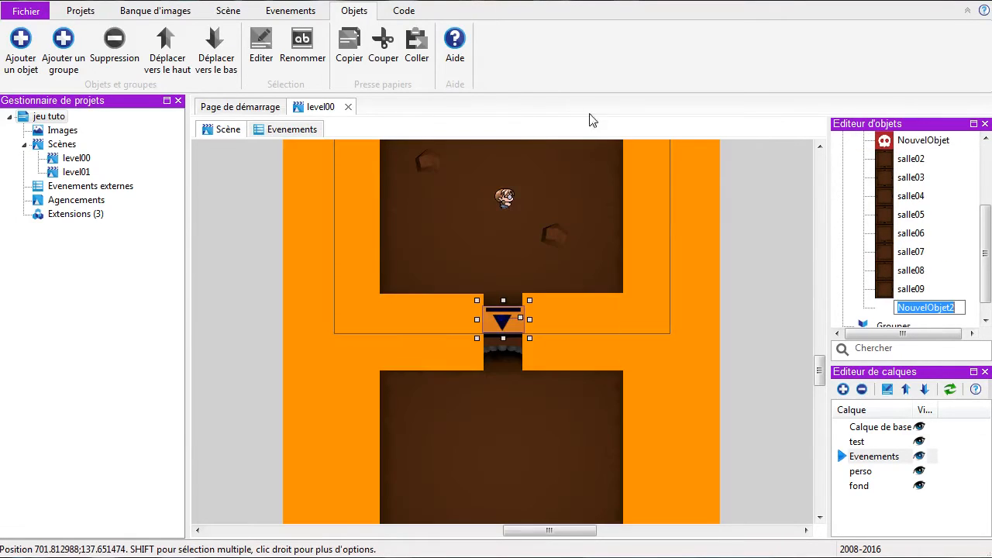
{"action": "type", "text": "up"}
{"action": "key", "text": "Return"}
Add Up.png to the up sprite's animation and place the object in the passage directly below the down door
{"action": "double_click", "coordinate": [887, 308]}
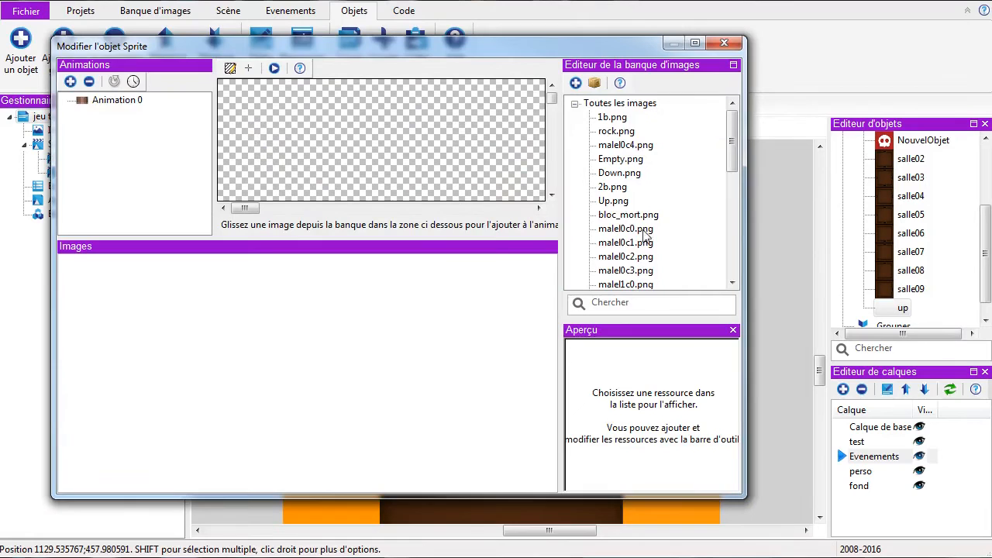
{"action": "left_click", "coordinate": [618, 203]}
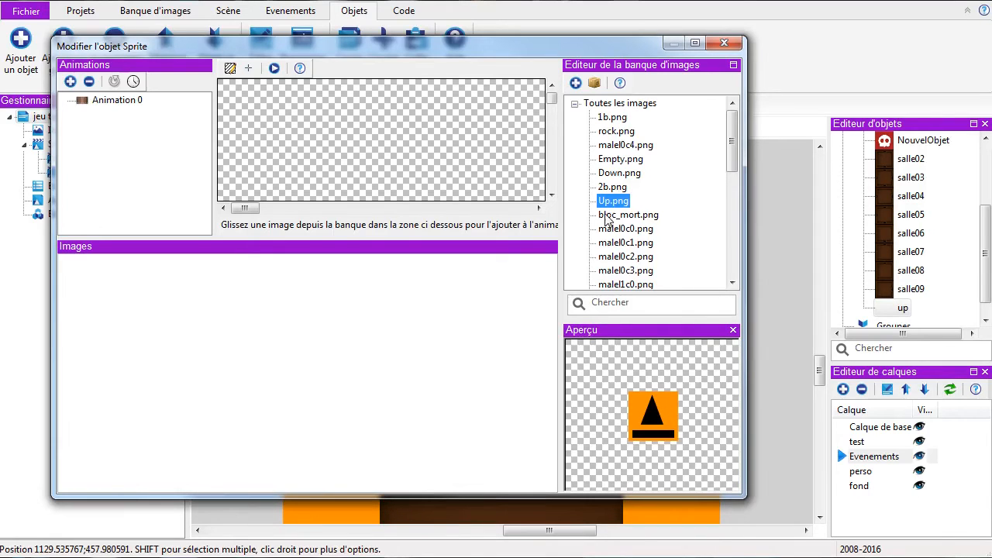
{"action": "left_click_drag", "start_coordinate": [604, 203], "coordinate": [272, 328]}
{"action": "left_click", "coordinate": [724, 42]}
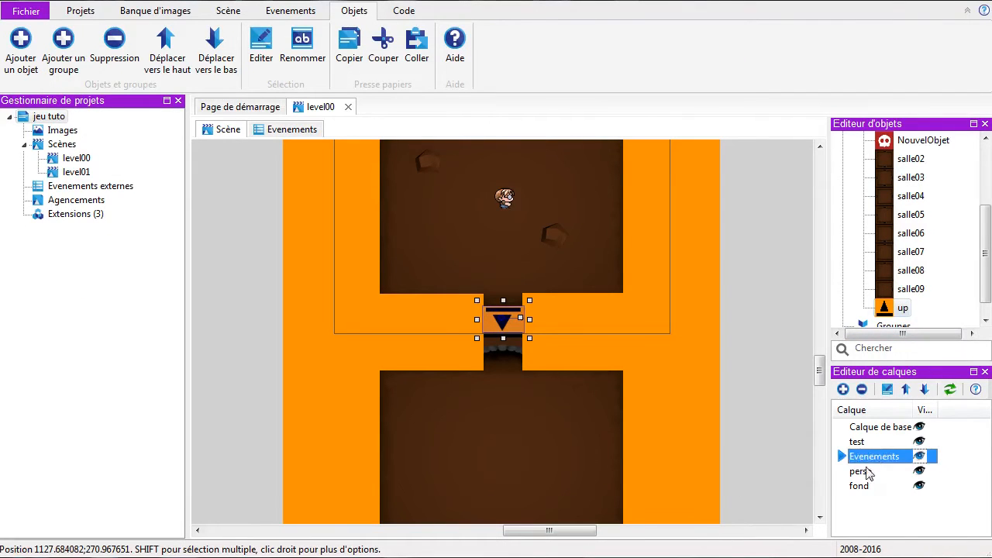
{"action": "left_click_drag", "start_coordinate": [884, 309], "coordinate": [526, 356]}
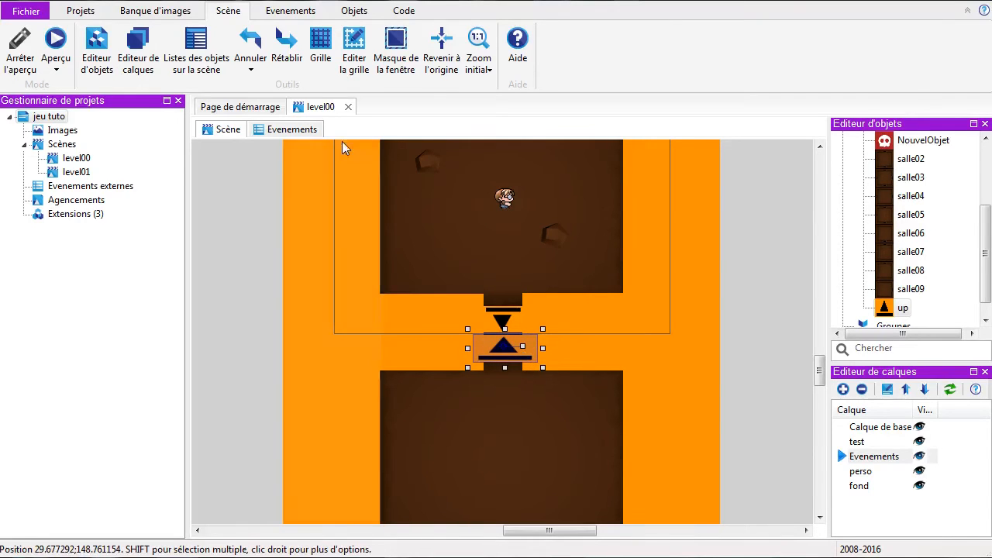
Add an event after the joueur/down collision event and start a Collision (Pixel perfect) condition in it
{"action": "left_click", "coordinate": [280, 128]}
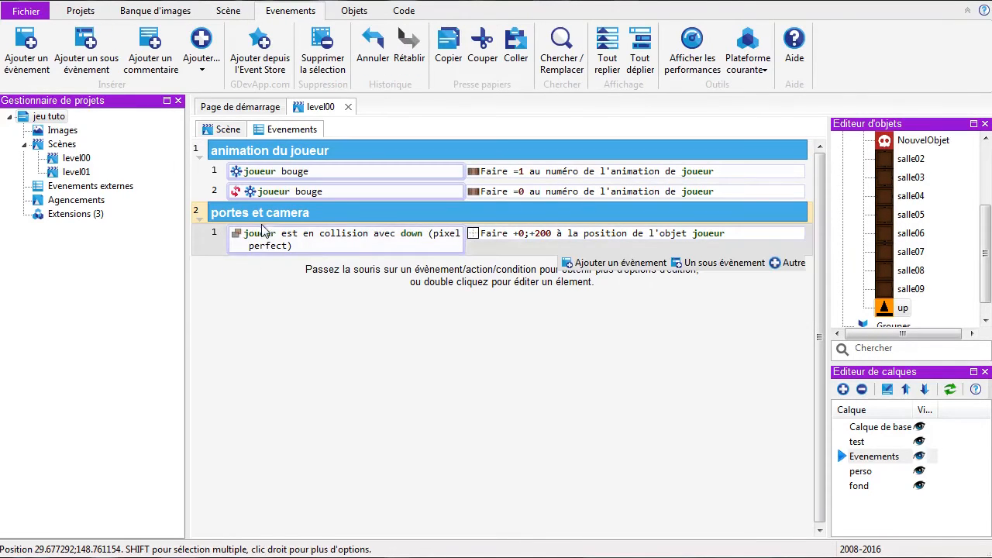
{"action": "left_click", "coordinate": [215, 241]}
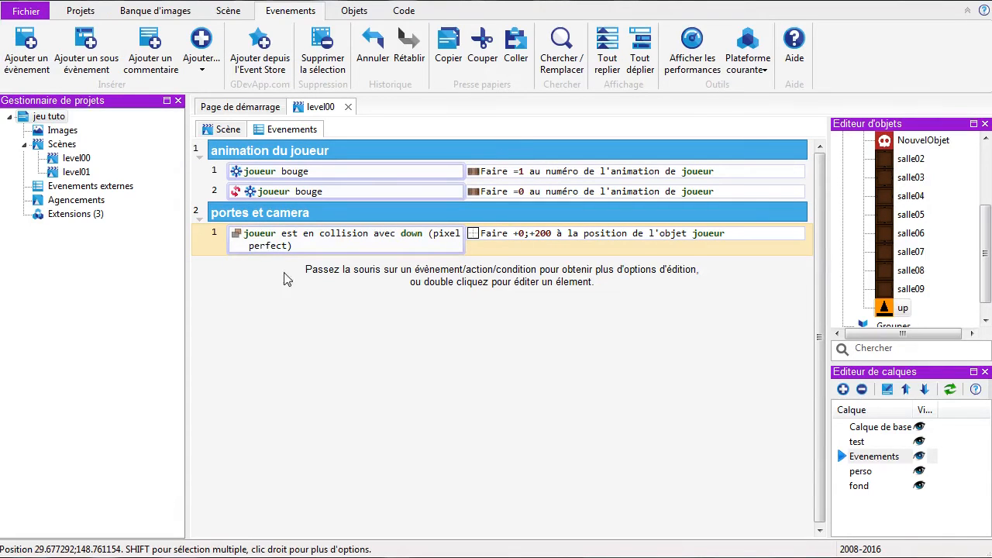
{"action": "left_click", "coordinate": [26, 46]}
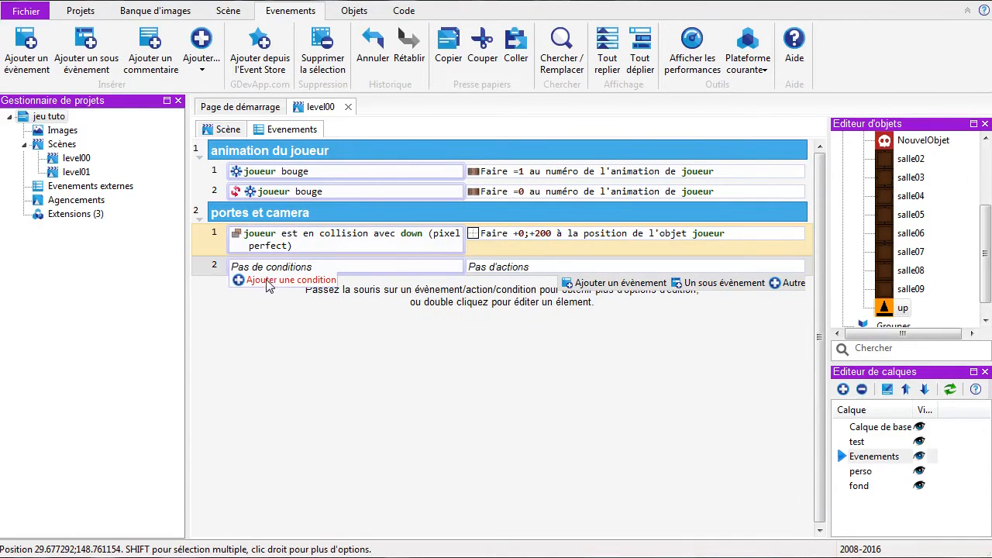
{"action": "left_click", "coordinate": [279, 280]}
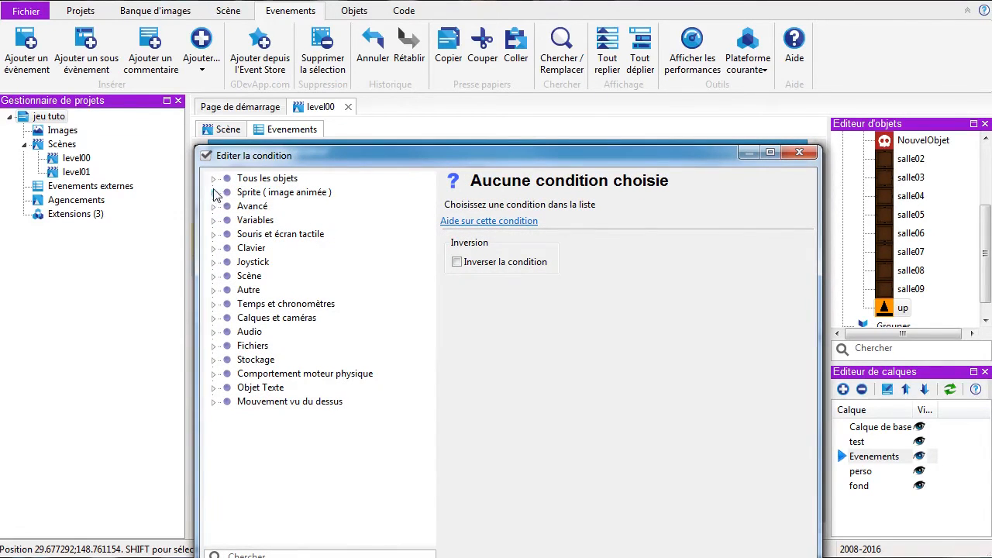
{"action": "left_click", "coordinate": [214, 194]}
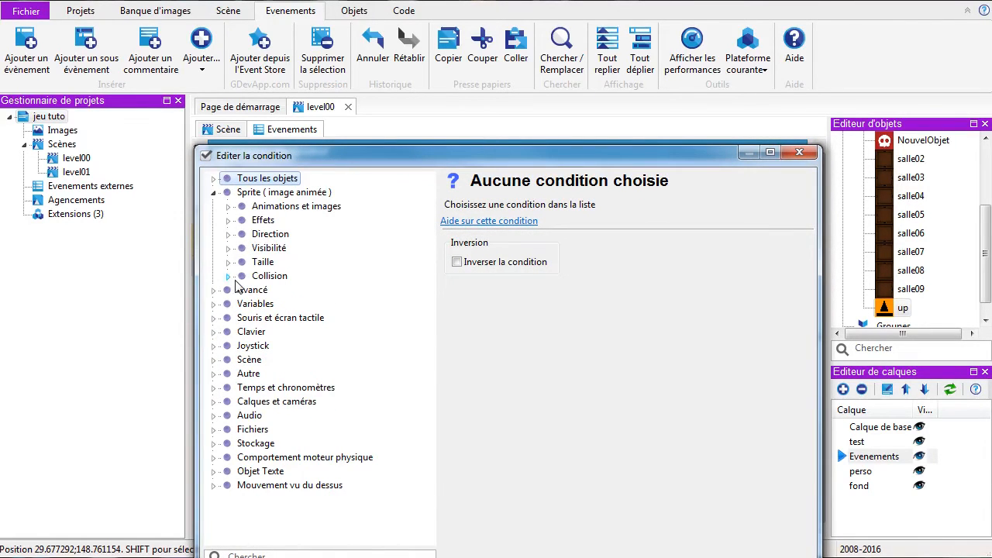
{"action": "left_click", "coordinate": [228, 276]}
{"action": "left_click", "coordinate": [313, 289]}
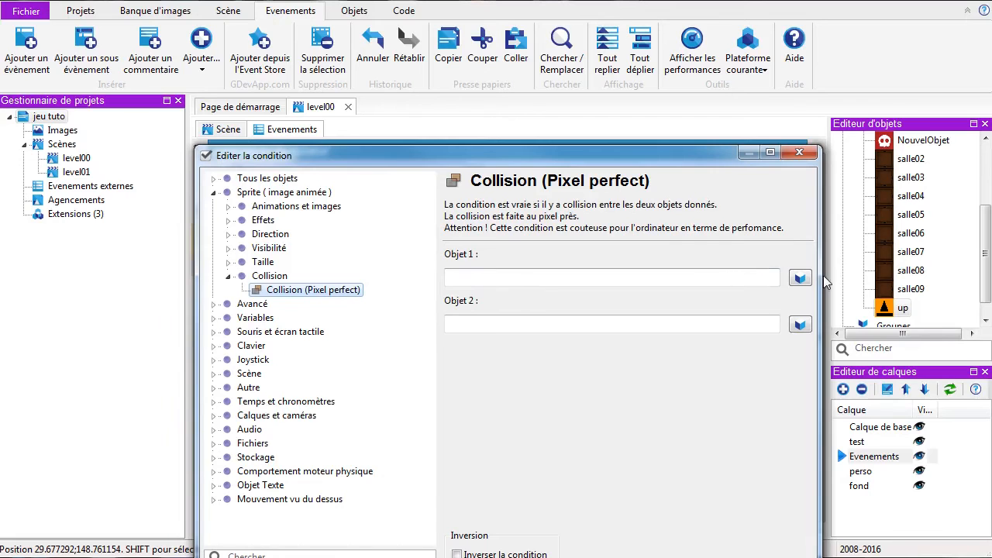
Set the collision condition's first object to joueur and second object to up, and apply it
{"action": "left_click", "coordinate": [799, 278]}
{"action": "double_click", "coordinate": [314, 292]}
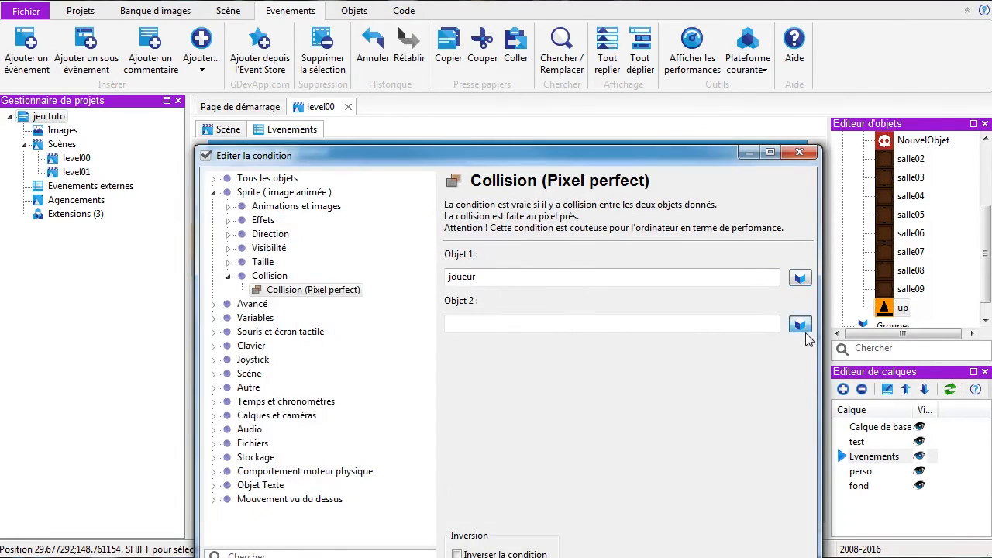
{"action": "left_click", "coordinate": [800, 325]}
{"action": "left_click", "coordinate": [314, 514]}
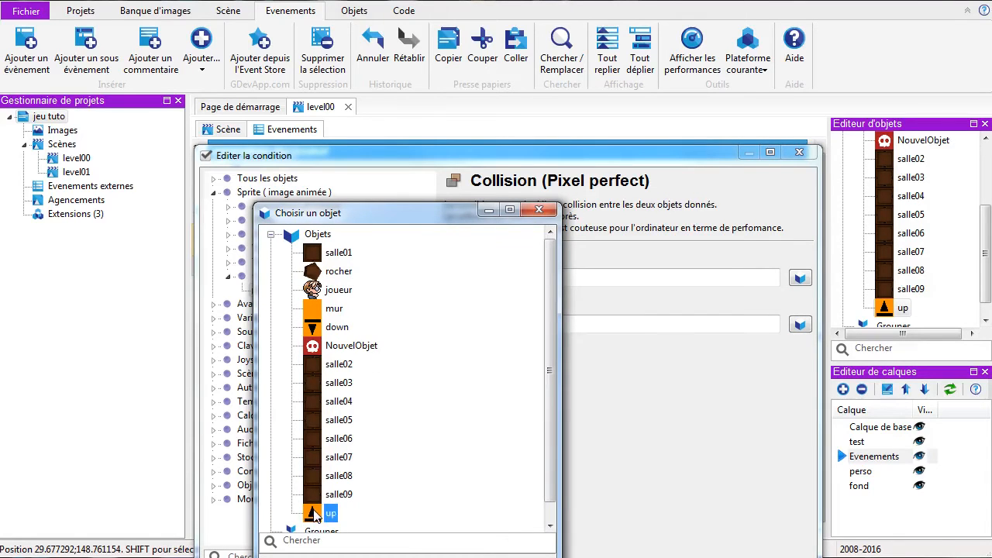
{"action": "double_click", "coordinate": [314, 514]}
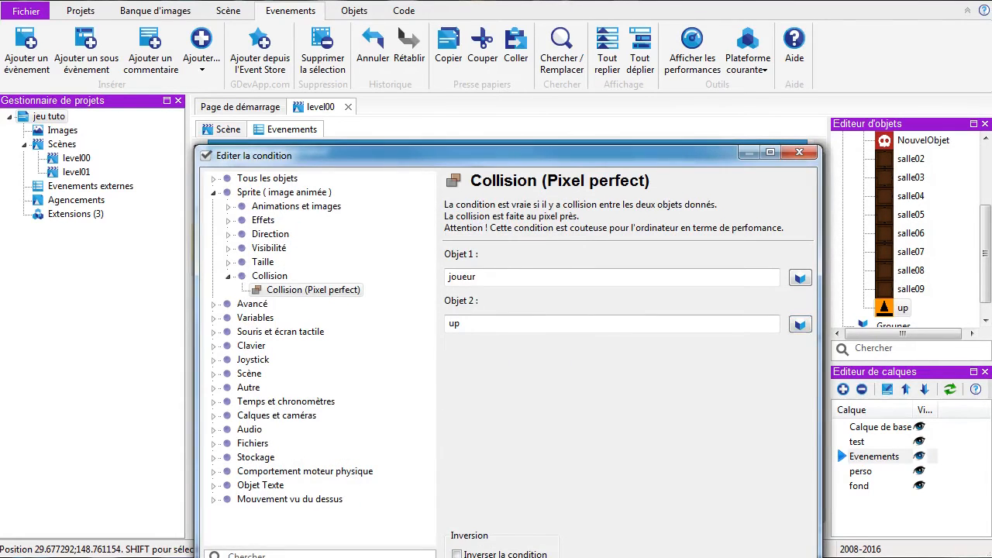
{"action": "key", "text": "Return"}
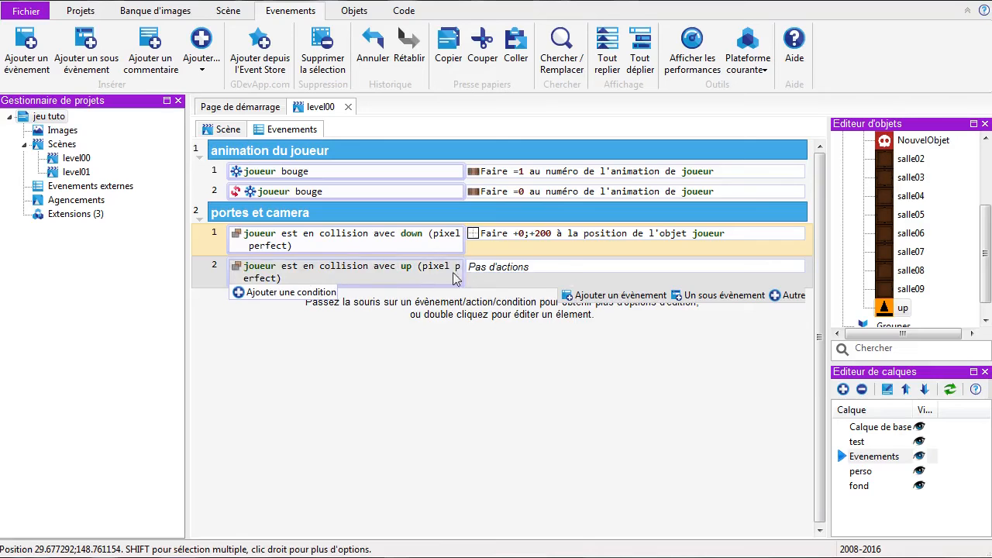
Start a "Position d'un objet" action on the joueur/up collision event with joueur as its object
{"action": "left_click", "coordinate": [508, 280]}
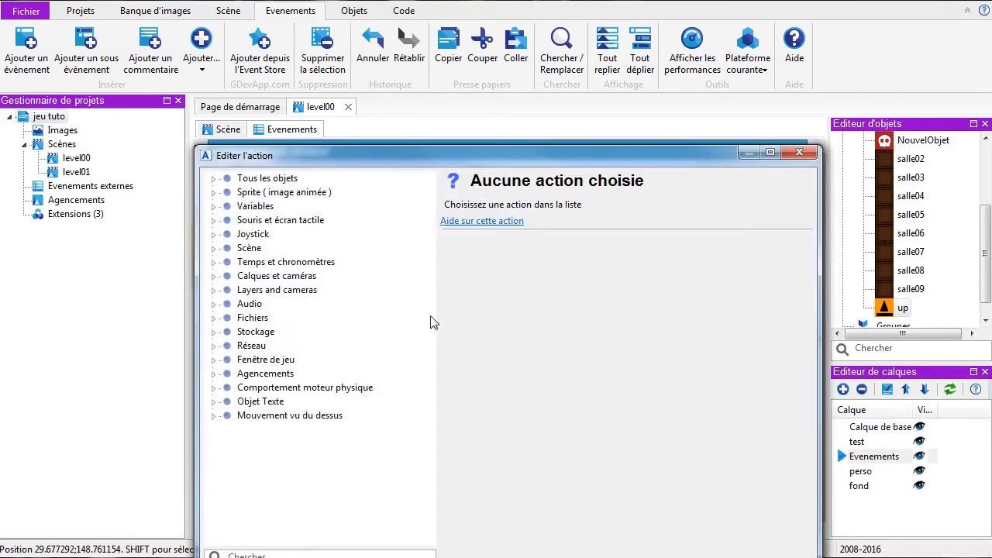
{"action": "left_click", "coordinate": [214, 179]}
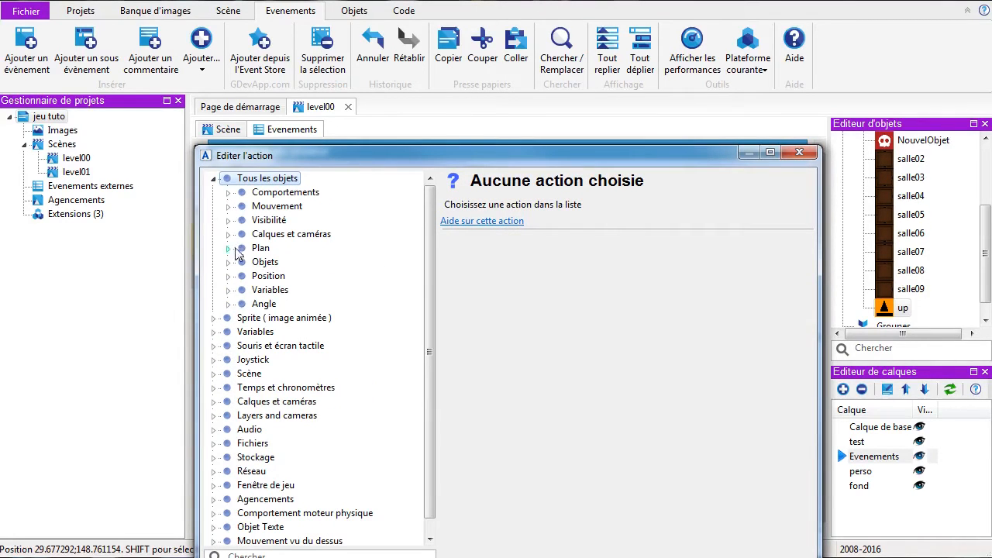
{"action": "left_click", "coordinate": [228, 276]}
{"action": "left_click", "coordinate": [302, 334]}
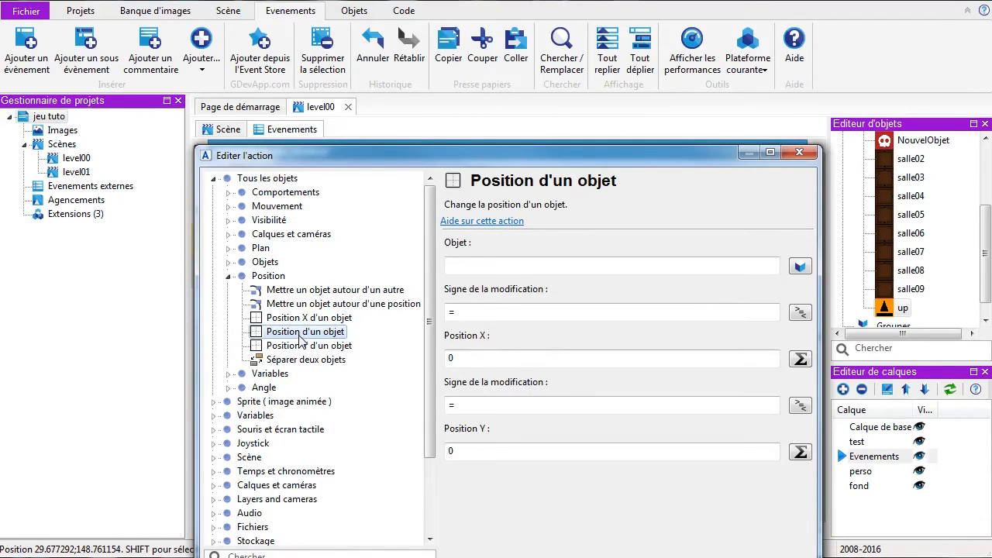
{"action": "left_click", "coordinate": [800, 267]}
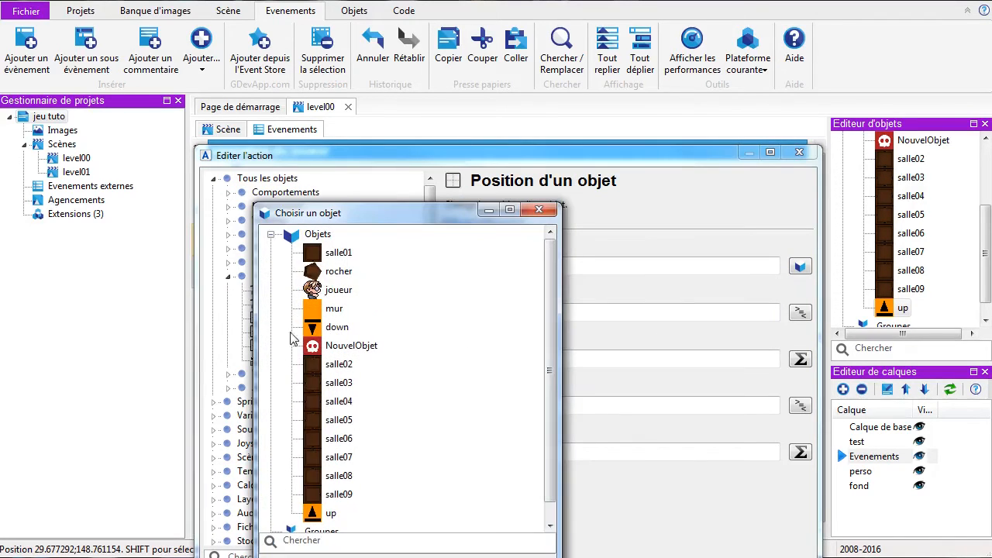
{"action": "left_click", "coordinate": [333, 291]}
{"action": "double_click", "coordinate": [313, 288]}
Set Position X to 0 with sign + and Position Y to 200 with sign -, apply the action, and return to the scene
{"action": "left_click_drag", "start_coordinate": [476, 155], "coordinate": [433, 74]}
{"action": "left_click", "coordinate": [424, 233]}
{"action": "type", "text": "+"}
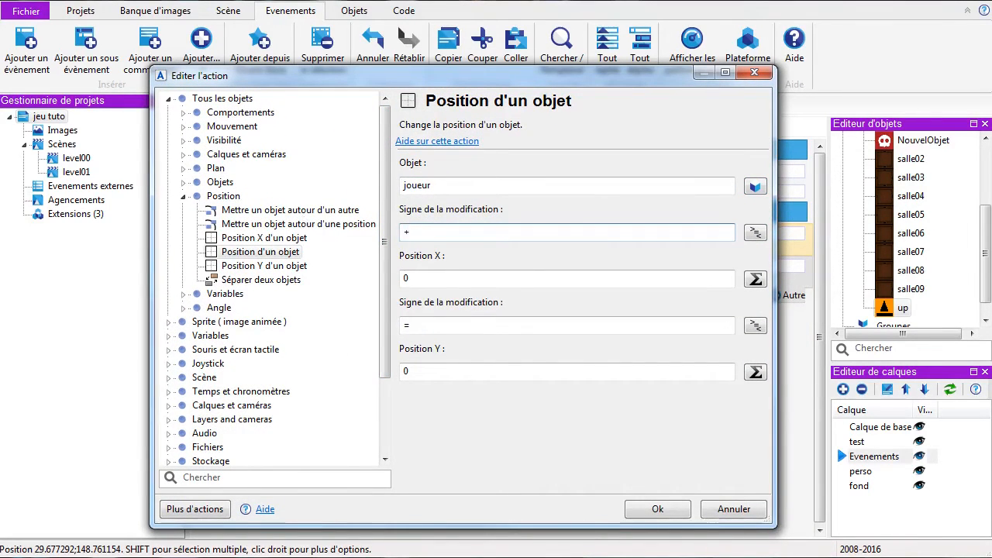
{"action": "left_click", "coordinate": [450, 279]}
{"action": "left_click", "coordinate": [447, 326]}
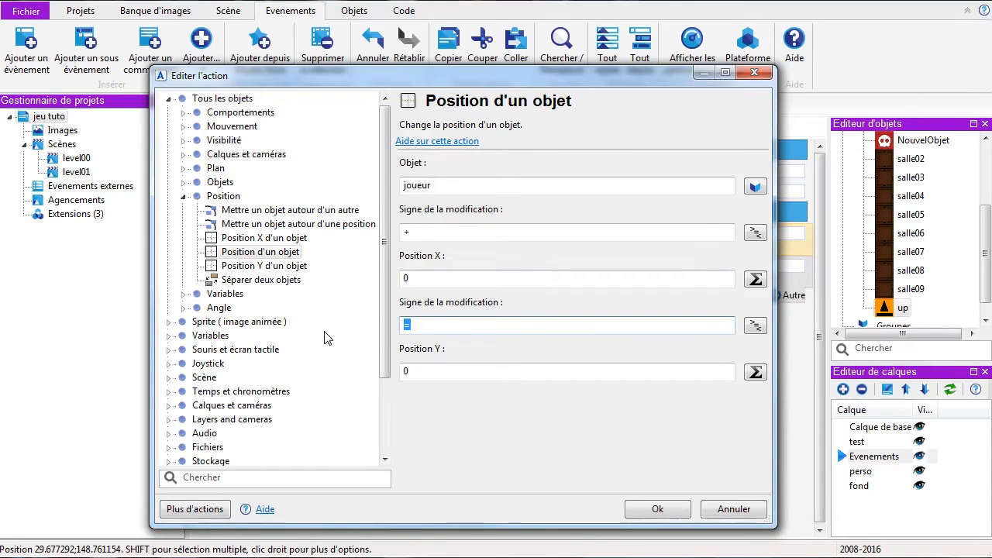
{"action": "type", "text": "-"}
{"action": "left_click", "coordinate": [423, 370]}
{"action": "type", "text": "200"}
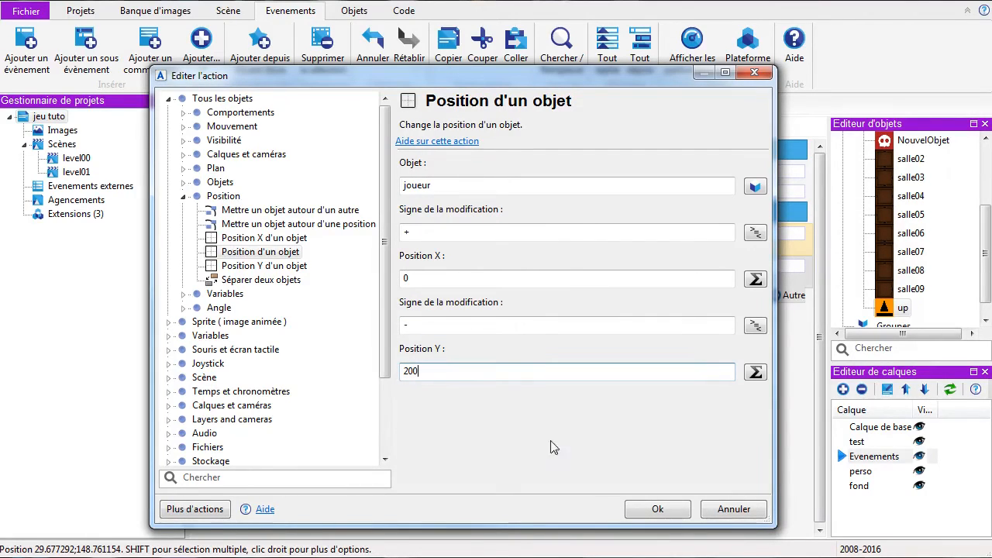
{"action": "left_click", "coordinate": [656, 509]}
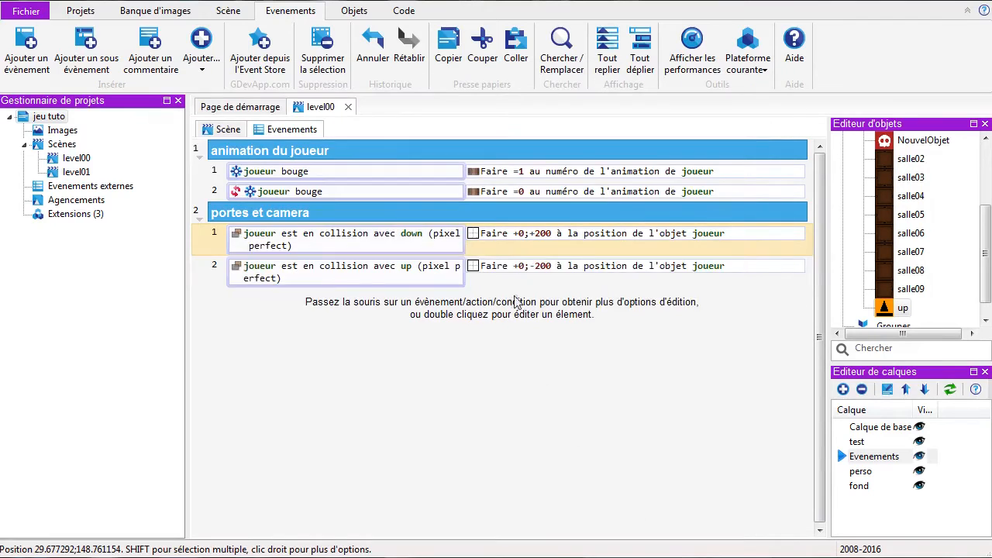
{"action": "left_click", "coordinate": [227, 130]}
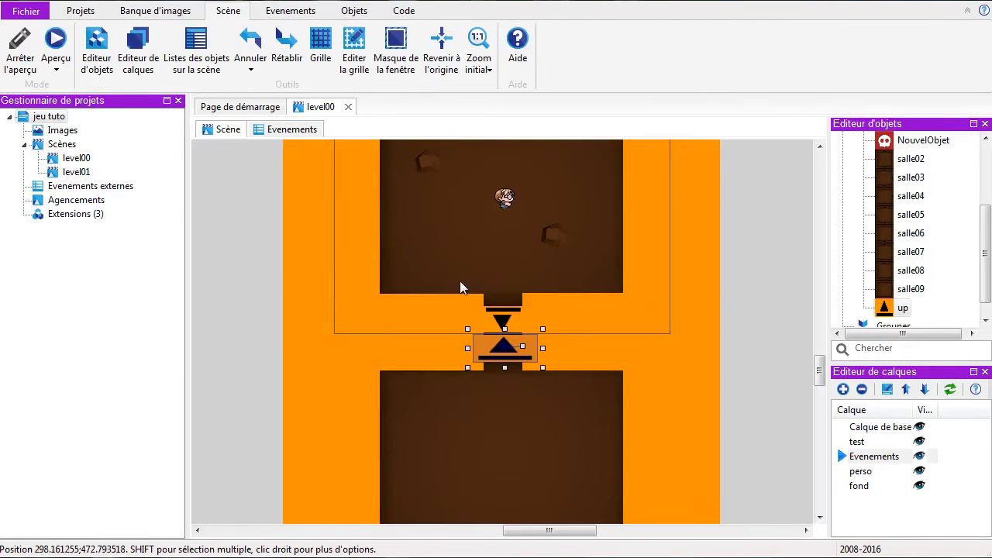
Preview the level00 scene, walk the player down through the door and back up to test it, and end the preview
{"action": "left_click", "coordinate": [502, 197]}
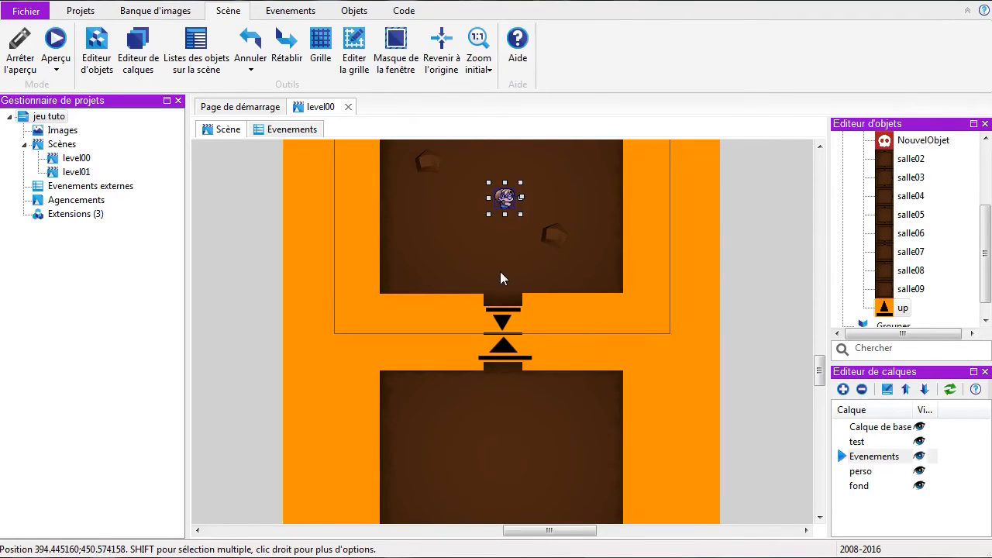
{"action": "left_click", "coordinate": [743, 259]}
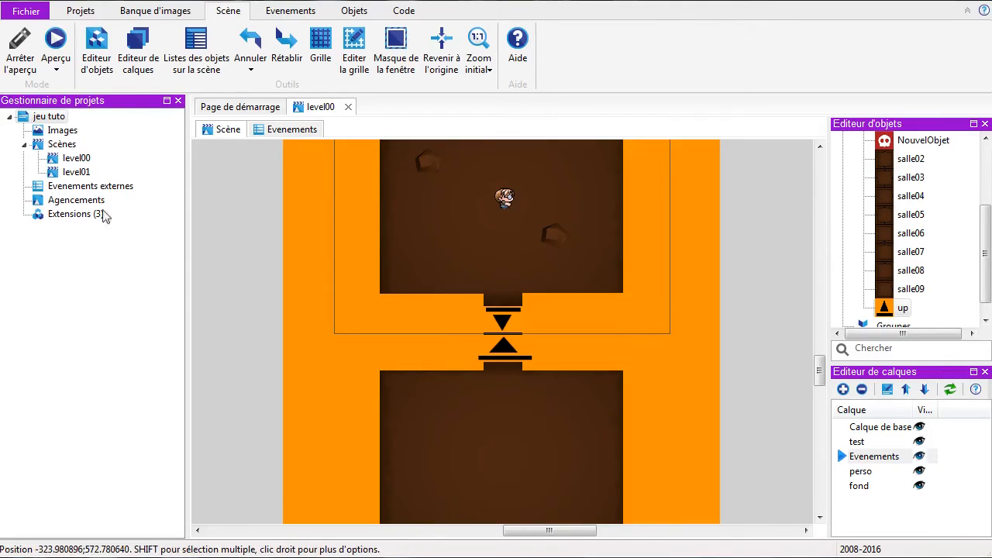
{"action": "left_click", "coordinate": [60, 51]}
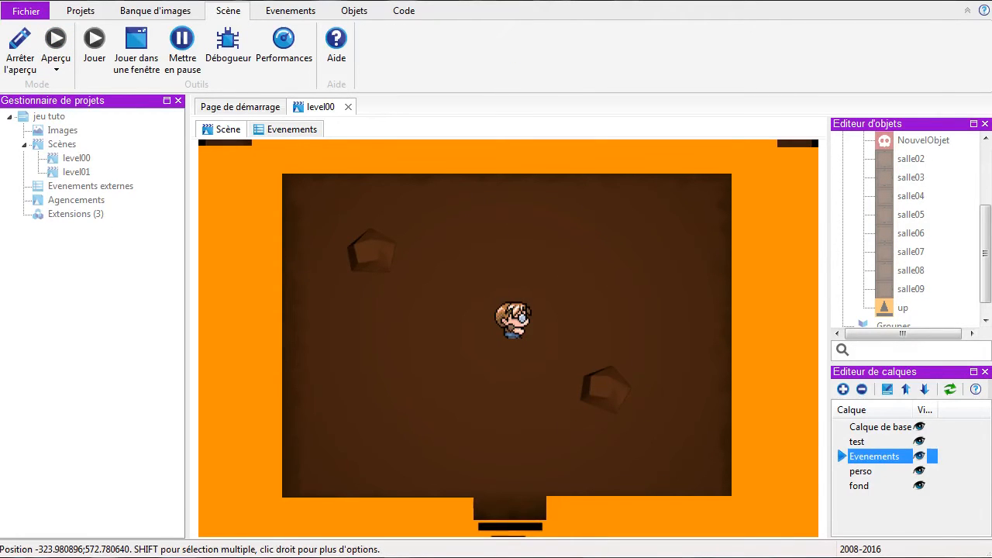
{"action": "key", "text": "Down"}
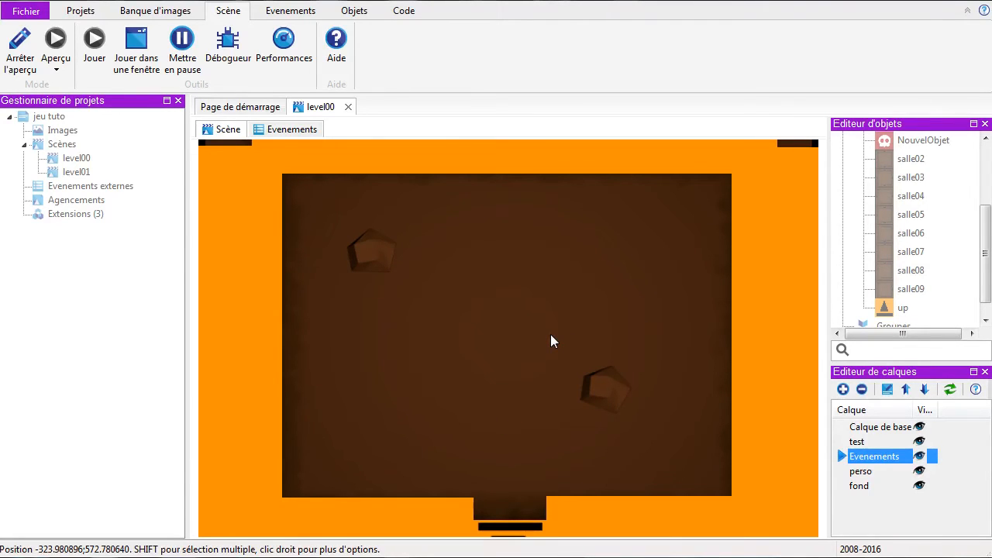
{"action": "key", "text": "Up"}
{"action": "key", "text": "Up"}
{"action": "key", "text": "Up"}
{"action": "key", "text": "Up"}
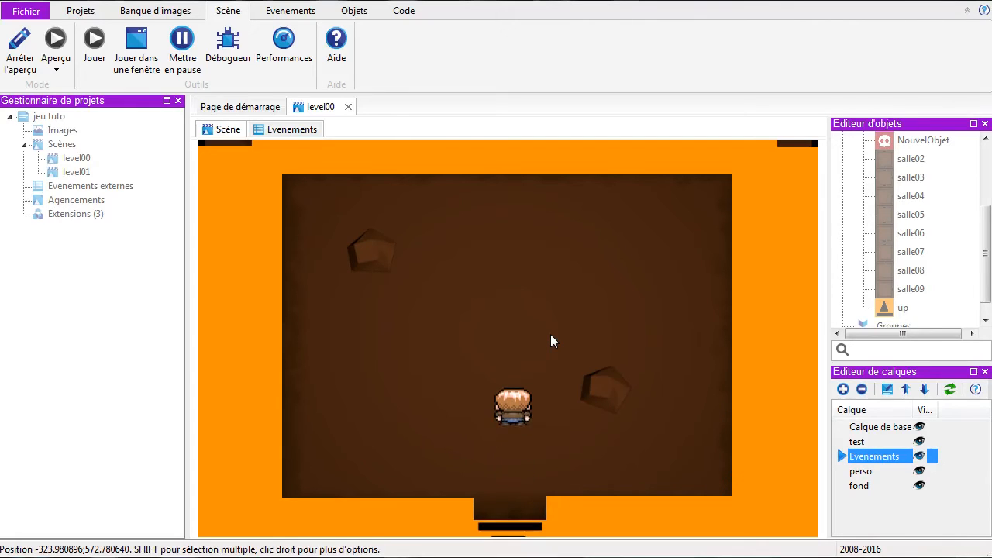
{"action": "key", "text": "Down"}
{"action": "key", "text": "Down"}
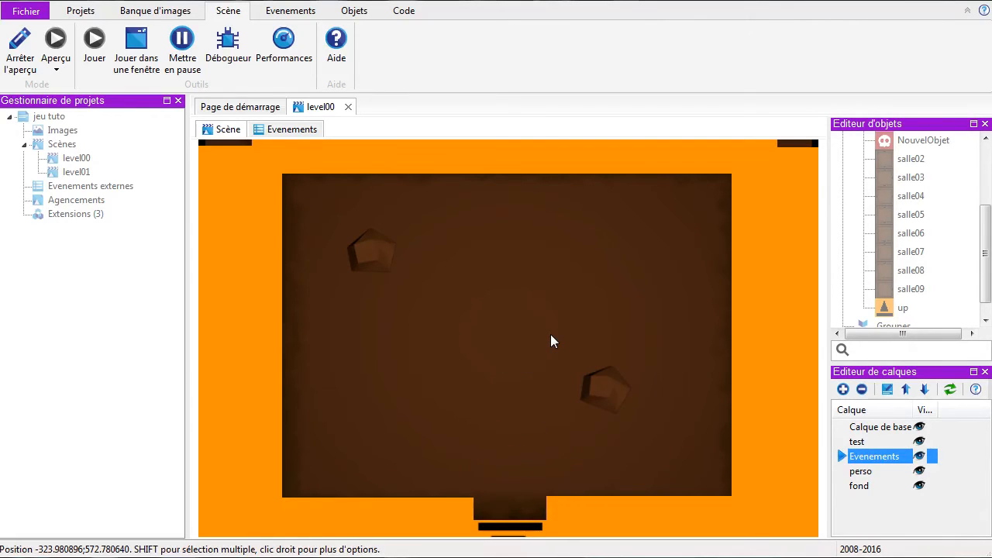
{"action": "key", "text": "Up"}
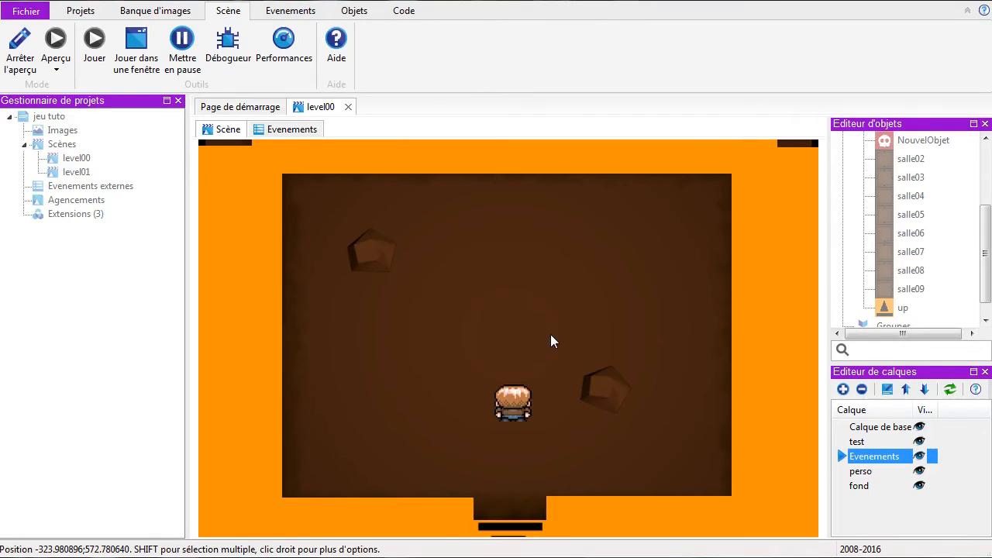
{"action": "left_click", "coordinate": [20, 47]}
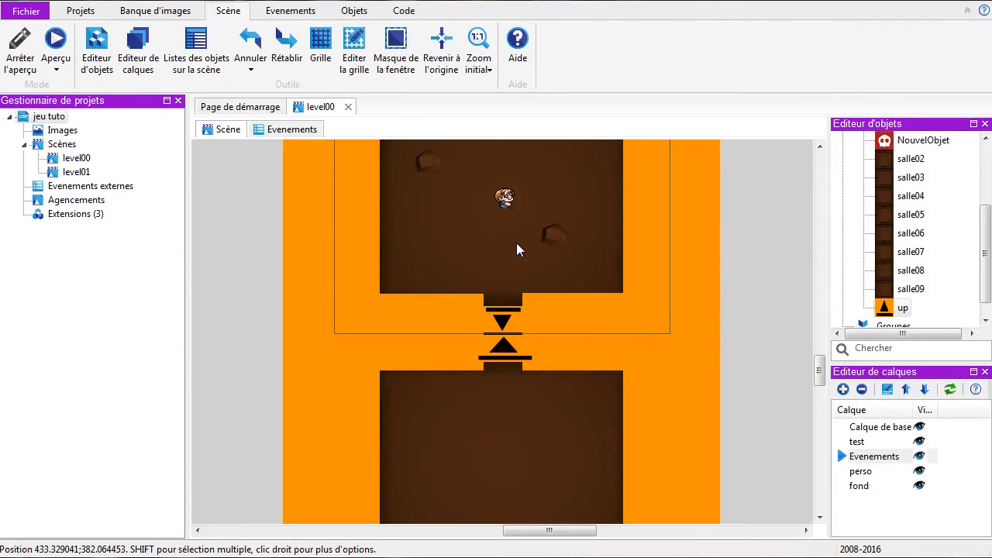
Review the door events of level00 and examine the camera properties of the fond layer
{"action": "left_click", "coordinate": [272, 130]}
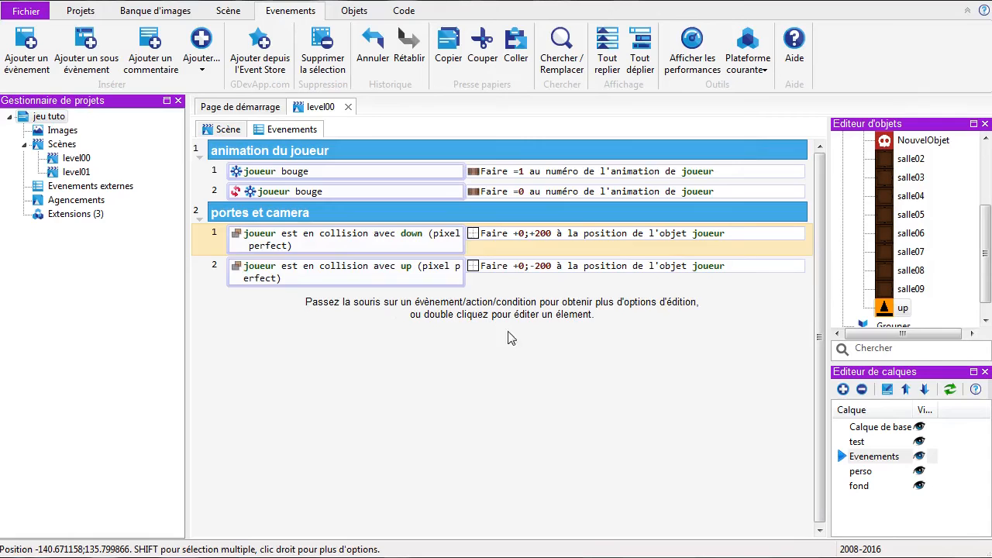
{"action": "left_click", "coordinate": [224, 130]}
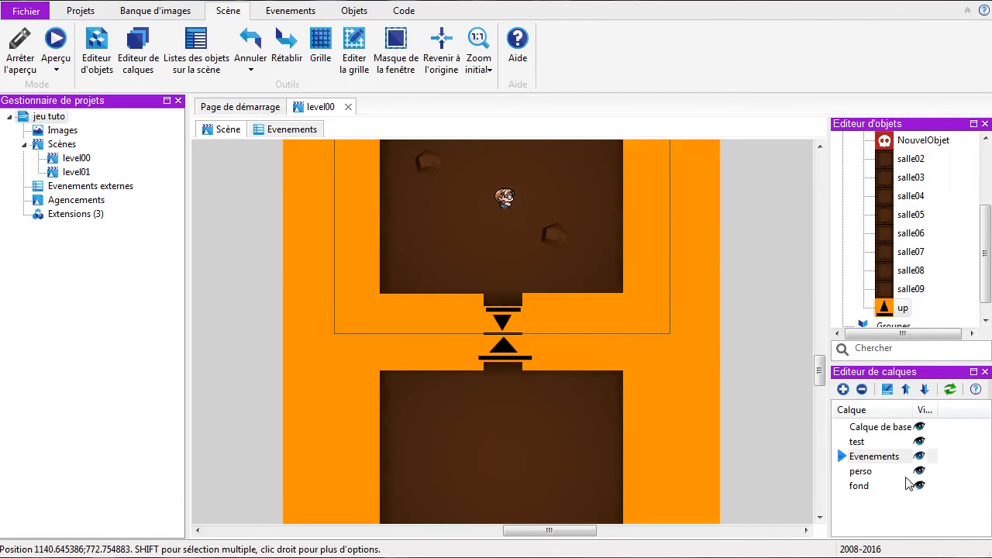
{"action": "double_click", "coordinate": [859, 486]}
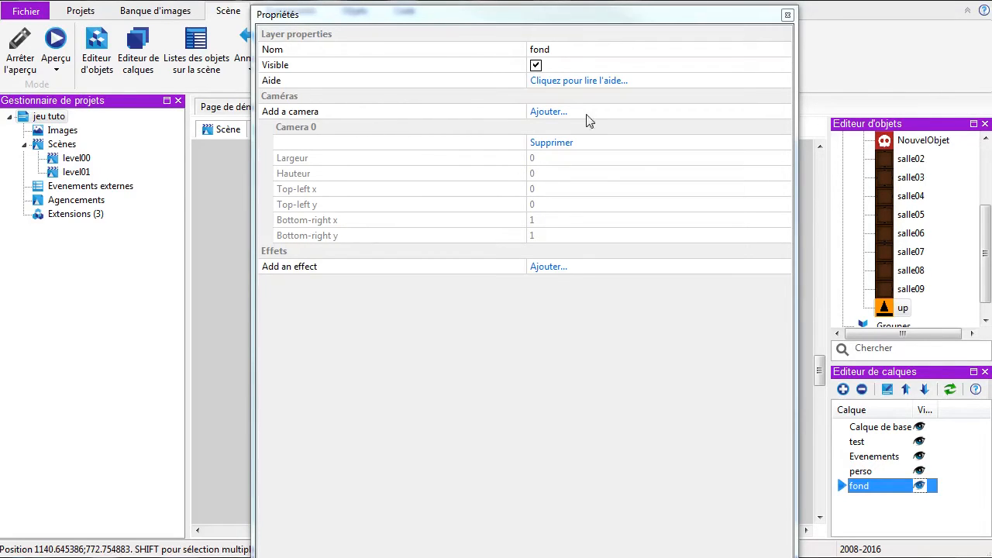
{"action": "left_click", "coordinate": [788, 15]}
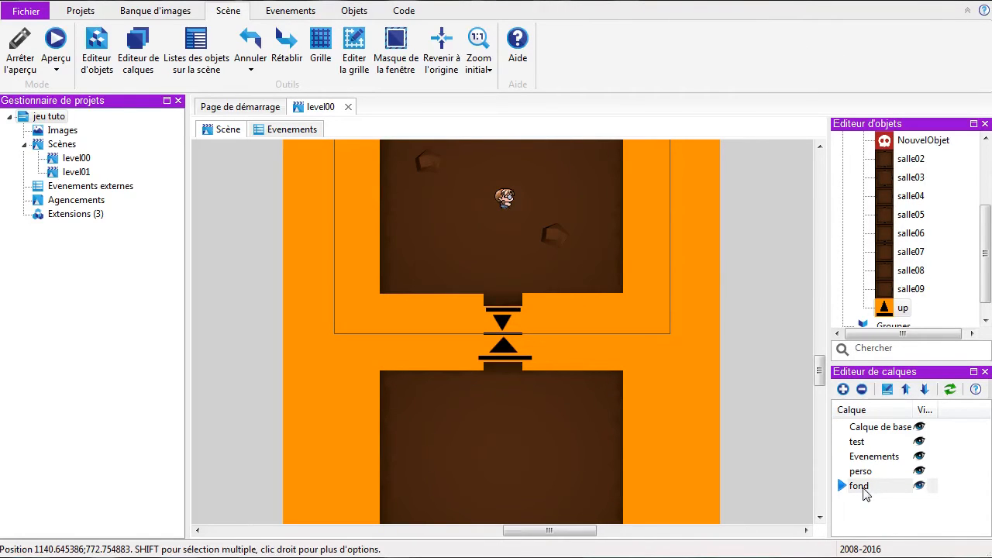
Go through the scene's layers one by one, from perso up to Calque de base, and return to the fond layer
{"action": "left_click", "coordinate": [862, 471]}
{"action": "left_click", "coordinate": [870, 459]}
{"action": "left_click", "coordinate": [874, 442]}
{"action": "left_click", "coordinate": [873, 427]}
{"action": "left_click", "coordinate": [861, 517]}
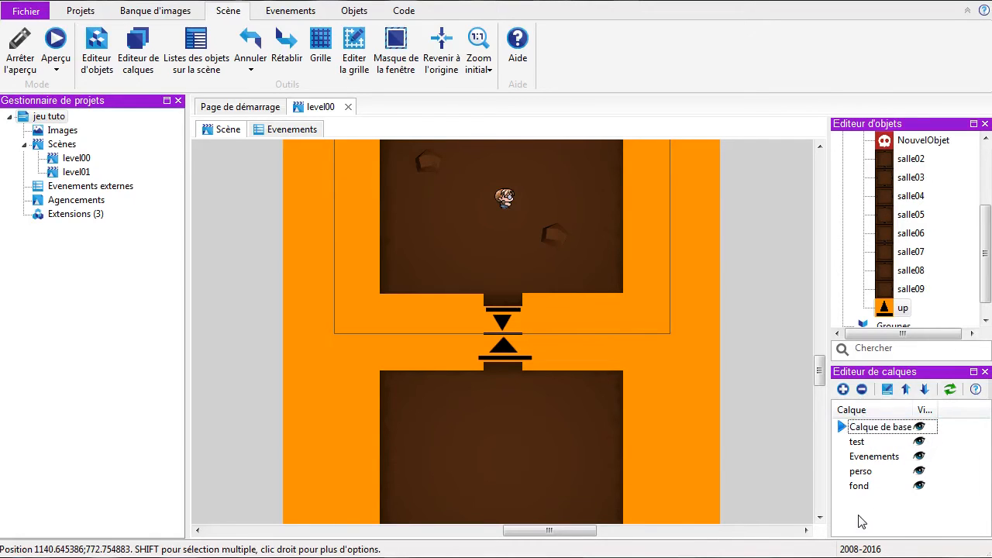
{"action": "left_click", "coordinate": [859, 472]}
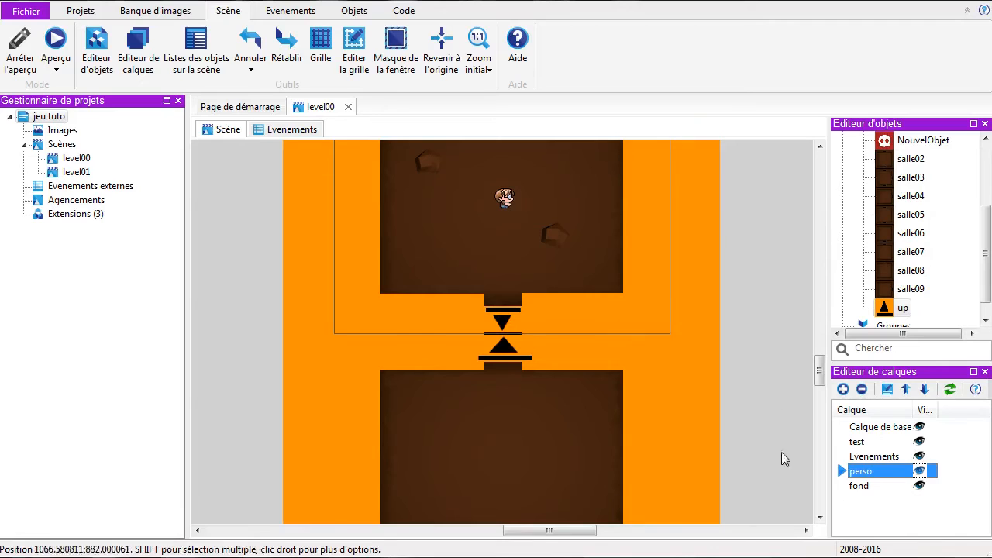
{"action": "left_click", "coordinate": [866, 485]}
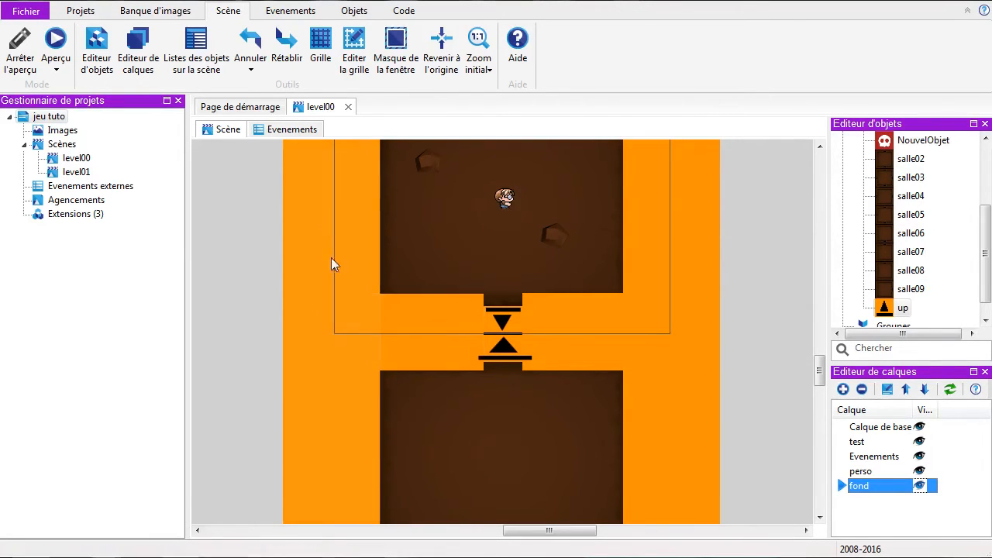
Add a camera centre Y position action to the event for the player's collision with down, using sign + and value 600
{"action": "left_click", "coordinate": [276, 129]}
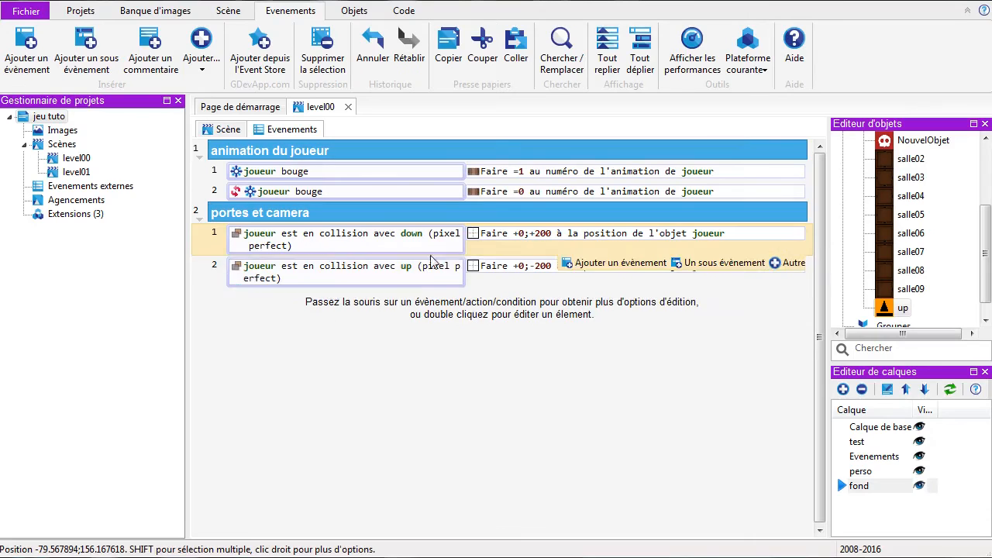
{"action": "mouse_move", "coordinate": [531, 245]}
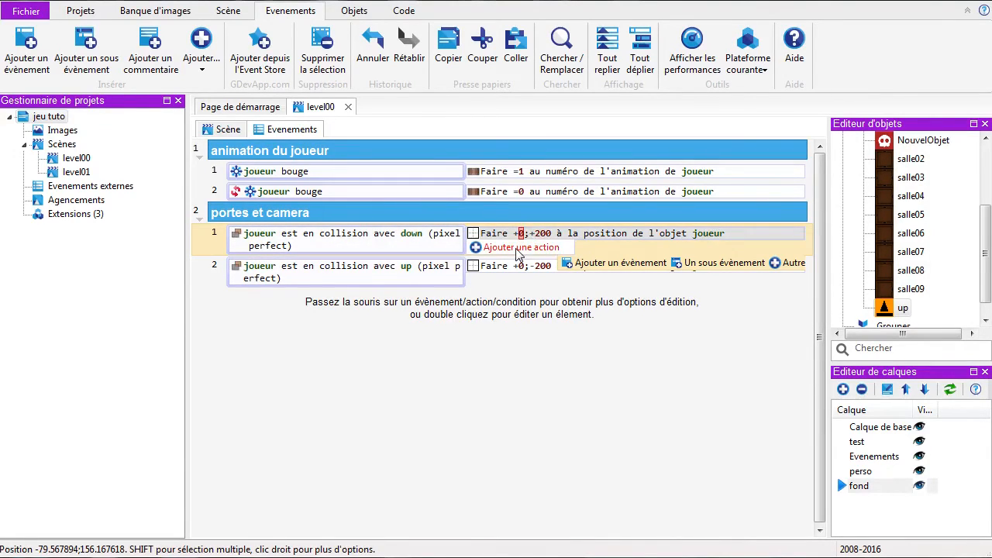
{"action": "left_click", "coordinate": [520, 247]}
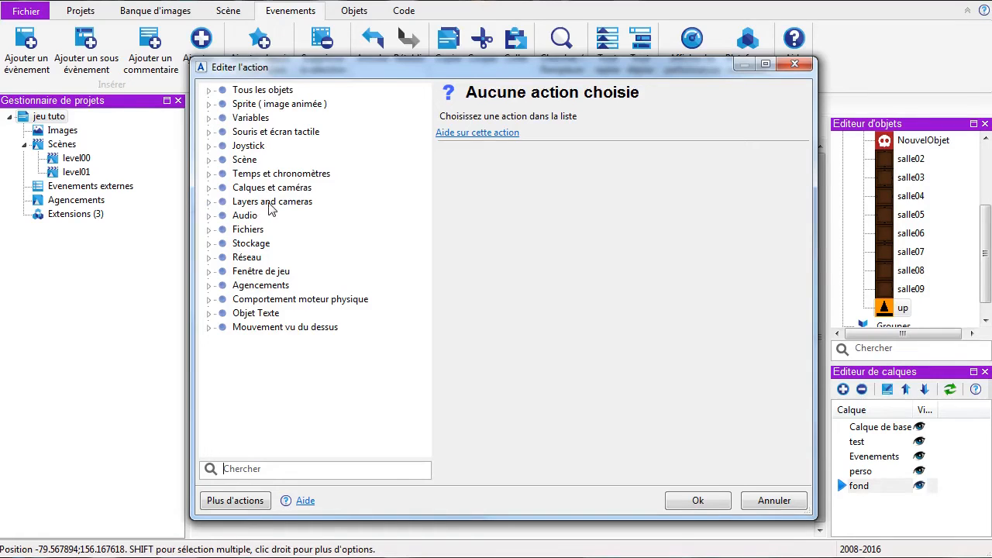
{"action": "left_click", "coordinate": [262, 189]}
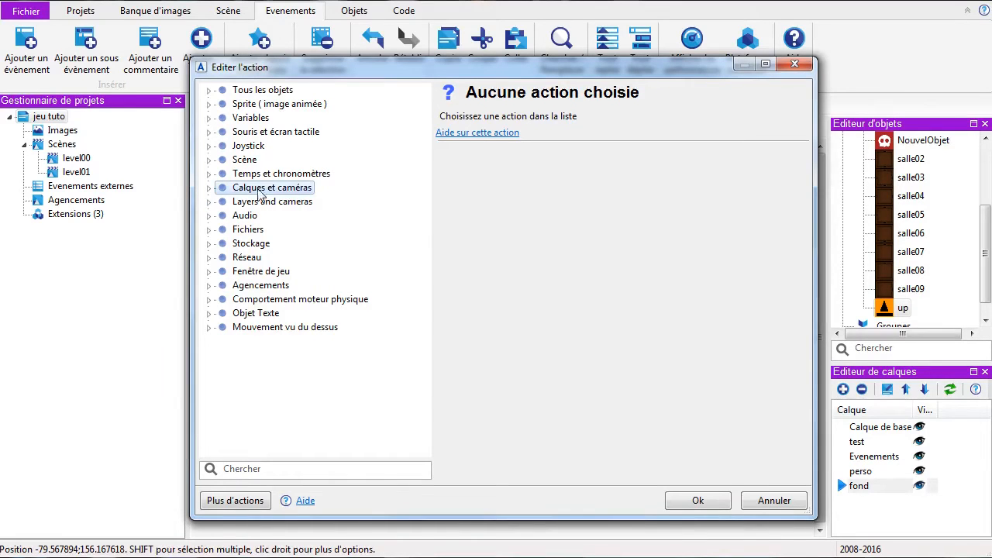
{"action": "left_click", "coordinate": [208, 190]}
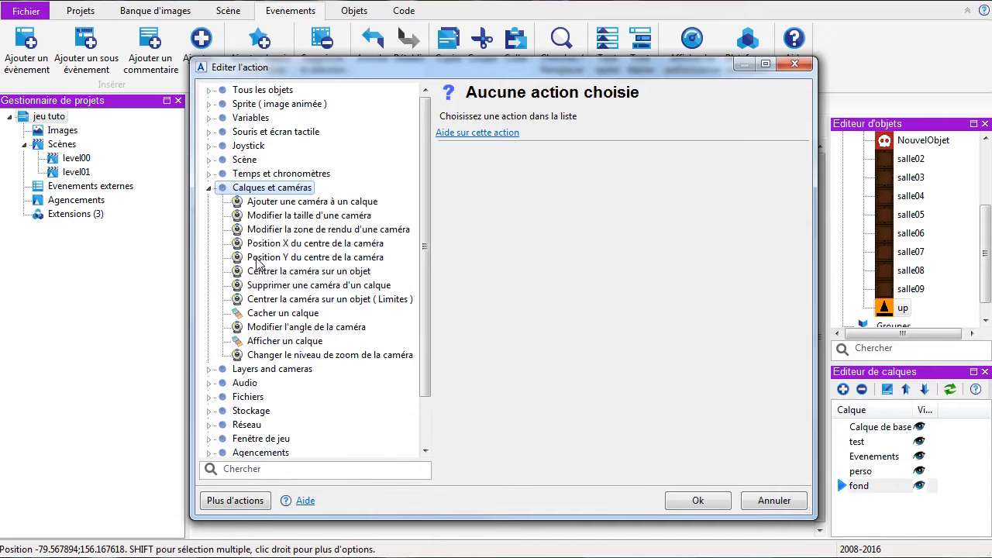
{"action": "left_click", "coordinate": [258, 262]}
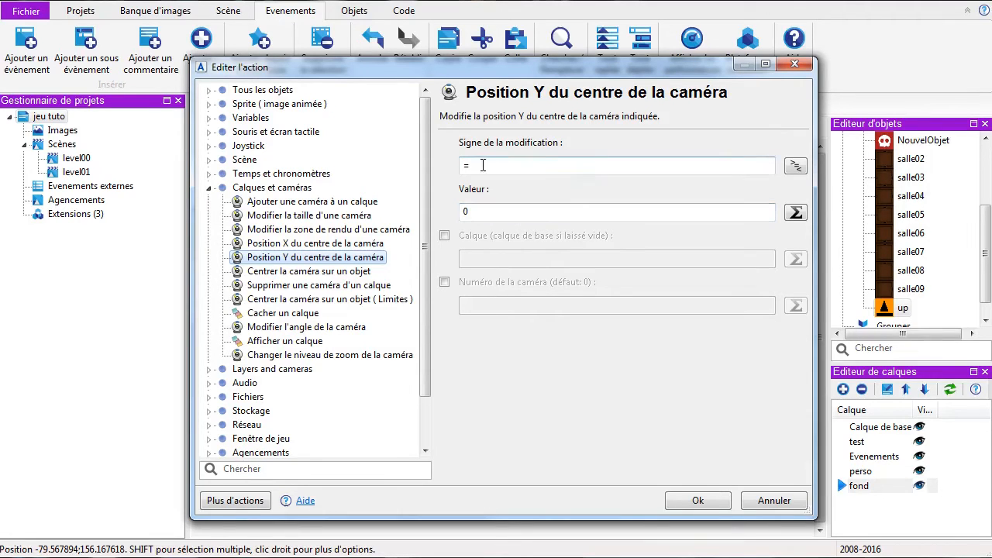
{"action": "double_click", "coordinate": [538, 167]}
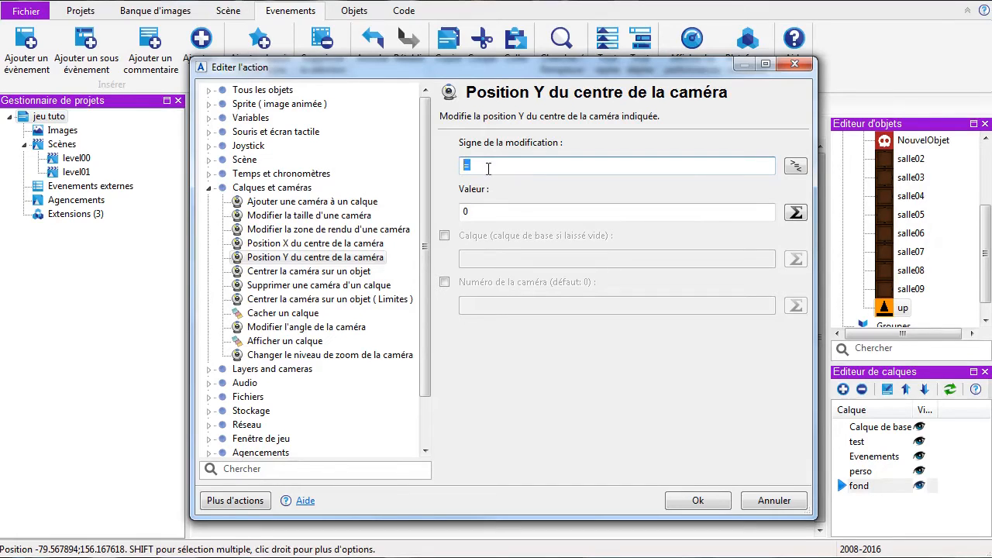
{"action": "type", "text": "+"}
{"action": "double_click", "coordinate": [474, 210]}
{"action": "type", "text": "600"}
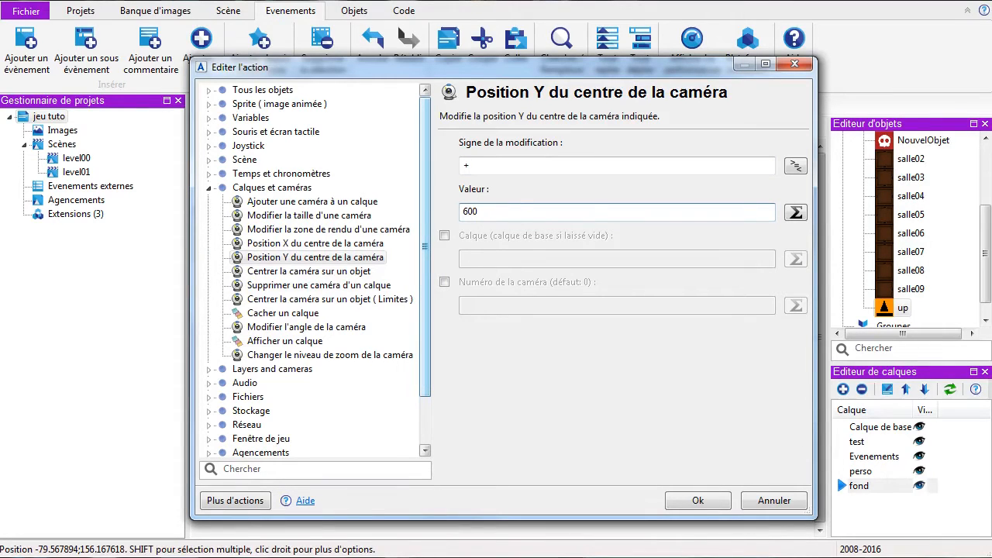
Restrict the camera Y action to the fond layer and confirm the action
{"action": "left_click", "coordinate": [445, 237]}
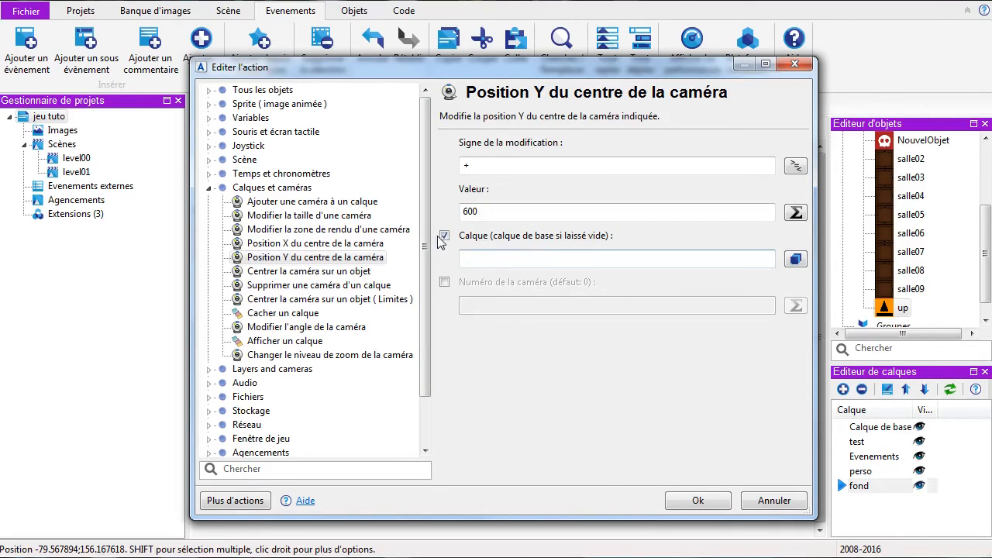
{"action": "left_click", "coordinate": [795, 261]}
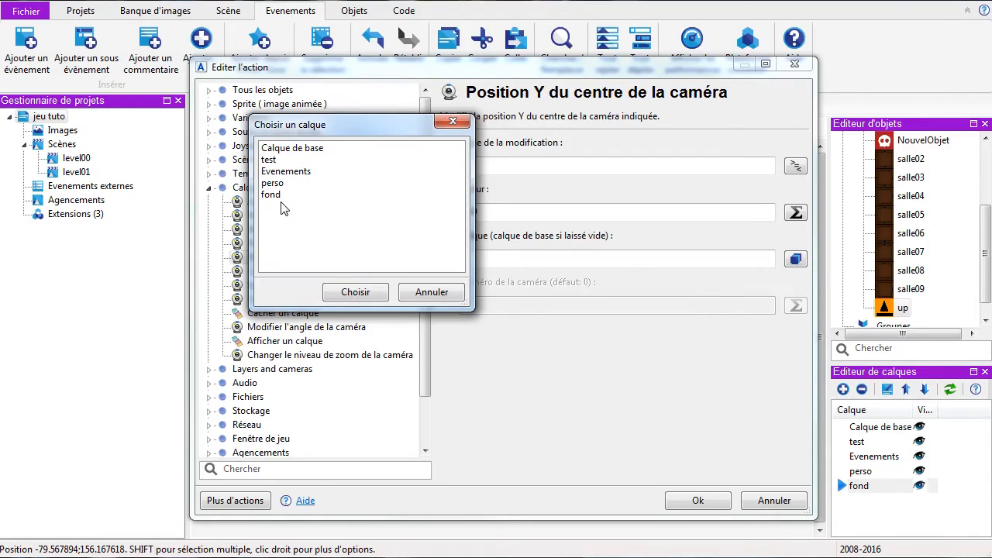
{"action": "left_click", "coordinate": [273, 196]}
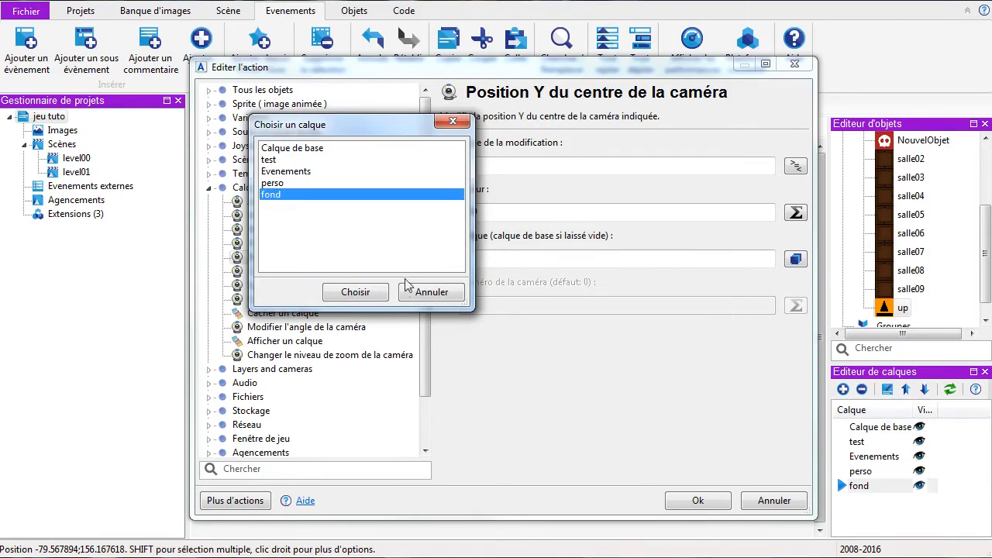
{"action": "left_click", "coordinate": [355, 293]}
{"action": "left_click", "coordinate": [697, 500]}
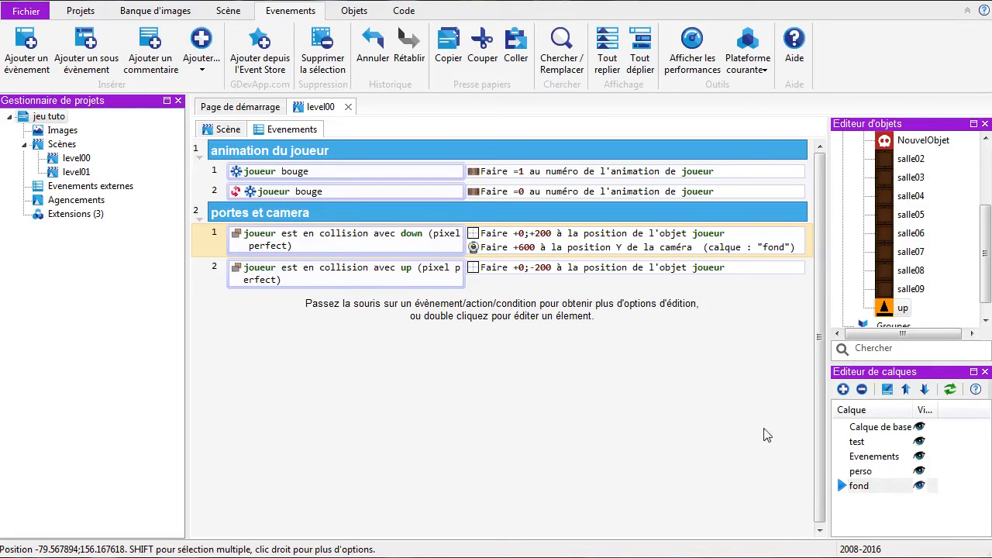
Add a second camera centre Y position action to the down collision event, with sign + and value 600
{"action": "left_click", "coordinate": [508, 263]}
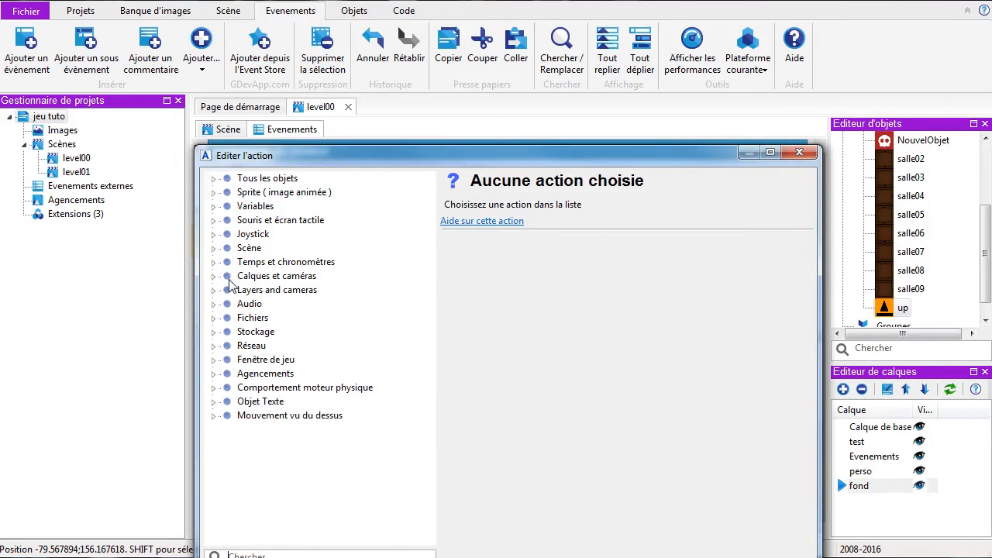
{"action": "left_click", "coordinate": [214, 276]}
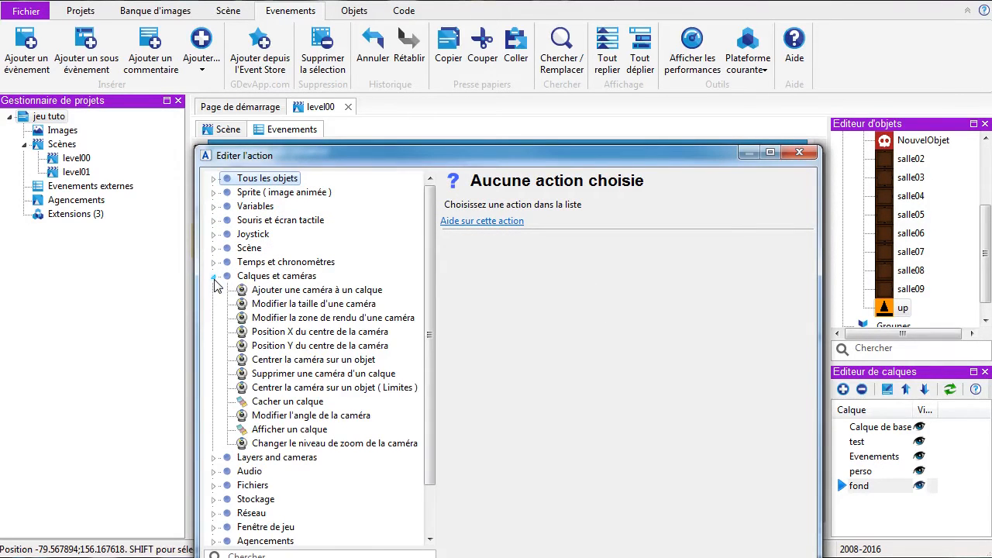
{"action": "left_click", "coordinate": [312, 348]}
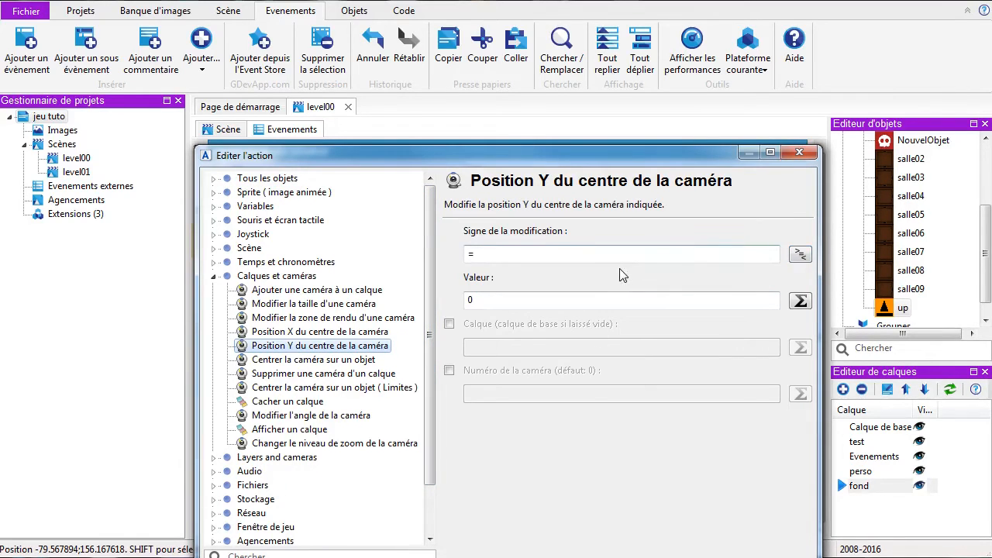
{"action": "double_click", "coordinate": [594, 253]}
{"action": "type", "text": "+"}
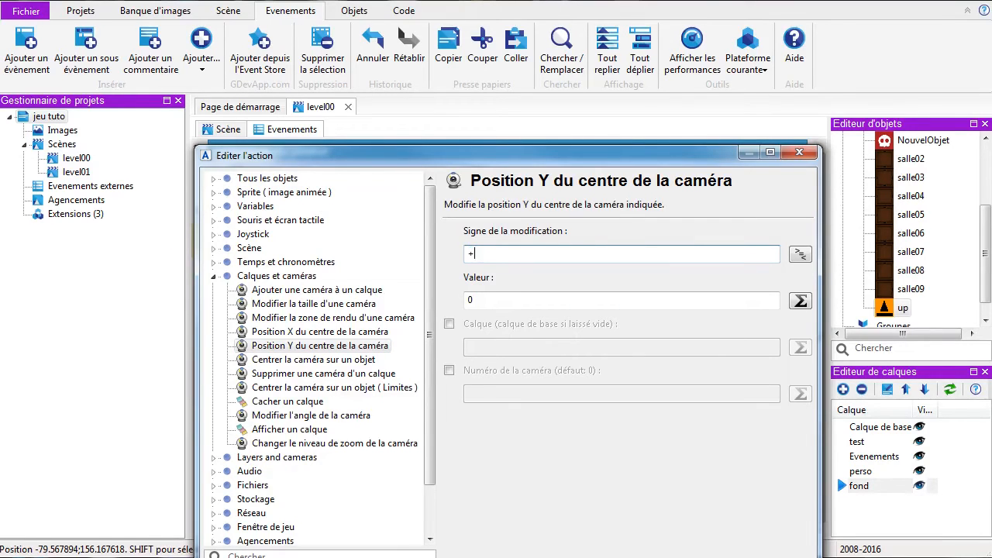
{"action": "double_click", "coordinate": [498, 301]}
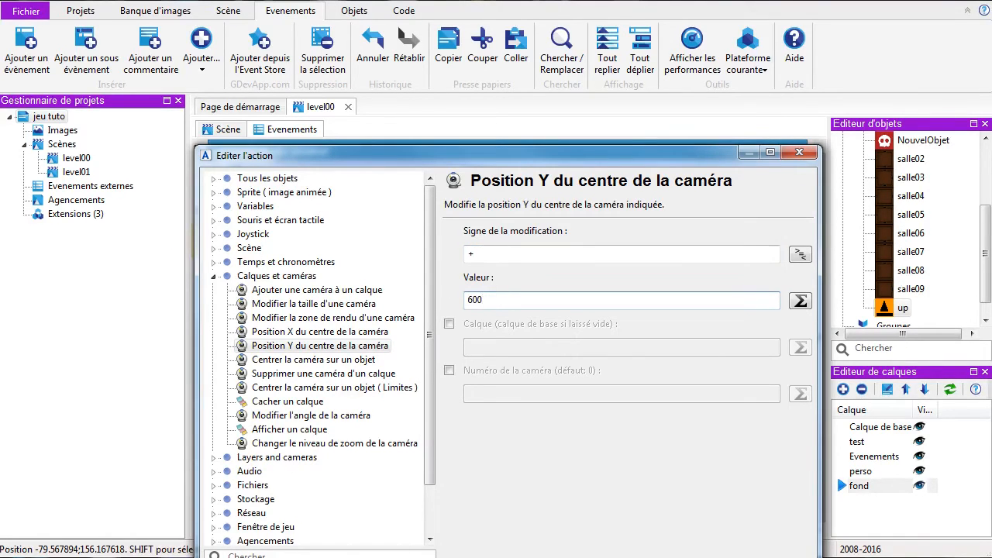
Restrict the second camera Y action of the down collision event to the Evenements layer and confirm it
{"action": "left_click", "coordinate": [450, 325]}
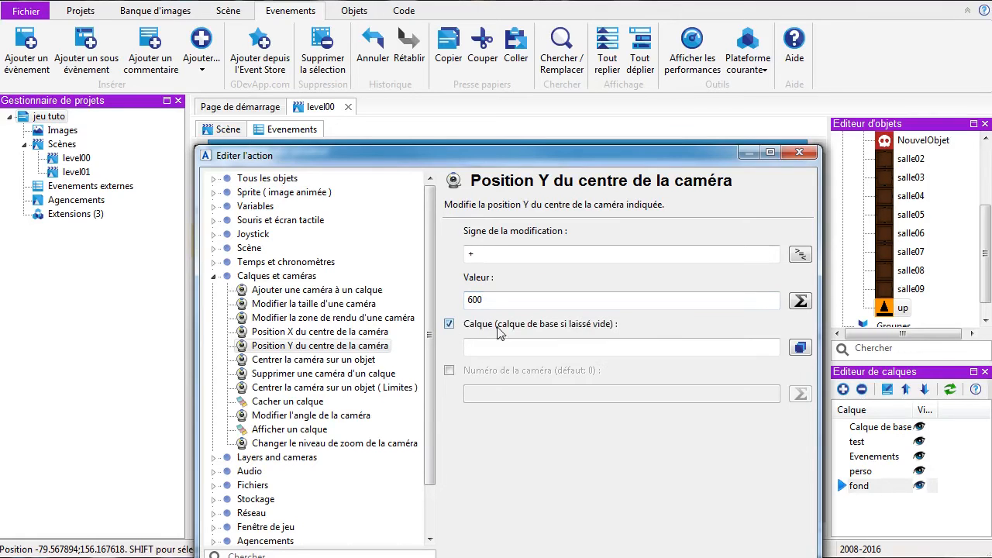
{"action": "left_click", "coordinate": [800, 348]}
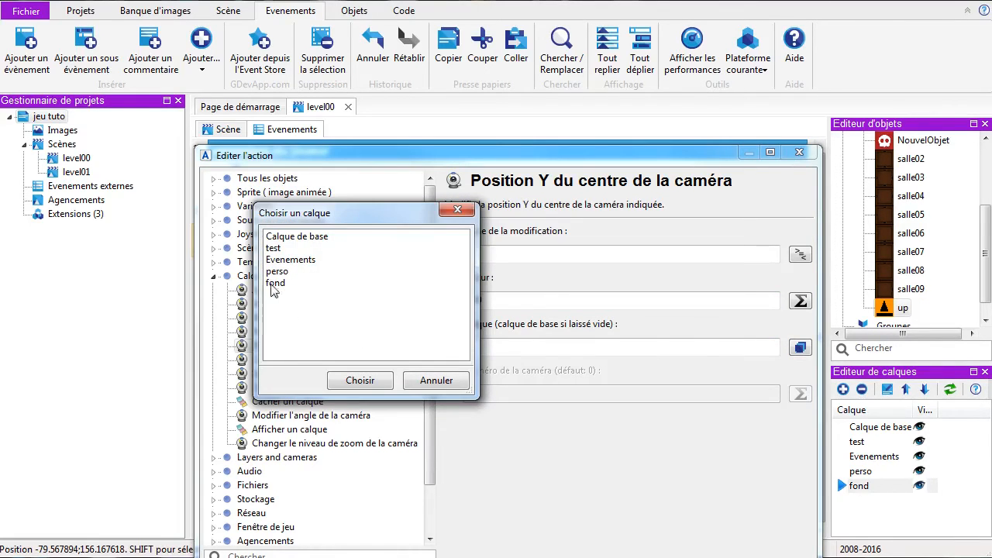
{"action": "left_click", "coordinate": [283, 260]}
{"action": "left_click", "coordinate": [364, 380]}
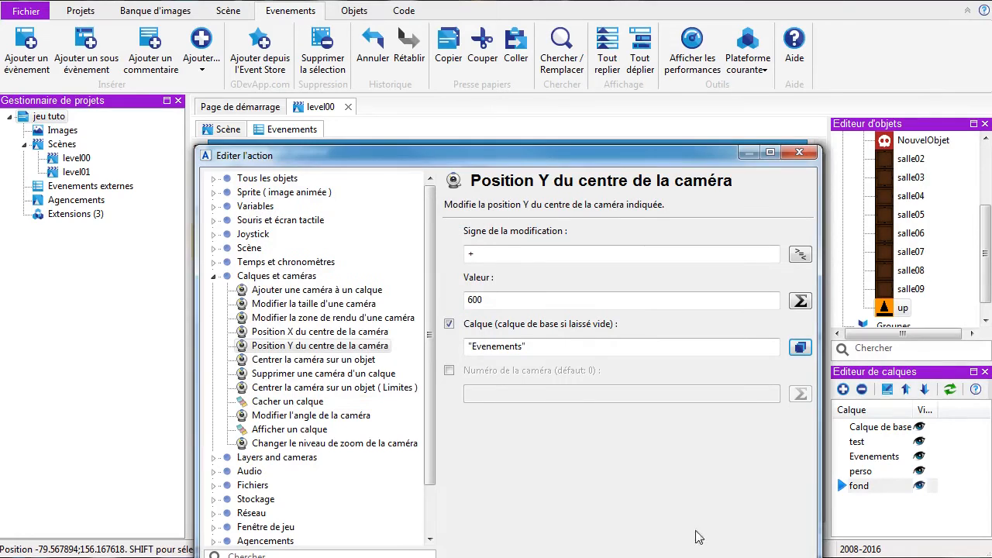
{"action": "left_click", "coordinate": [696, 536]}
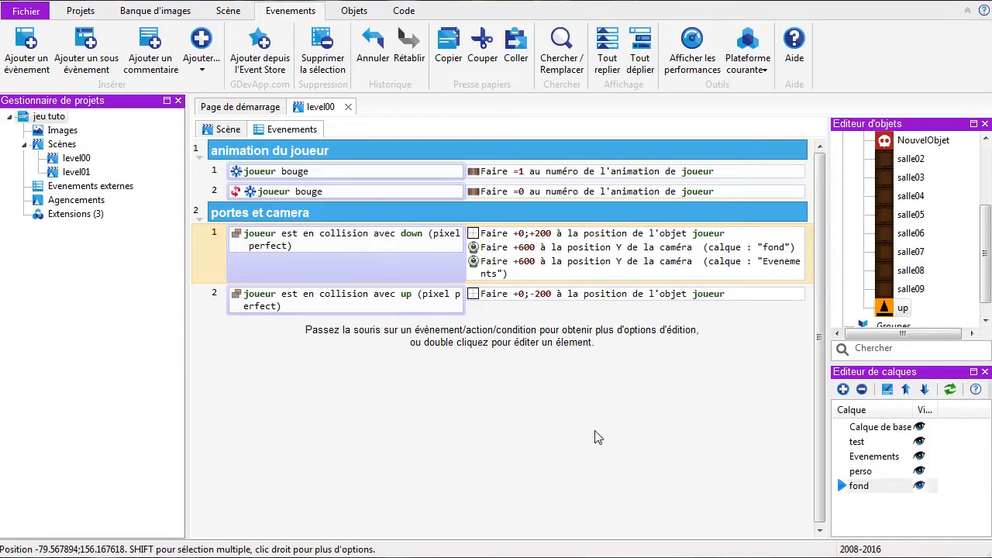
Add a third camera centre Y position action to the down collision event, with sign + and value 600
{"action": "mouse_move", "coordinate": [500, 292]}
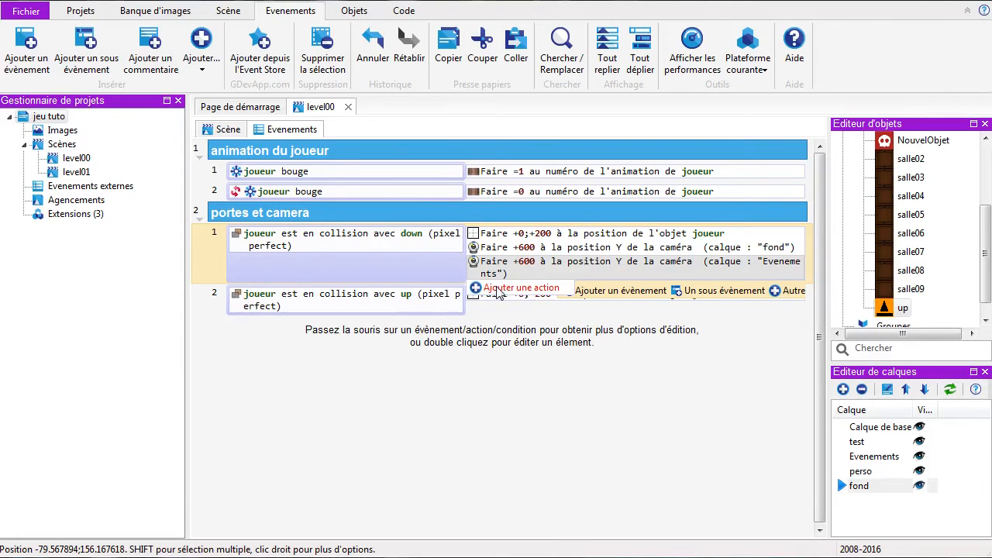
{"action": "left_click", "coordinate": [497, 288]}
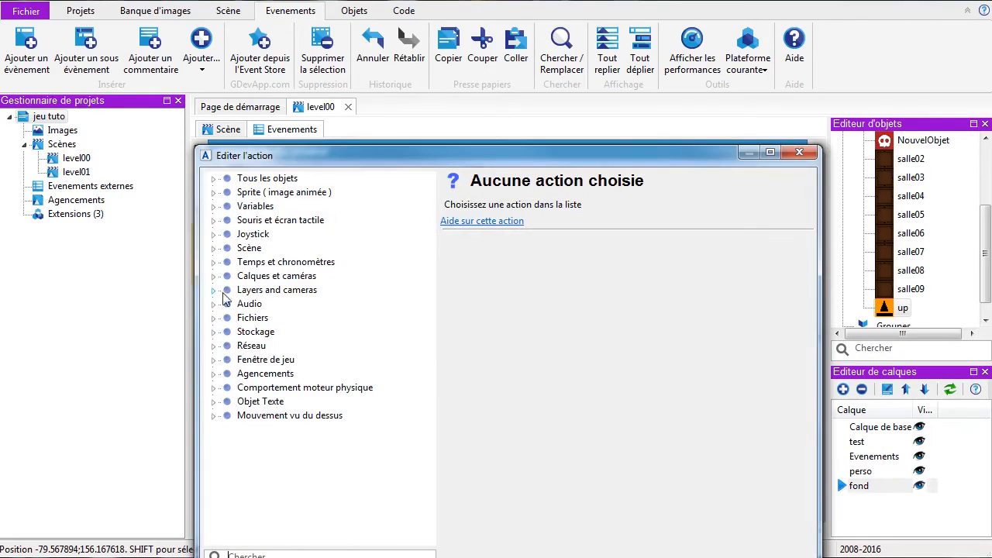
{"action": "left_click", "coordinate": [214, 276]}
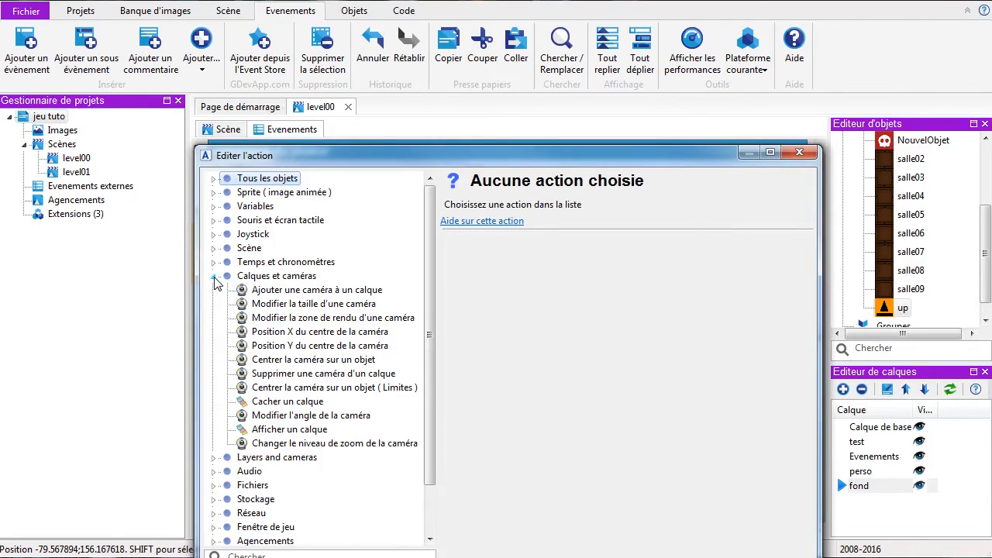
{"action": "left_click", "coordinate": [257, 346]}
{"action": "left_click", "coordinate": [711, 252]}
{"action": "type", "text": "+"}
{"action": "left_click", "coordinate": [497, 301]}
{"action": "type", "text": "600"}
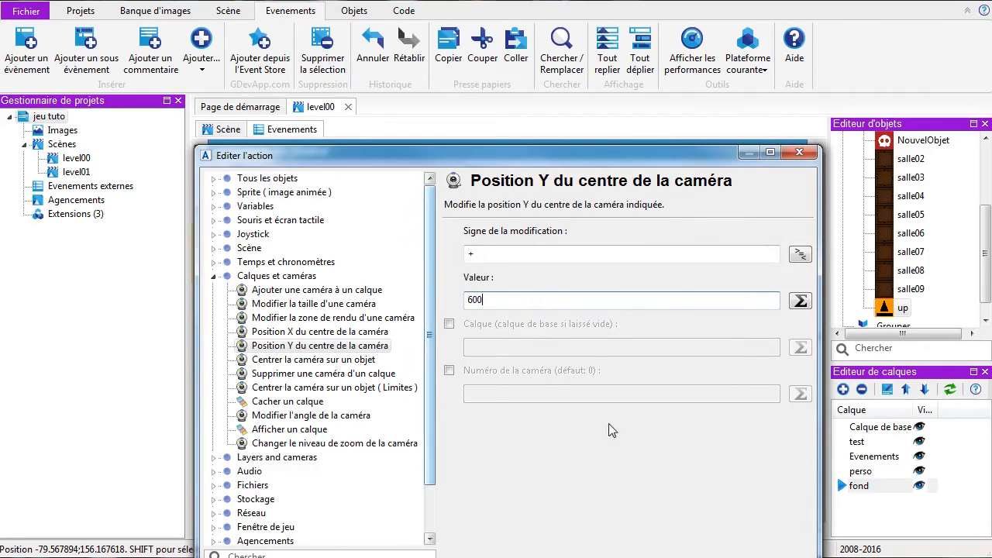
Restrict the third camera Y action to the perso layer, confirm it, and narrow the conditions column of the event sheet
{"action": "left_click", "coordinate": [450, 325]}
{"action": "left_click", "coordinate": [800, 347]}
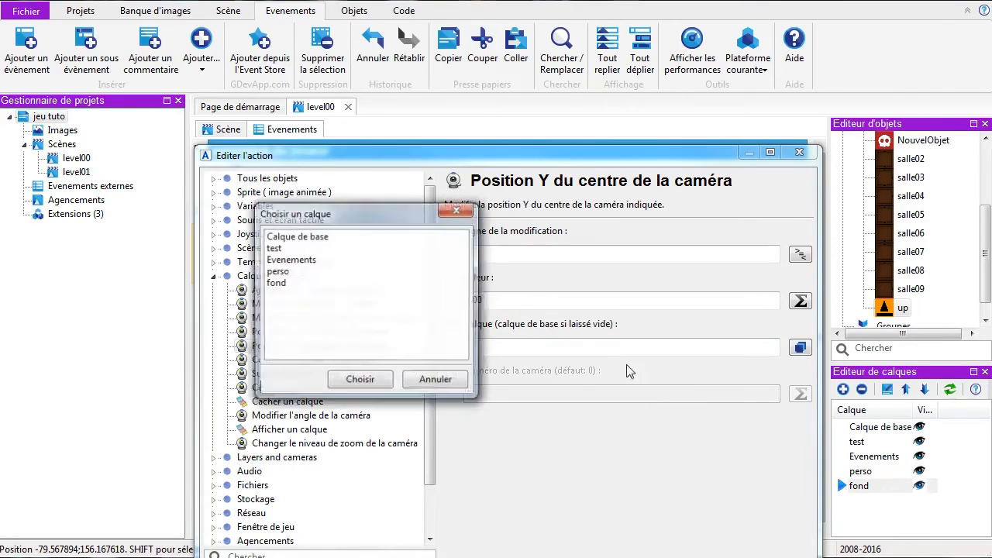
{"action": "left_click", "coordinate": [275, 272]}
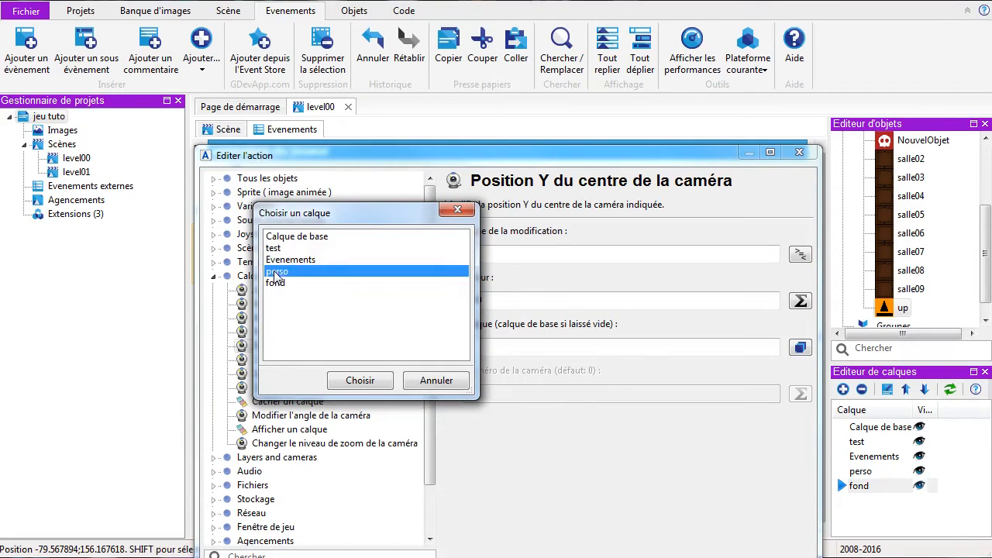
{"action": "left_click", "coordinate": [360, 380]}
{"action": "key", "text": "Return"}
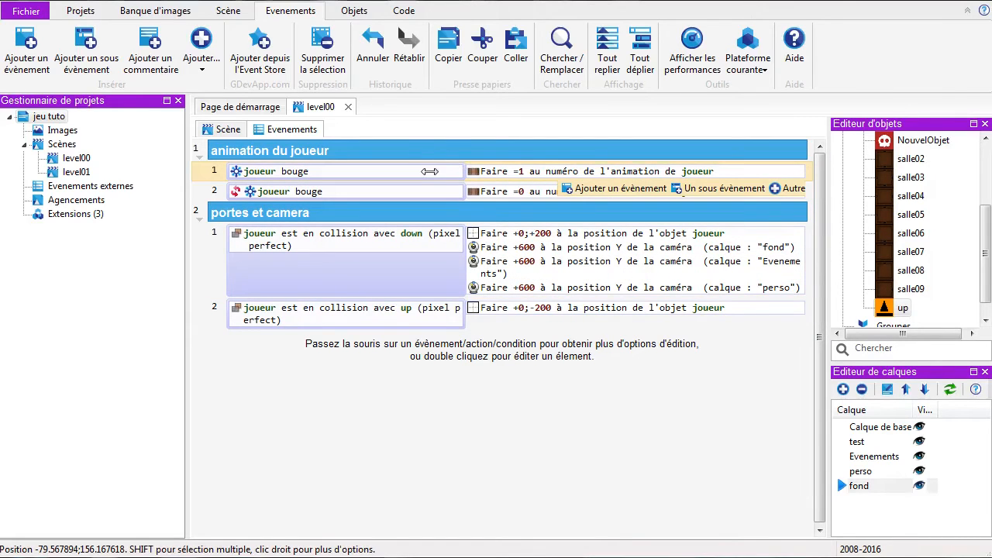
{"action": "left_click_drag", "start_coordinate": [470, 174], "coordinate": [427, 175]}
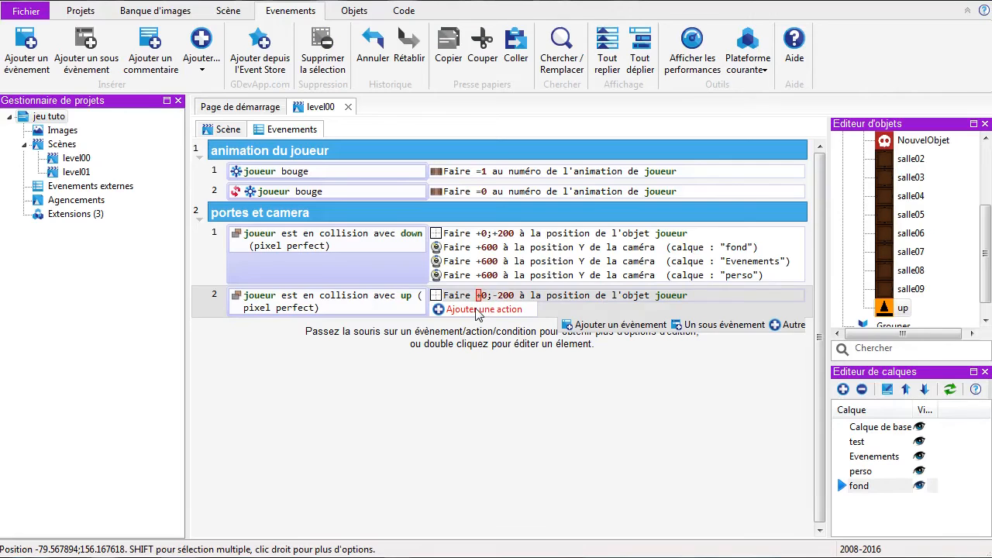
Add a camera centre Y position action to the event for the player's collision with up, using sign - and value 600
{"action": "left_click", "coordinate": [477, 310]}
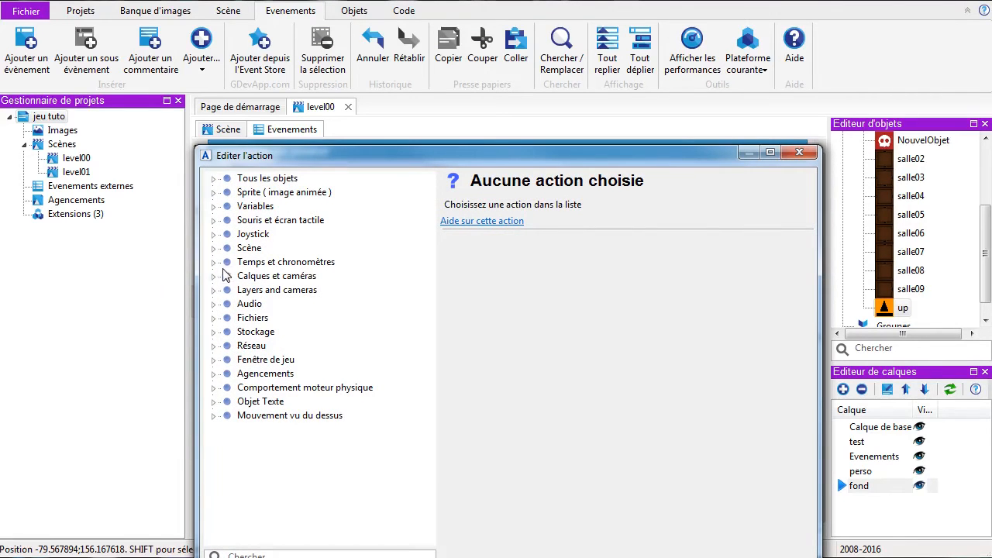
{"action": "left_click", "coordinate": [223, 274]}
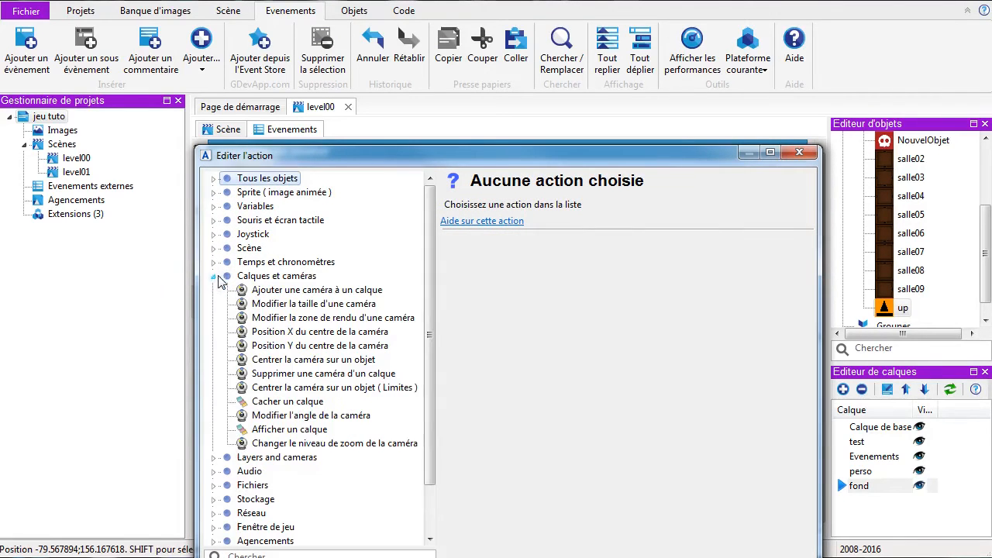
{"action": "left_click", "coordinate": [286, 347]}
{"action": "left_click", "coordinate": [608, 255]}
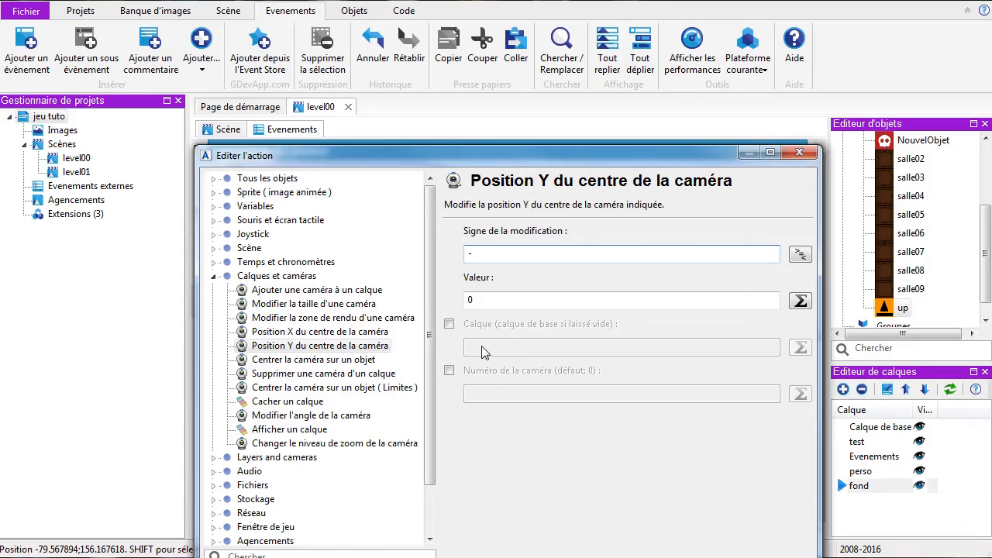
{"action": "left_click", "coordinate": [491, 299]}
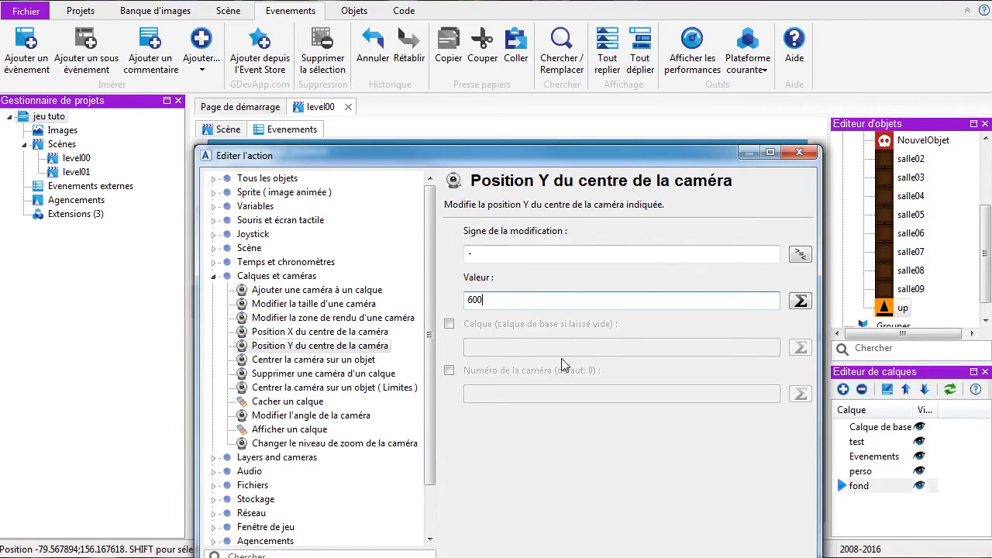
Restrict the up collision event's camera Y action to the fond layer and confirm the action
{"action": "left_click", "coordinate": [449, 324]}
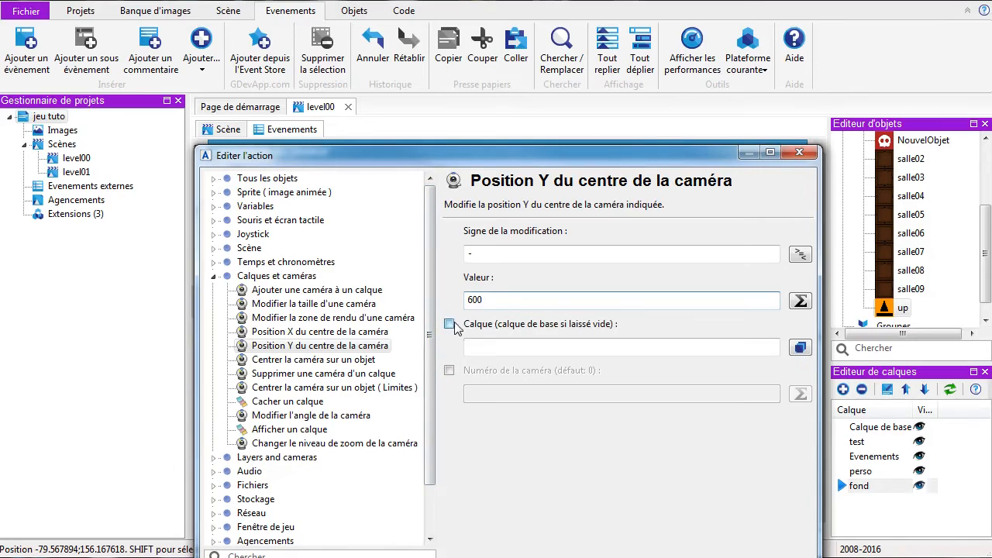
{"action": "left_click", "coordinate": [801, 349]}
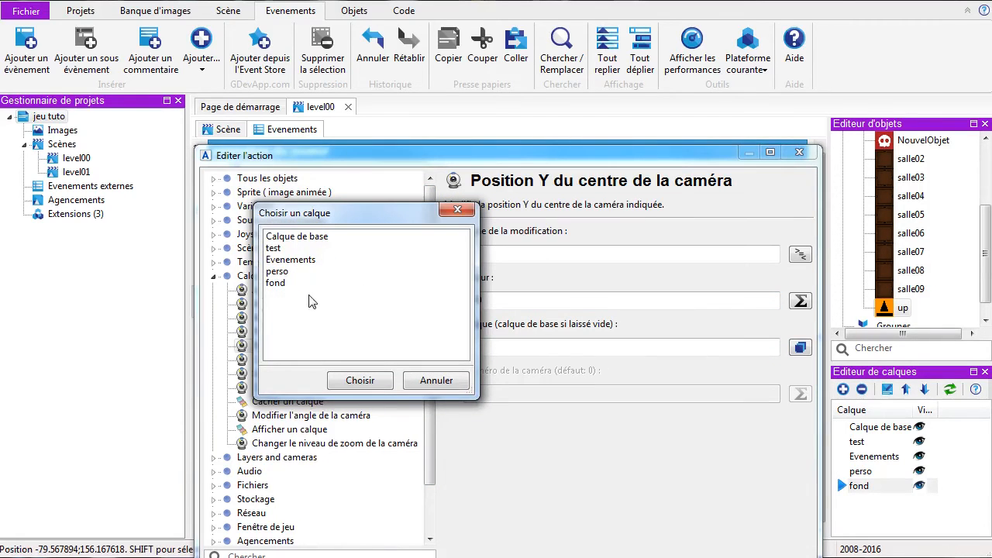
{"action": "left_click", "coordinate": [275, 284]}
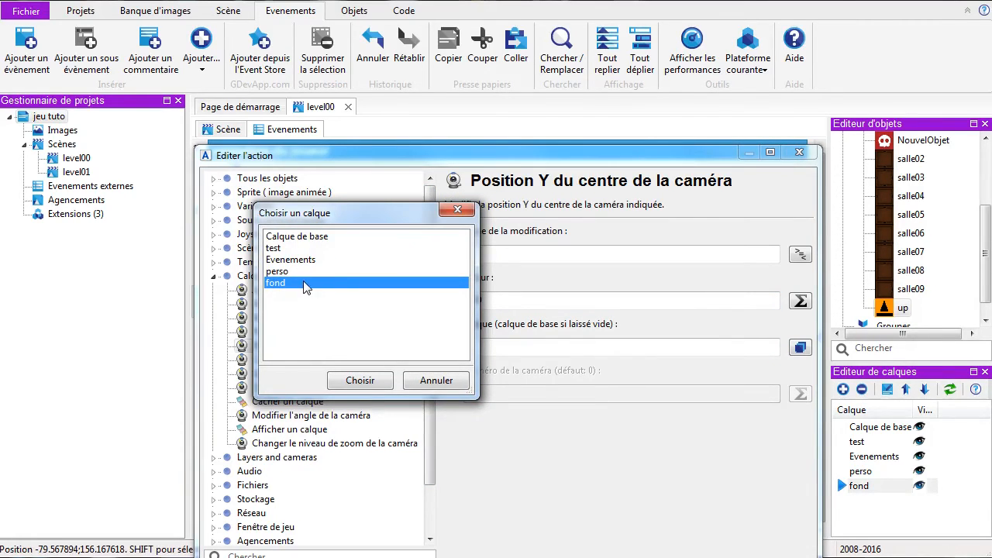
{"action": "left_click", "coordinate": [369, 386]}
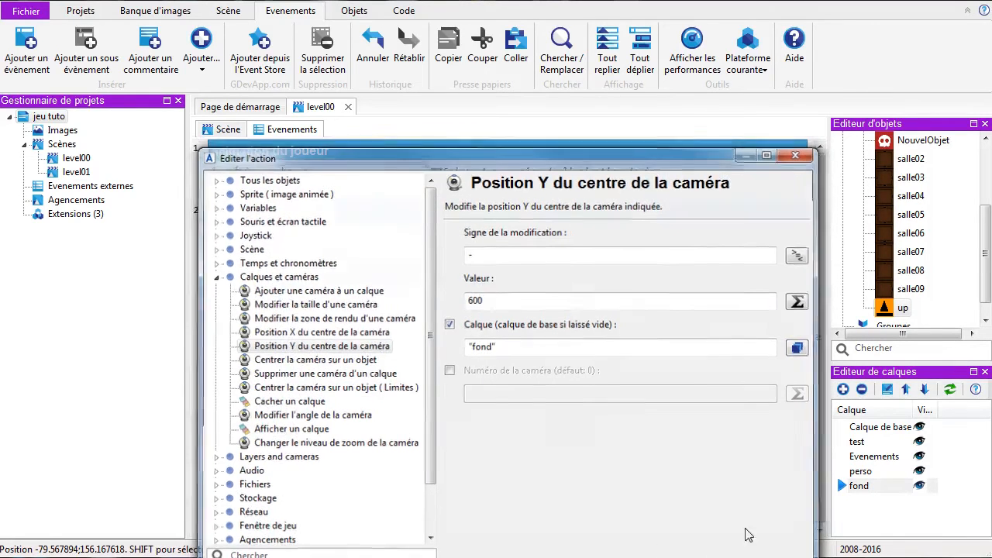
{"action": "left_click", "coordinate": [747, 534]}
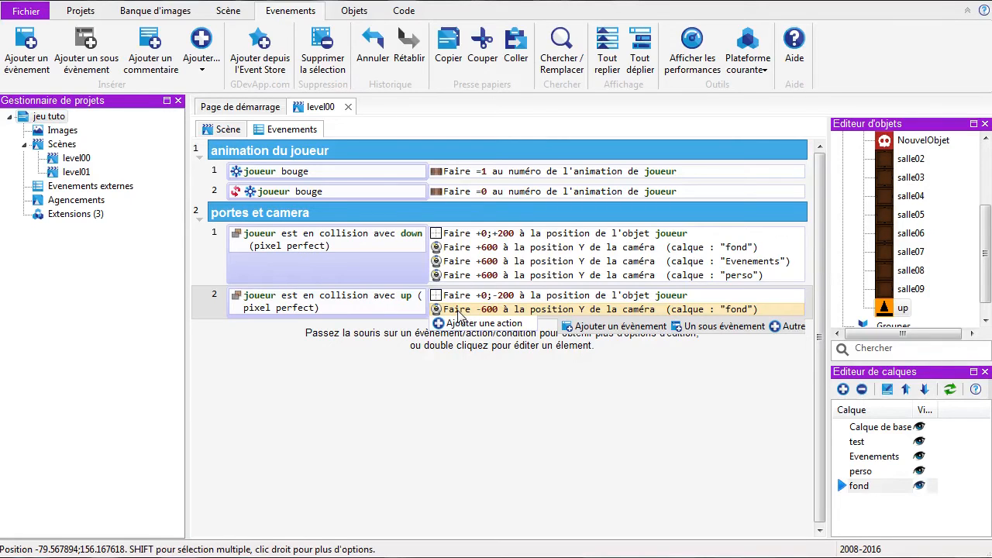
Paste two copies of the -600 camera action into the up collision event and assign one copy to the Evenements layer
{"action": "key", "text": "ctrl+v"}
{"action": "key", "text": "ctrl+v"}
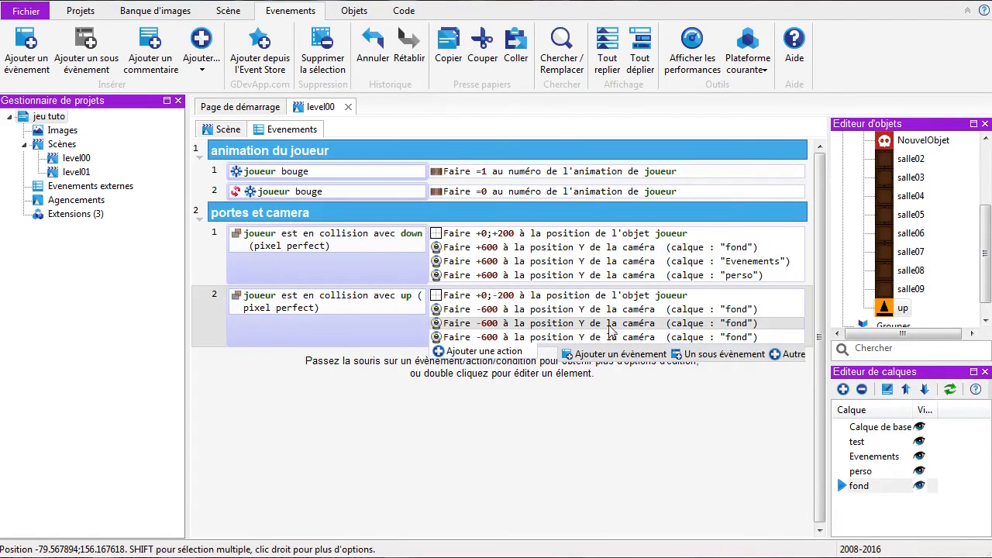
{"action": "double_click", "coordinate": [593, 327]}
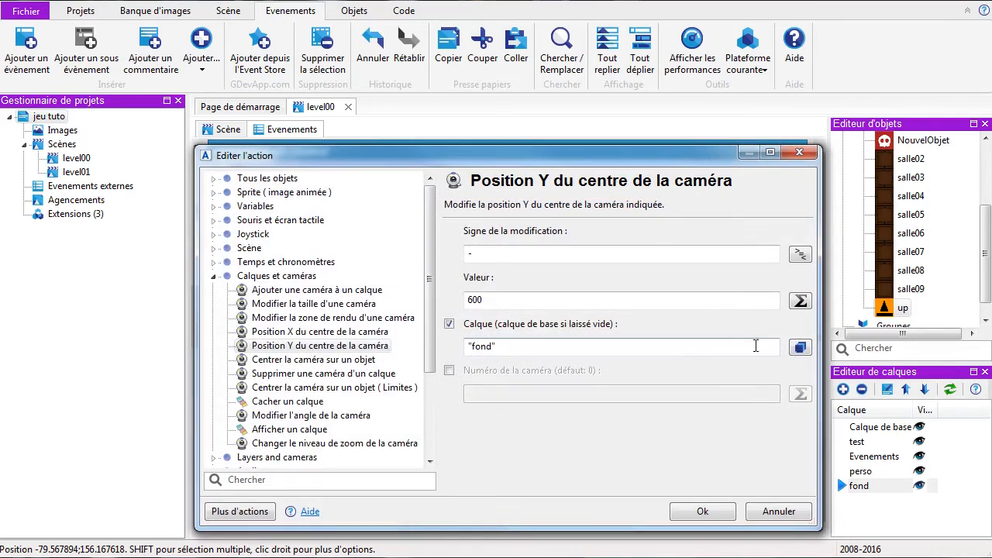
{"action": "left_click", "coordinate": [796, 349]}
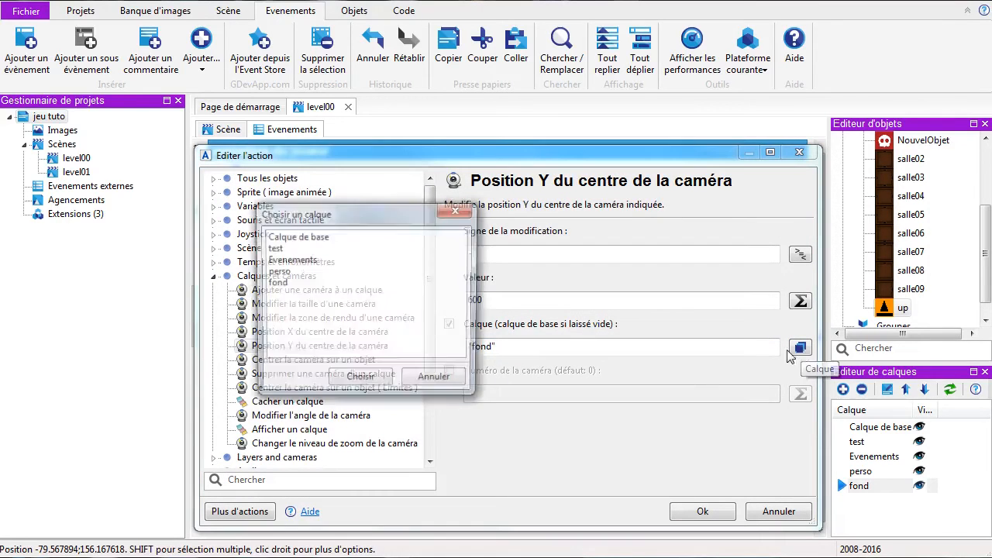
{"action": "left_click", "coordinate": [300, 260]}
{"action": "left_click", "coordinate": [353, 379]}
{"action": "left_click", "coordinate": [699, 511]}
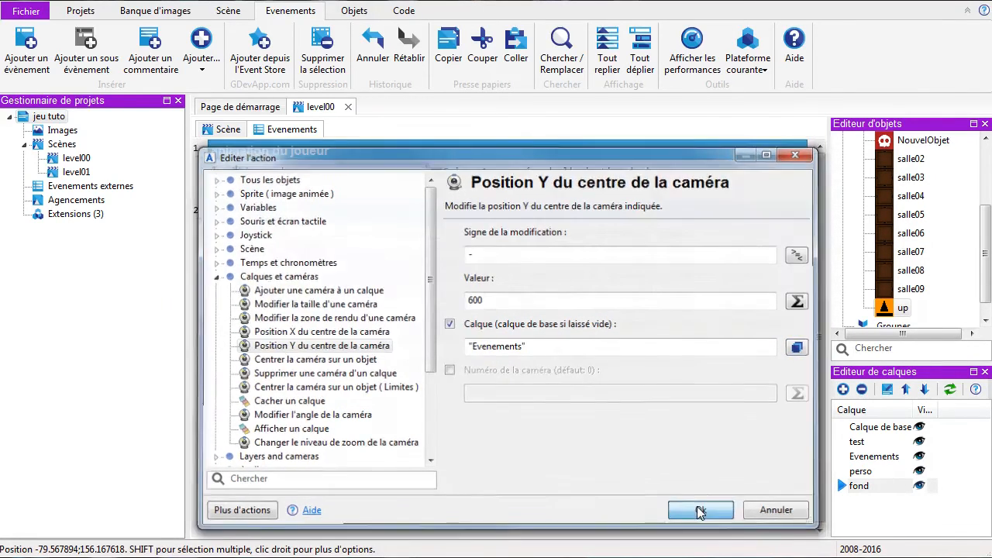
Change the layer of the remaining copied camera action in the up collision event to perso
{"action": "double_click", "coordinate": [555, 323]}
{"action": "left_click", "coordinate": [797, 347]}
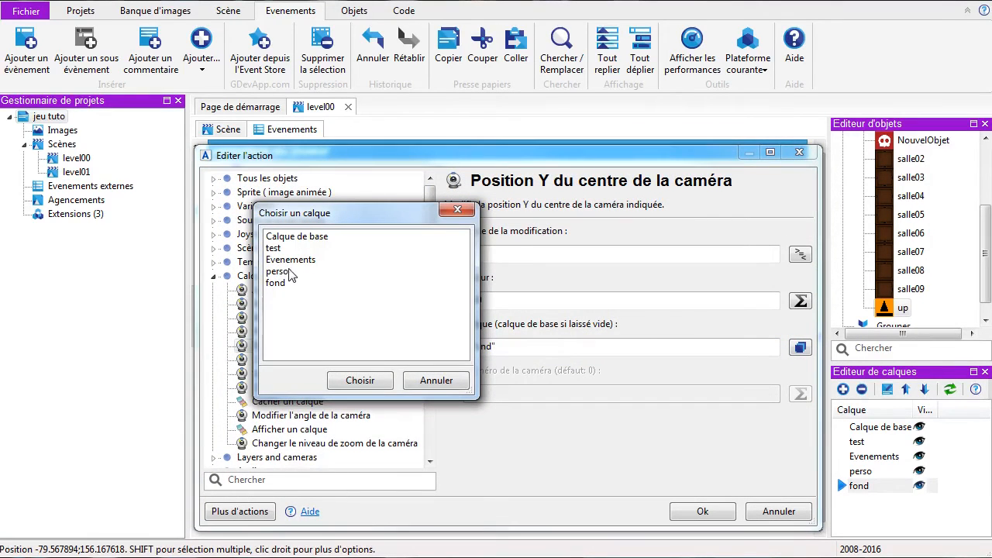
{"action": "left_click", "coordinate": [288, 272]}
{"action": "left_click", "coordinate": [364, 383]}
{"action": "left_click", "coordinate": [688, 510]}
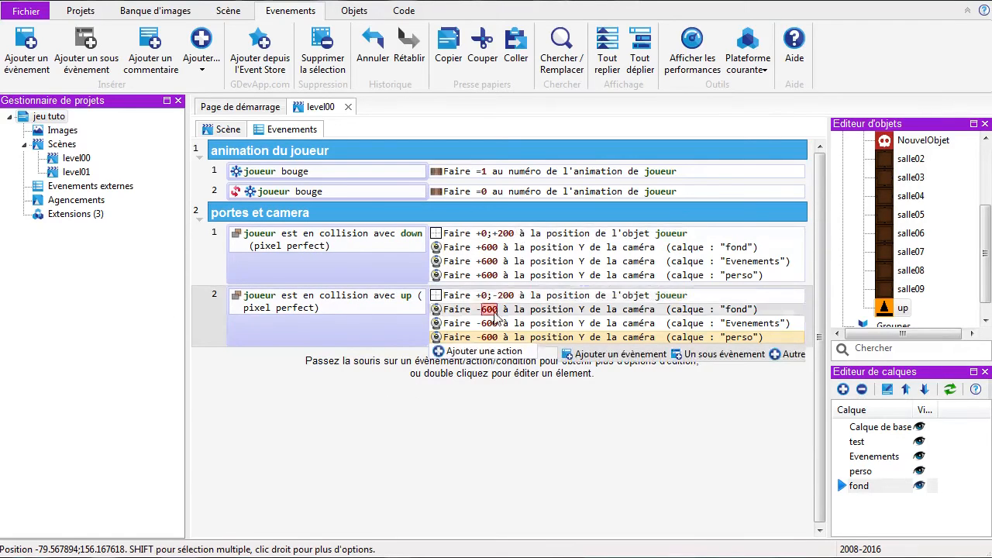
Preview the level00 scene, walk the player down and up through the doors between the two rooms, and stop the preview
{"action": "left_click", "coordinate": [218, 131]}
{"action": "left_click", "coordinate": [53, 40]}
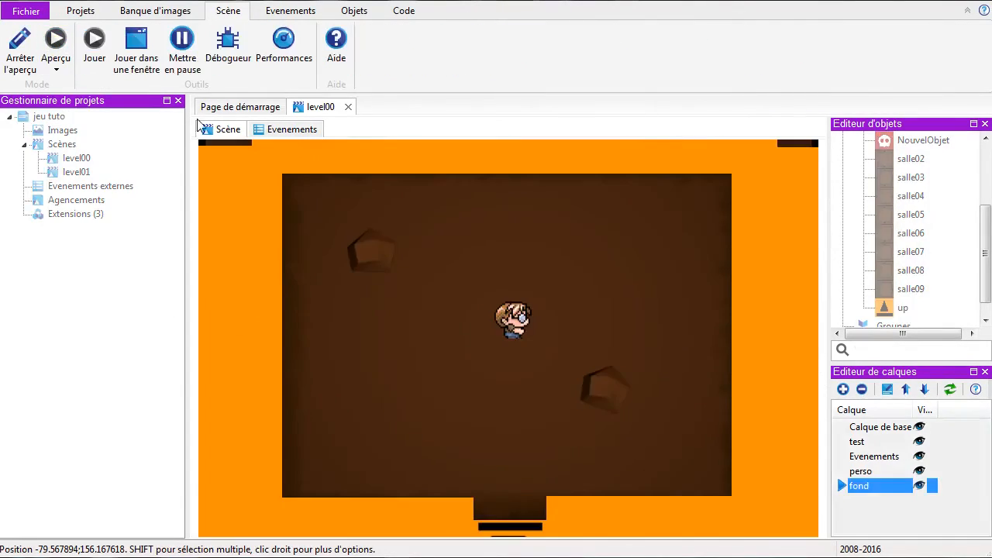
{"action": "key", "text": "Down"}
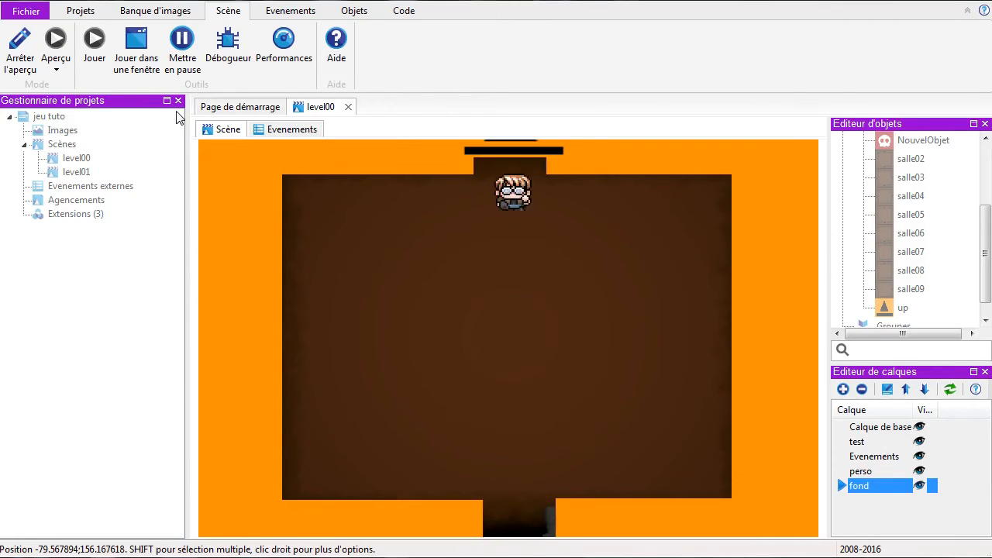
{"action": "key", "text": "Down"}
{"action": "key", "text": "Up"}
{"action": "key", "text": "Down"}
{"action": "key", "text": "Up"}
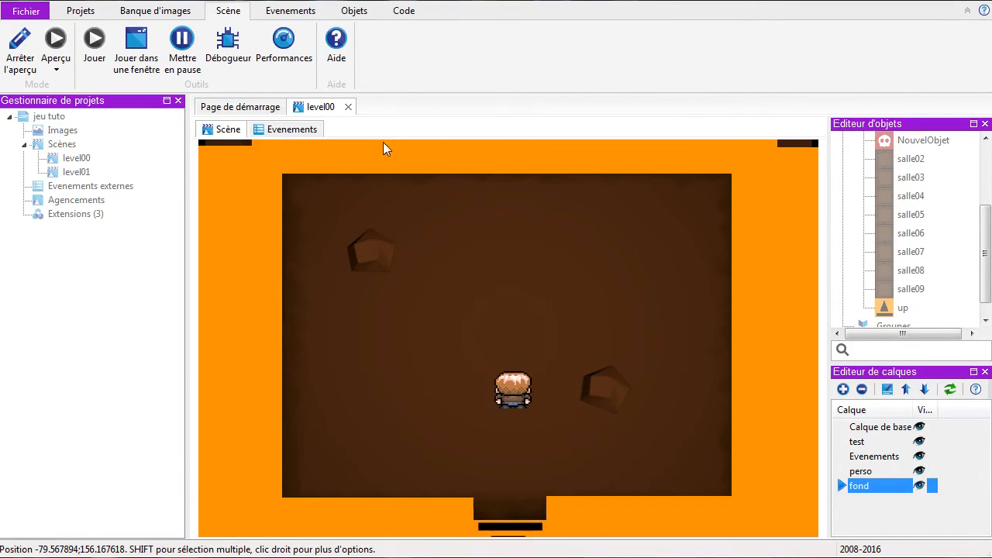
{"action": "left_click", "coordinate": [20, 48]}
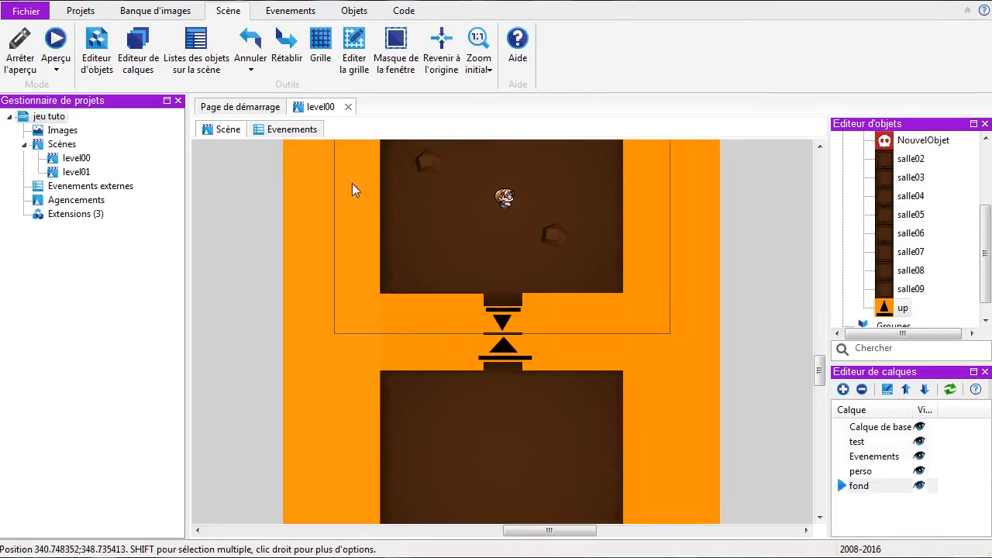
Hide the Evenements layer and test the passage between the rooms again in a scene preview
{"action": "left_click", "coordinate": [919, 457]}
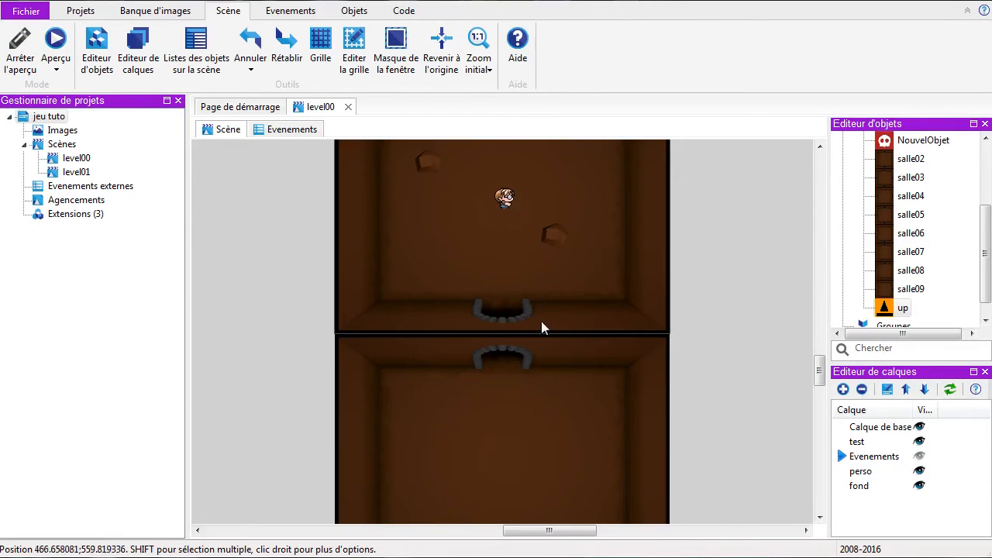
{"action": "left_click", "coordinate": [55, 42]}
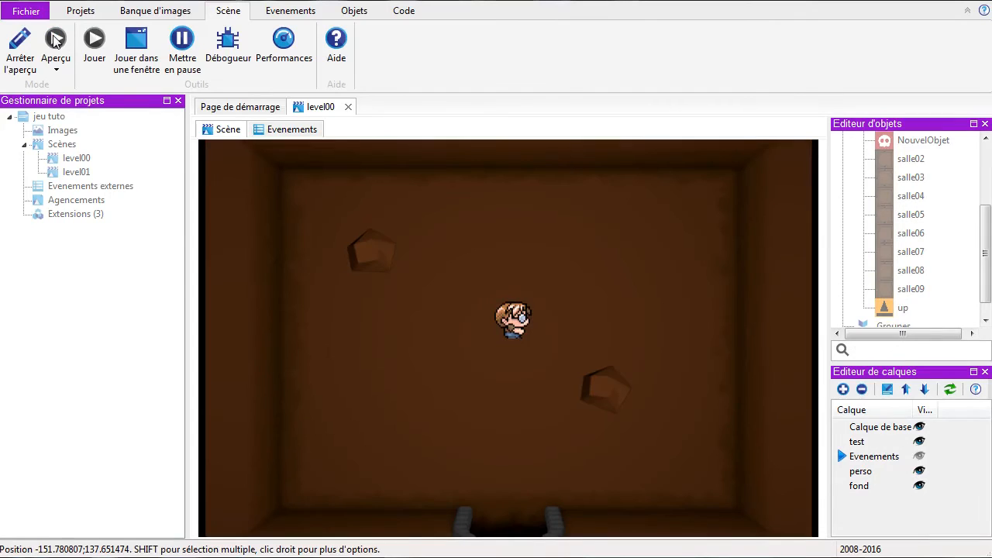
{"action": "key", "text": "Down"}
{"action": "key", "text": "Up"}
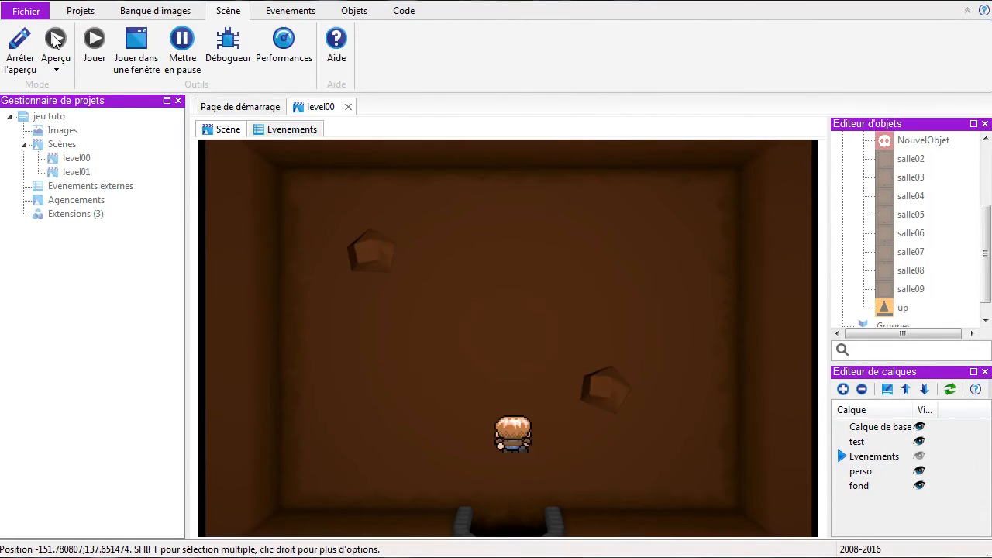
{"action": "left_click", "coordinate": [21, 42]}
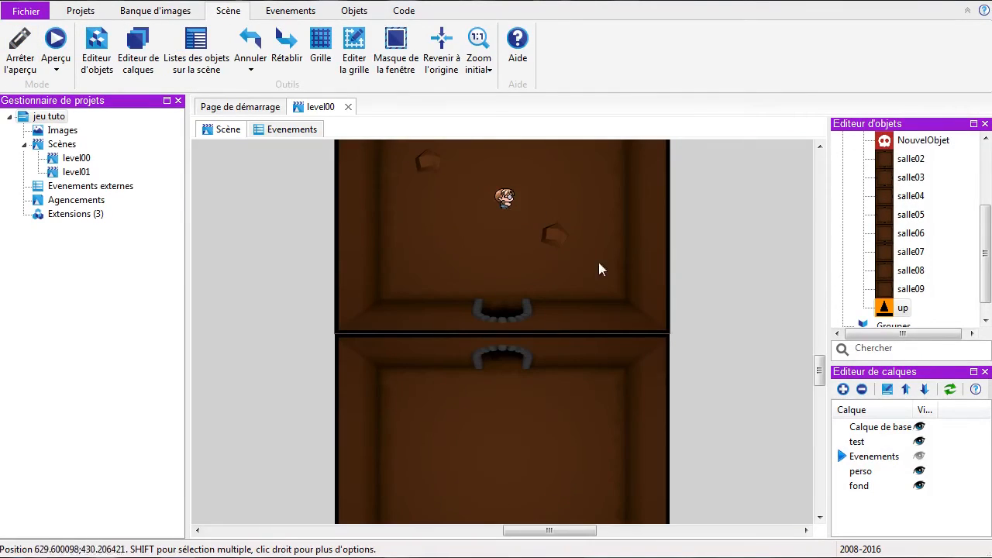
Show the Evenements layer again and copy the paired down and up triggers to the doorway below the second room
{"action": "left_click", "coordinate": [917, 458]}
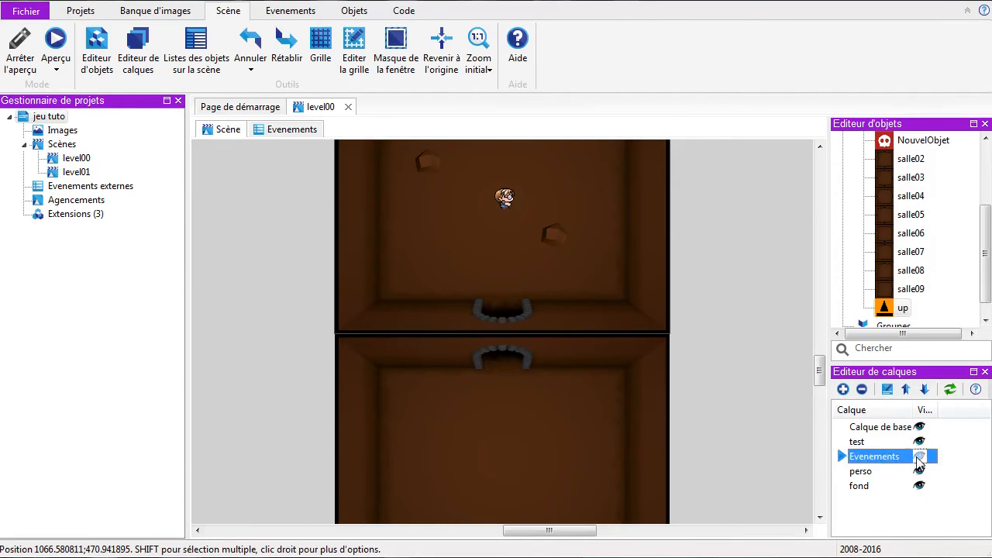
{"action": "left_click", "coordinate": [919, 457]}
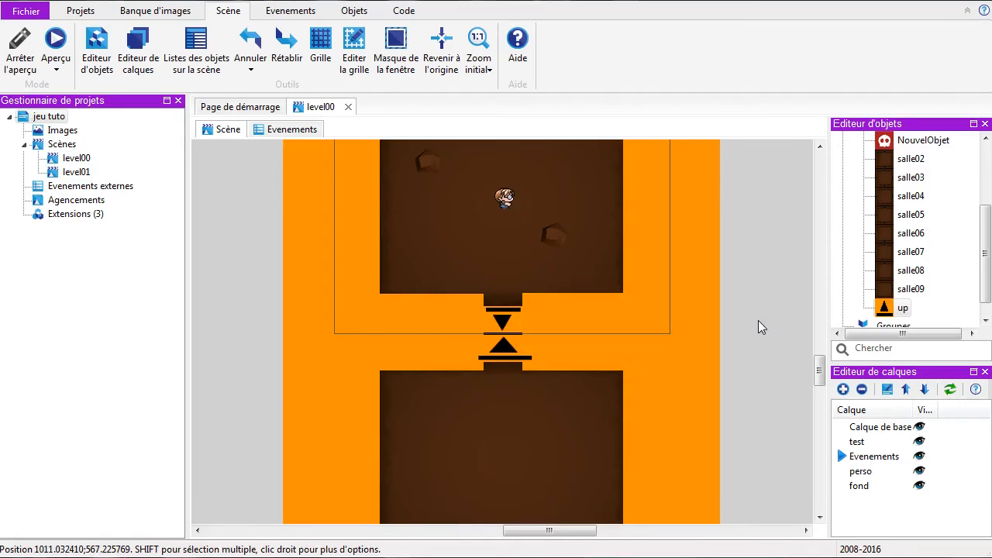
{"action": "scroll", "coordinate": [728, 329], "scroll_direction": "down", "scroll_amount": 2, "text": "ctrl"}
{"action": "scroll", "coordinate": [717, 342], "scroll_direction": "down", "scroll_amount": 1, "text": "ctrl"}
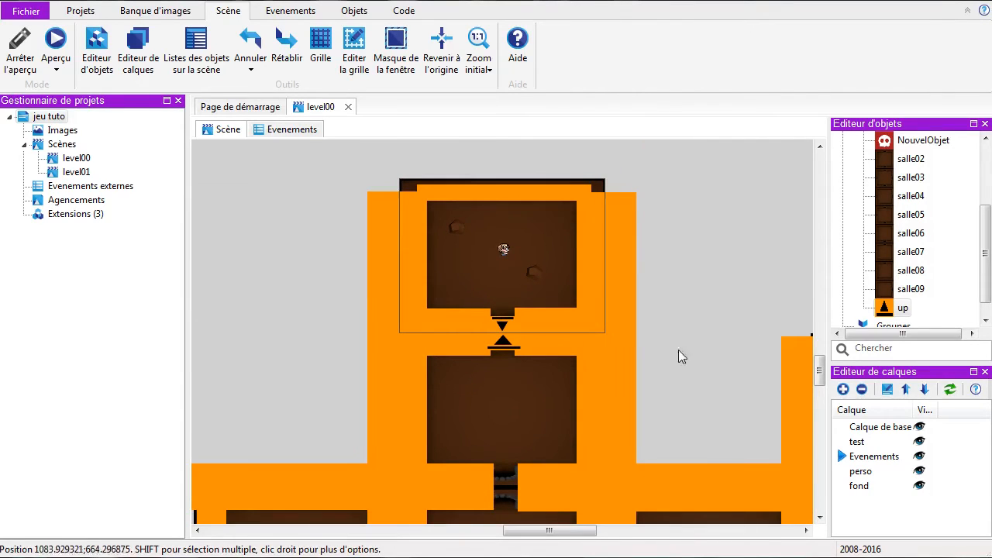
{"action": "left_click_drag", "start_coordinate": [819, 367], "coordinate": [817, 404]}
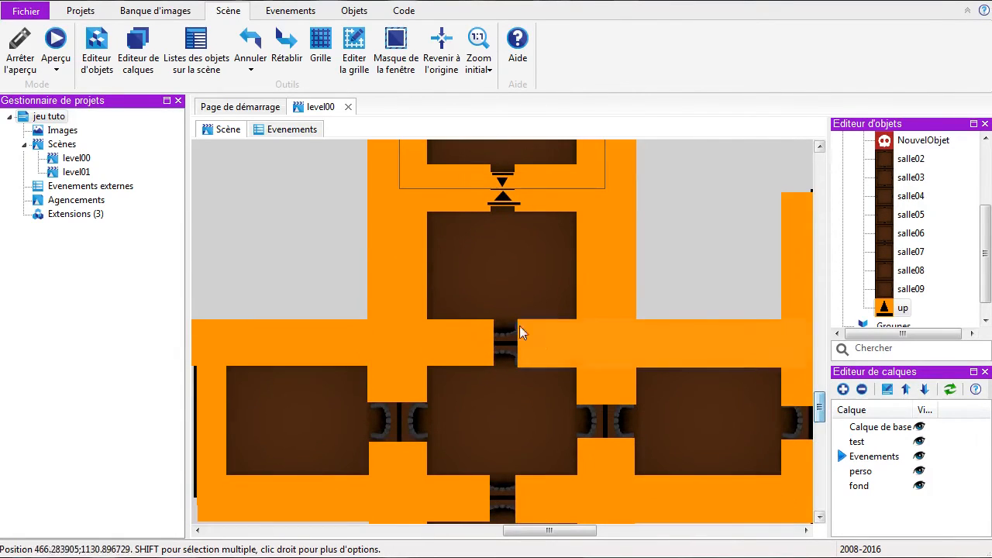
{"action": "left_click", "coordinate": [504, 180]}
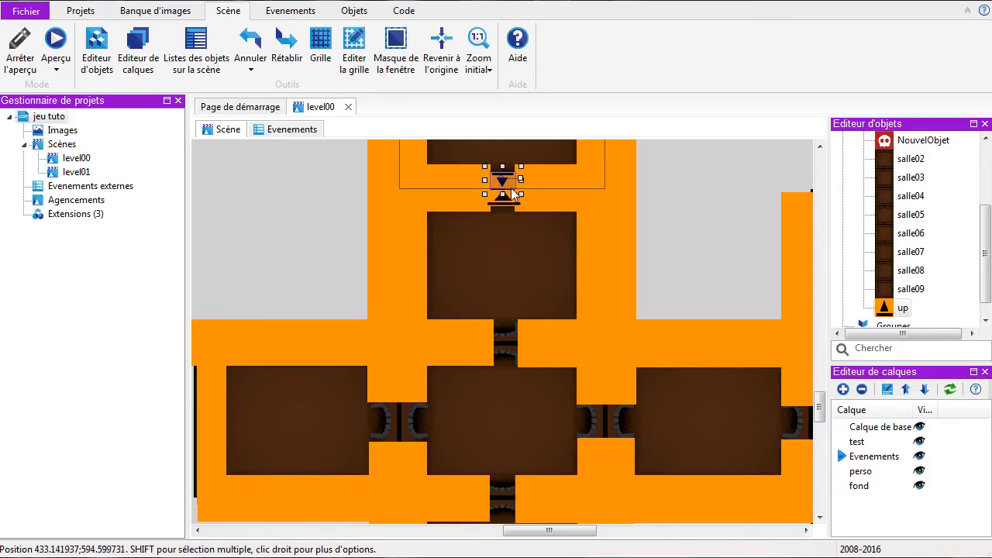
{"action": "left_click", "coordinate": [505, 200], "text": "shift"}
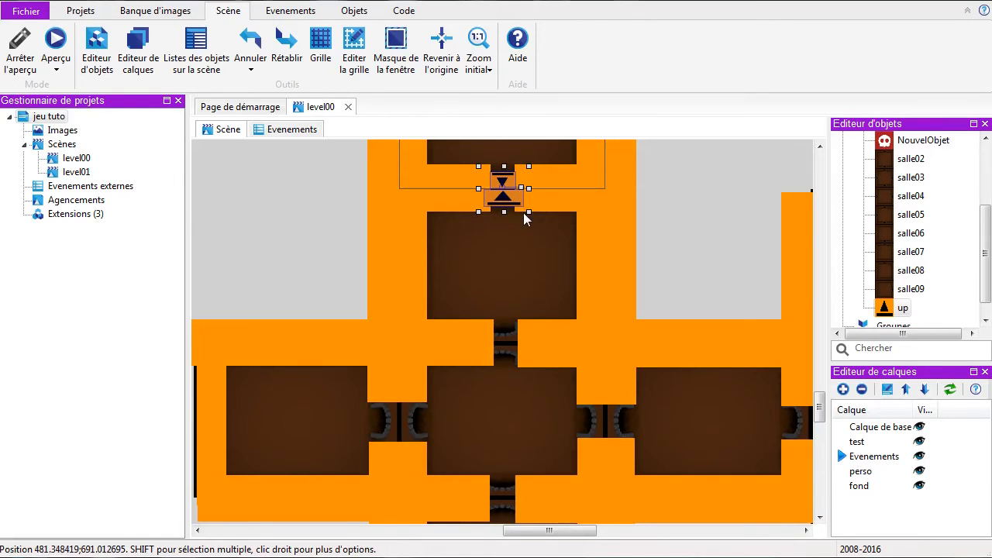
{"action": "left_click_drag", "start_coordinate": [504, 203], "coordinate": [504, 354], "text": "ctrl"}
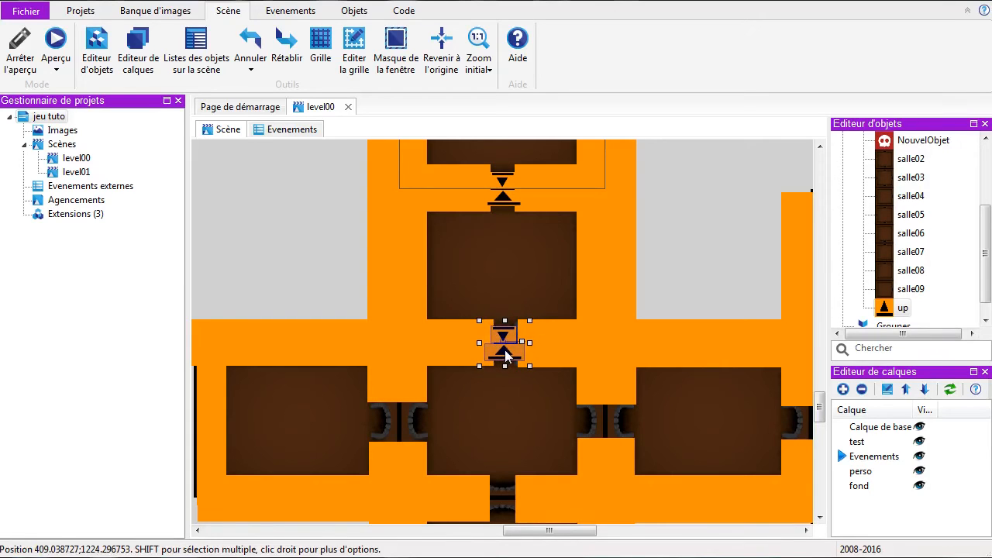
{"action": "left_click", "coordinate": [658, 249]}
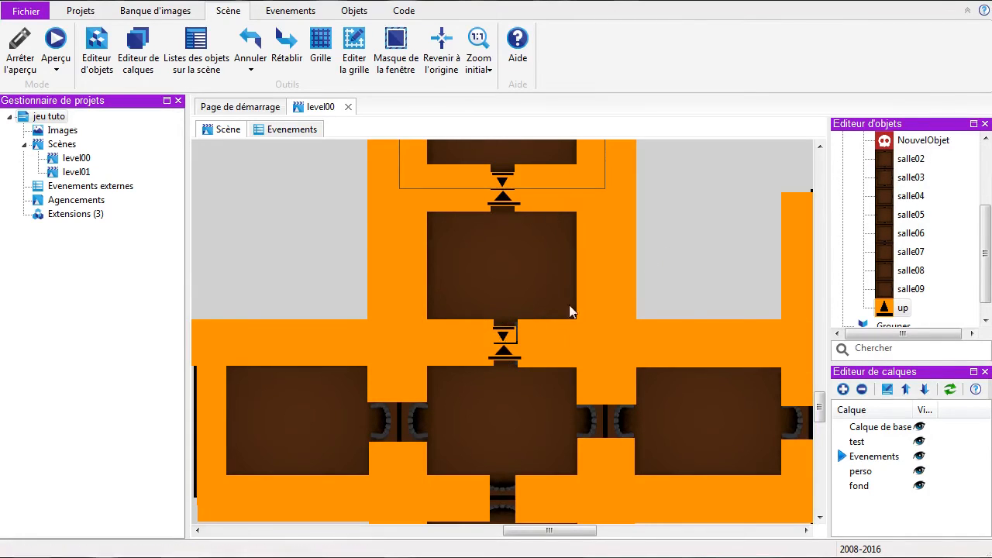
Widen the copied down trigger on both sides so it spans the whole doorway above the central room
{"action": "left_click", "coordinate": [510, 337]}
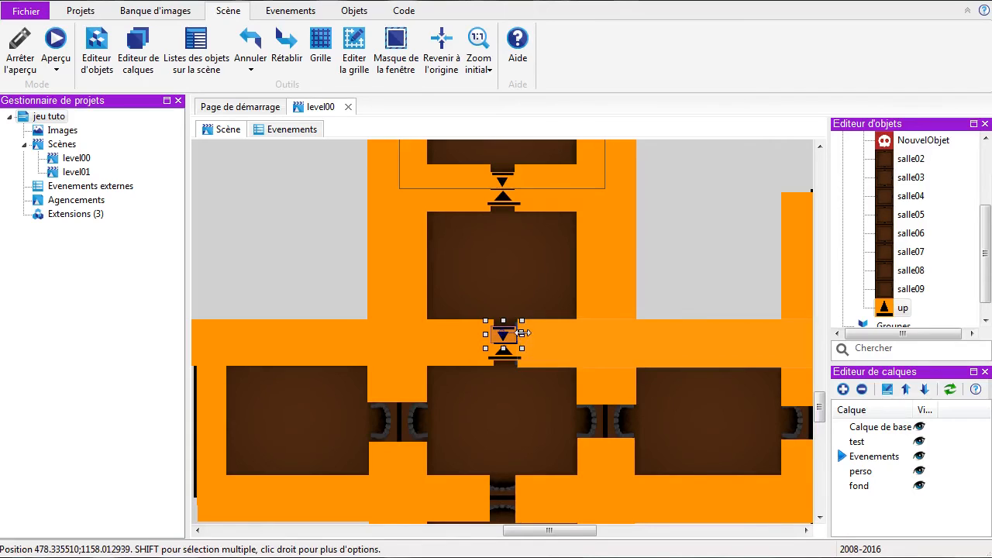
{"action": "left_click_drag", "start_coordinate": [522, 334], "coordinate": [528, 335]}
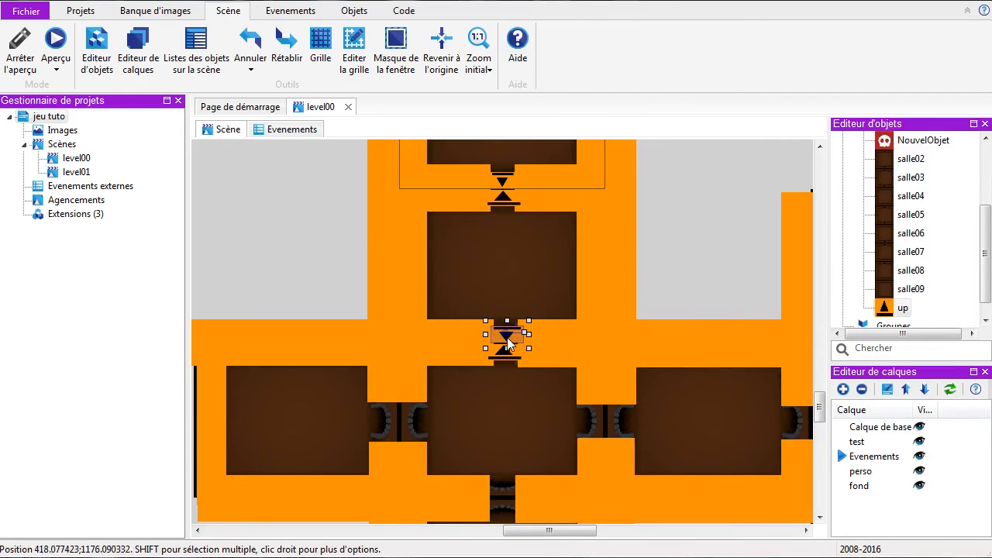
{"action": "left_click_drag", "start_coordinate": [486, 333], "coordinate": [482, 334]}
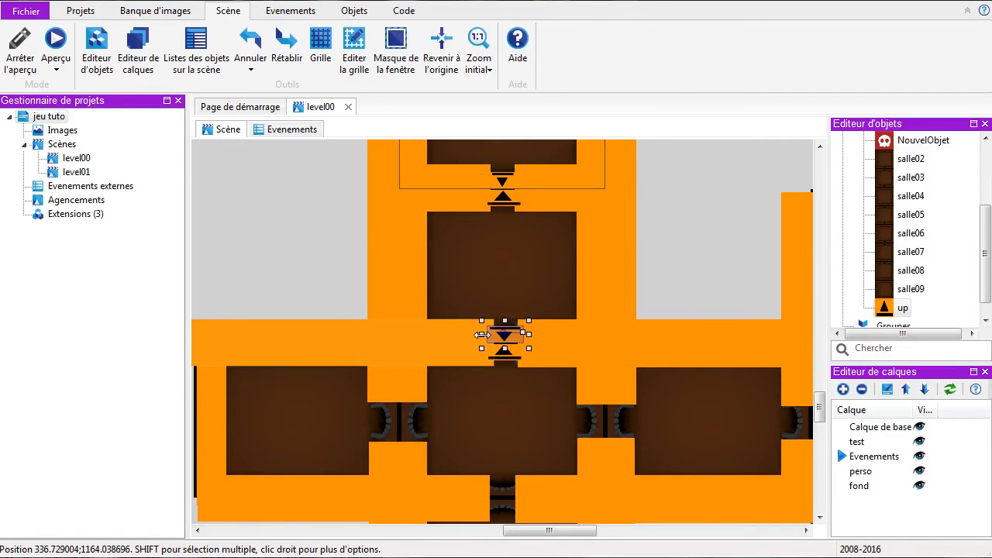
{"action": "left_click", "coordinate": [680, 241]}
Copy the down and up trigger pair below the central room and move that copy to the rightmost column's lower doorway
{"action": "left_click", "coordinate": [502, 346]}
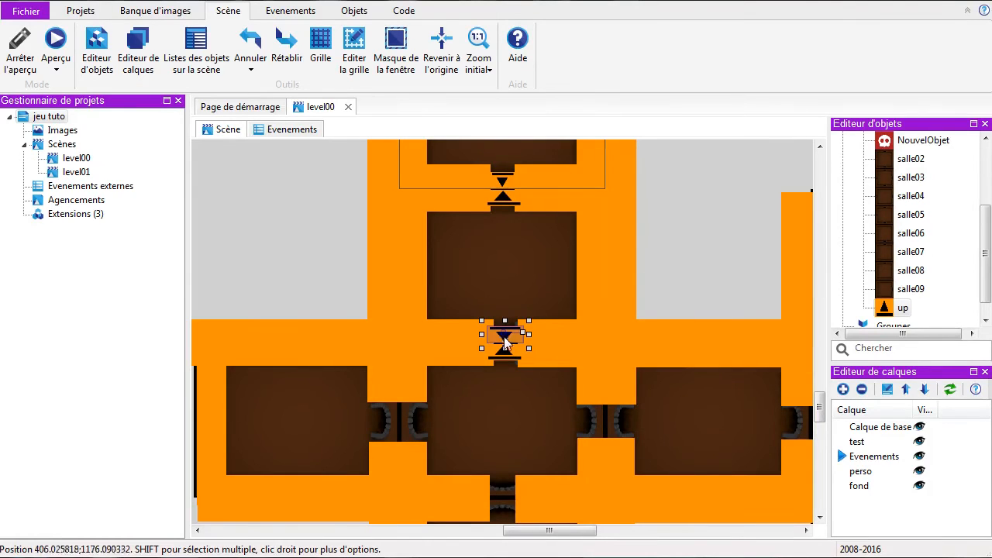
{"action": "scroll", "coordinate": [637, 350], "scroll_direction": "down", "scroll_amount": 2}
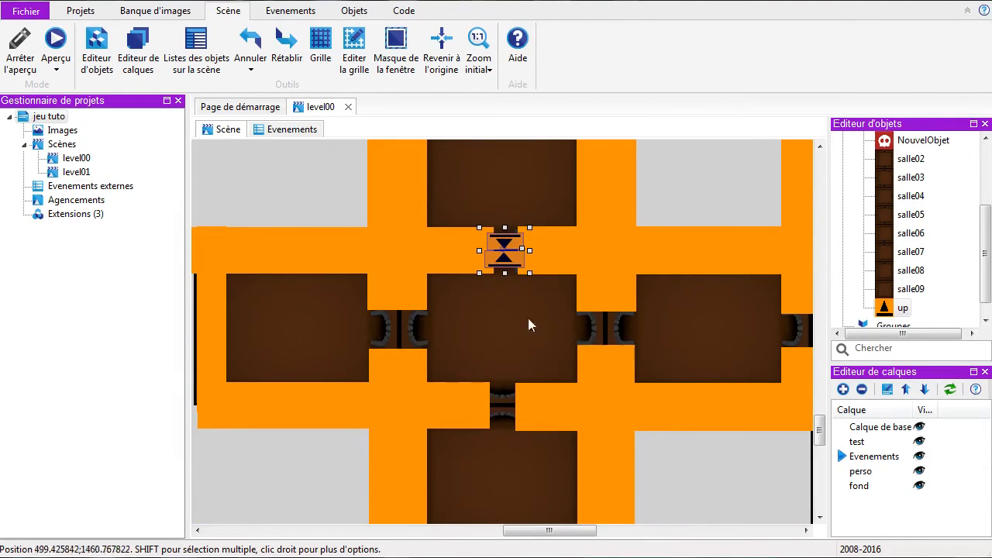
{"action": "left_click_drag", "start_coordinate": [498, 266], "coordinate": [499, 420], "text": "ctrl"}
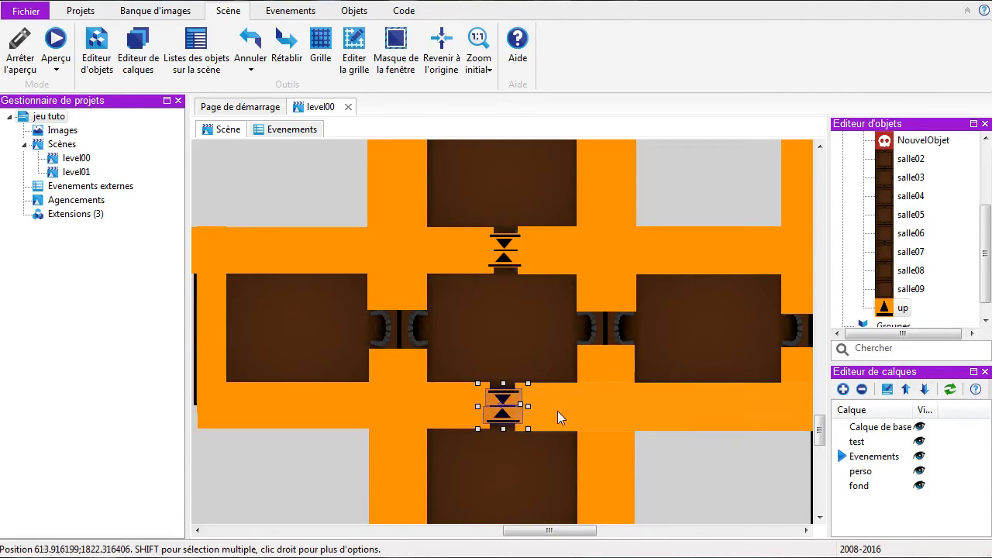
{"action": "scroll", "coordinate": [557, 396], "scroll_direction": "down", "scroll_amount": 3, "text": "ctrl"}
{"action": "left_click_drag", "start_coordinate": [580, 531], "coordinate": [648, 530]}
{"action": "left_click_drag", "start_coordinate": [409, 403], "coordinate": [712, 400]}
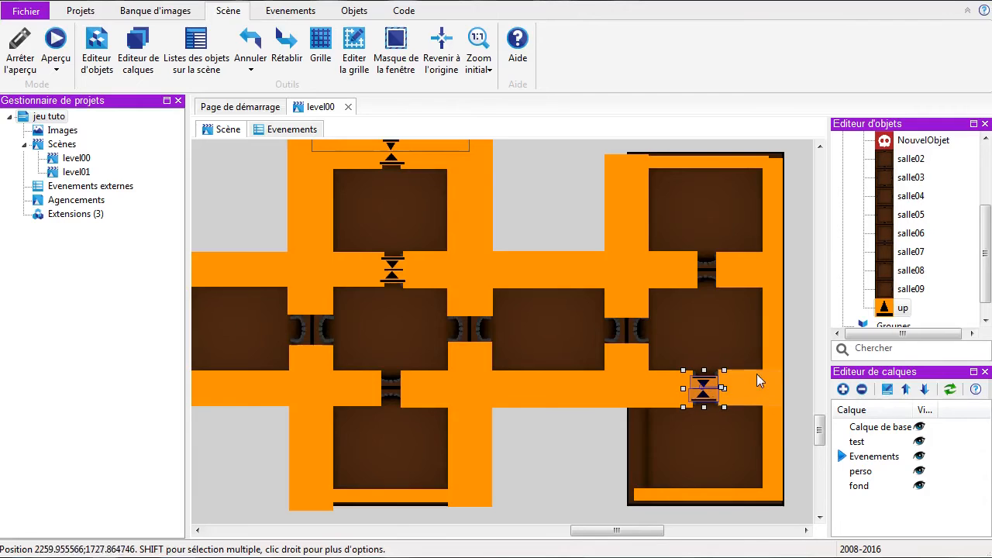
{"action": "left_click", "coordinate": [789, 372]}
Stretch the down and up triggers in the rightmost column's lower doorway to cover its full width
{"action": "left_click", "coordinate": [707, 384]}
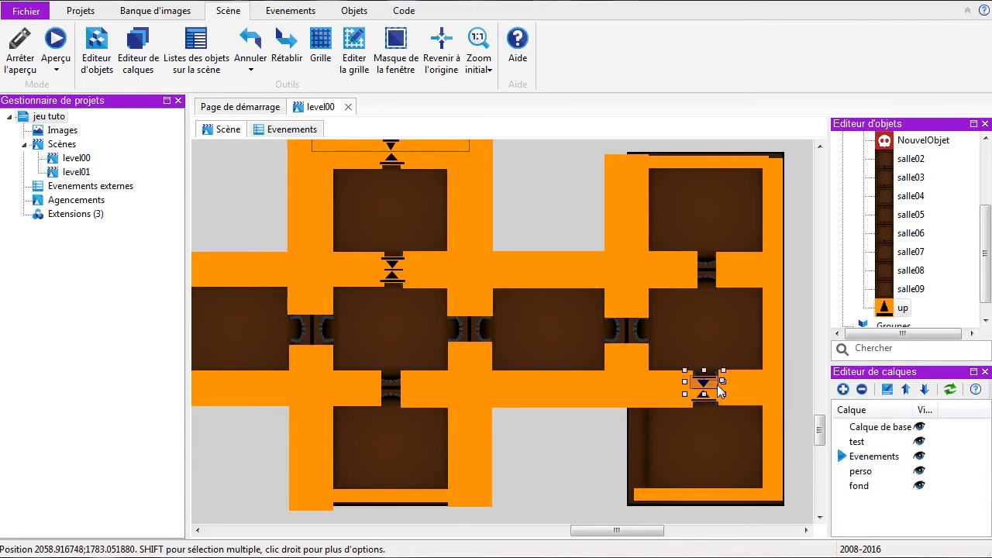
{"action": "left_click_drag", "start_coordinate": [725, 381], "coordinate": [731, 382]}
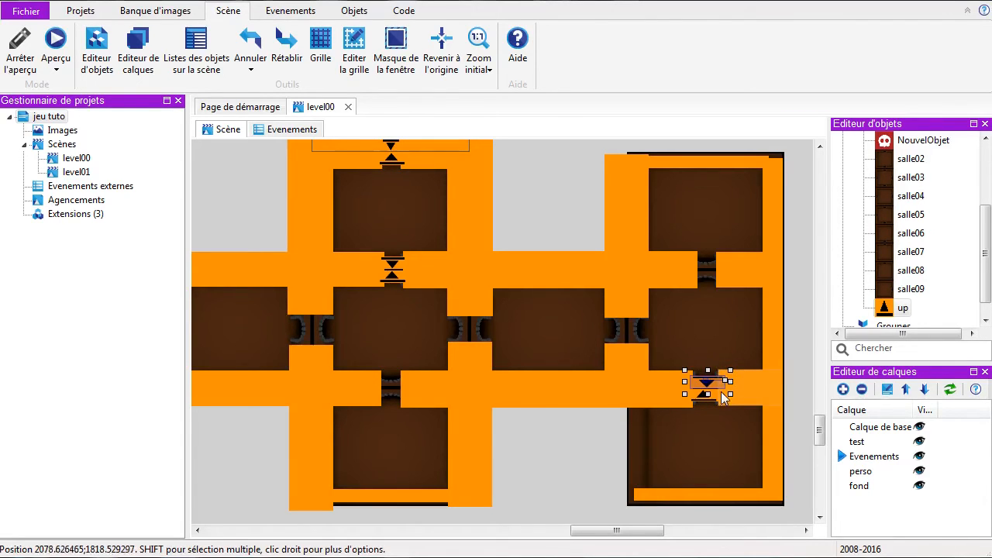
{"action": "left_click", "coordinate": [720, 396]}
{"action": "left_click_drag", "start_coordinate": [723, 395], "coordinate": [730, 395]}
Copy the widened down and up triggers to the upper doorway of the rightmost column of rooms
{"action": "left_click", "coordinate": [700, 382]}
{"action": "left_click", "coordinate": [706, 397], "text": "shift"}
{"action": "left_click_drag", "start_coordinate": [704, 401], "coordinate": [705, 284]}
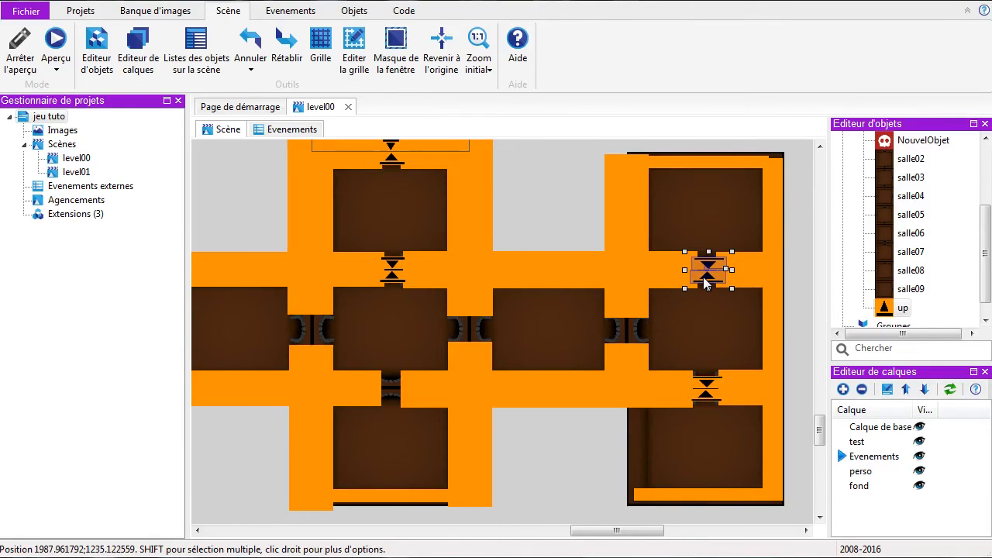
{"action": "left_click", "coordinate": [792, 273]}
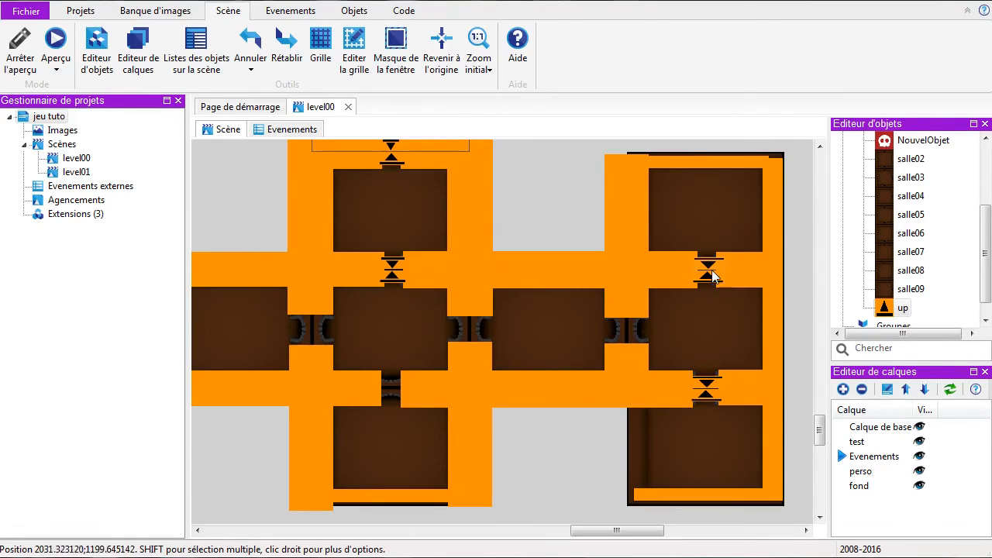
{"action": "scroll", "coordinate": [708, 274], "scroll_direction": "up", "scroll_amount": 1}
{"action": "scroll", "coordinate": [713, 308], "scroll_direction": "up", "scroll_amount": 1, "text": "ctrl"}
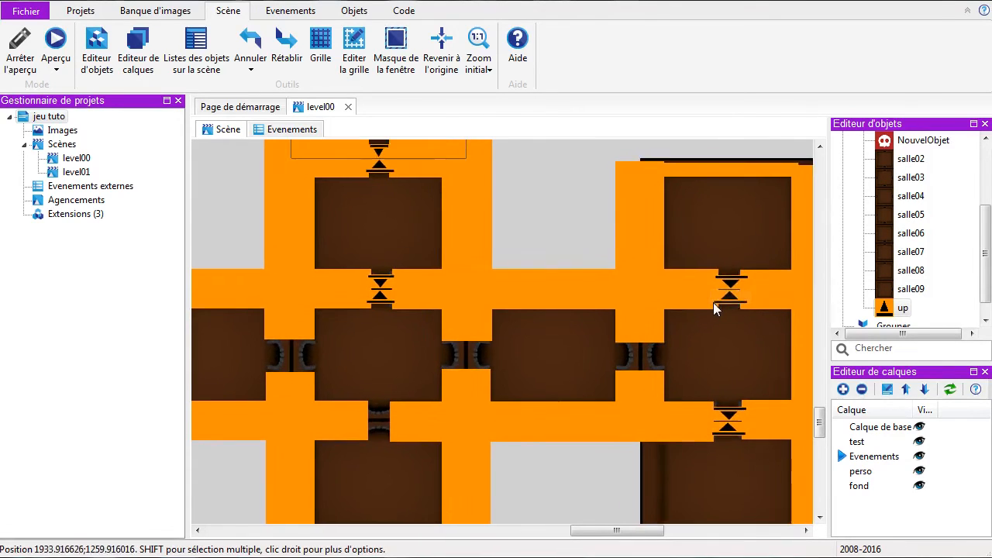
{"action": "scroll", "coordinate": [713, 302], "scroll_direction": "down", "scroll_amount": 3, "text": "ctrl"}
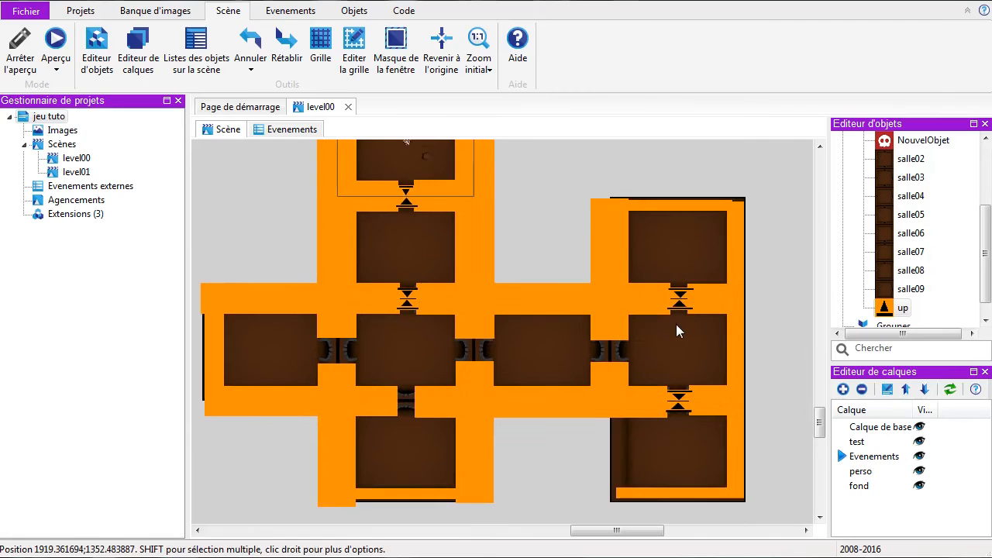
{"action": "scroll", "coordinate": [496, 324], "scroll_direction": "down", "scroll_amount": 1, "text": "ctrl"}
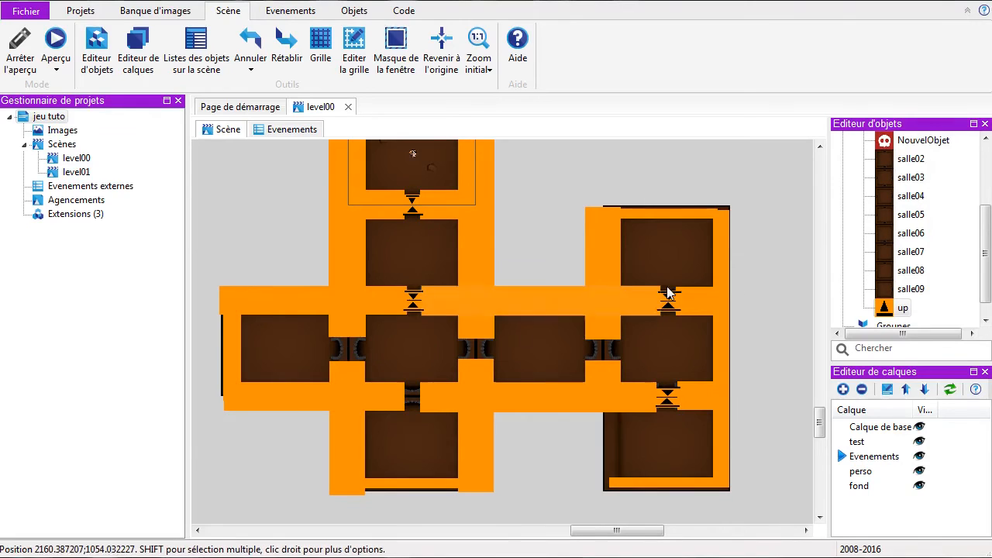
Add a new Sprite object to the scene and name it left
{"action": "left_click_drag", "start_coordinate": [985, 225], "coordinate": [985, 139]}
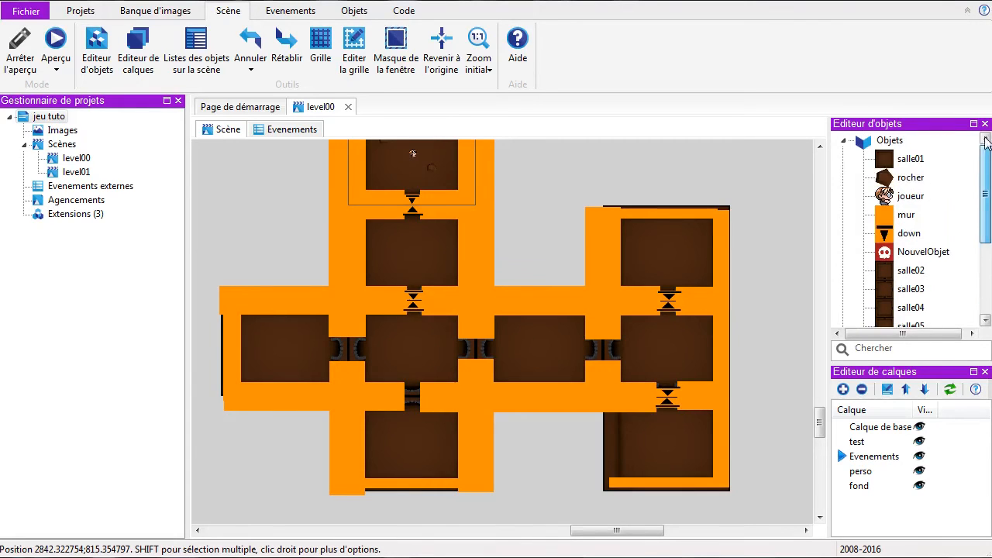
{"action": "left_click", "coordinate": [864, 142]}
{"action": "right_click", "coordinate": [862, 144]}
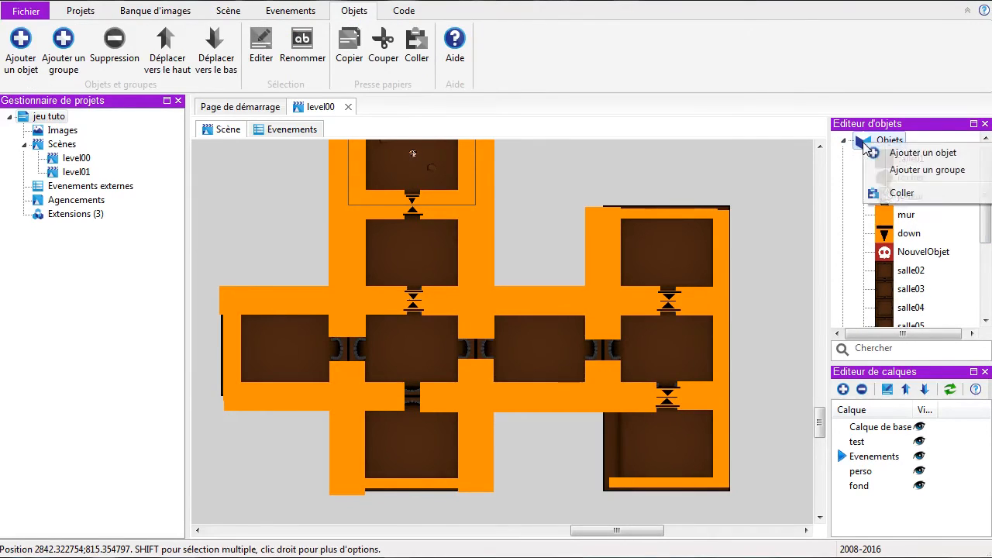
{"action": "left_click", "coordinate": [892, 158]}
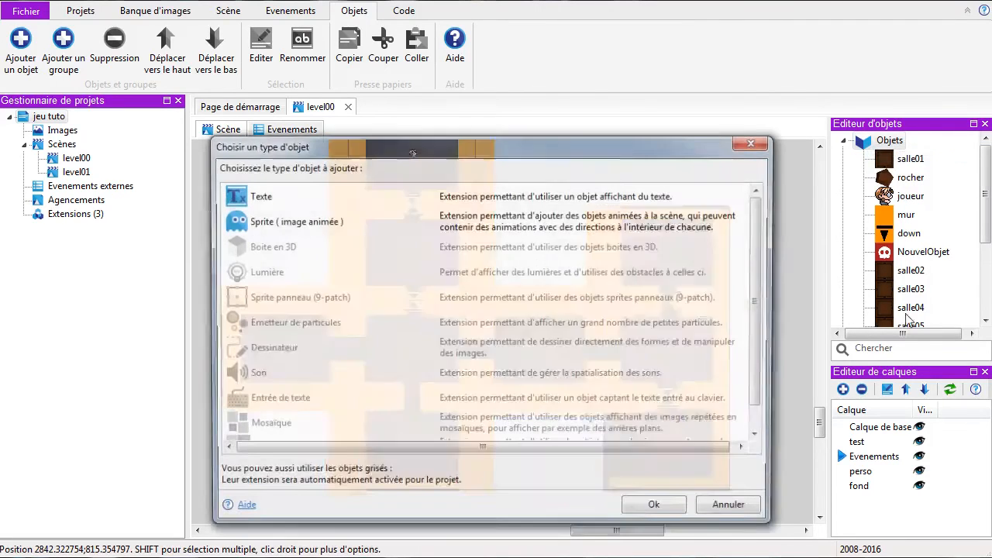
{"action": "left_click", "coordinate": [643, 509]}
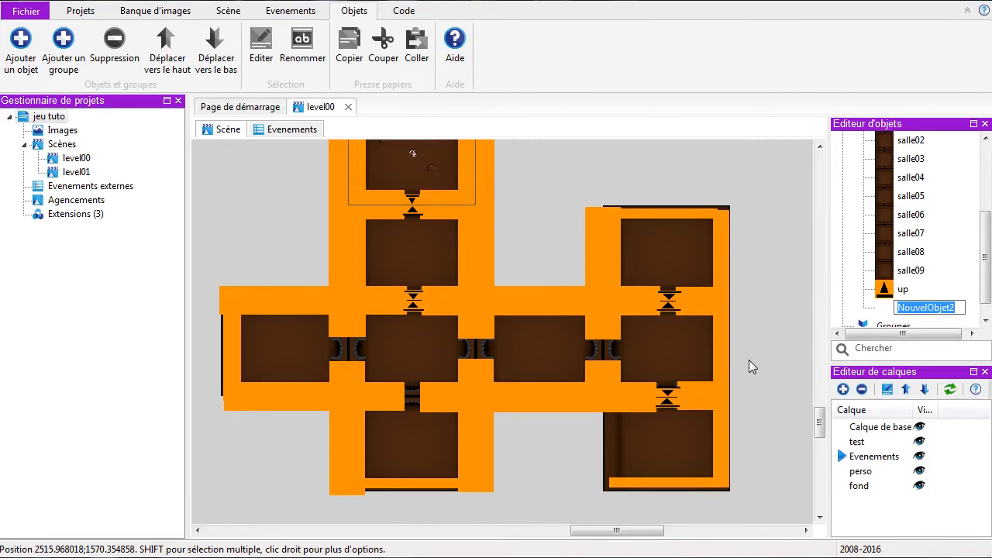
{"action": "type", "text": "left"}
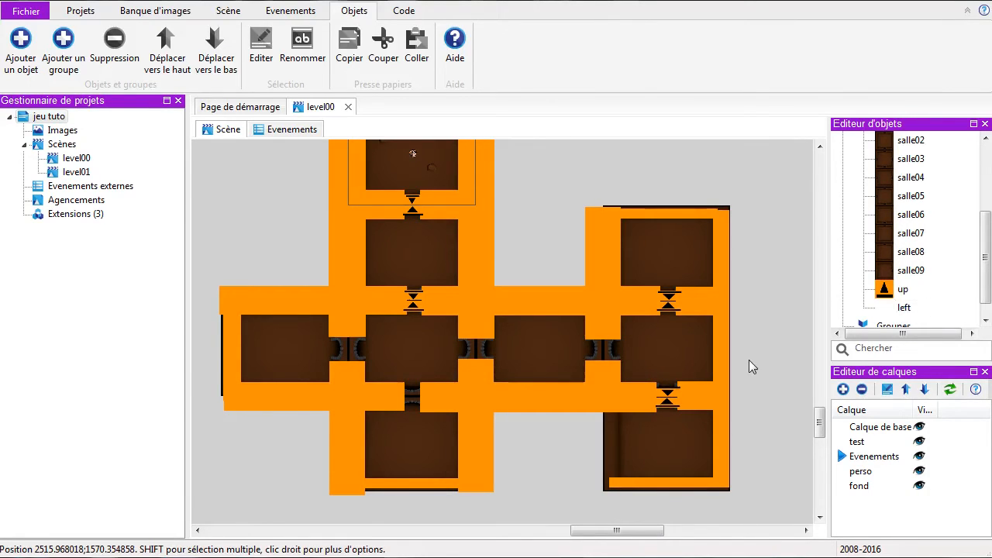
Open the left object for editing and import the Left image from the jeu_tuto trigger folder into its image bank
{"action": "double_click", "coordinate": [891, 309]}
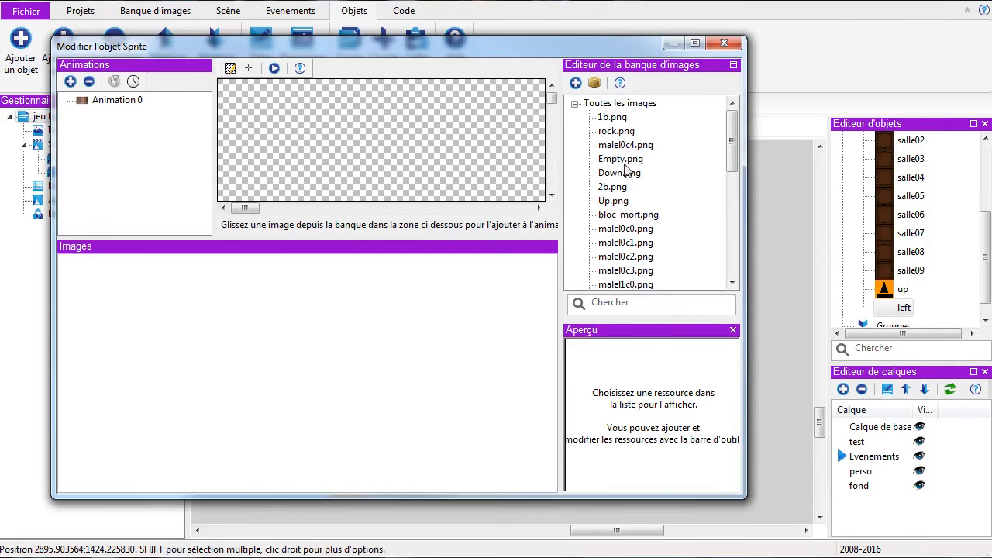
{"action": "mouse_move", "coordinate": [731, 151]}
{"action": "left_mouse_down"}
{"action": "mouse_move", "coordinate": [749, 265]}
{"action": "mouse_move", "coordinate": [733, 151]}
{"action": "left_mouse_up"}
{"action": "left_click", "coordinate": [576, 83]}
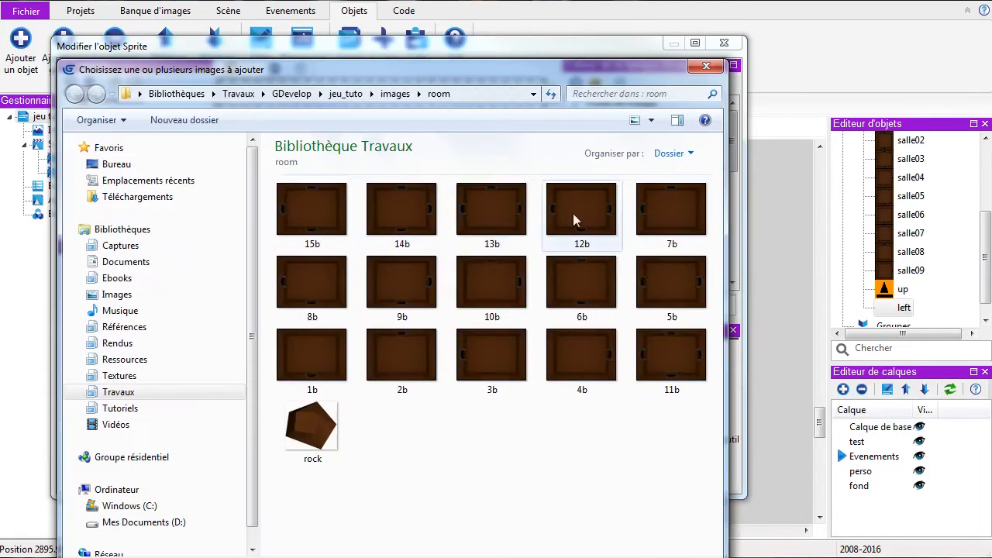
{"action": "left_click", "coordinate": [394, 93]}
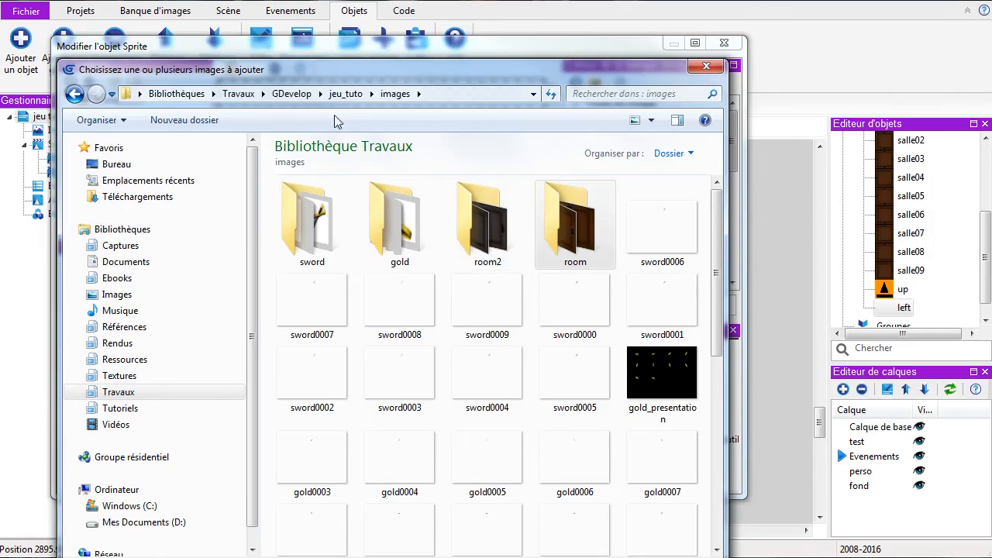
{"action": "left_click", "coordinate": [345, 94]}
{"action": "double_click", "coordinate": [507, 211]}
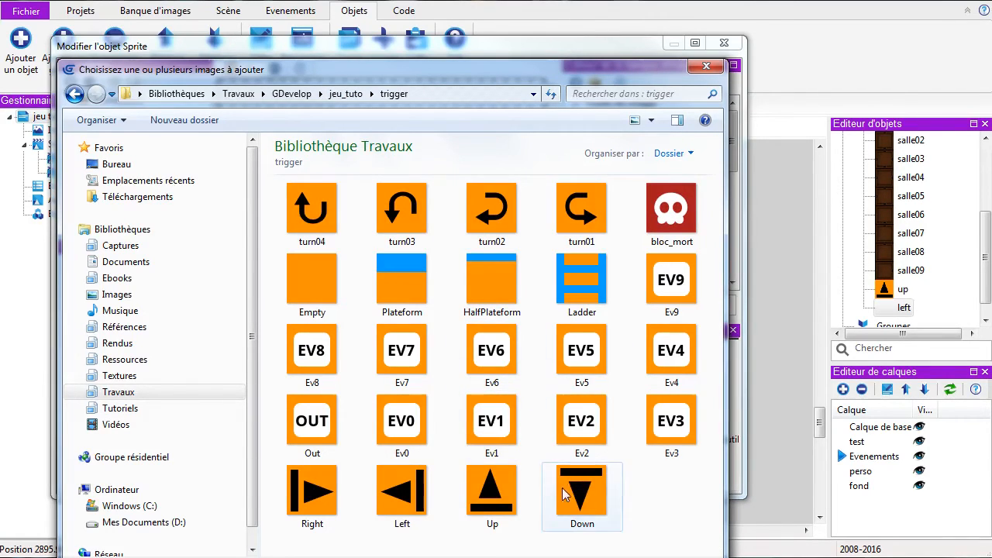
{"action": "left_click", "coordinate": [407, 496]}
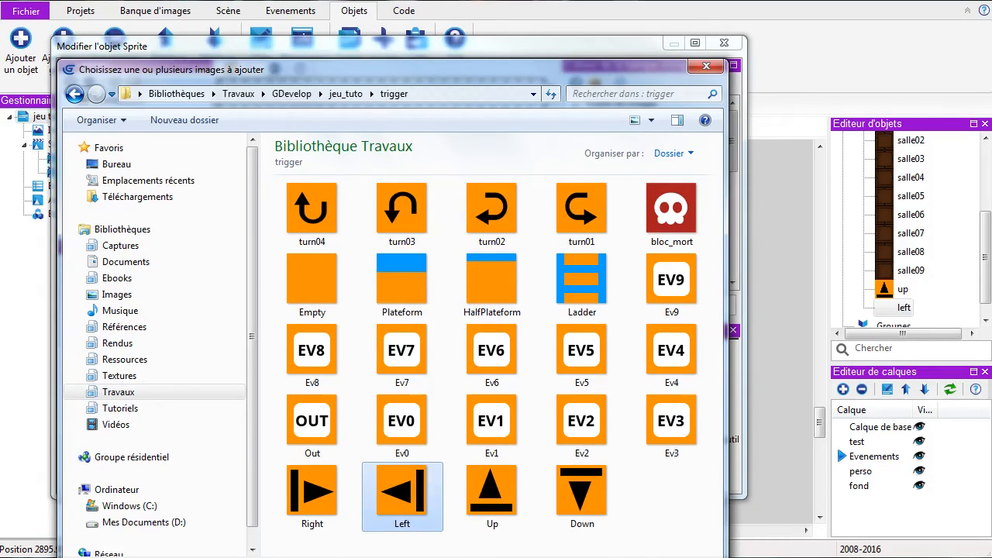
{"action": "left_click", "coordinate": [617, 557]}
Add Left.png to Animation 0 of the left object and close the sprite editor
{"action": "left_click_drag", "start_coordinate": [728, 159], "coordinate": [730, 256]}
{"action": "left_click", "coordinate": [624, 271]}
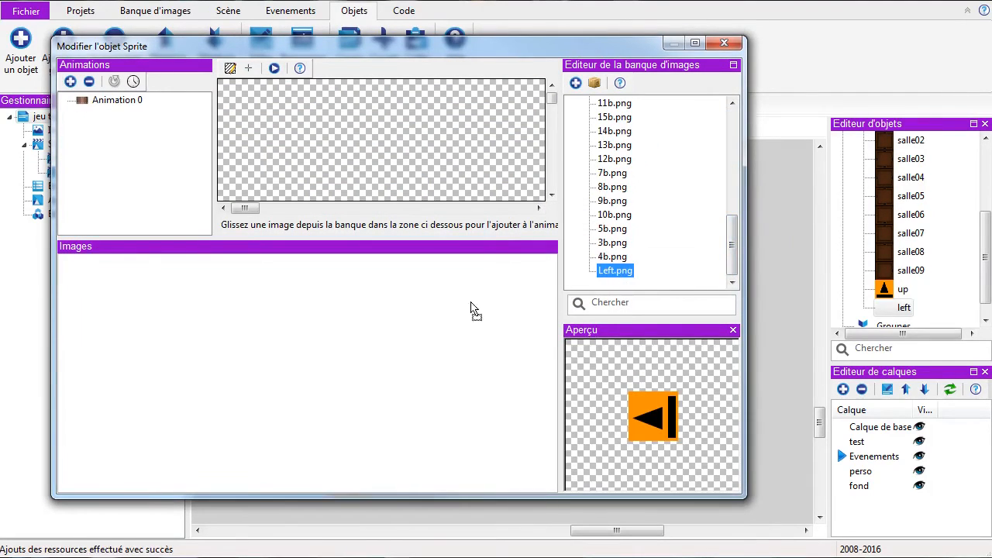
{"action": "left_click_drag", "start_coordinate": [470, 307], "coordinate": [470, 308]}
{"action": "left_click", "coordinate": [723, 42]}
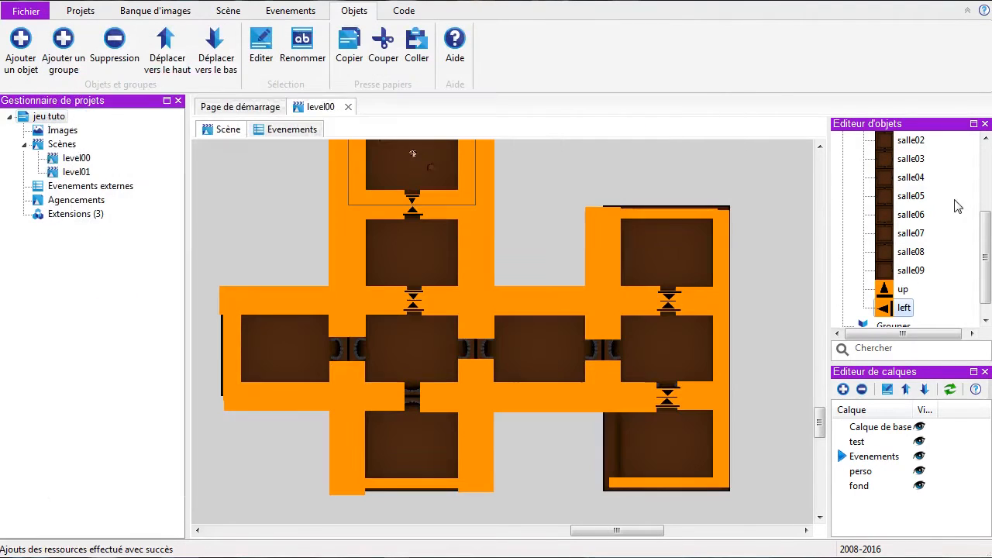
{"action": "scroll", "coordinate": [984, 197], "scroll_direction": "up", "scroll_amount": 3}
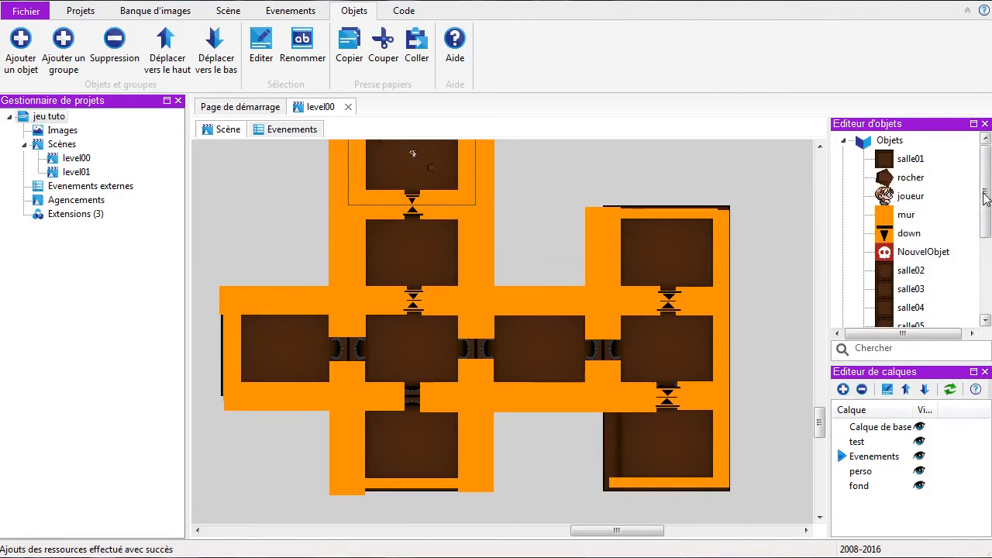
Add a new Sprite object to the scene and name it right
{"action": "right_click", "coordinate": [862, 145]}
{"action": "left_click", "coordinate": [891, 152]}
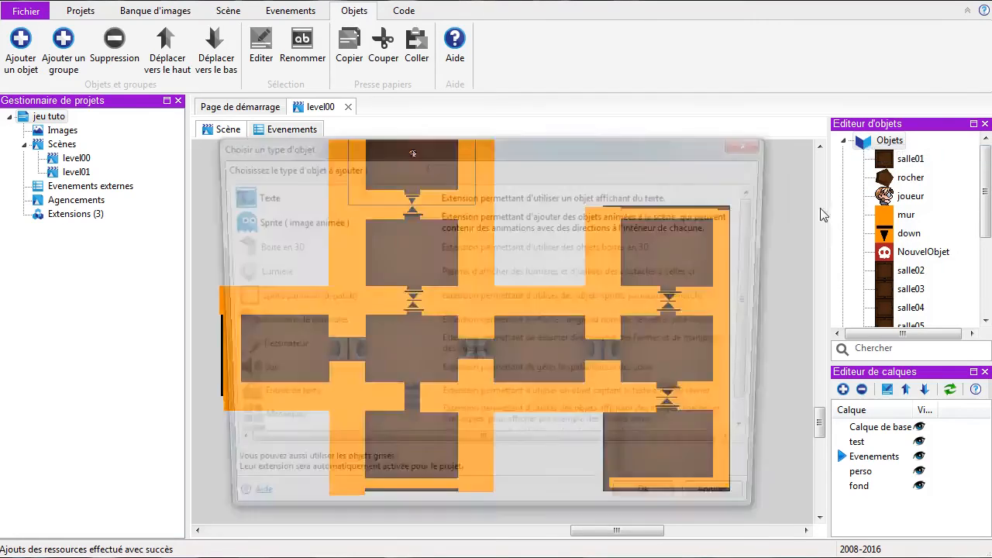
{"action": "left_click", "coordinate": [657, 509]}
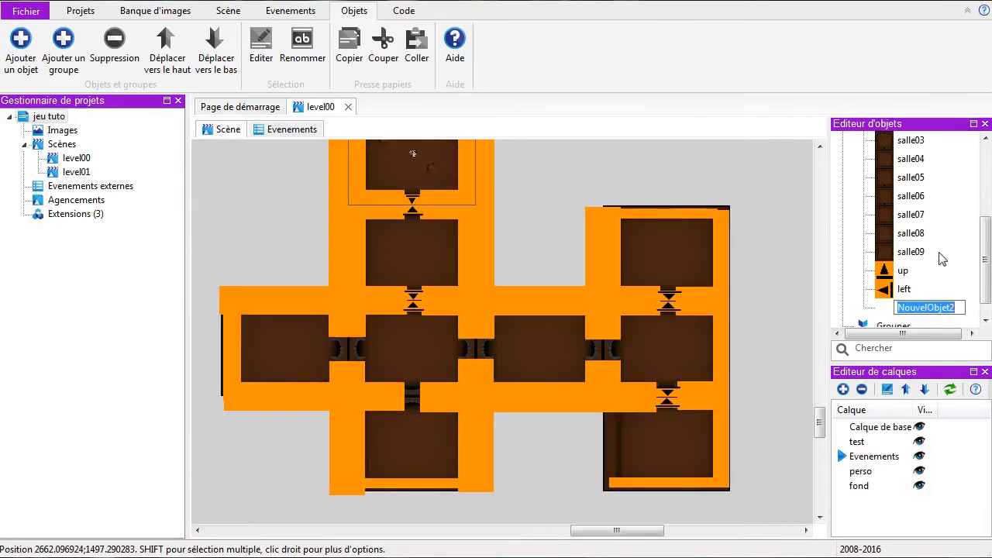
{"action": "type", "text": "right"}
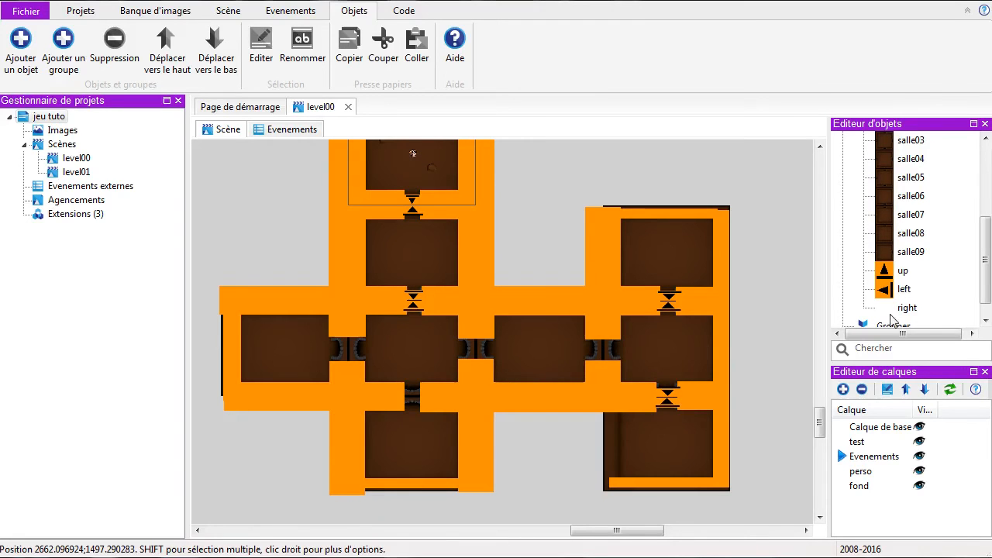
Open the right object for editing and import the Right image from the jeu_tuto trigger folder into its image bank
{"action": "double_click", "coordinate": [906, 307]}
{"action": "left_click_drag", "start_coordinate": [731, 139], "coordinate": [740, 256]}
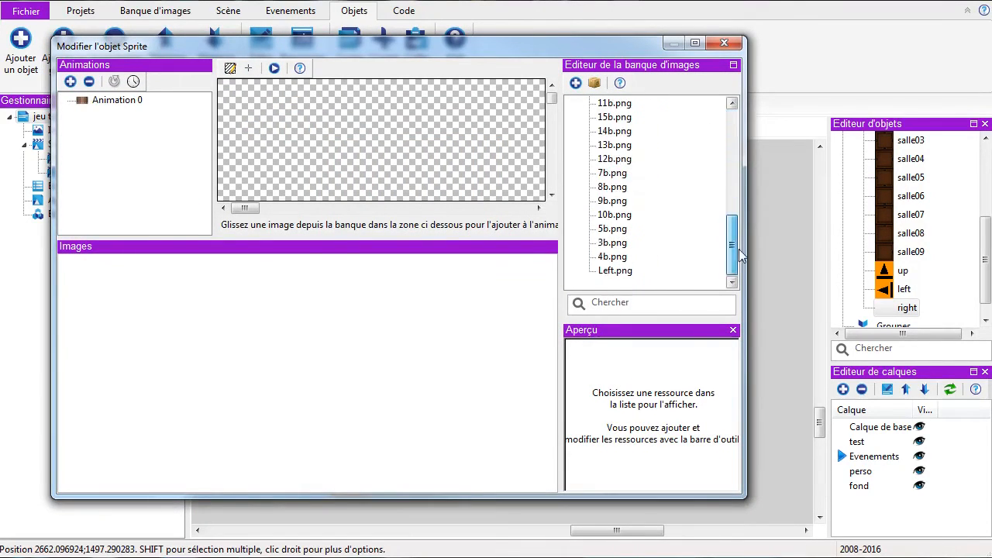
{"action": "left_click", "coordinate": [574, 83]}
{"action": "left_click", "coordinate": [320, 503]}
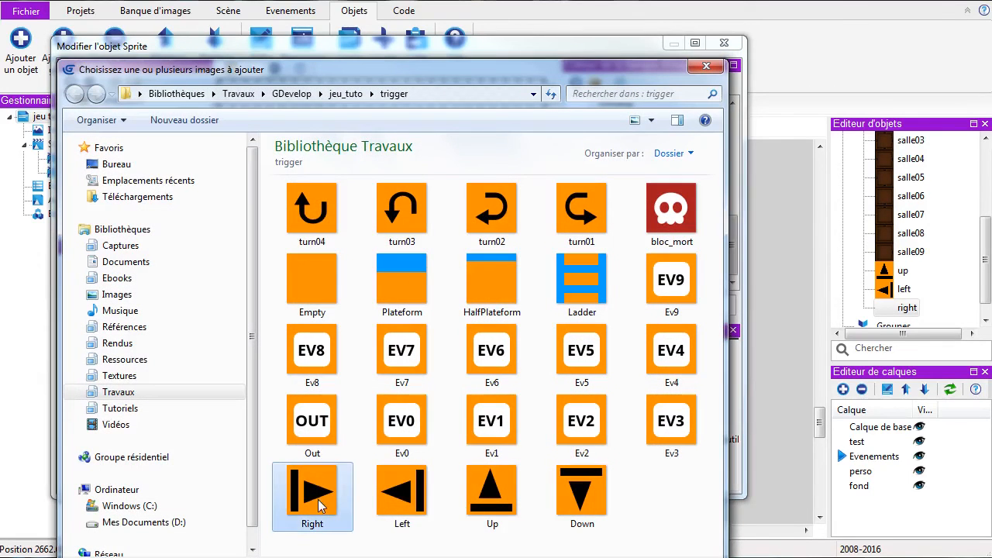
{"action": "left_click", "coordinate": [619, 557]}
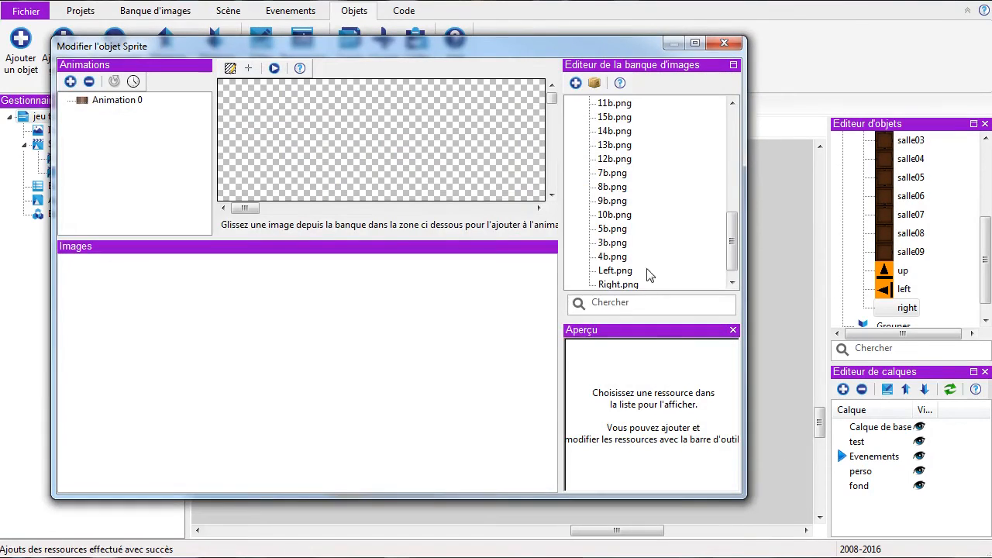
Add Right.png to Animation 0 of the right object and close the sprite editor
{"action": "scroll", "coordinate": [728, 237], "scroll_direction": "down", "scroll_amount": 1}
{"action": "left_click", "coordinate": [649, 271]}
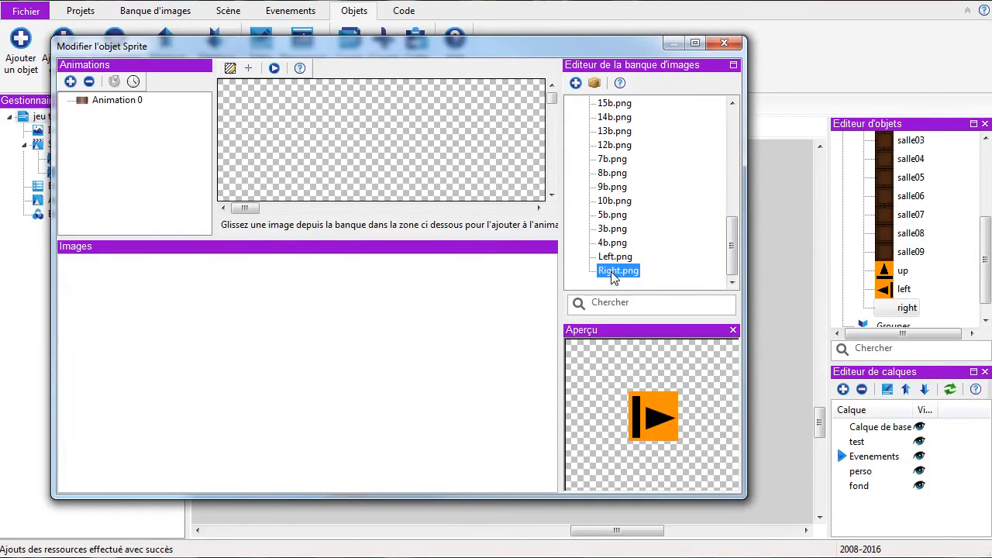
{"action": "left_click_drag", "start_coordinate": [259, 335], "coordinate": [260, 335]}
{"action": "left_click", "coordinate": [724, 44]}
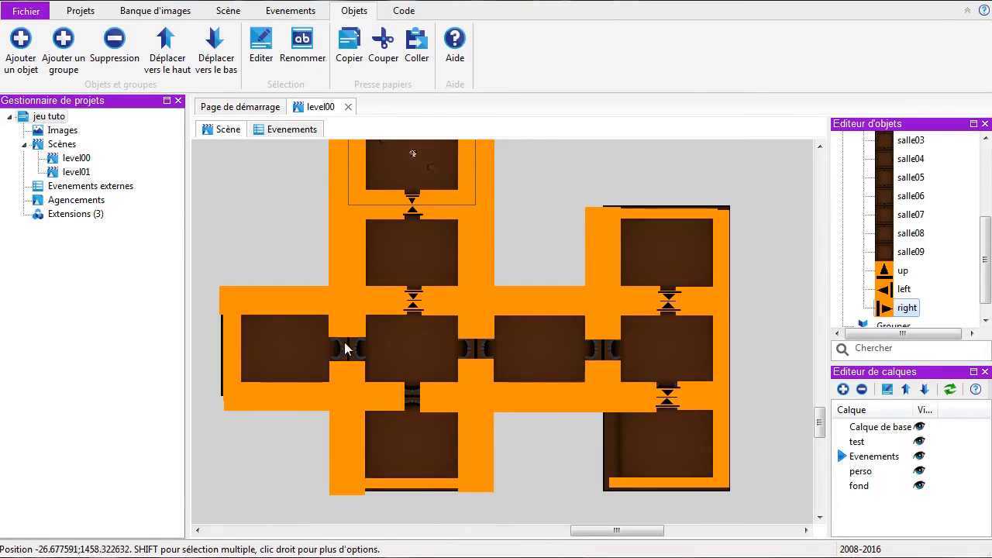
Place a left and a right trigger facing each other on the Evenements layer in the leftmost room's doorway, stretched over the door height
{"action": "left_click", "coordinate": [298, 226]}
{"action": "scroll", "coordinate": [316, 353], "scroll_direction": "up", "scroll_amount": 1}
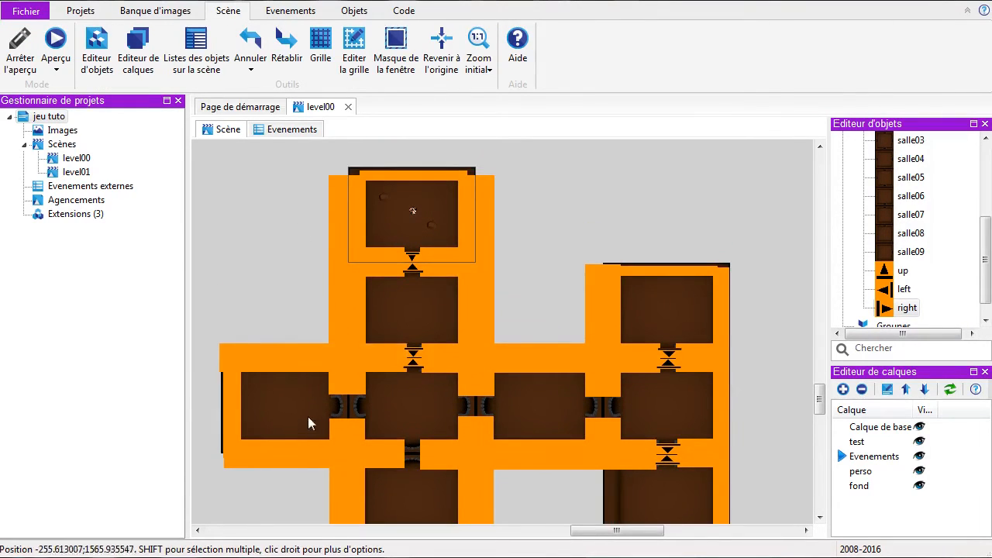
{"action": "scroll", "coordinate": [300, 359], "scroll_direction": "up", "scroll_amount": 4}
{"action": "scroll", "coordinate": [300, 325], "scroll_direction": "up", "scroll_amount": 5}
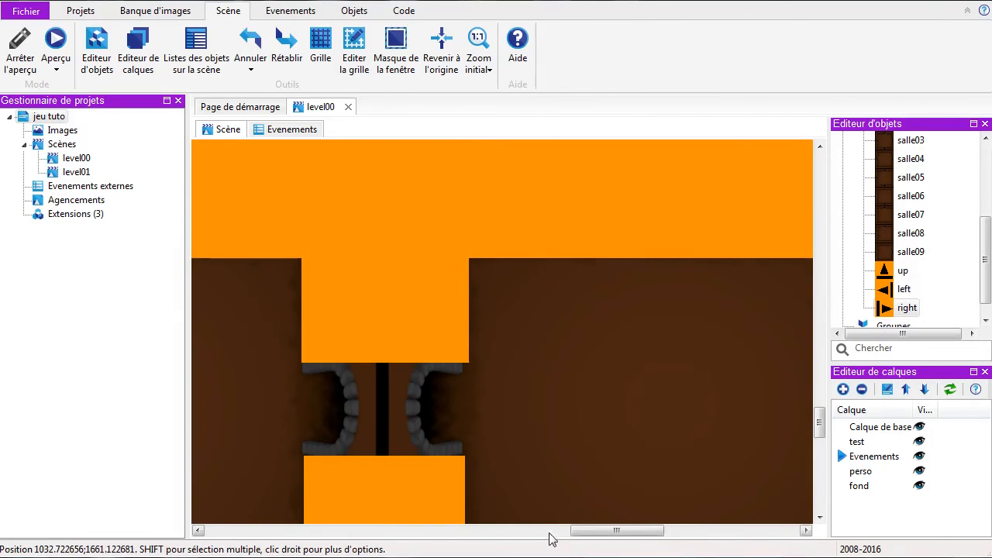
{"action": "left_click_drag", "start_coordinate": [616, 530], "coordinate": [510, 530]}
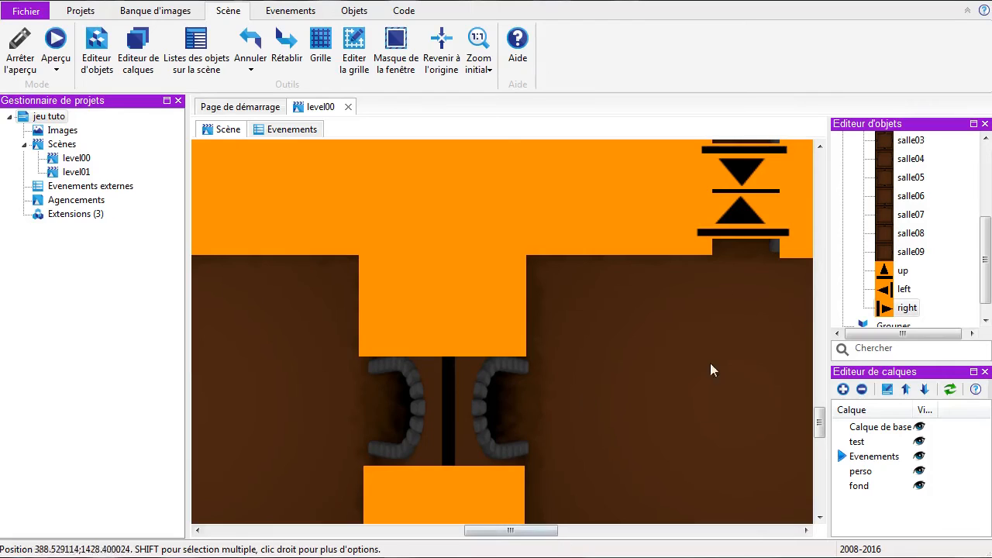
{"action": "left_click", "coordinate": [875, 458]}
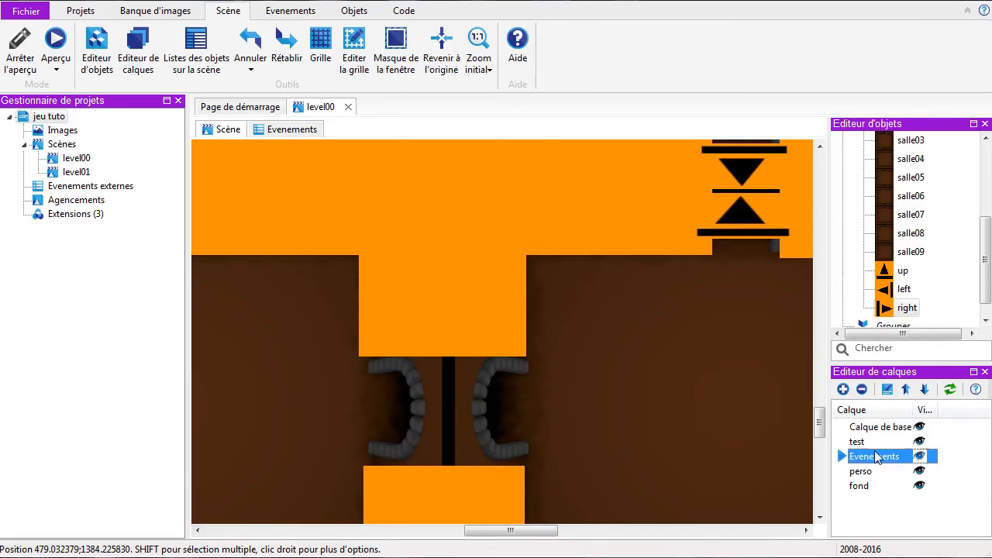
{"action": "left_click", "coordinate": [883, 289]}
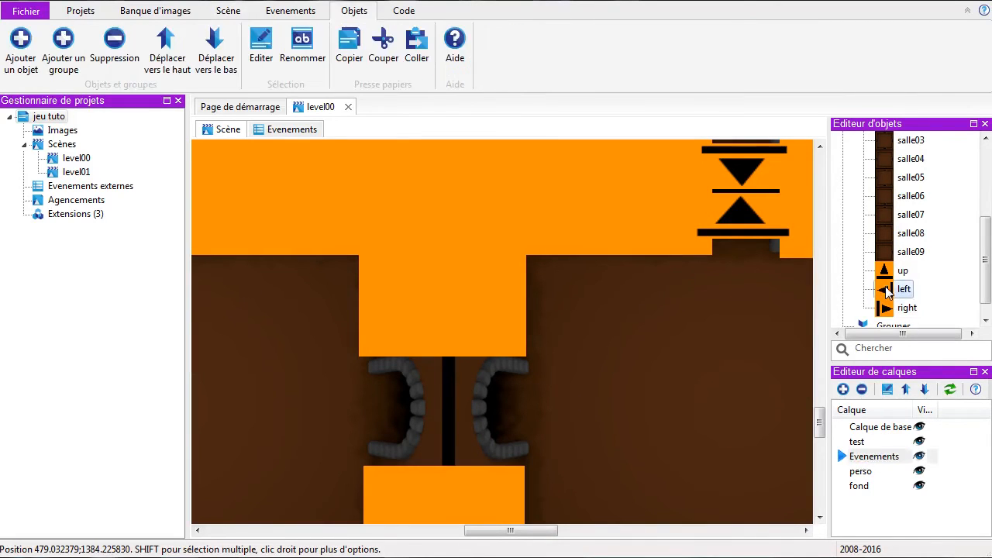
{"action": "left_click", "coordinate": [476, 375]}
{"action": "left_click_drag", "start_coordinate": [507, 407], "coordinate": [489, 486]}
{"action": "left_click_drag", "start_coordinate": [883, 308], "coordinate": [400, 491]}
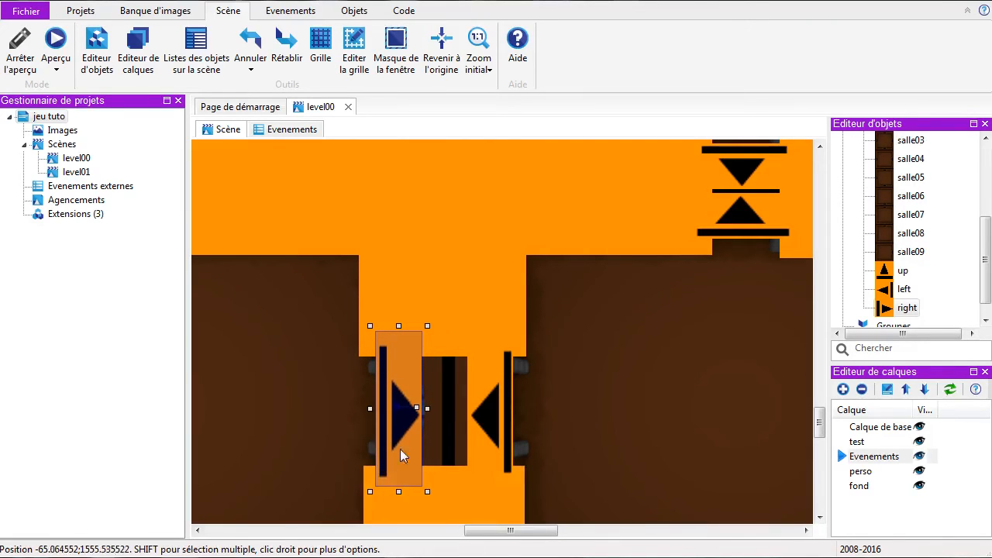
Widen the right and left triggers in the leftmost room's doorway until they meet in the middle of the passage
{"action": "mouse_move", "coordinate": [427, 408]}
{"action": "left_mouse_down"}
{"action": "mouse_move", "coordinate": [456, 409]}
{"action": "mouse_move", "coordinate": [425, 411]}
{"action": "left_mouse_up"}
{"action": "left_click", "coordinate": [480, 413]}
{"action": "left_click", "coordinate": [430, 416]}
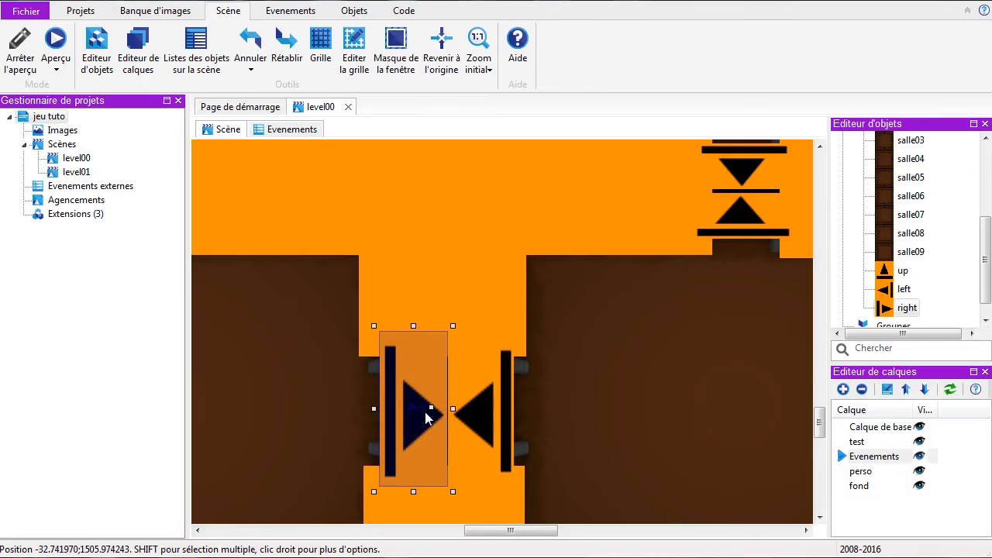
{"action": "left_click", "coordinate": [567, 439]}
{"action": "scroll", "coordinate": [474, 333], "scroll_direction": "down", "scroll_amount": 3}
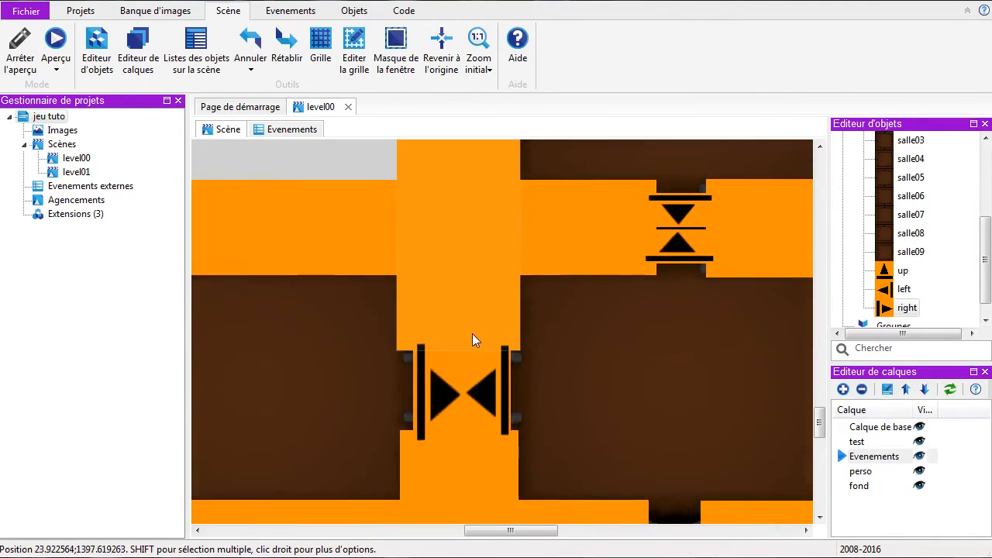
{"action": "scroll", "coordinate": [478, 329], "scroll_direction": "down", "scroll_amount": 1}
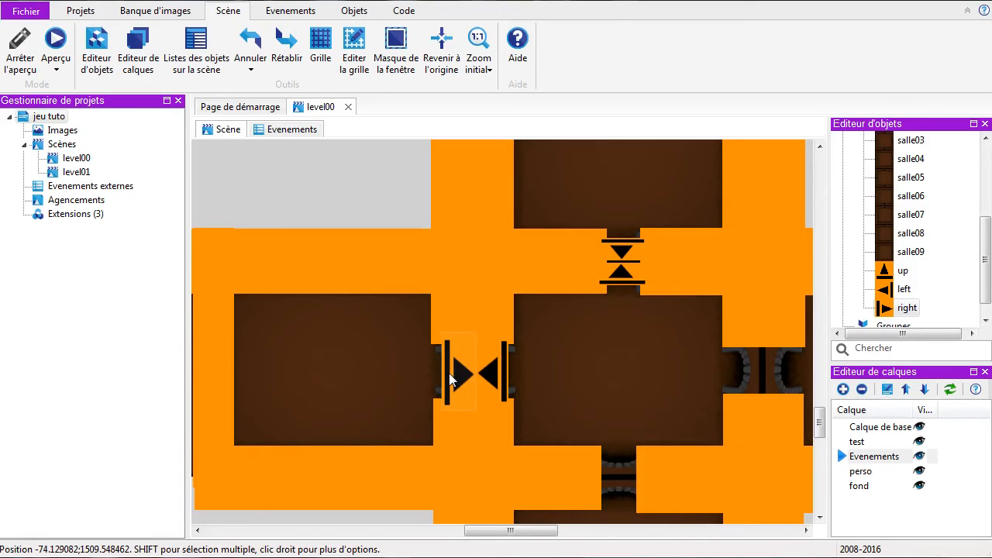
Add a third event under portes et camera and choose Collision (Pixel perfect) as its condition
{"action": "left_click", "coordinate": [292, 130]}
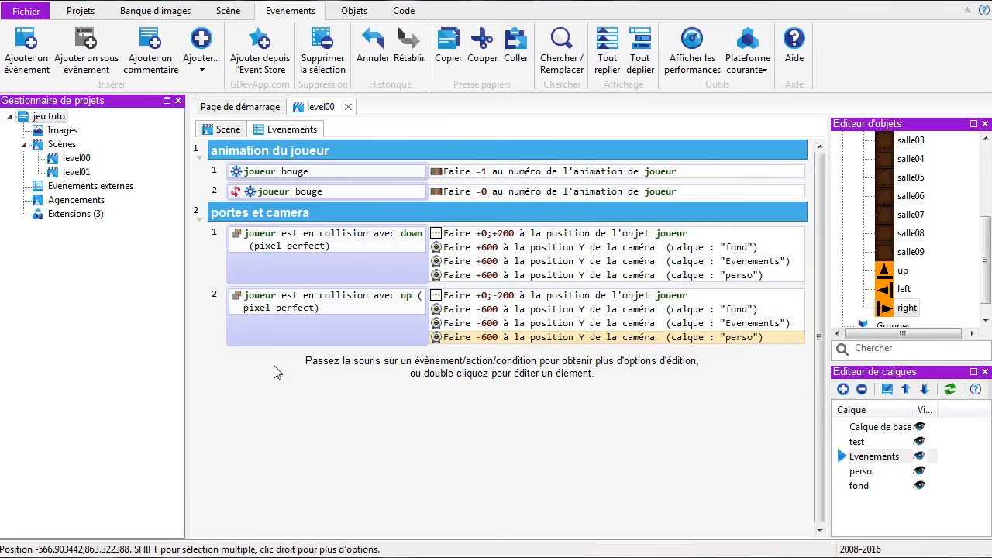
{"action": "left_click", "coordinate": [22, 51]}
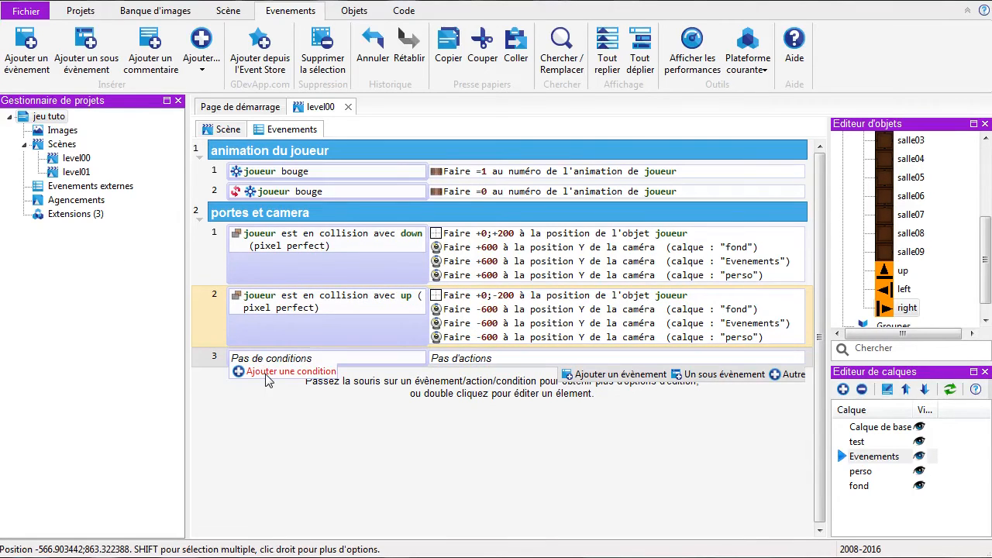
{"action": "left_click", "coordinate": [267, 371]}
{"action": "left_click_drag", "start_coordinate": [401, 160], "coordinate": [535, 90]}
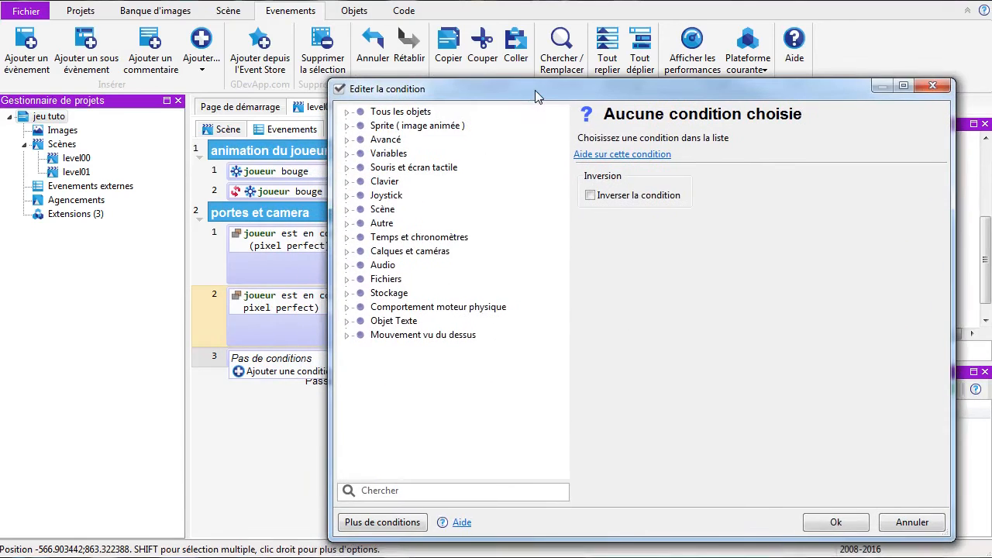
{"action": "left_click", "coordinate": [346, 127]}
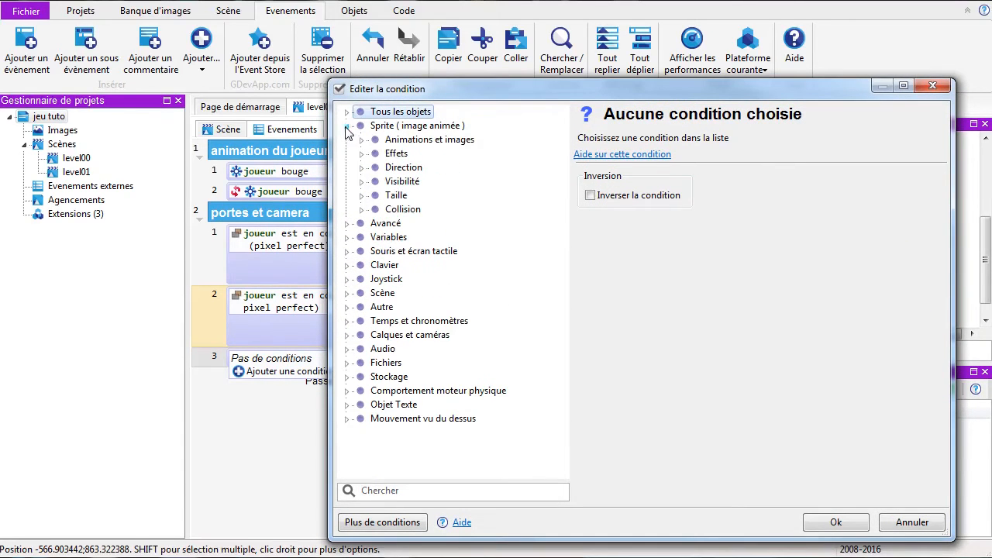
{"action": "left_click", "coordinate": [361, 210]}
{"action": "left_click", "coordinate": [419, 224]}
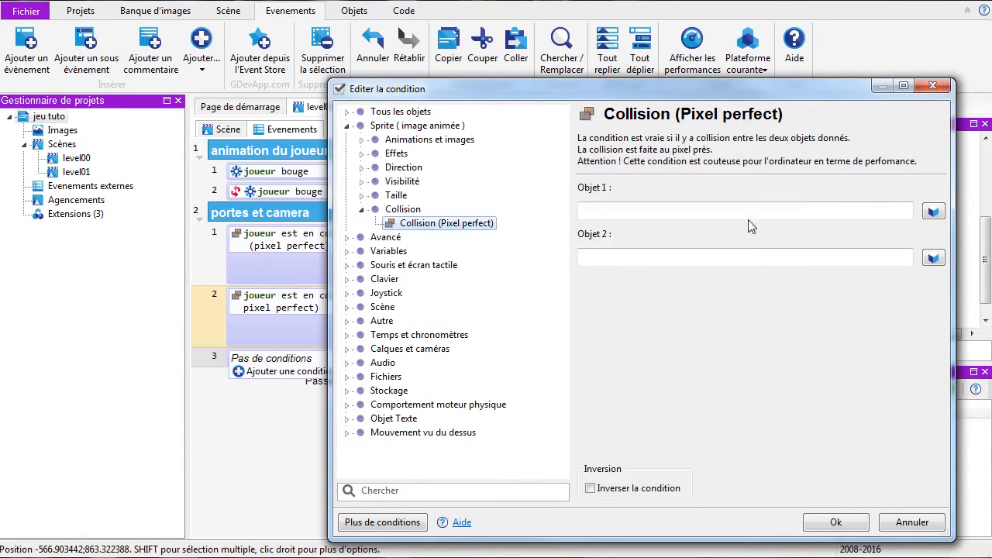
Set the collision condition's first object to joueur and its second object to left, and confirm it
{"action": "left_click", "coordinate": [933, 211]}
{"action": "left_click", "coordinate": [448, 224]}
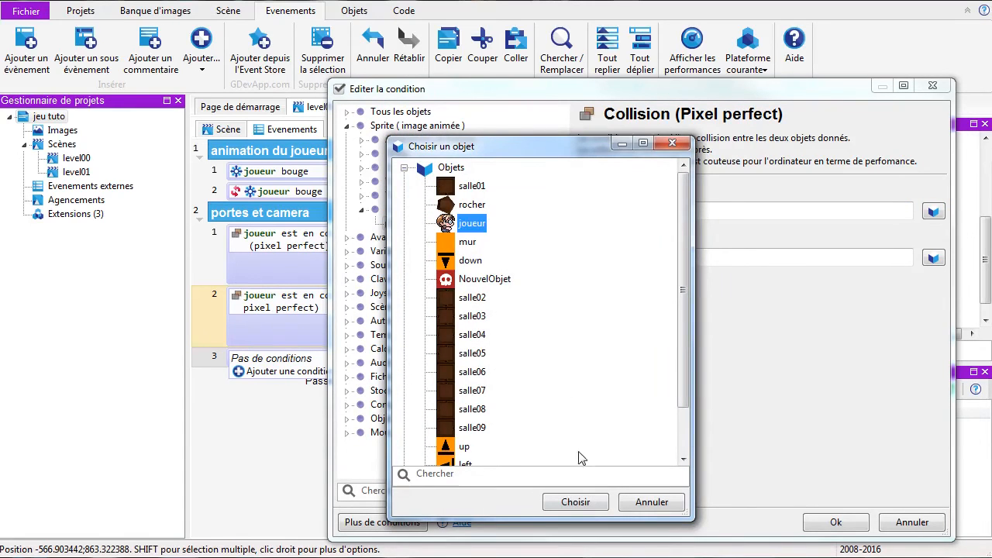
{"action": "left_click", "coordinate": [581, 510]}
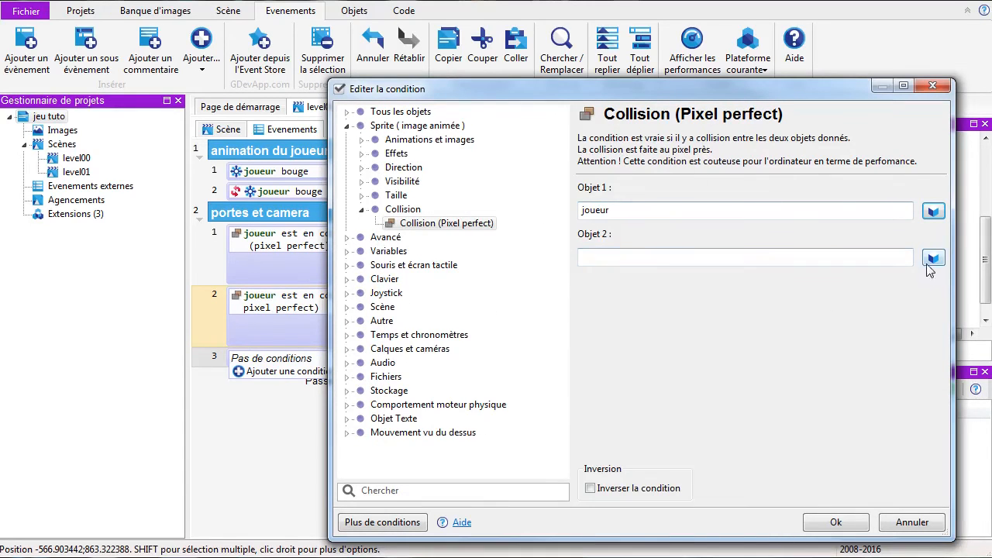
{"action": "left_click", "coordinate": [933, 258]}
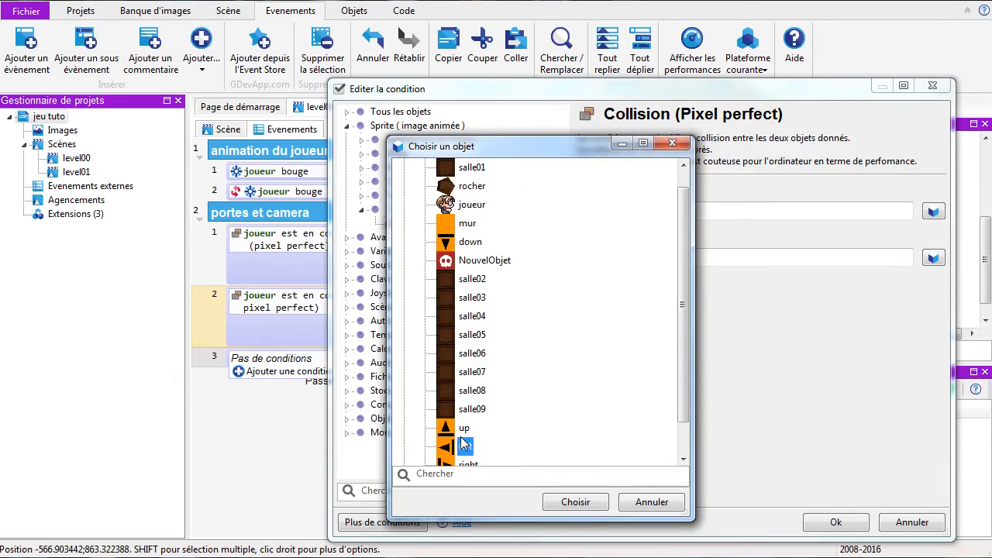
{"action": "left_click", "coordinate": [573, 502]}
{"action": "left_click", "coordinate": [830, 523]}
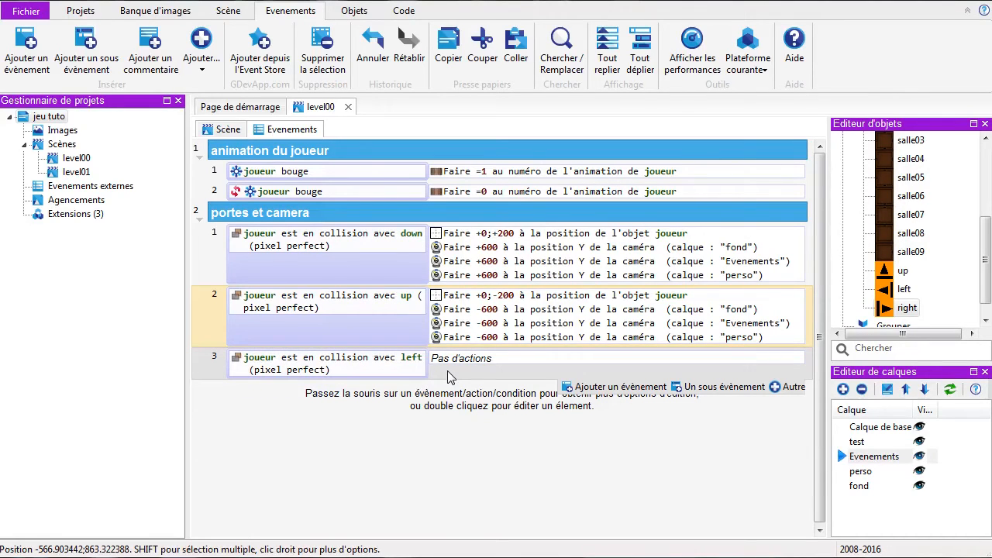
Add a Position d'un objet action to the left collision event and choose joueur as its object
{"action": "mouse_move", "coordinate": [446, 365]}
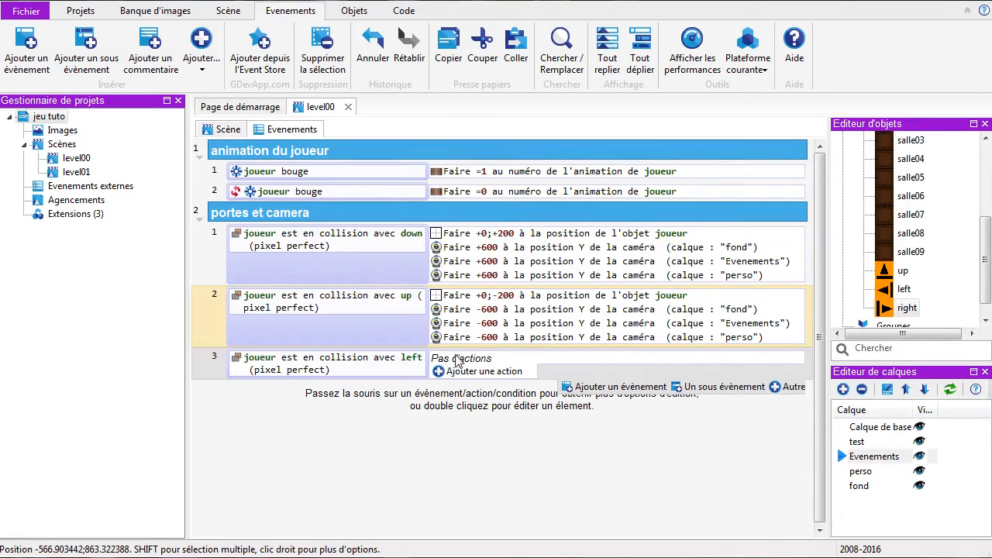
{"action": "left_click", "coordinate": [474, 372]}
{"action": "left_click", "coordinate": [213, 179]}
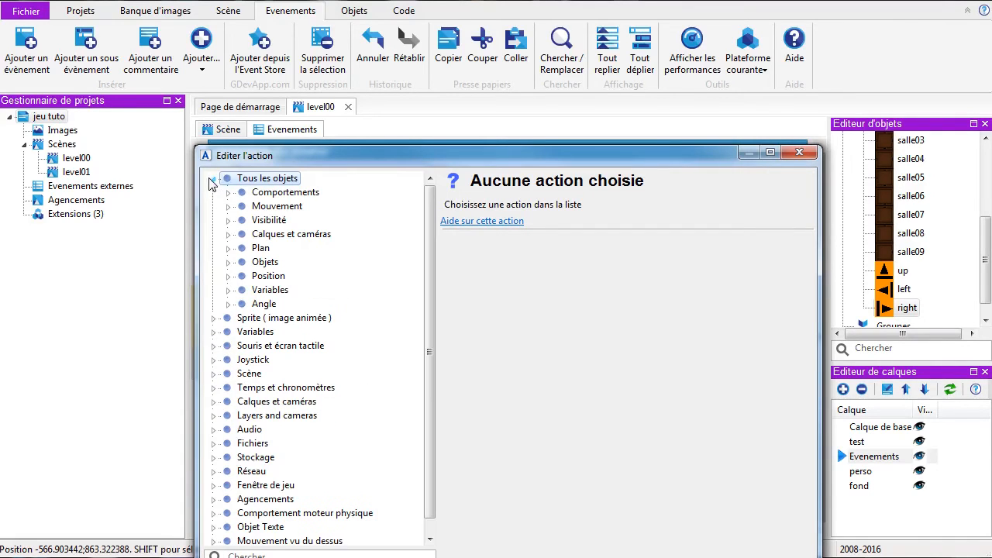
{"action": "left_click", "coordinate": [228, 276]}
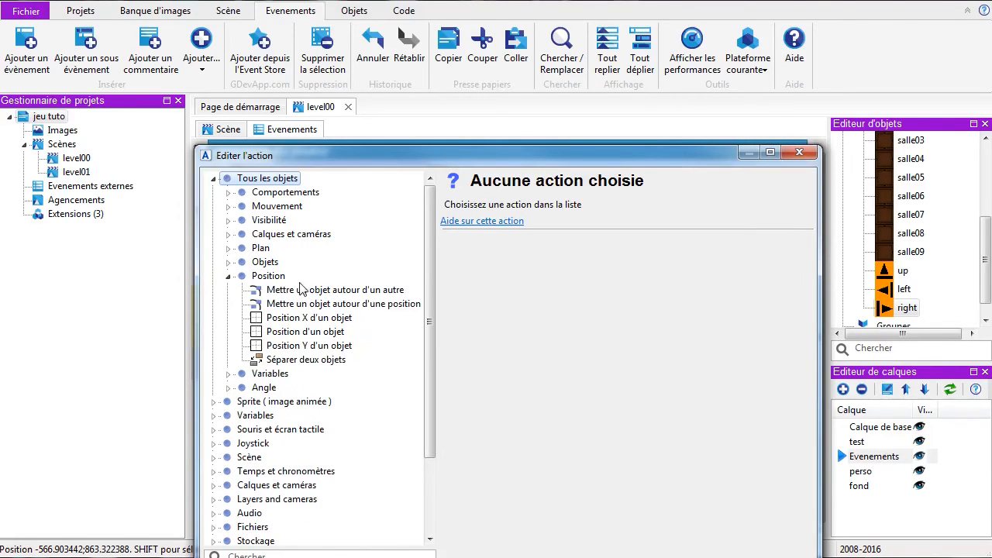
{"action": "left_click", "coordinate": [322, 333]}
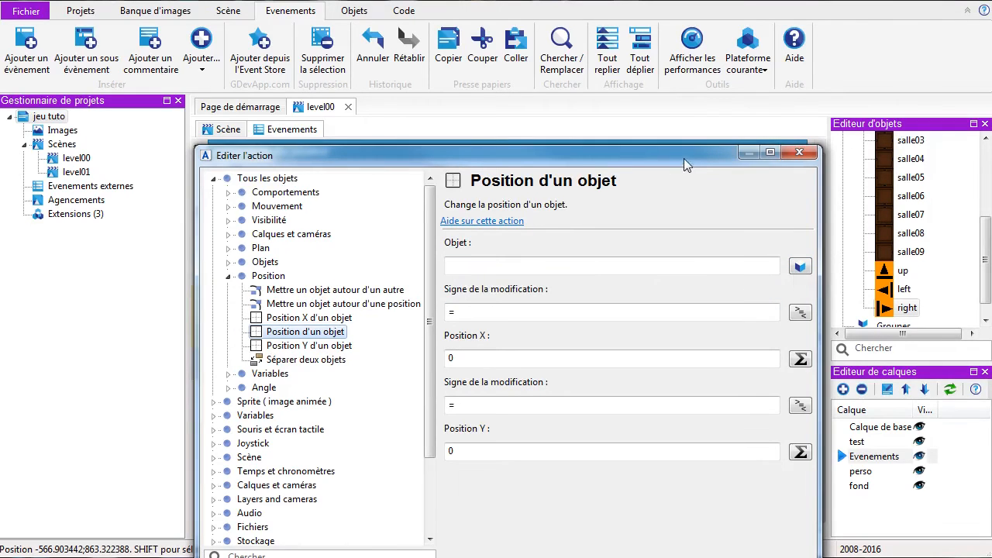
{"action": "left_click_drag", "start_coordinate": [685, 165], "coordinate": [667, 83]}
{"action": "left_click", "coordinate": [781, 184]}
{"action": "left_click", "coordinate": [327, 208]}
{"action": "left_click", "coordinate": [422, 485]}
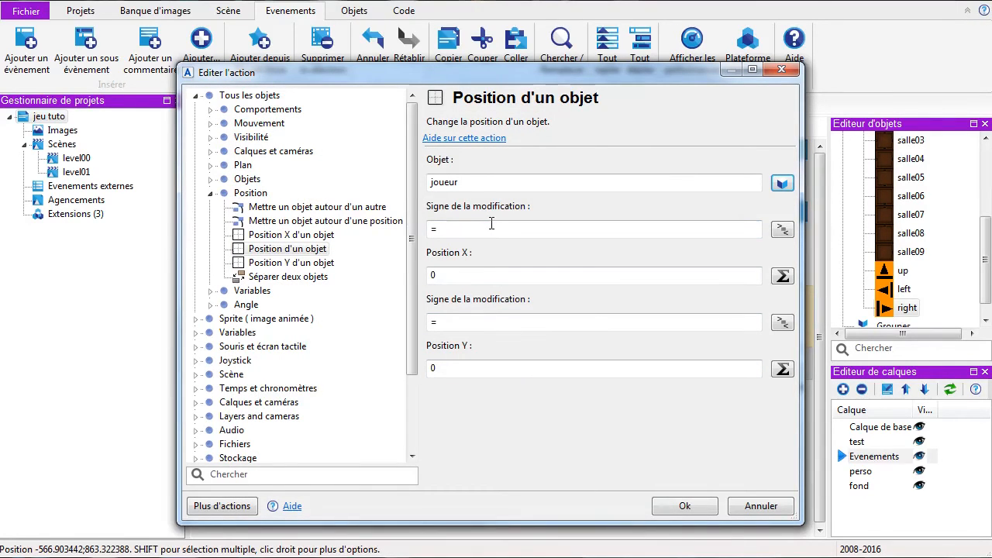
Set the joueur position change to - 200 in X and + 0 in Y, and confirm the action
{"action": "left_click", "coordinate": [491, 223]}
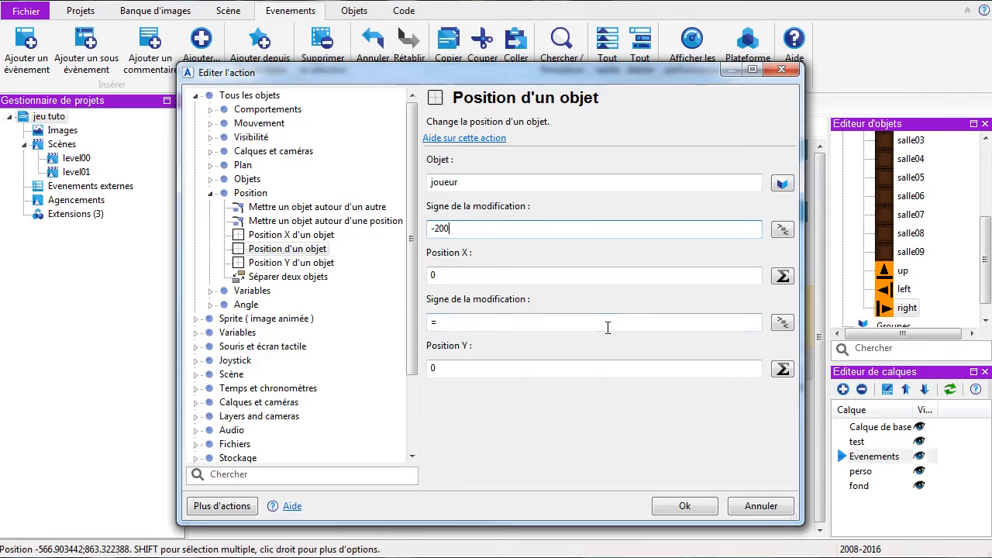
{"action": "key", "text": "BackSpace"}
{"action": "key", "text": "BackSpace"}
{"action": "key", "text": "BackSpace"}
{"action": "key", "text": "Tab"}
{"action": "type", "text": "200"}
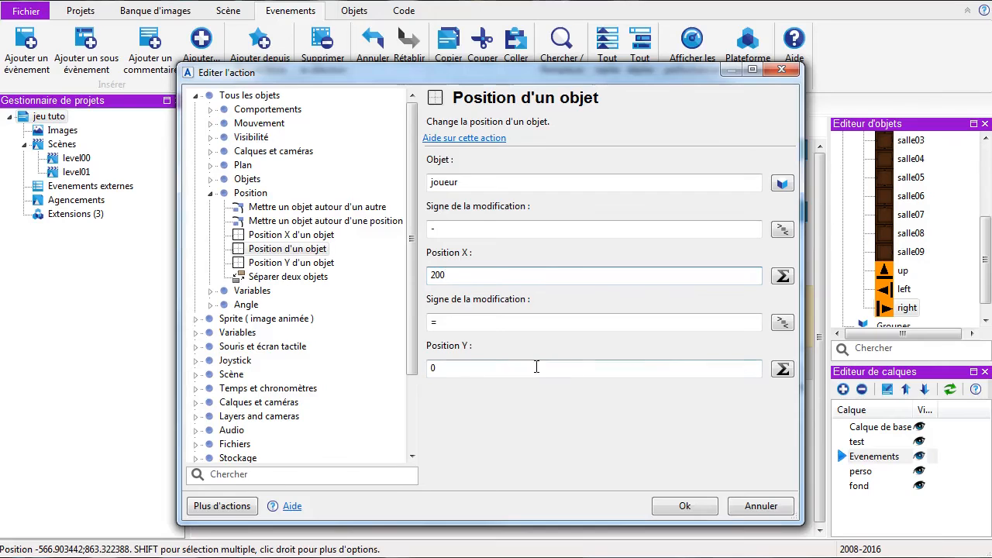
{"action": "left_click", "coordinate": [465, 323]}
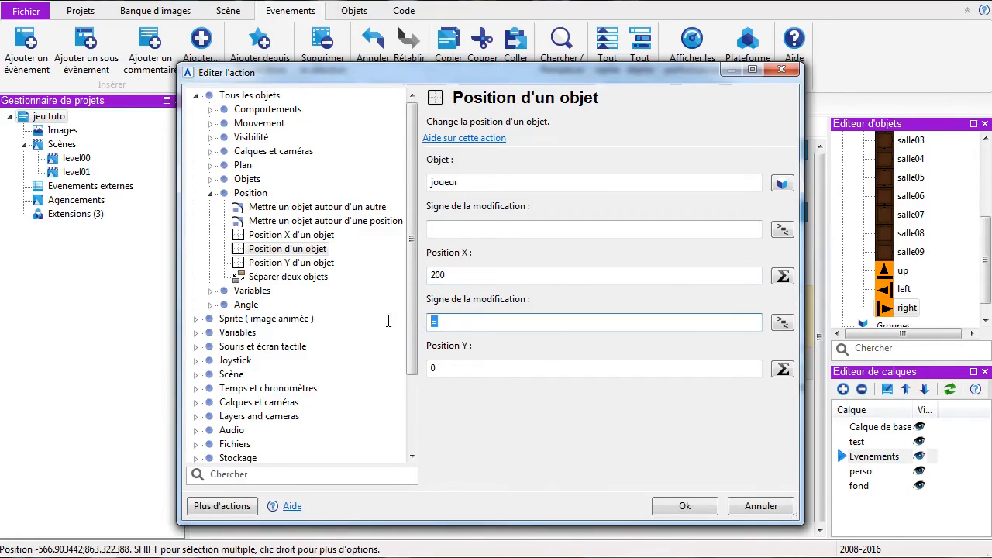
{"action": "type", "text": "+"}
{"action": "left_click", "coordinate": [533, 369]}
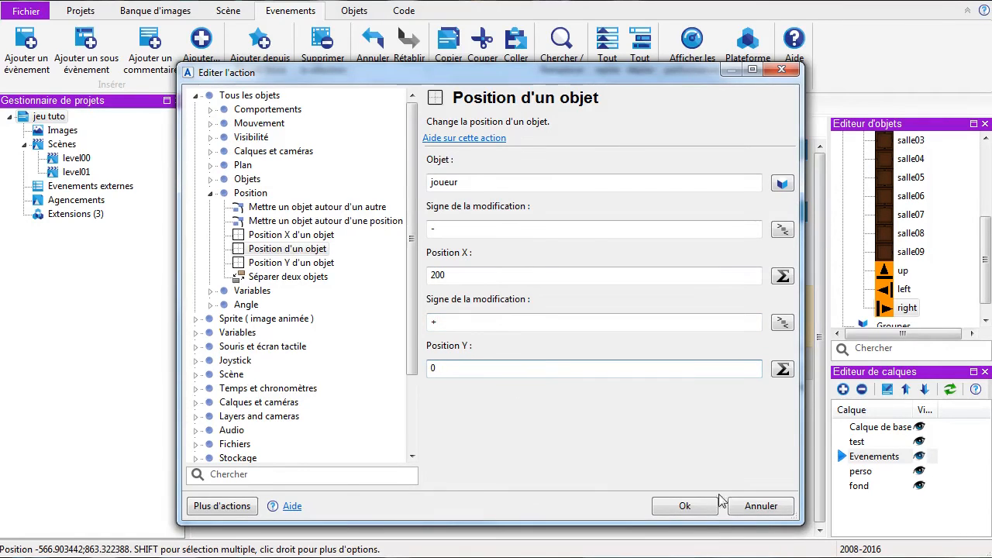
{"action": "left_click", "coordinate": [685, 506]}
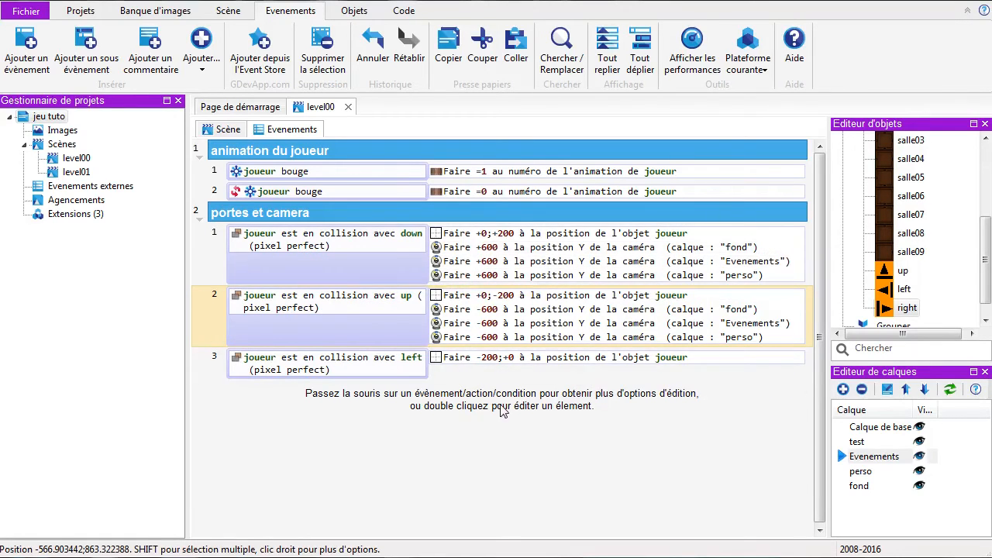
Add a Position X du centre de la caméra action to the left collision event with sign - and value 800
{"action": "left_click", "coordinate": [465, 371]}
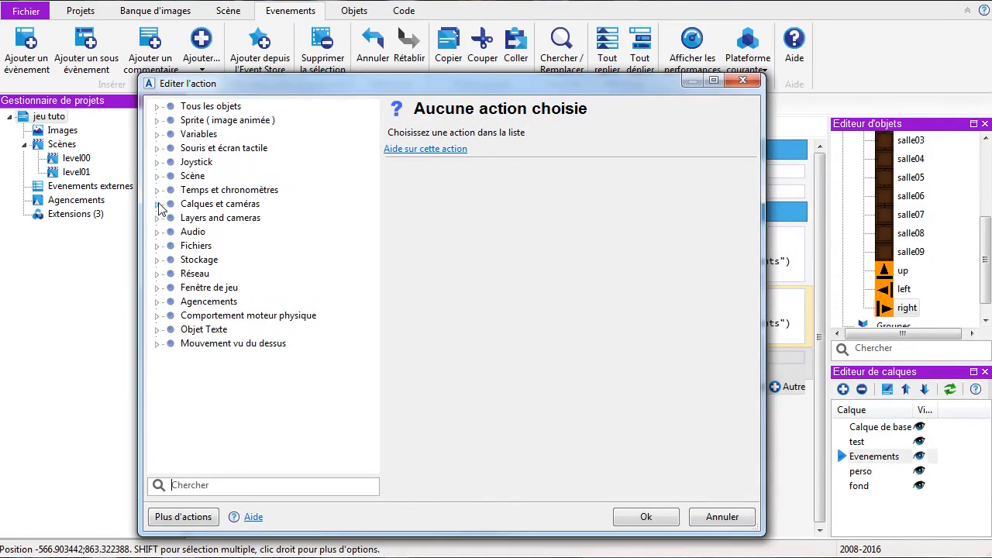
{"action": "left_click", "coordinate": [157, 205]}
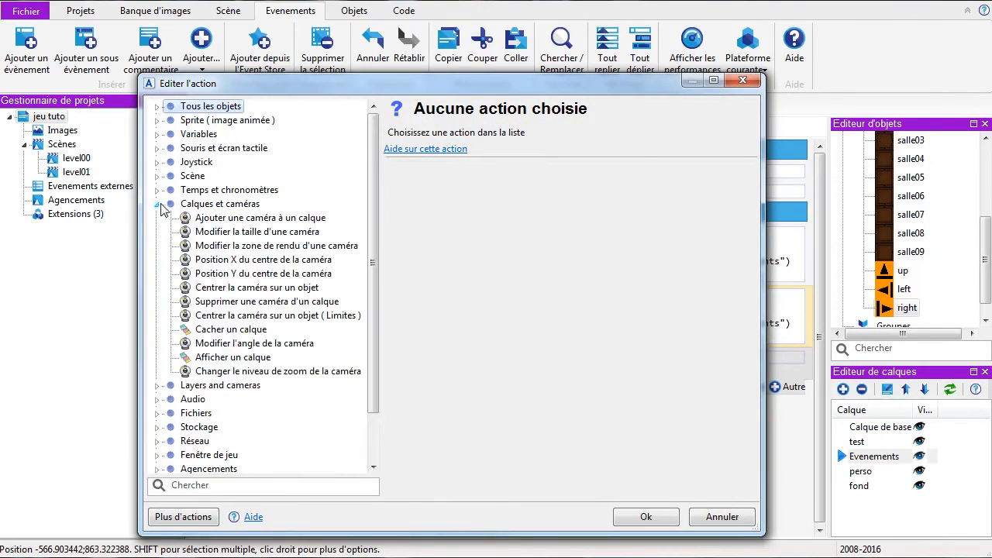
{"action": "left_click", "coordinate": [234, 274]}
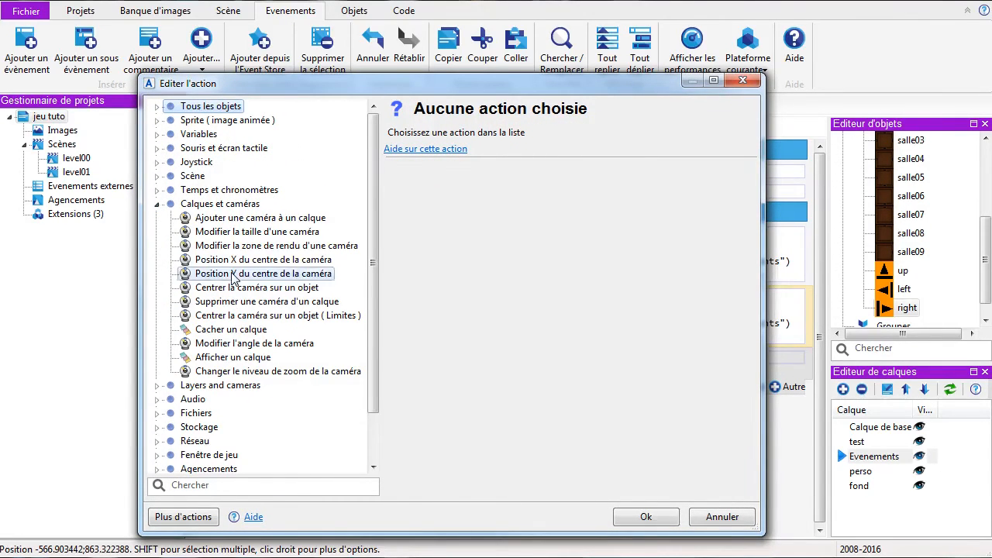
{"action": "left_click", "coordinate": [309, 262]}
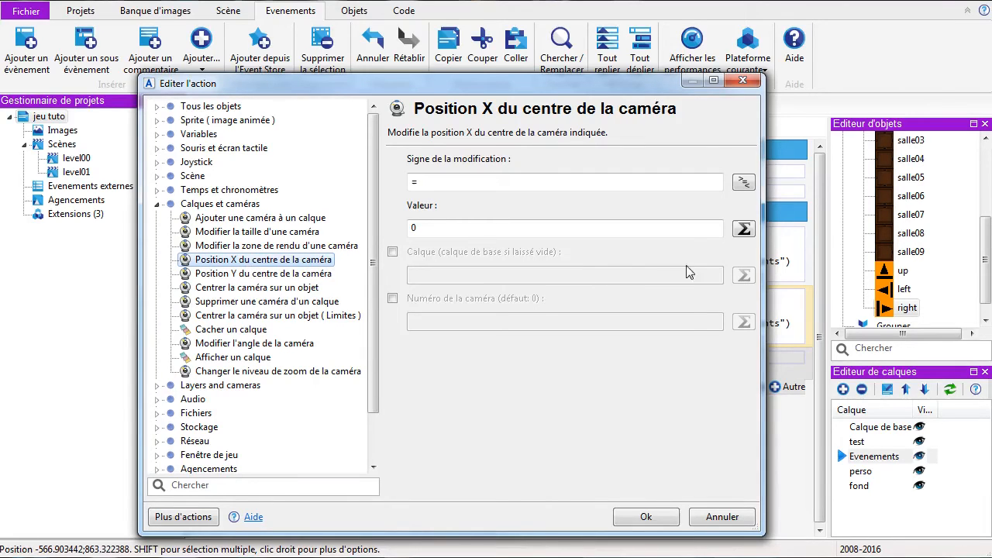
{"action": "left_click", "coordinate": [642, 180]}
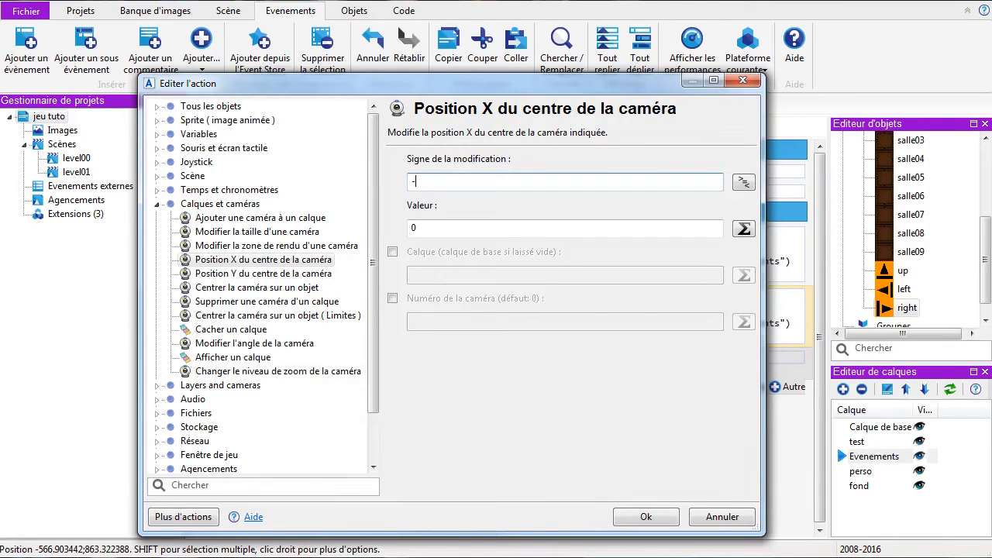
{"action": "left_click", "coordinate": [429, 223]}
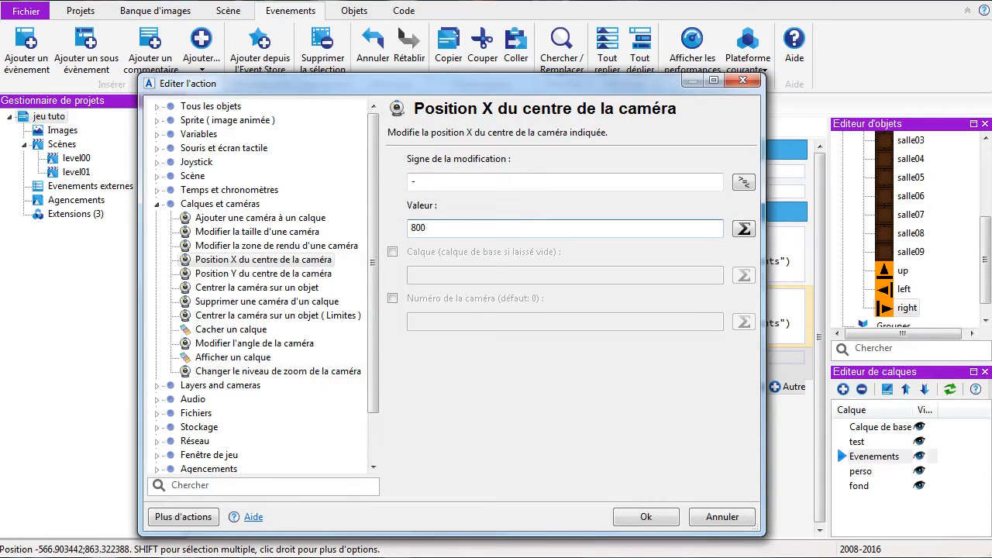
Enable the layer option of the camera X action, choose the fond layer, and confirm the action
{"action": "left_click", "coordinate": [392, 252]}
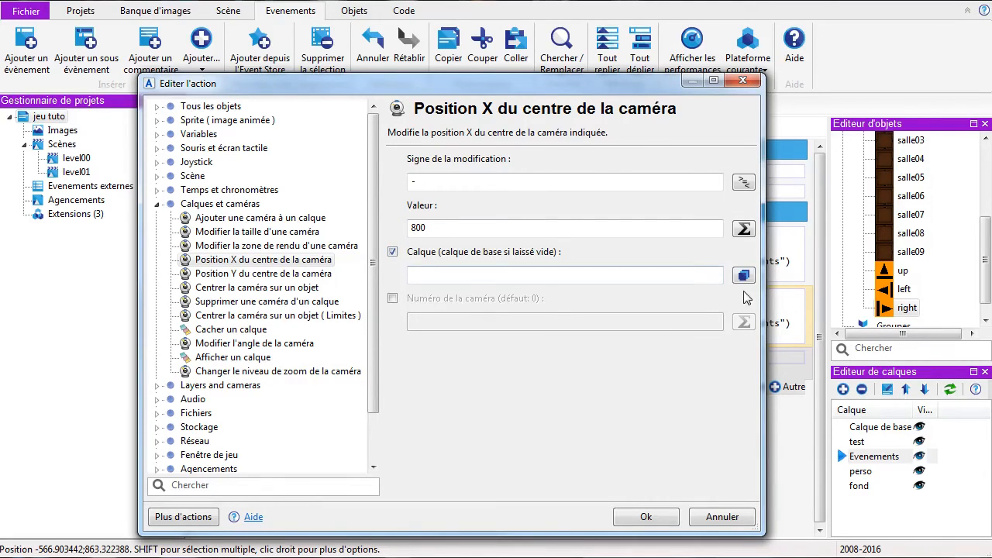
{"action": "left_click", "coordinate": [744, 277]}
{"action": "left_click", "coordinate": [231, 213]}
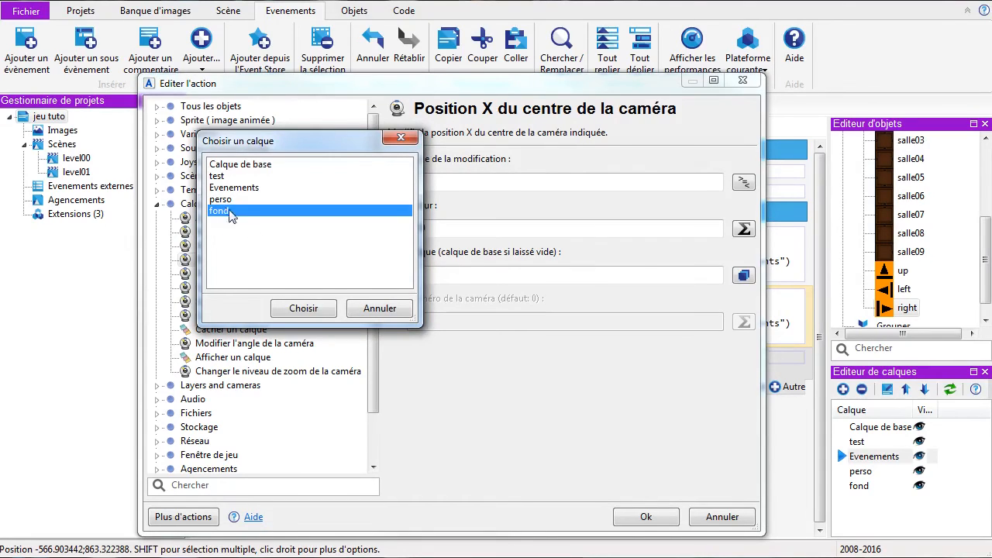
{"action": "left_click", "coordinate": [303, 309]}
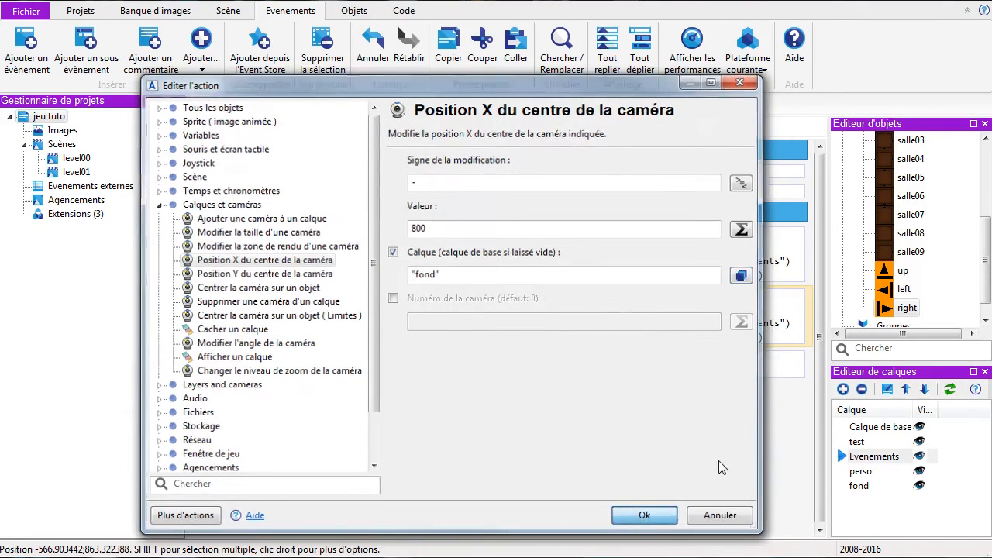
{"action": "left_click", "coordinate": [643, 517]}
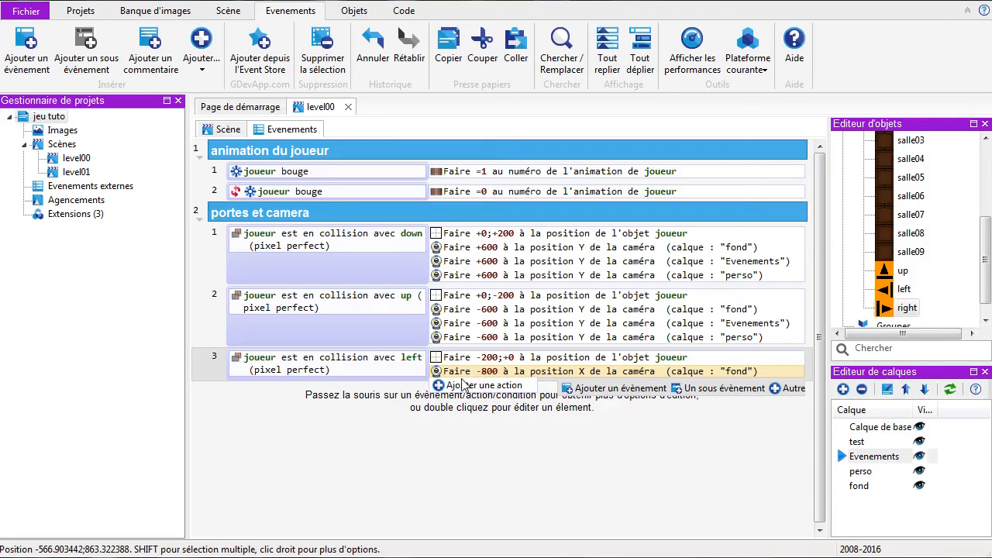
Duplicate the fond camera action twice in the left collision event and set the first copy's layer to Evenements
{"action": "key", "text": "ctrl+v"}
{"action": "key", "text": "ctrl+v"}
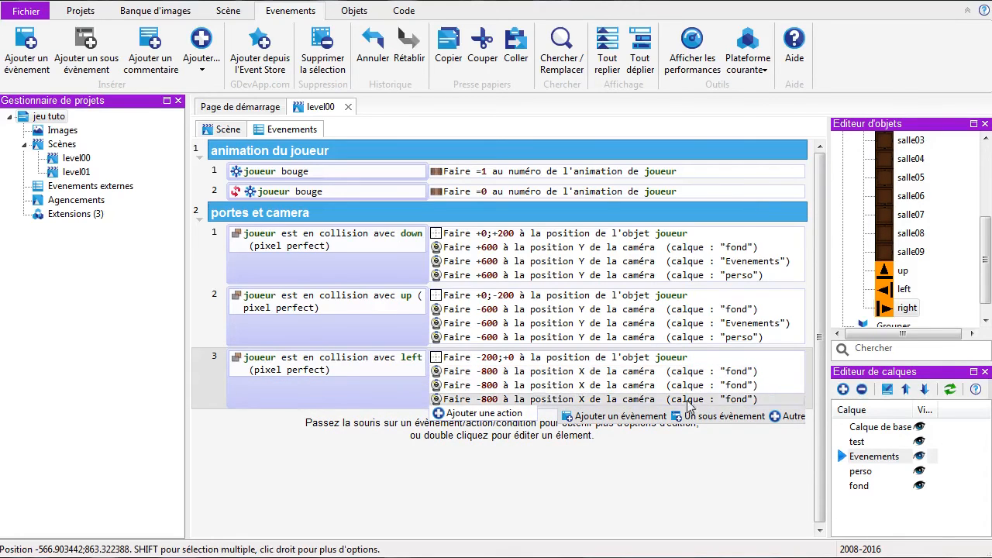
{"action": "double_click", "coordinate": [639, 388]}
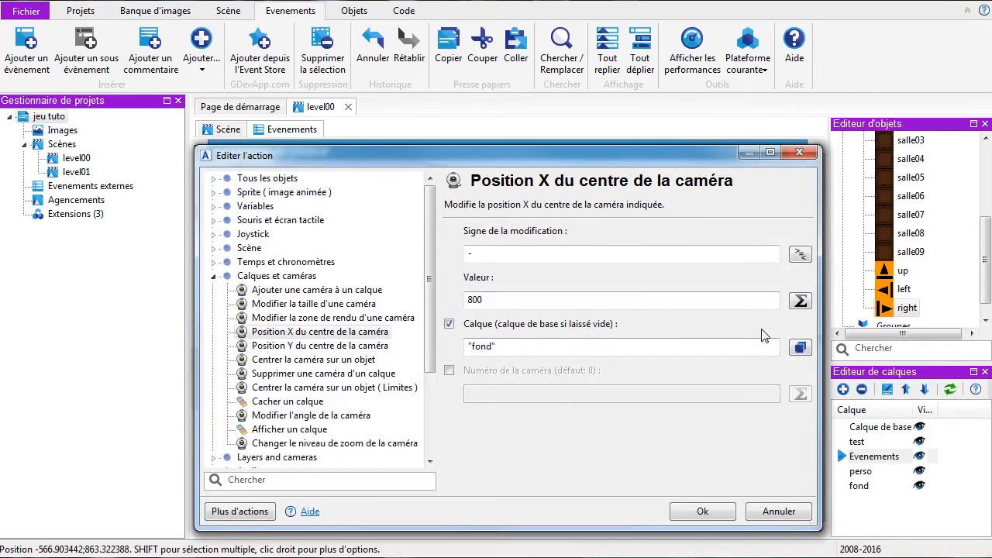
{"action": "left_click", "coordinate": [800, 347]}
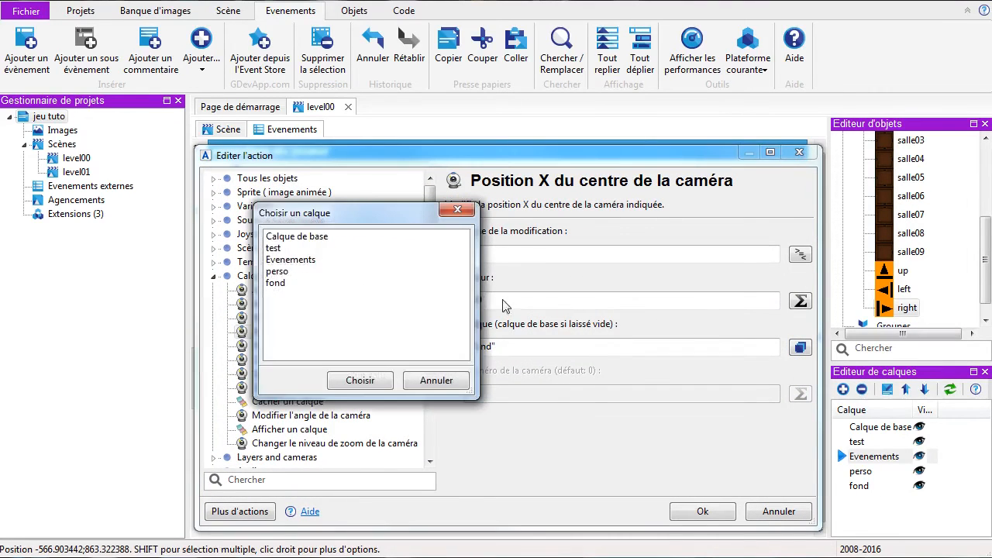
{"action": "left_click", "coordinate": [284, 262]}
{"action": "left_click", "coordinate": [361, 381]}
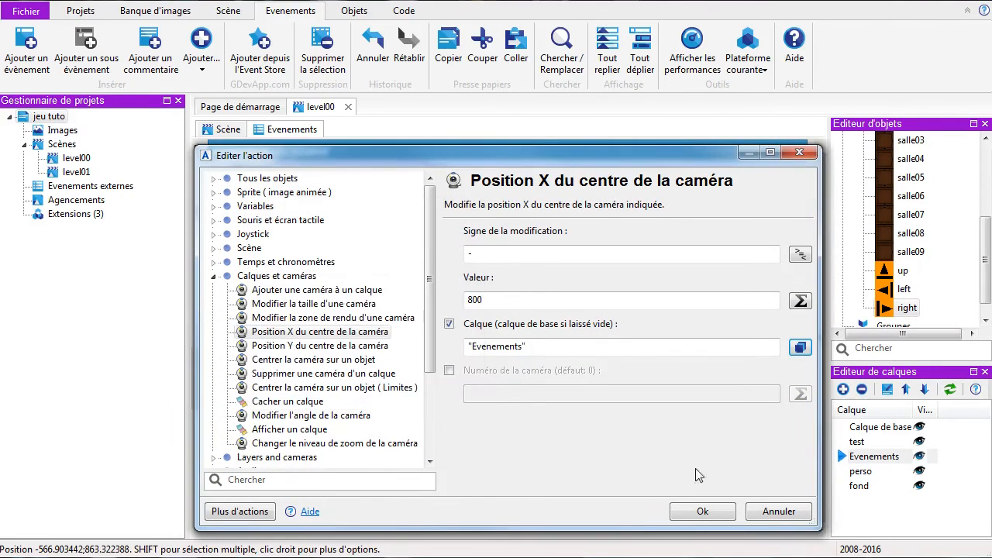
{"action": "left_click", "coordinate": [695, 514]}
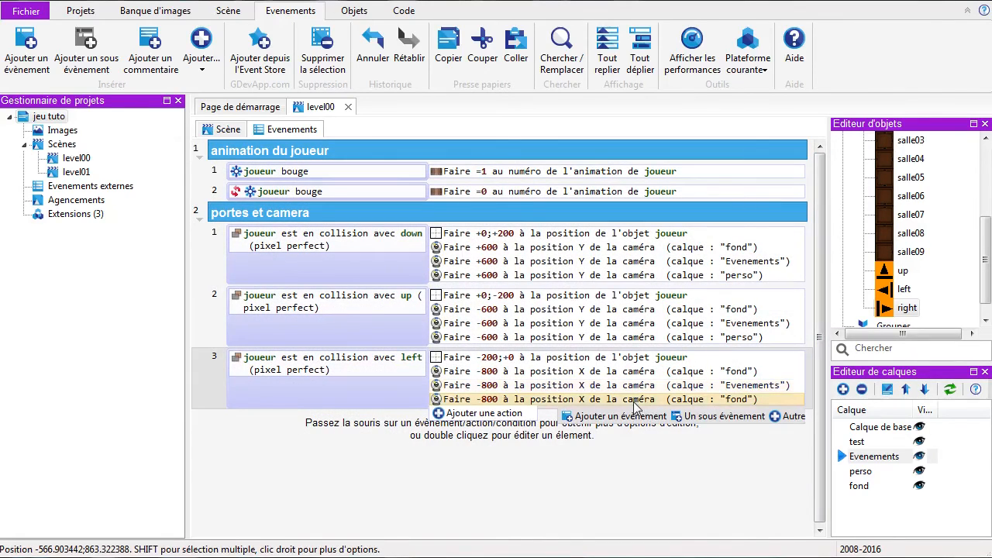
Set the layer of the left collision event's last camera action to perso
{"action": "double_click", "coordinate": [636, 399]}
{"action": "left_click", "coordinate": [797, 349]}
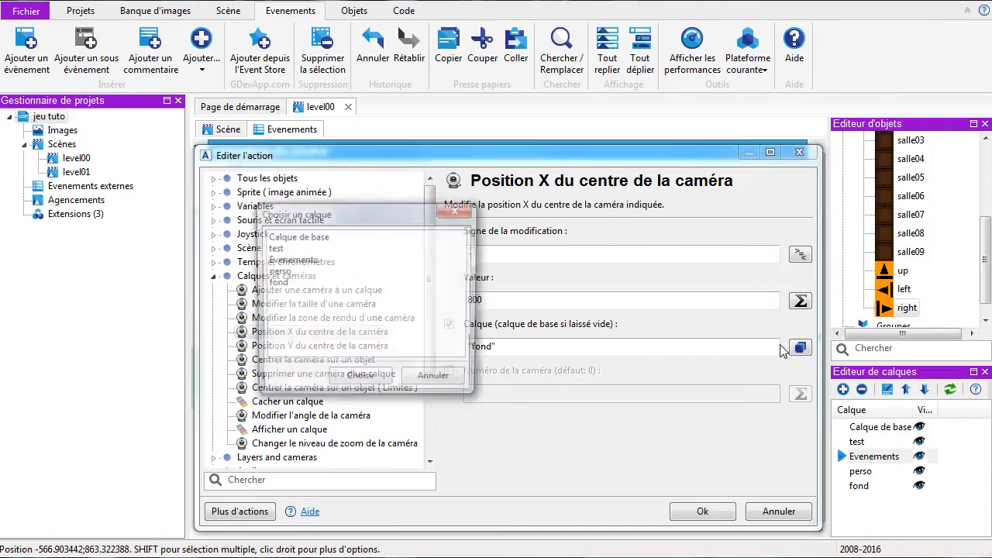
{"action": "left_click", "coordinate": [279, 271]}
{"action": "left_click", "coordinate": [363, 378]}
{"action": "left_click", "coordinate": [682, 518]}
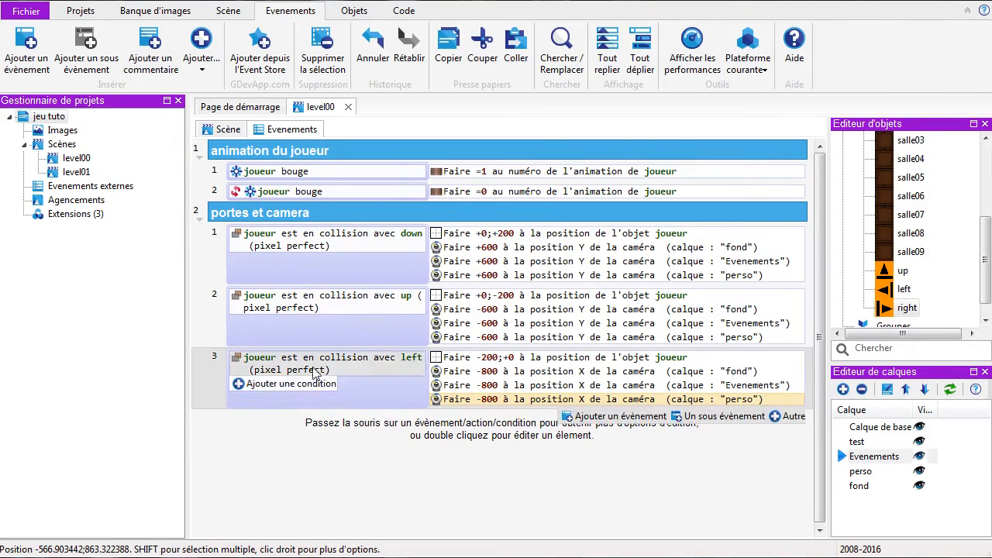
Duplicate the whole left collision event as a fourth event under portes et camera
{"action": "left_click", "coordinate": [213, 372]}
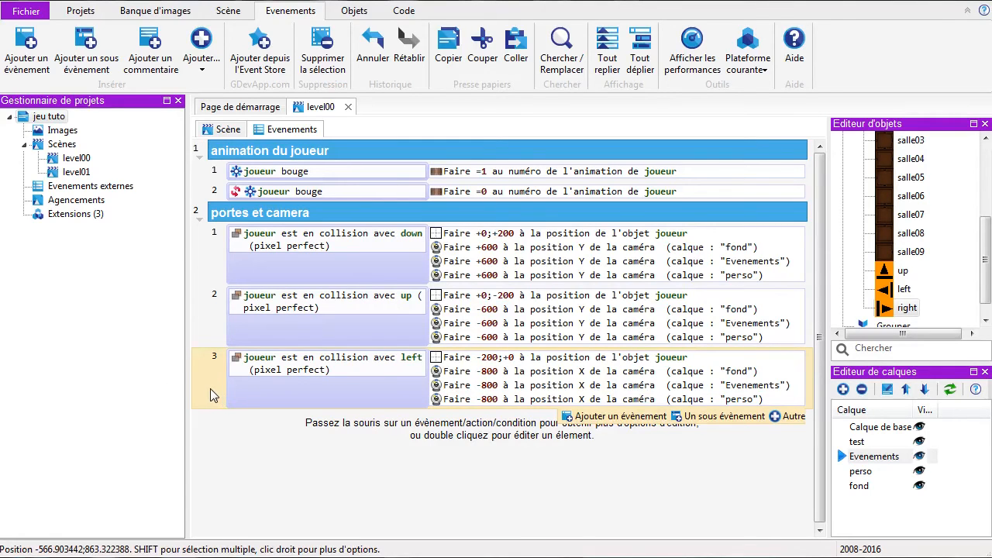
{"action": "key", "text": "ctrl+c"}
{"action": "key", "text": "ctrl+v"}
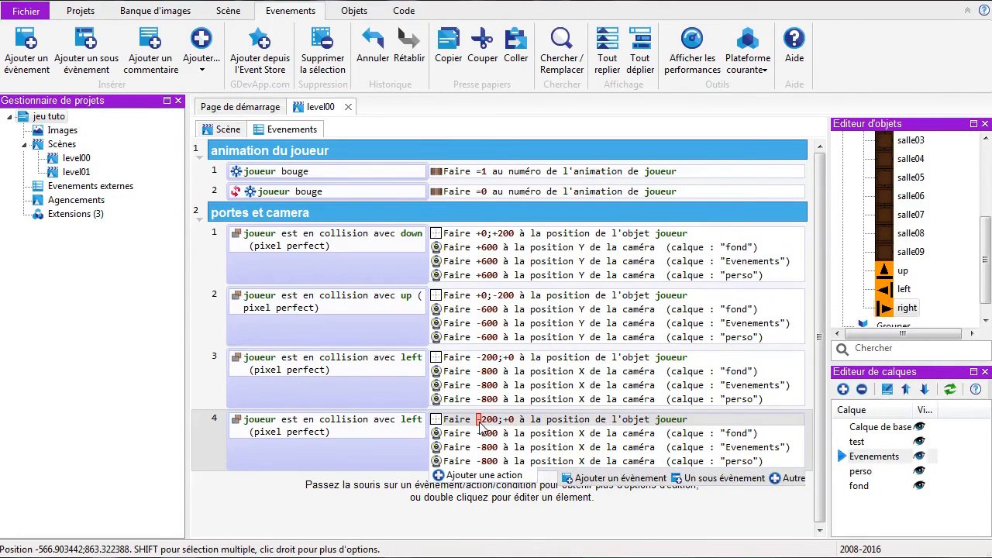
Change the second object of the fourth event's collision condition to right and confirm it
{"action": "left_click", "coordinate": [415, 419]}
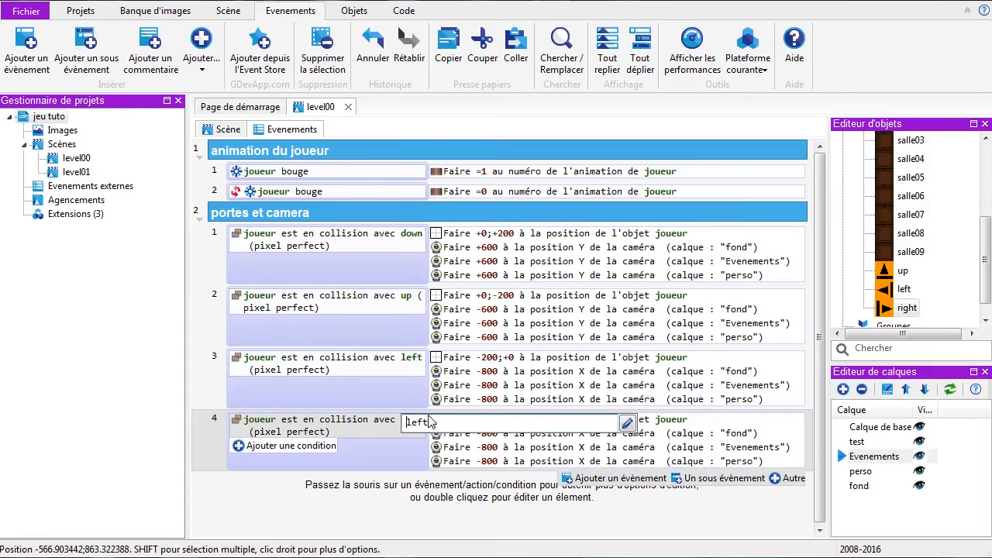
{"action": "left_click", "coordinate": [627, 424]}
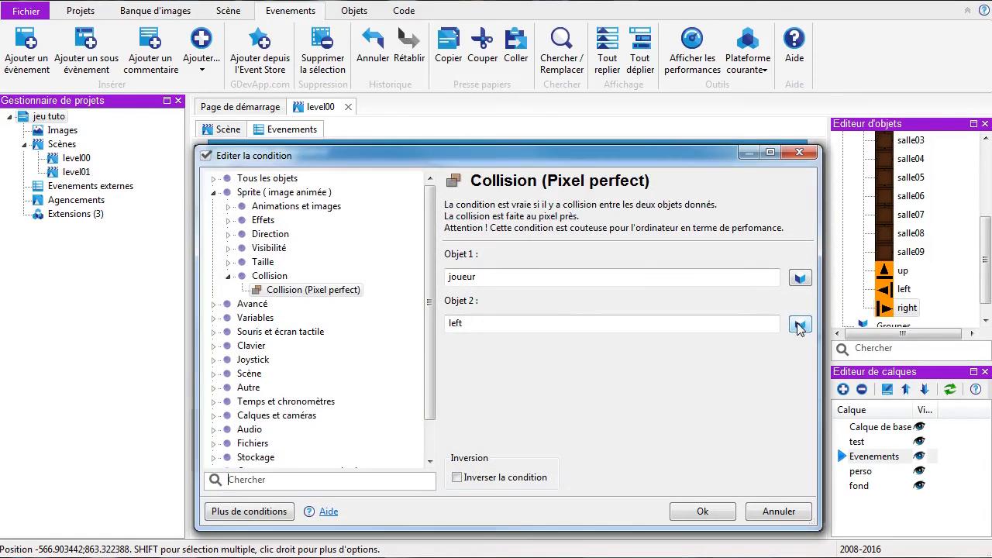
{"action": "left_click", "coordinate": [799, 324]}
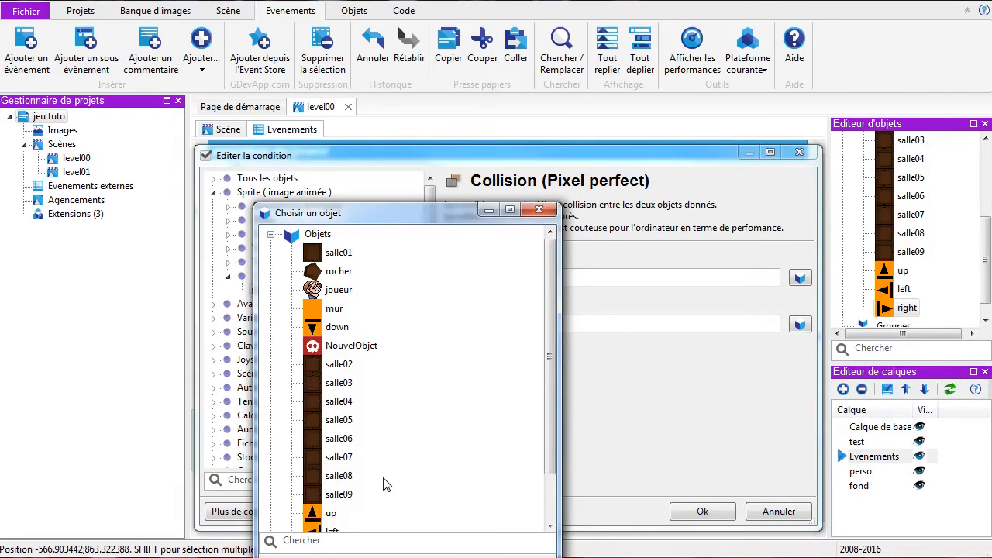
{"action": "scroll", "coordinate": [503, 454], "scroll_direction": "down", "scroll_amount": 2}
{"action": "left_click_drag", "start_coordinate": [378, 213], "coordinate": [380, 124]}
{"action": "left_click", "coordinate": [334, 405]}
{"action": "left_click", "coordinate": [444, 478]}
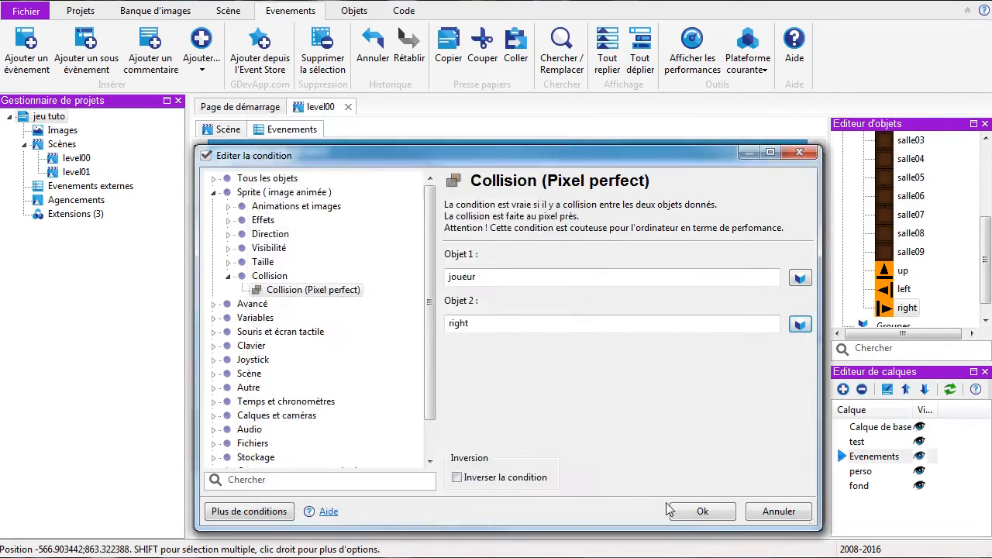
{"action": "left_click", "coordinate": [702, 511]}
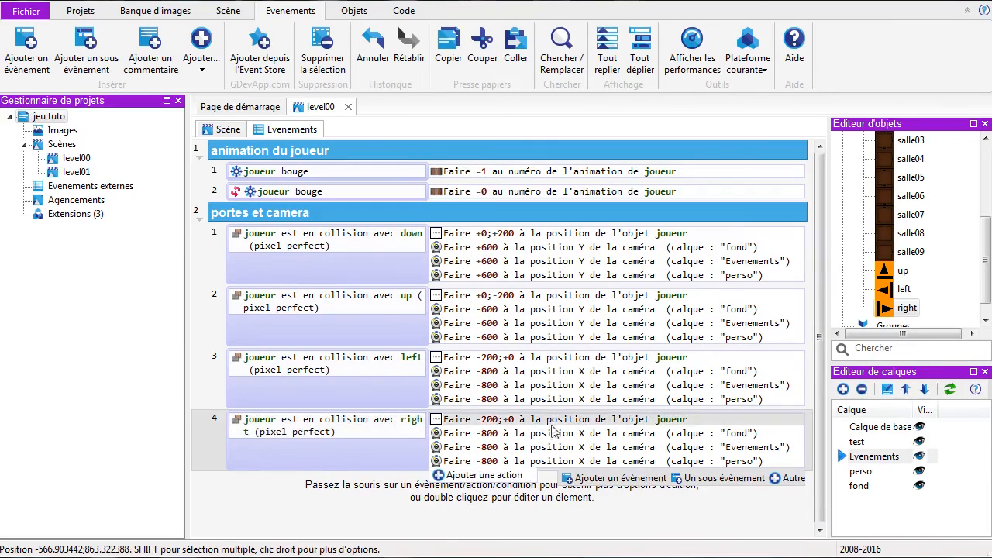
Change the sign to + for the joueur X movement and all three camera X actions in the right collision event
{"action": "left_click", "coordinate": [479, 422]}
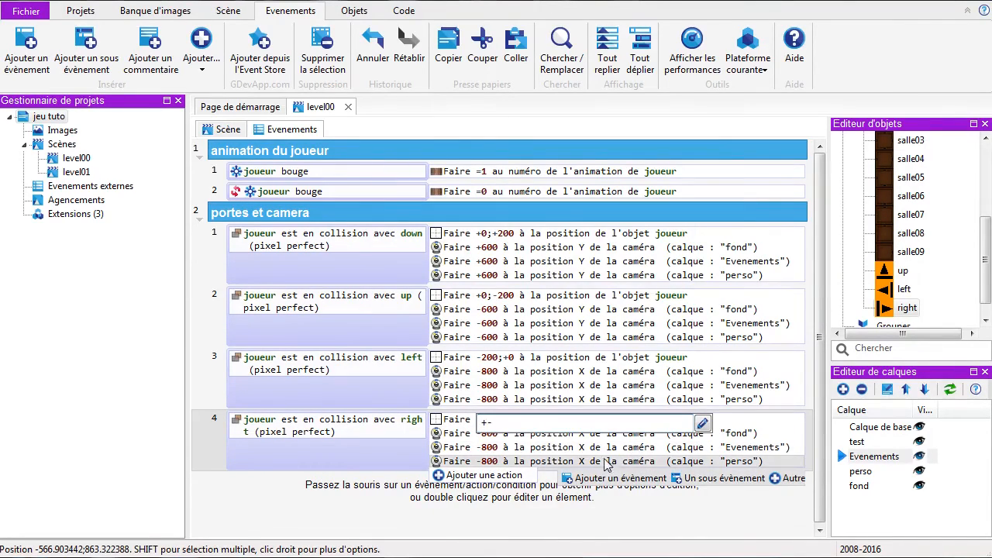
{"action": "key", "text": "Return"}
{"action": "left_click", "coordinate": [481, 437]}
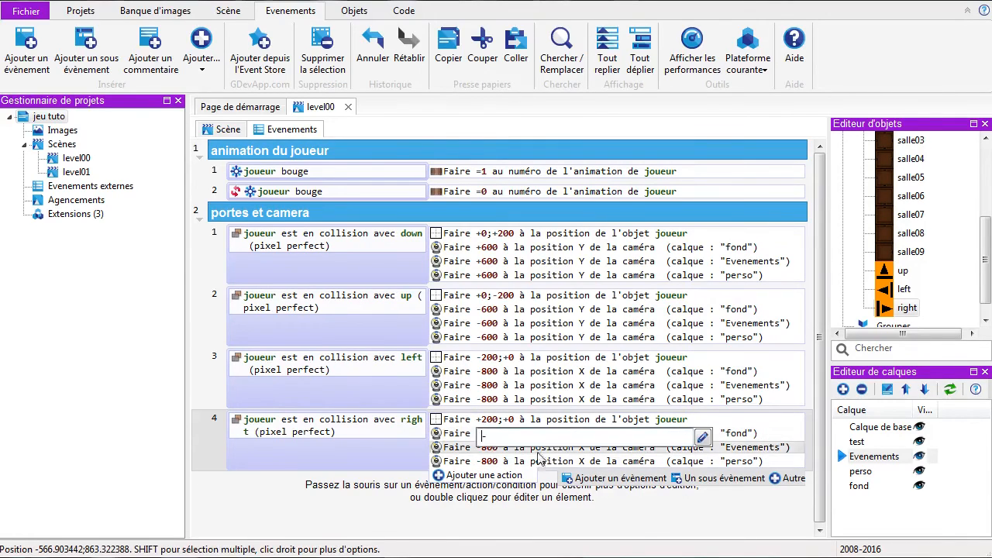
{"action": "type", "text": "+"}
{"action": "key", "text": "Return"}
{"action": "left_click", "coordinate": [480, 447]}
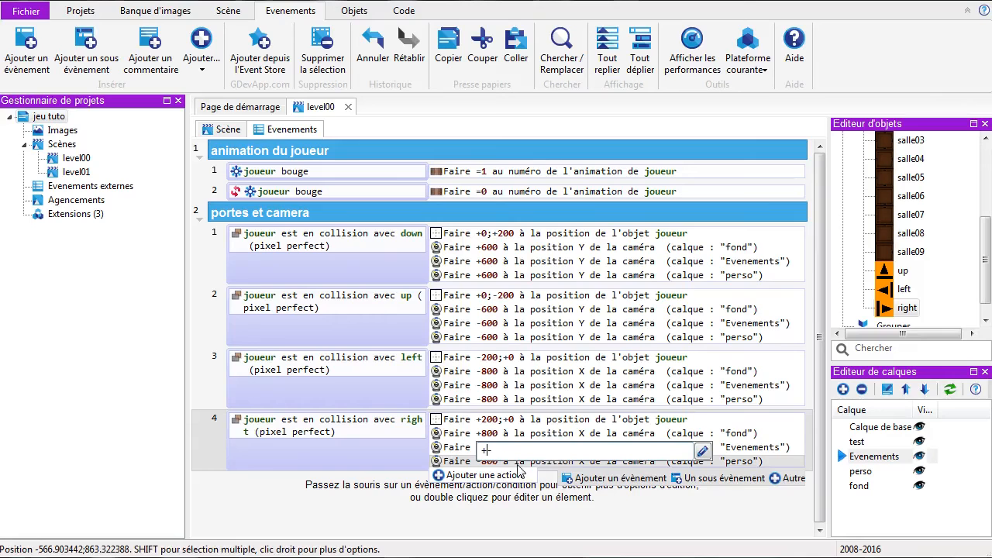
{"action": "type", "text": "+"}
{"action": "key", "text": "Return"}
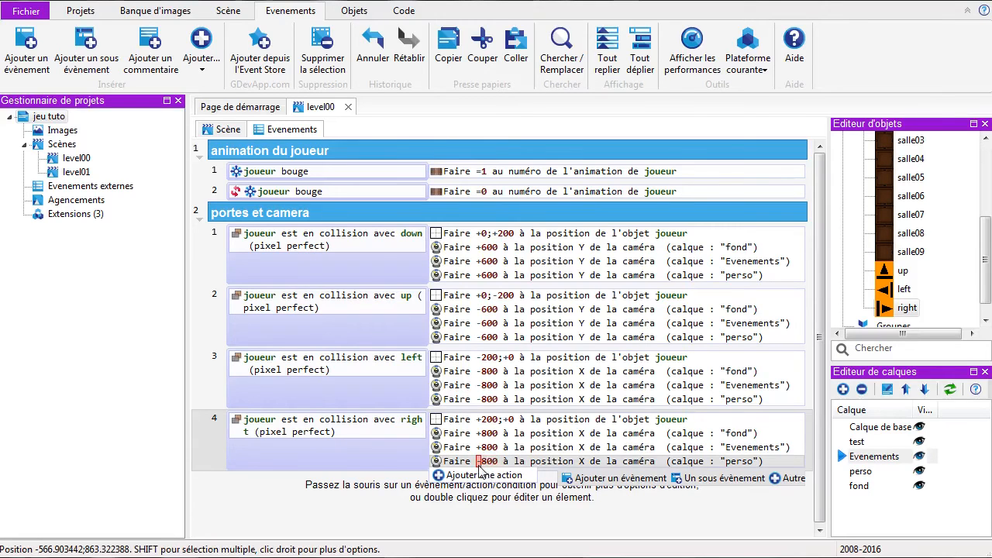
{"action": "left_click", "coordinate": [482, 461]}
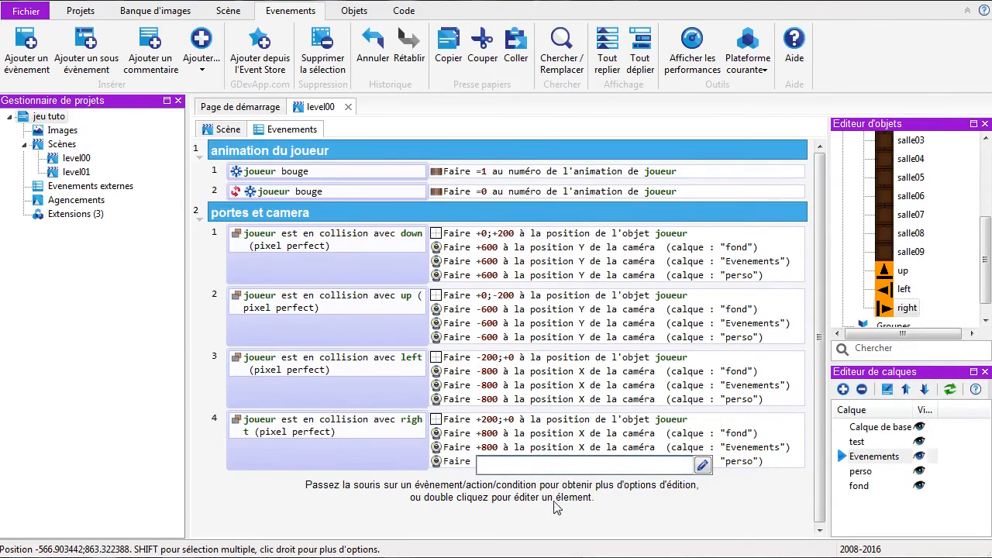
{"action": "type", "text": "+"}
{"action": "key", "text": "Return"}
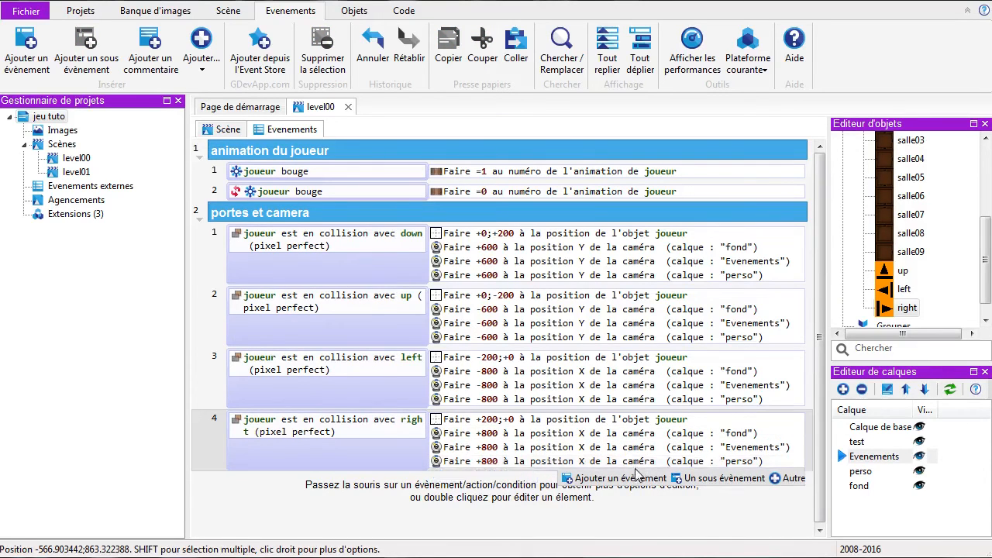
Preview the level00 scene, walk the player down, left, right and back up through the doorways, and stop the preview
{"action": "left_click", "coordinate": [227, 131]}
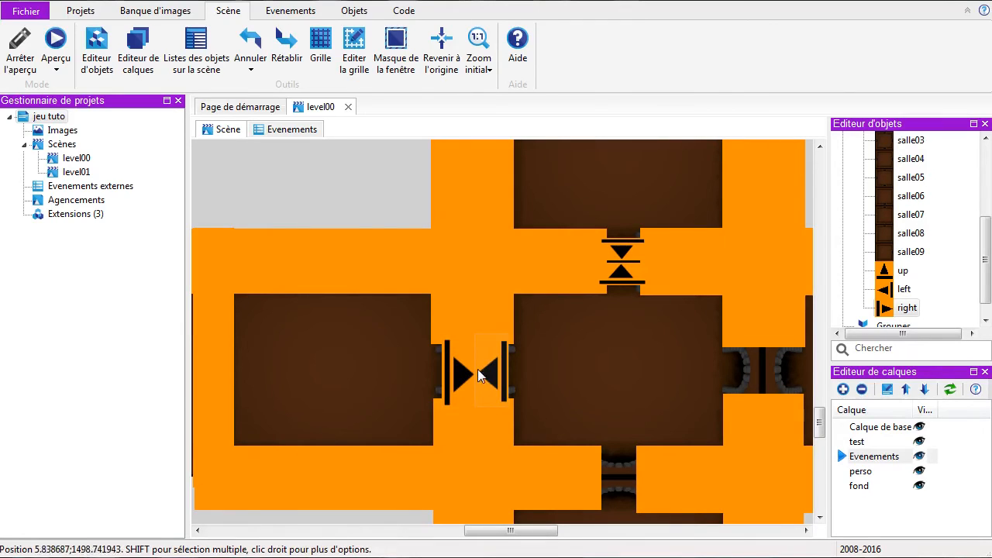
{"action": "left_click", "coordinate": [54, 40]}
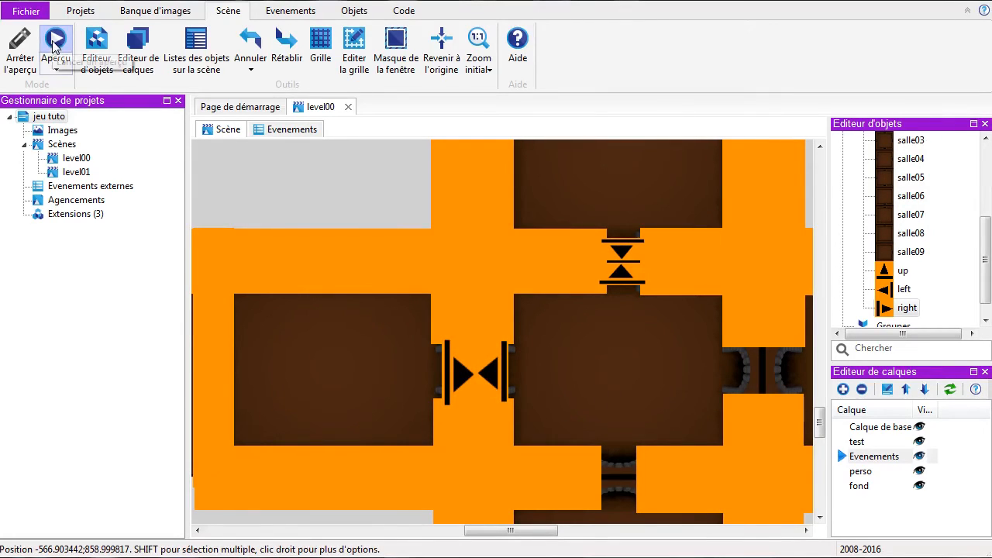
{"action": "key", "text": "Down"}
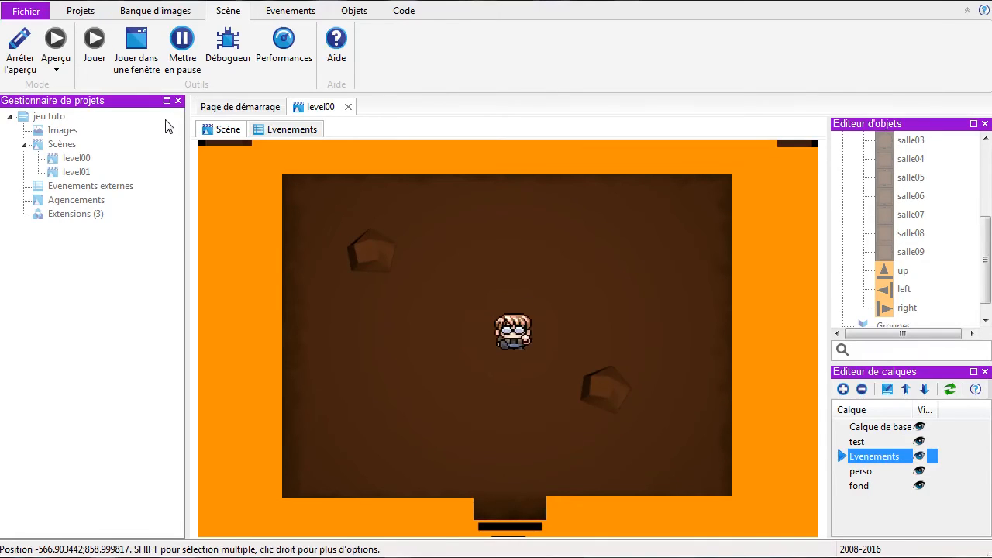
{"action": "key", "text": "Down"}
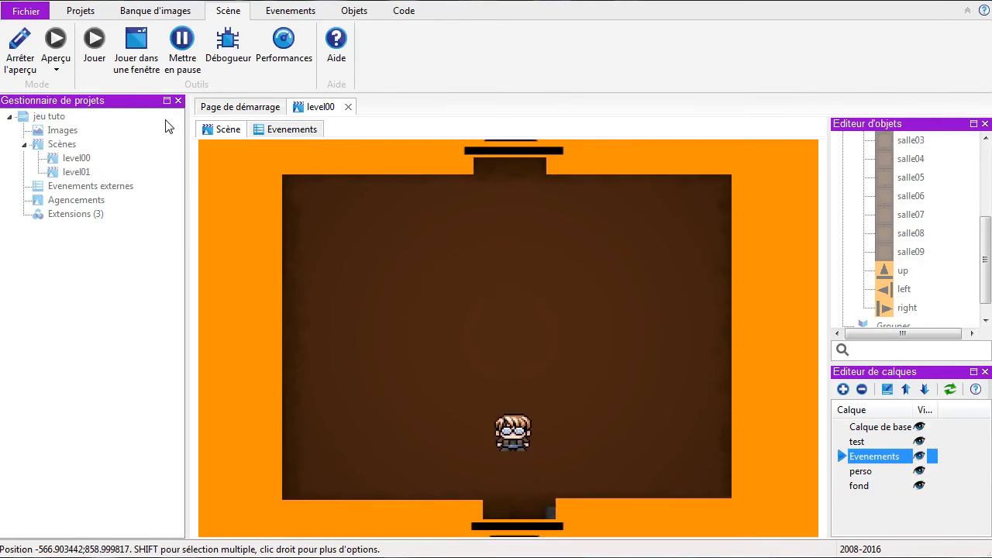
{"action": "key", "text": "Left"}
{"action": "key", "text": "Left"}
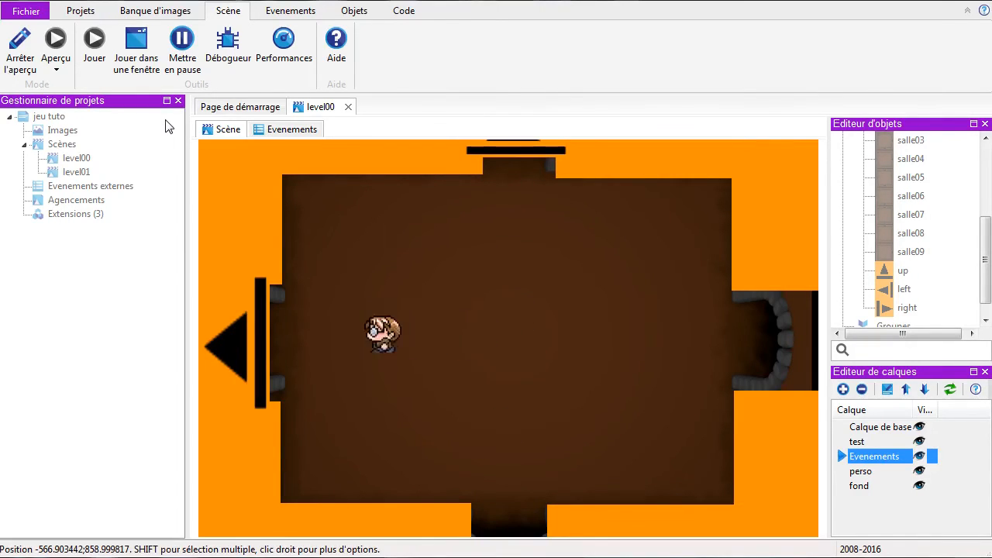
{"action": "key", "text": "Right"}
{"action": "key", "text": "Up"}
{"action": "key", "text": "Up"}
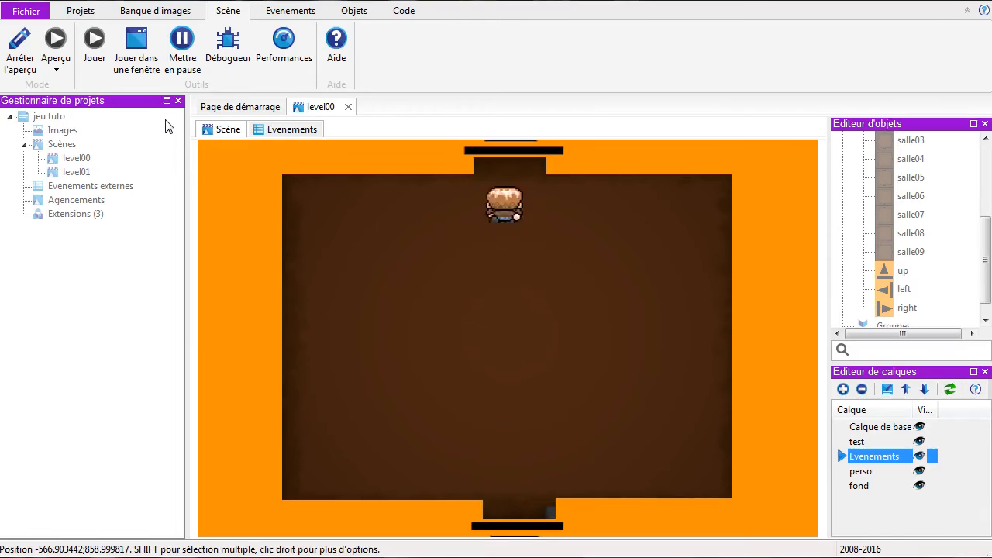
{"action": "left_click", "coordinate": [20, 45]}
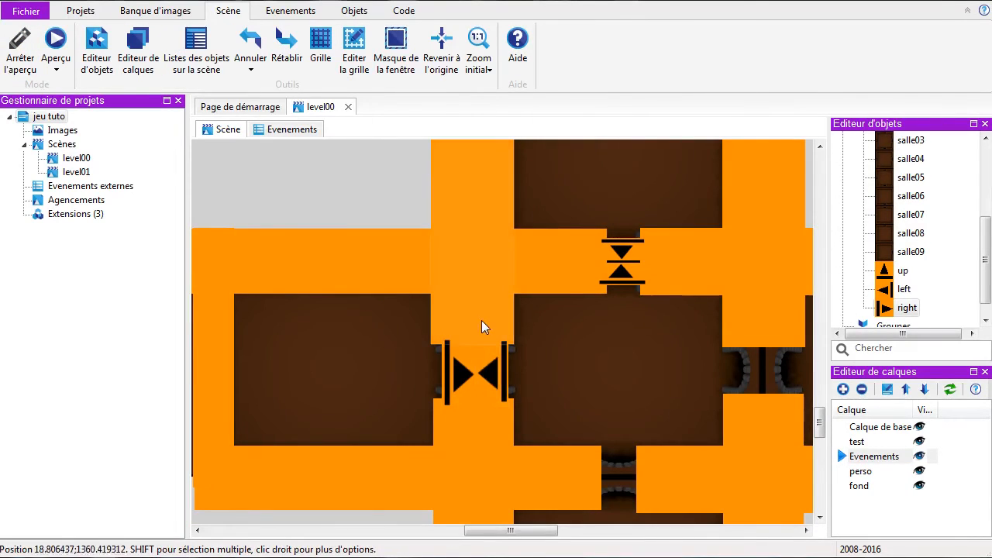
Copy the down and up trigger pair from the doorway above the central room to the doorway below it
{"action": "scroll", "coordinate": [484, 297], "scroll_direction": "down", "scroll_amount": 3}
{"action": "scroll", "coordinate": [487, 297], "scroll_direction": "down", "scroll_amount": 2}
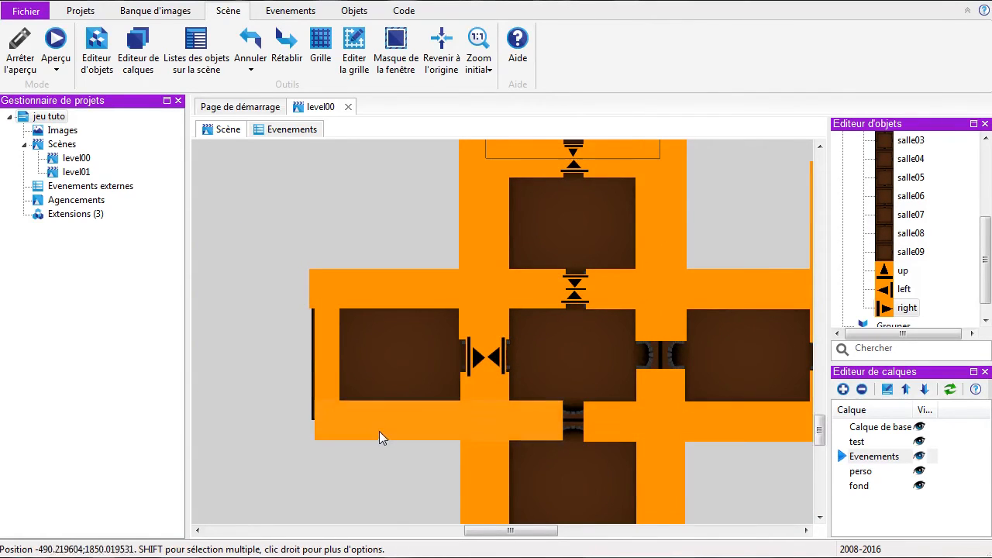
{"action": "scroll", "coordinate": [385, 426], "scroll_direction": "down", "scroll_amount": 3}
{"action": "left_click_drag", "start_coordinate": [577, 208], "coordinate": [582, 354]}
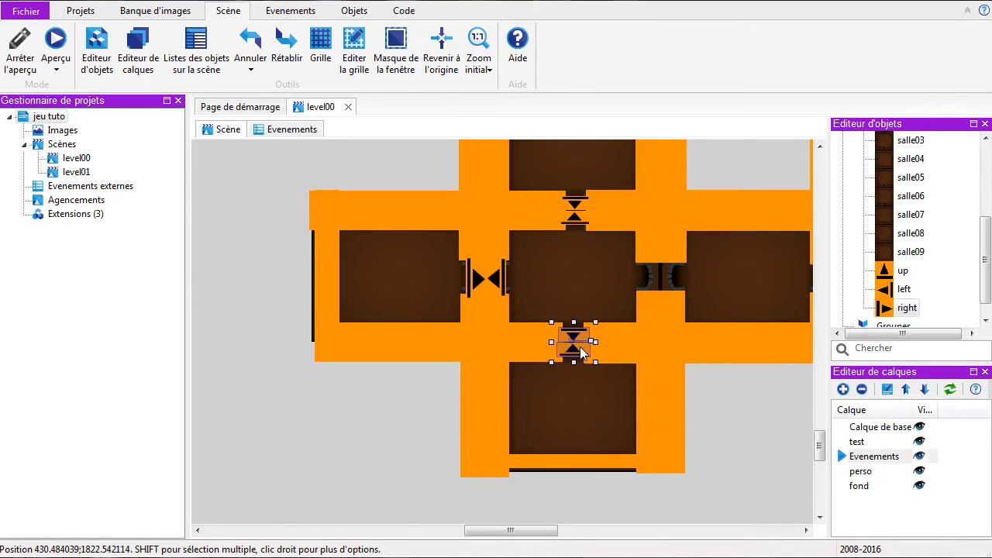
{"action": "left_click", "coordinate": [735, 432]}
Stretch the orange wall block below the rightmost corridor doorway down to the lower edge of the bottom-right room
{"action": "scroll", "coordinate": [701, 406], "scroll_direction": "down", "scroll_amount": 3}
{"action": "scroll", "coordinate": [701, 403], "scroll_direction": "up", "scroll_amount": 2}
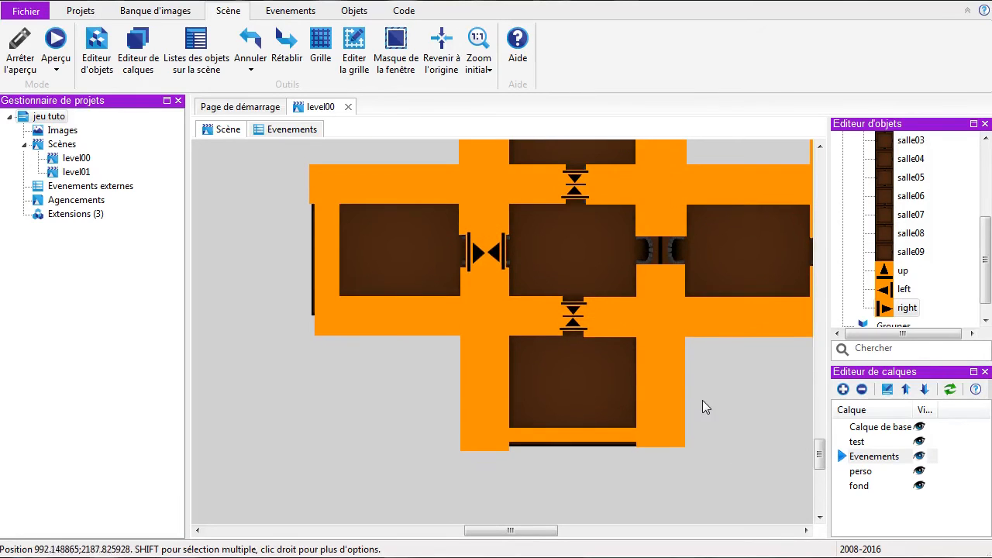
{"action": "scroll", "coordinate": [697, 399], "scroll_direction": "down", "scroll_amount": 6, "text": "ctrl"}
{"action": "scroll", "coordinate": [665, 404], "scroll_direction": "down", "scroll_amount": 1, "text": "ctrl"}
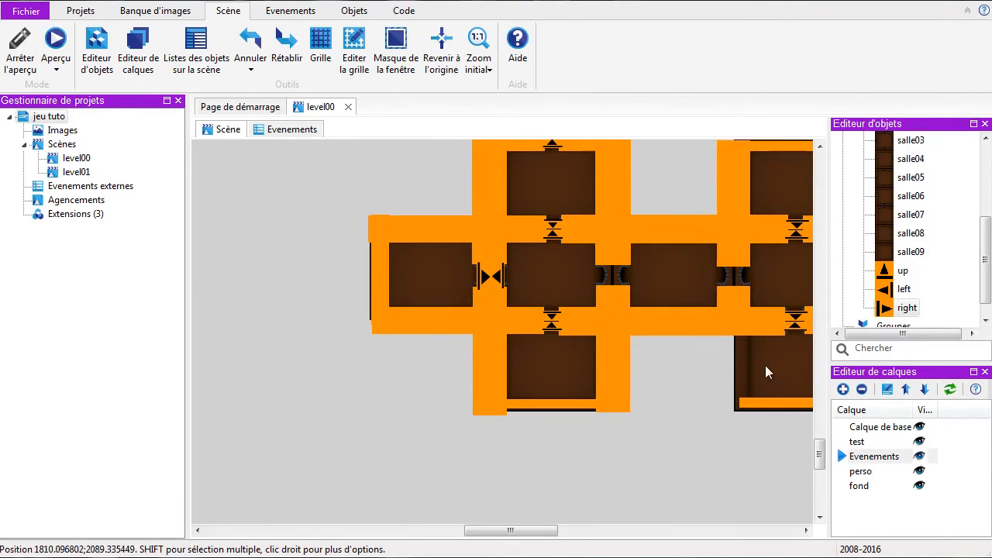
{"action": "left_click_drag", "start_coordinate": [533, 532], "coordinate": [561, 470]}
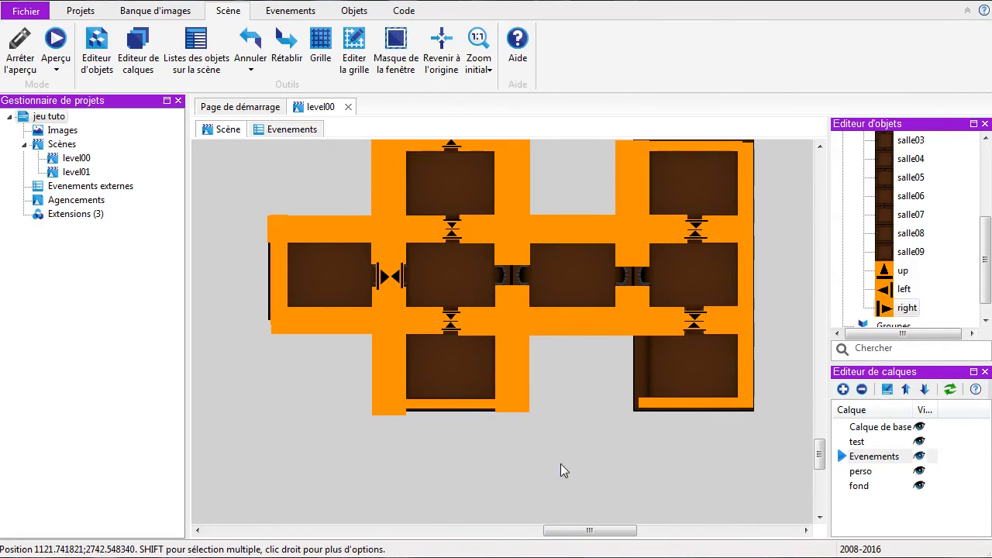
{"action": "left_click", "coordinate": [633, 300]}
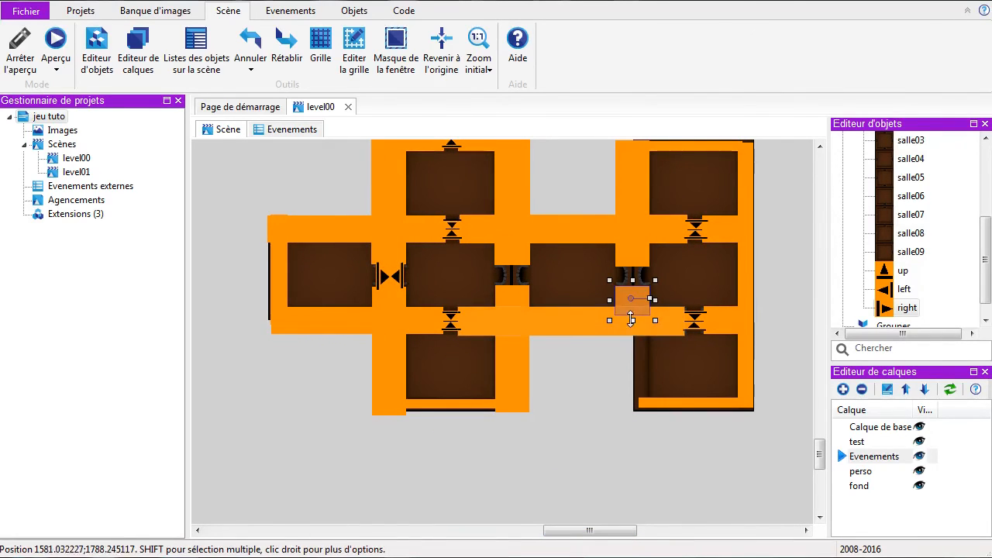
{"action": "left_click_drag", "start_coordinate": [632, 320], "coordinate": [637, 412]}
{"action": "left_click", "coordinate": [629, 478]}
Copy the right and left trigger pair from the left doorway onto the two remaining side doorways of the middle row
{"action": "scroll", "coordinate": [604, 438], "scroll_direction": "up", "scroll_amount": 3}
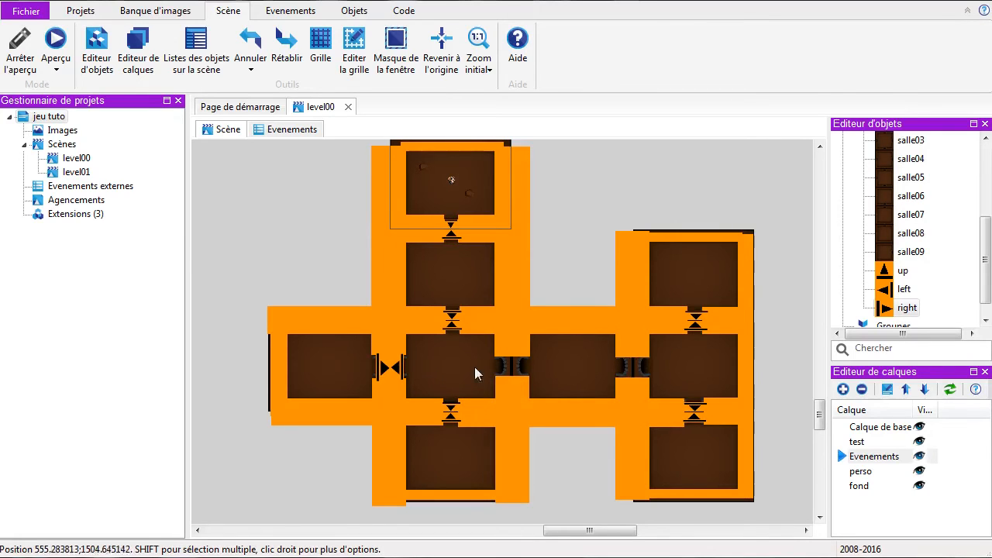
{"action": "left_click", "coordinate": [389, 369]}
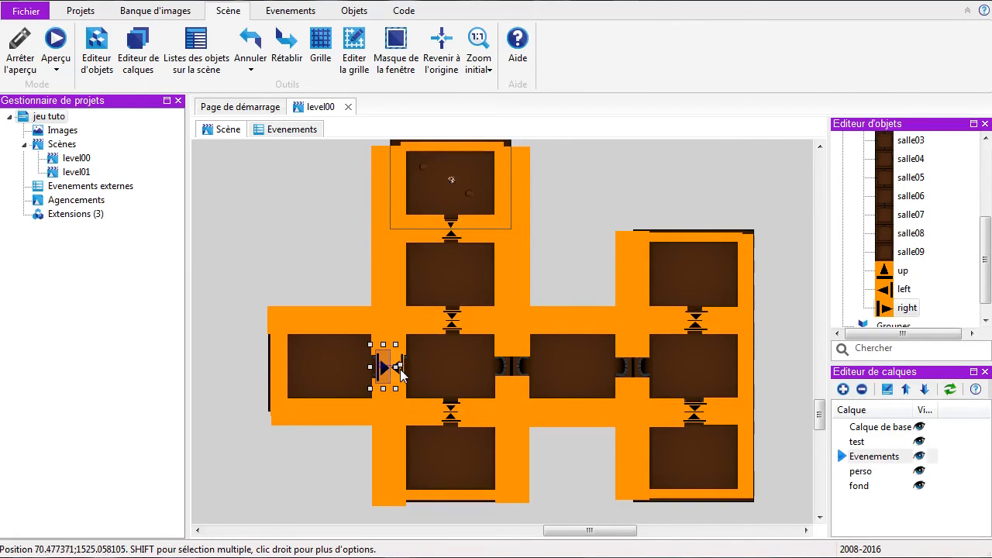
{"action": "left_click_drag", "start_coordinate": [399, 374], "coordinate": [640, 375], "text": "ctrl"}
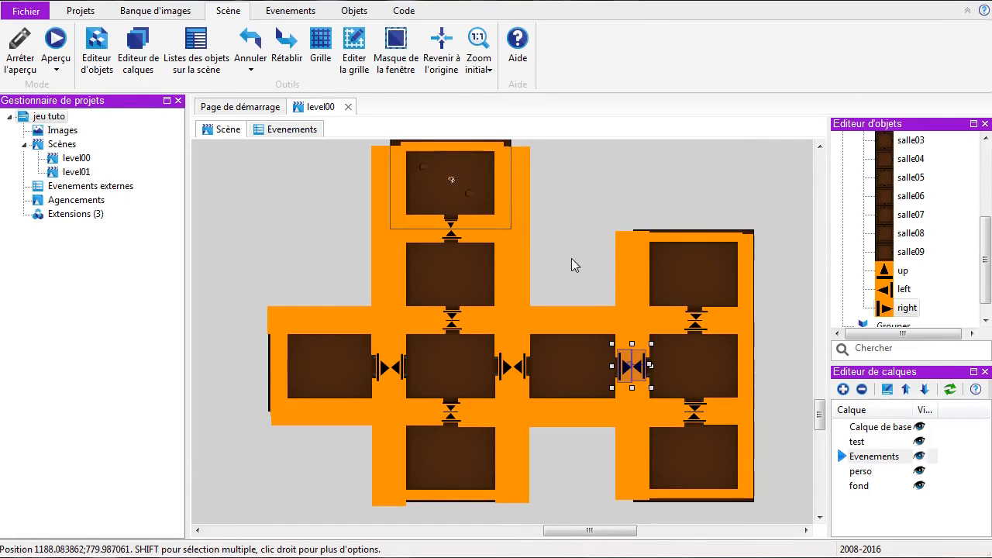
{"action": "left_click", "coordinate": [611, 283]}
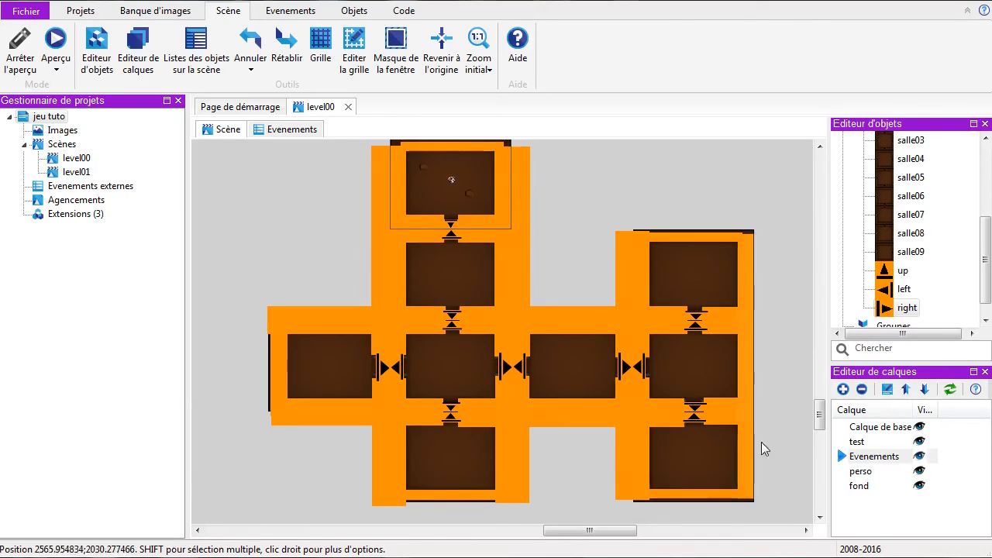
Hide the Evenements layer, and switch the fond layer's visibility off and back on
{"action": "left_click", "coordinate": [919, 457]}
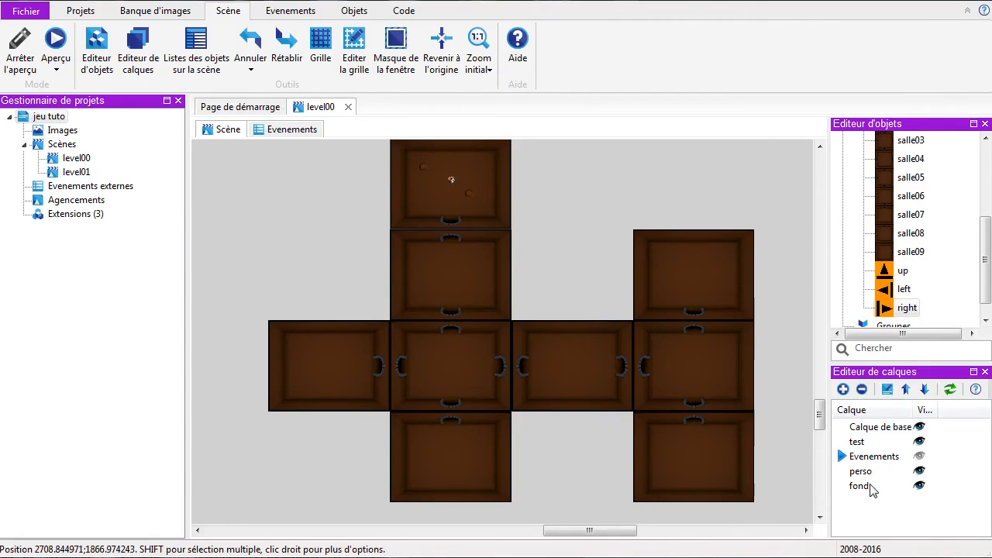
{"action": "left_click", "coordinate": [920, 486]}
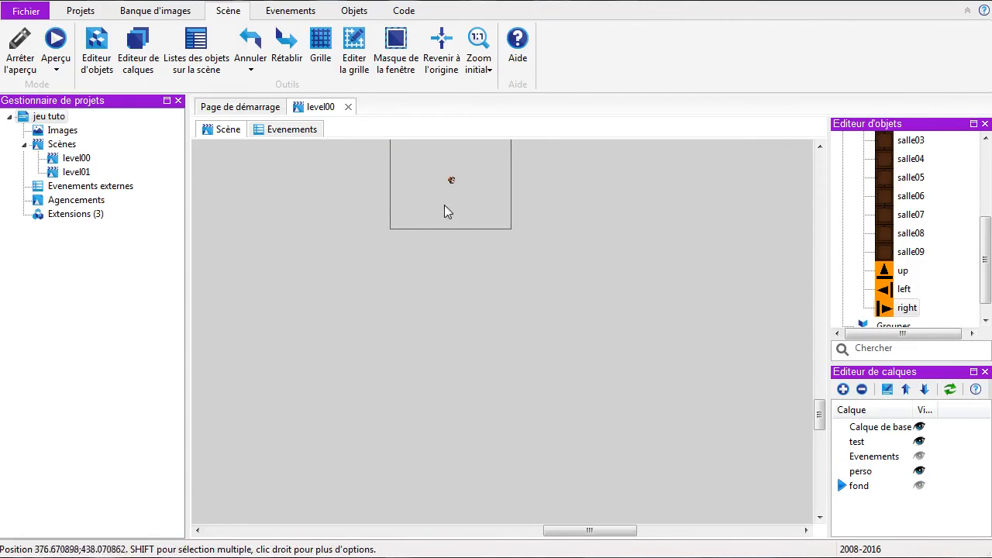
{"action": "left_click", "coordinate": [919, 485]}
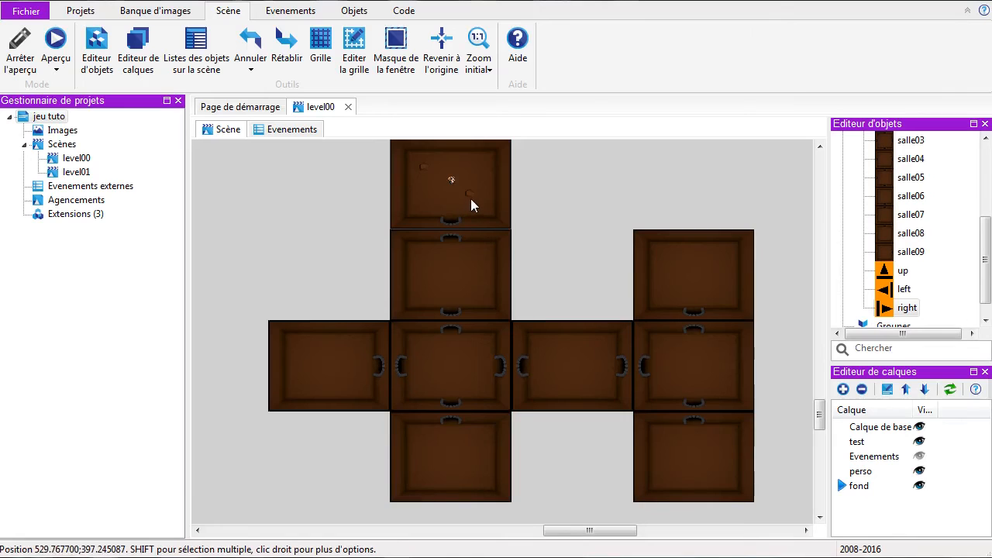
With fond as the active layer, copy the starting room's lower rock into the room beneath it and into the far-left room
{"action": "left_click", "coordinate": [858, 486]}
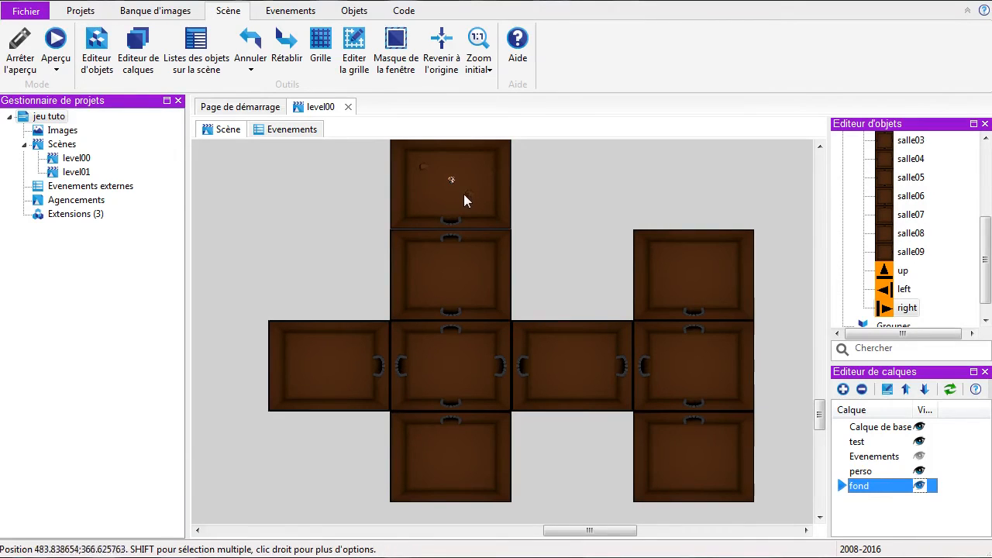
{"action": "left_click", "coordinate": [470, 195]}
{"action": "left_click_drag", "start_coordinate": [475, 203], "coordinate": [308, 356]}
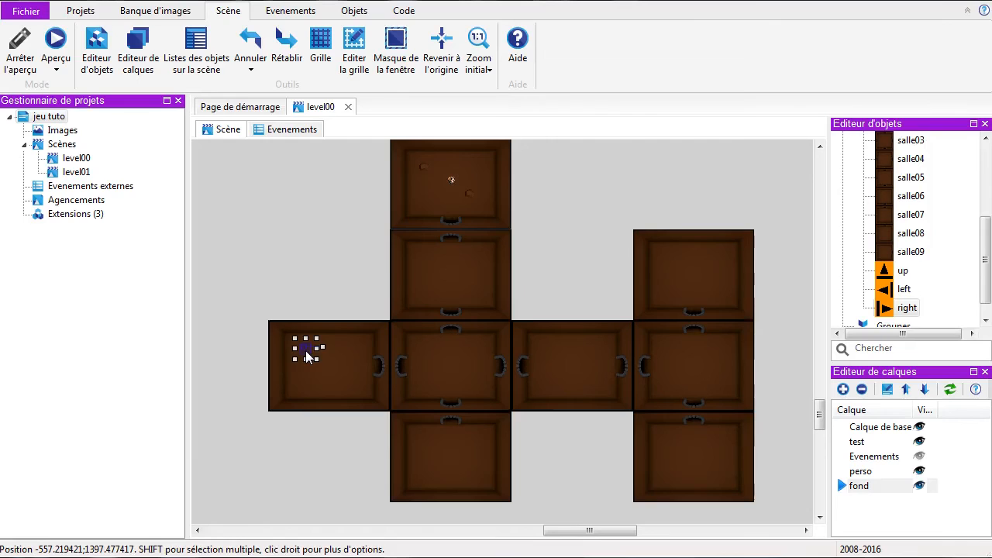
Select the rock hidden in the room beneath the starting room and set its Plan to 2
{"action": "left_click_drag", "start_coordinate": [539, 263], "coordinate": [450, 309]}
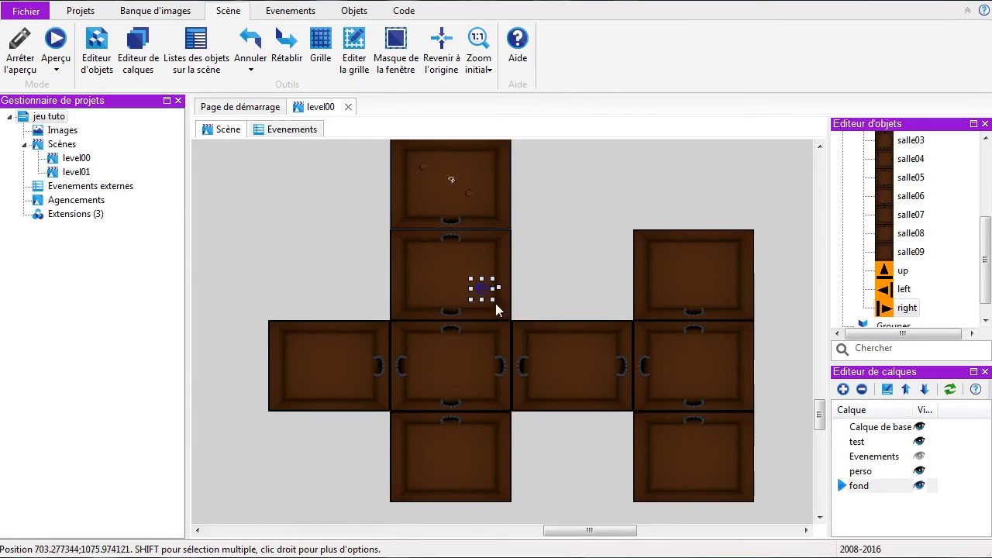
{"action": "scroll", "coordinate": [502, 309], "scroll_direction": "up", "scroll_amount": 3}
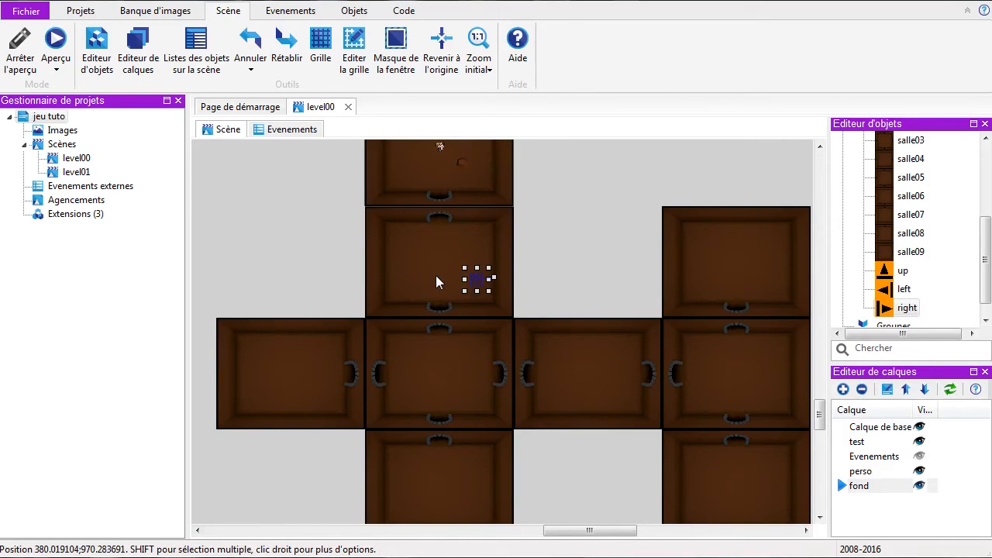
{"action": "key", "text": "Delete"}
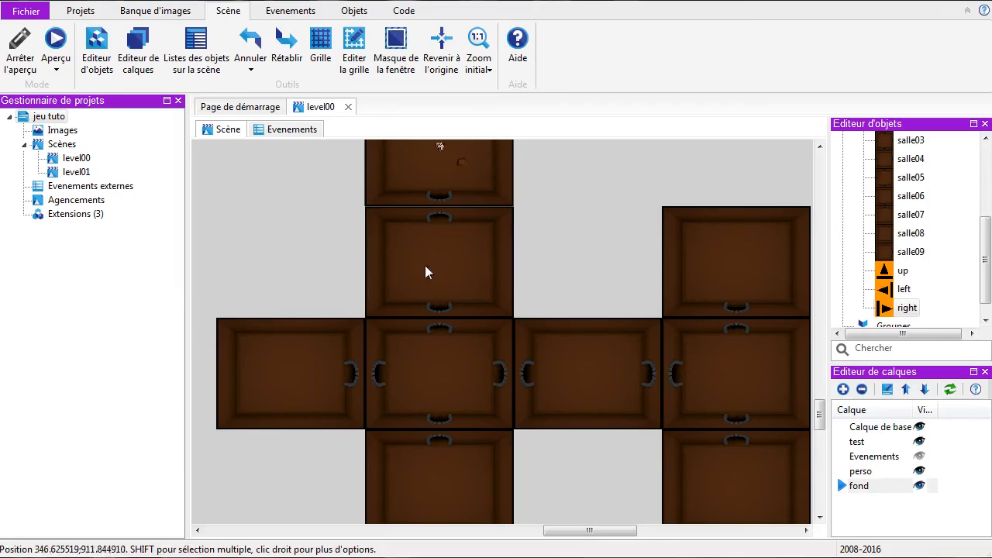
{"action": "left_click_drag", "start_coordinate": [544, 260], "coordinate": [458, 304]}
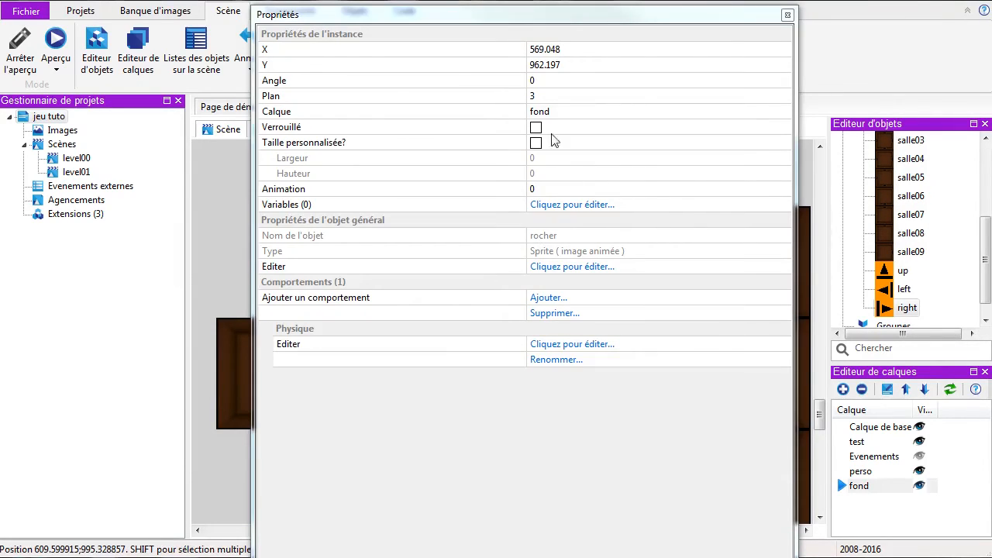
{"action": "left_click", "coordinate": [548, 95]}
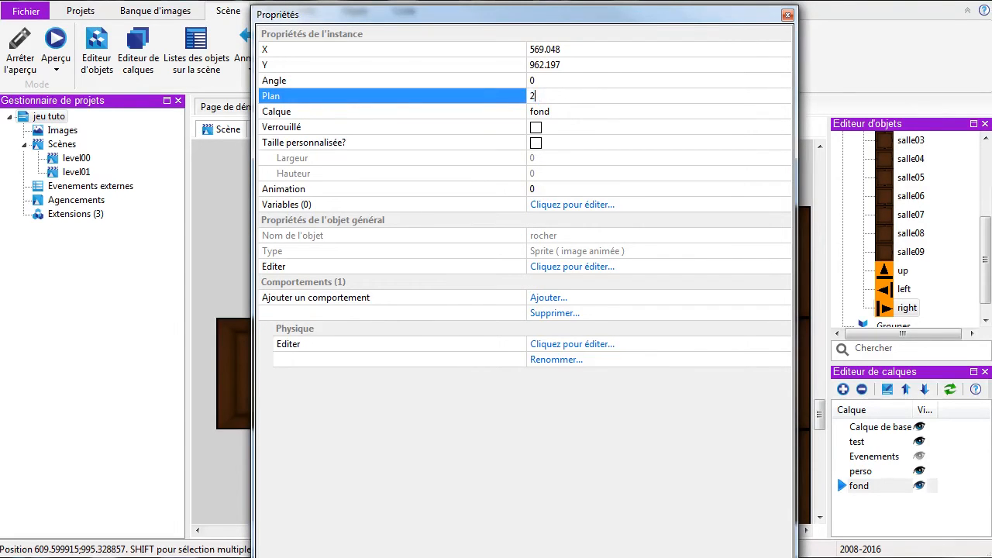
{"action": "left_click", "coordinate": [787, 15]}
Select the rock hidden in the far-left room and set its Plan to 2
{"action": "left_click_drag", "start_coordinate": [219, 258], "coordinate": [331, 459]}
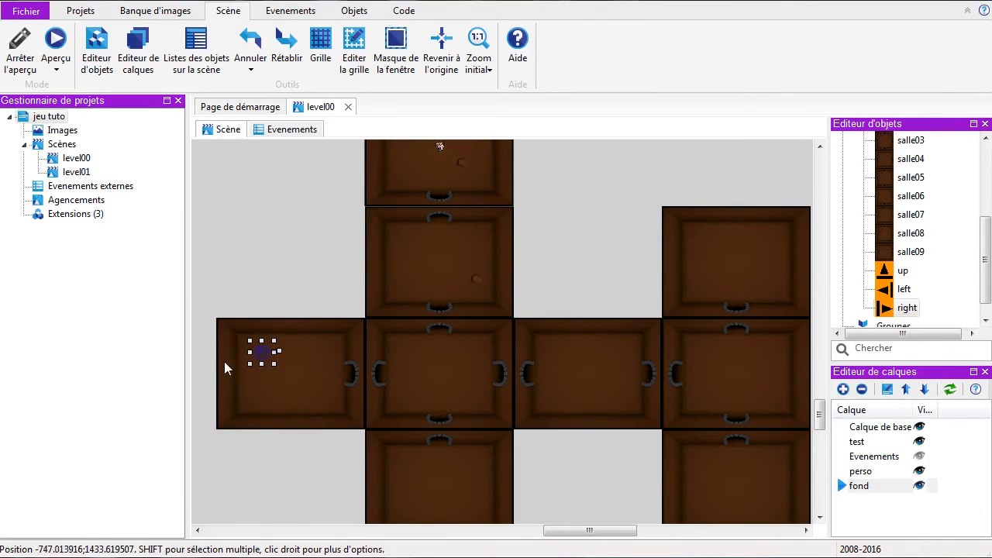
{"action": "double_click", "coordinate": [264, 360]}
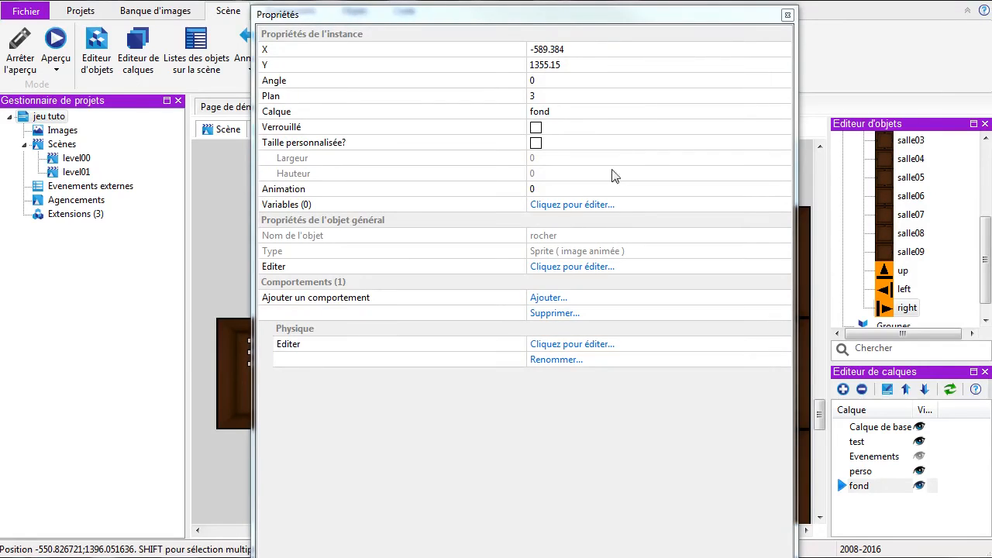
{"action": "left_click", "coordinate": [551, 99]}
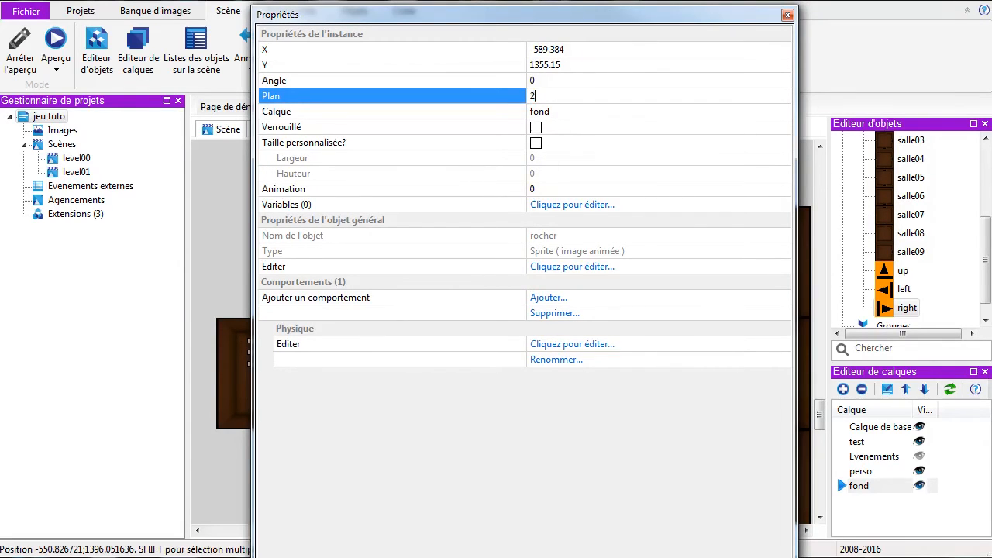
{"action": "left_click", "coordinate": [788, 16]}
Scatter copies of the rock, adding one to the far-left room and others to the central, corridor and lower rooms
{"action": "left_click", "coordinate": [262, 353]}
{"action": "left_click_drag", "start_coordinate": [264, 353], "coordinate": [402, 506]}
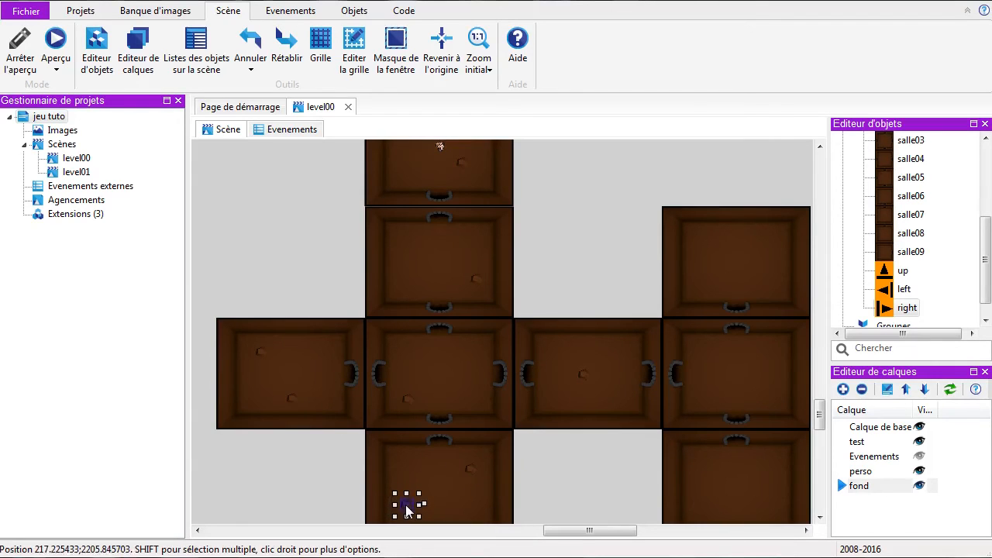
Scatter rocks over the right-hand column: three in the middle room, four in the bottom room and three in the top room
{"action": "left_click_drag", "start_coordinate": [820, 412], "coordinate": [798, 430]}
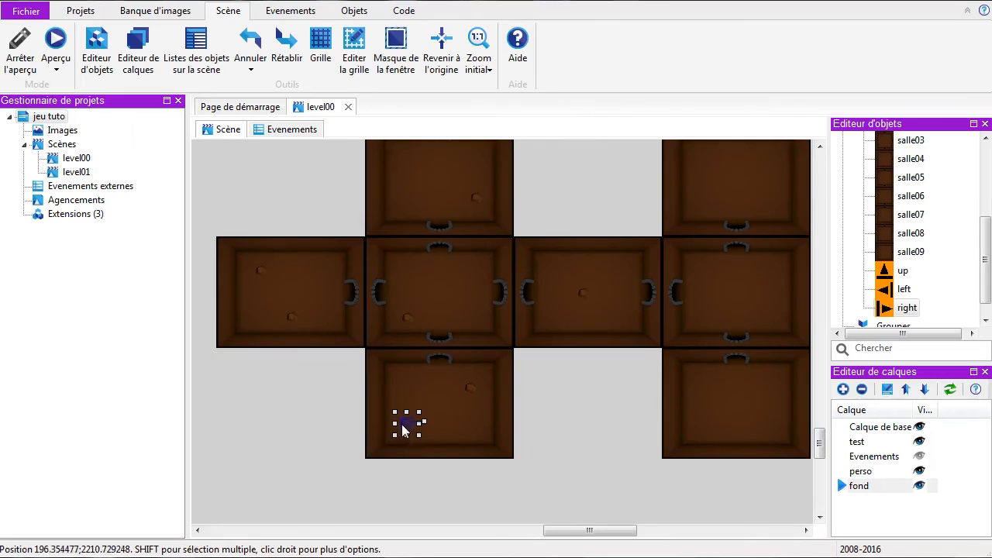
{"action": "left_click_drag", "start_coordinate": [419, 426], "coordinate": [770, 401]}
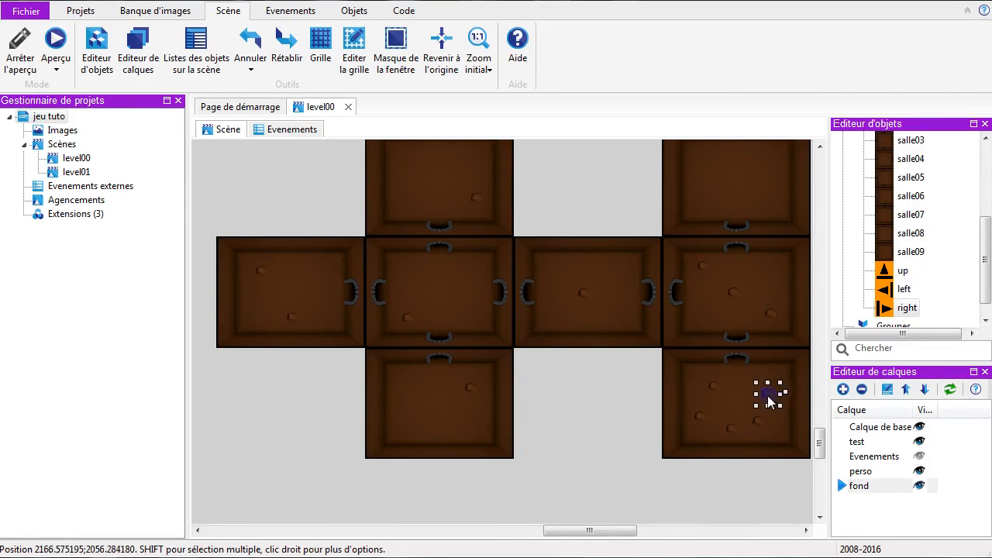
{"action": "left_click_drag", "start_coordinate": [823, 447], "coordinate": [821, 416]}
{"action": "left_click_drag", "start_coordinate": [764, 488], "coordinate": [779, 270]}
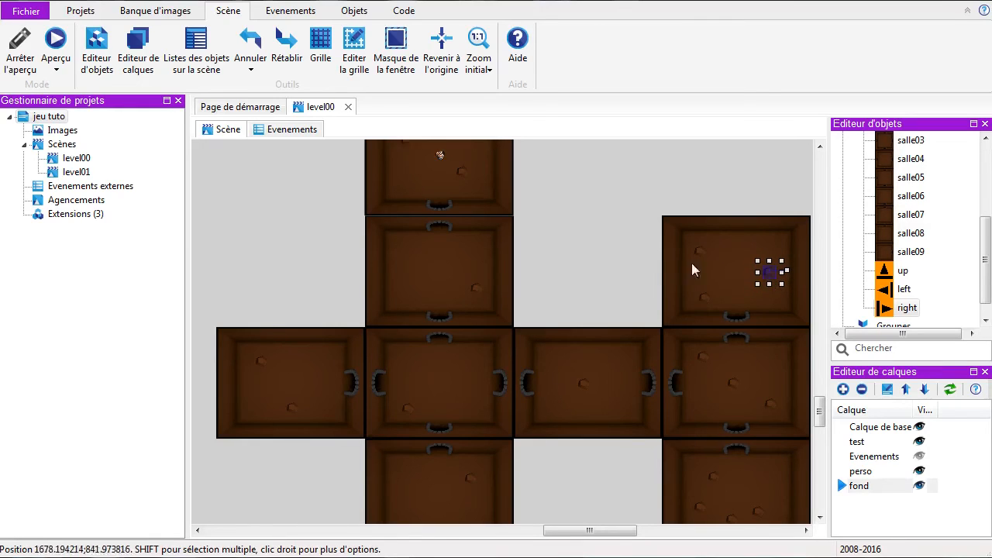
{"action": "key", "text": "Delete"}
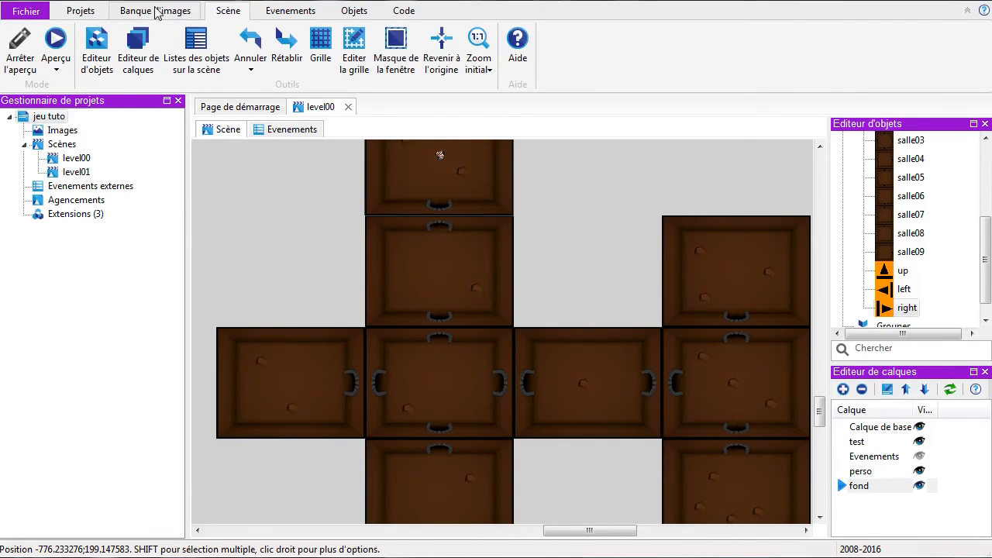
Save all open projects and start a preview of the level00 scene
{"action": "left_click", "coordinate": [72, 12]}
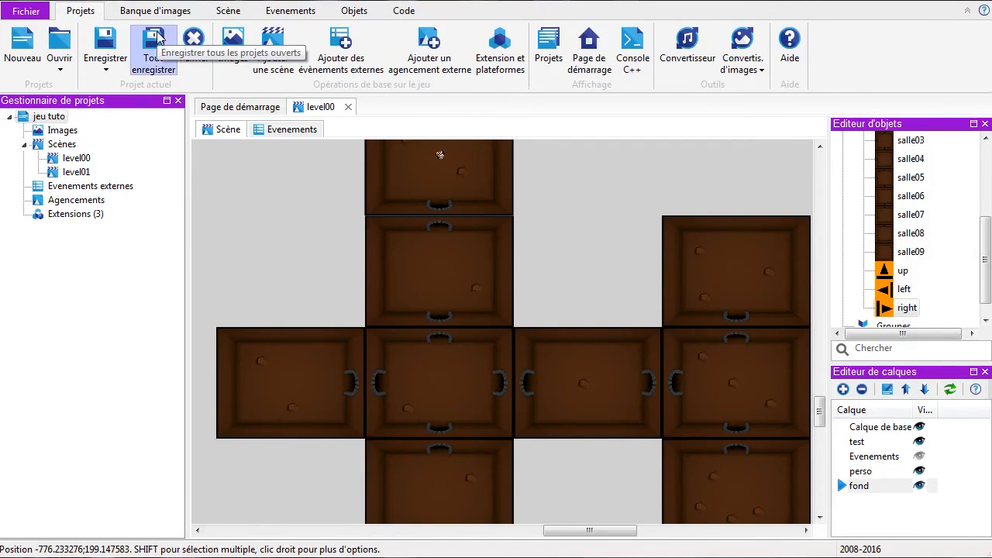
{"action": "left_click", "coordinate": [163, 52]}
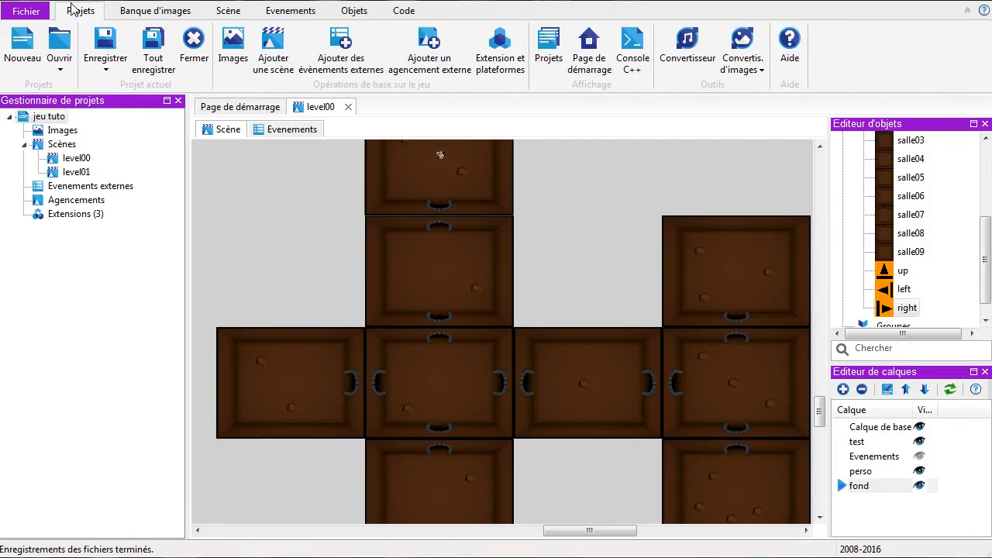
{"action": "left_click", "coordinate": [228, 13]}
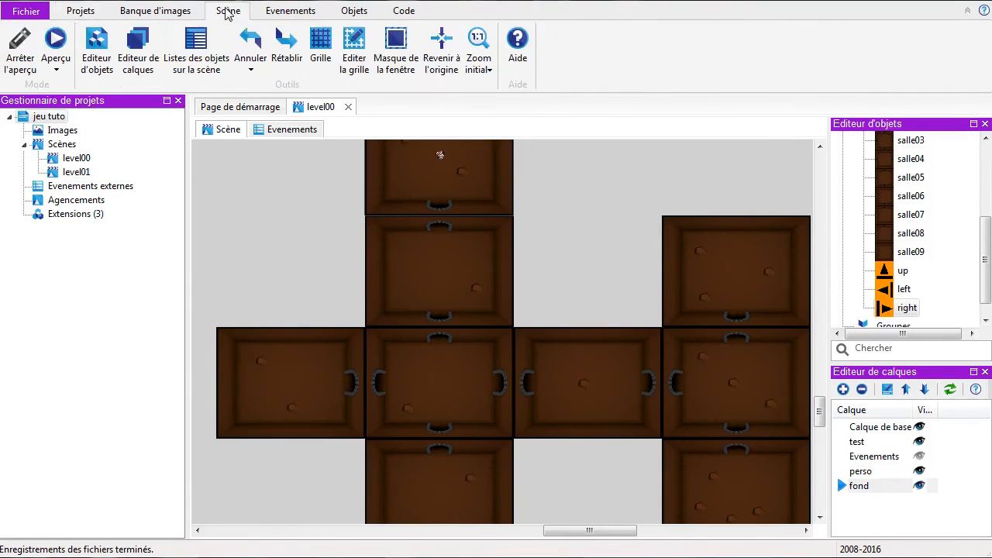
{"action": "left_click", "coordinate": [55, 42]}
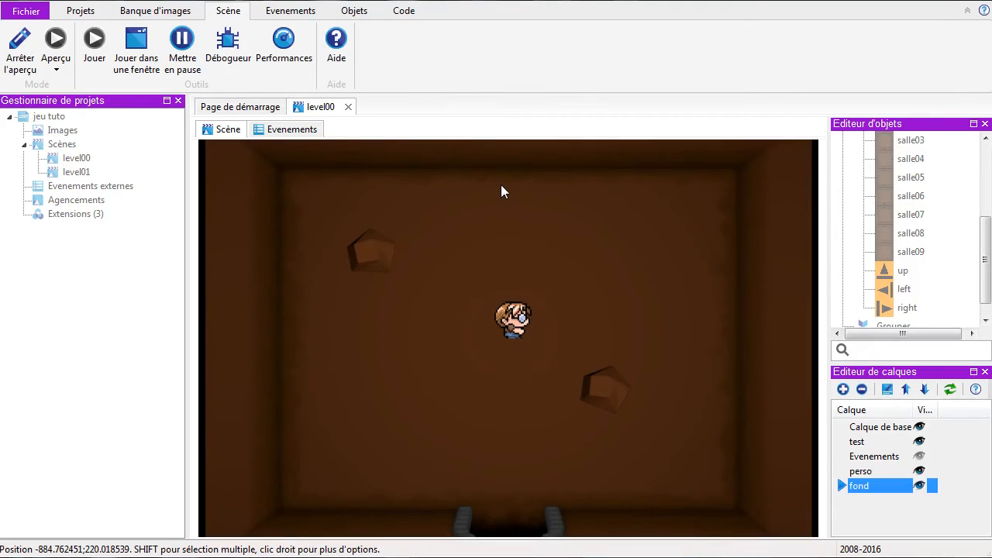
Test the camera by walking the player from the starting room through the central room and corridor into the right-hand column's middle room
{"action": "key", "text": "Down"}
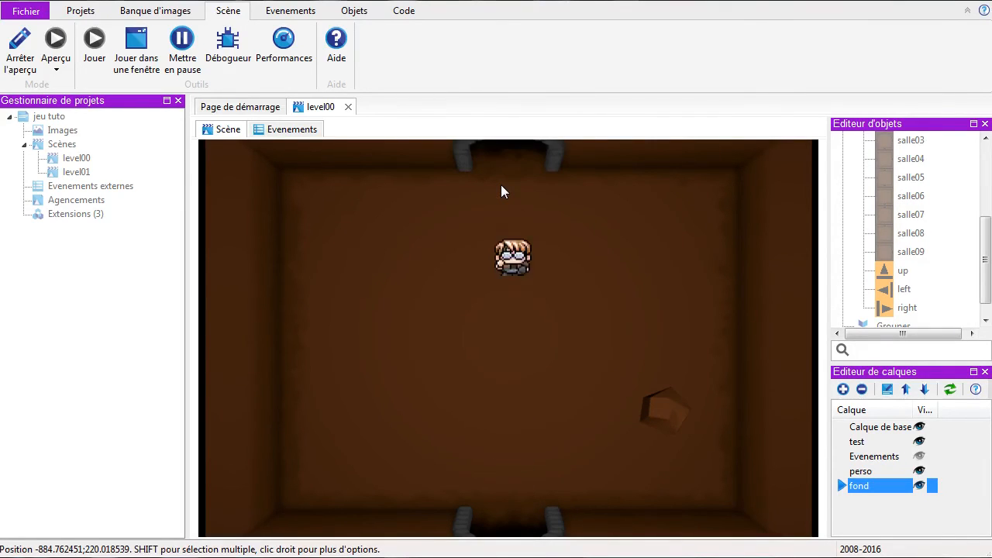
{"action": "key", "text": "Down"}
{"action": "key", "text": "Left"}
{"action": "key", "text": "Right"}
{"action": "key", "text": "Left"}
{"action": "key", "text": "Up"}
{"action": "key", "text": "Down"}
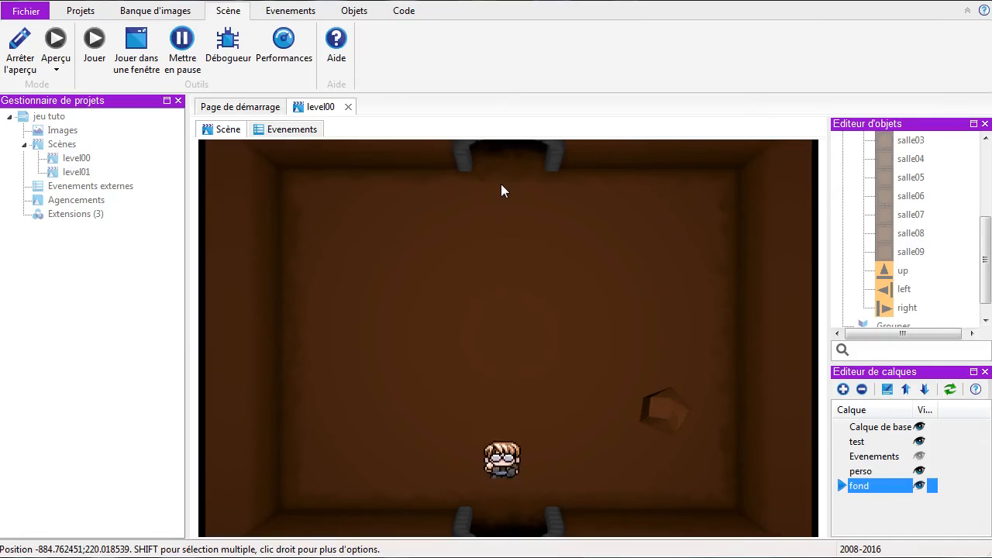
{"action": "key", "text": "Right"}
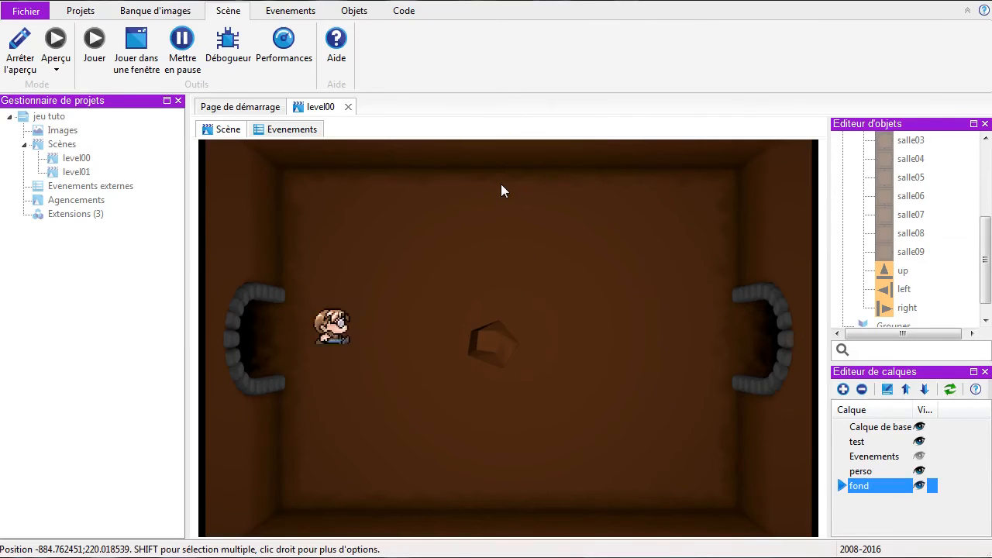
{"action": "key", "text": "Left"}
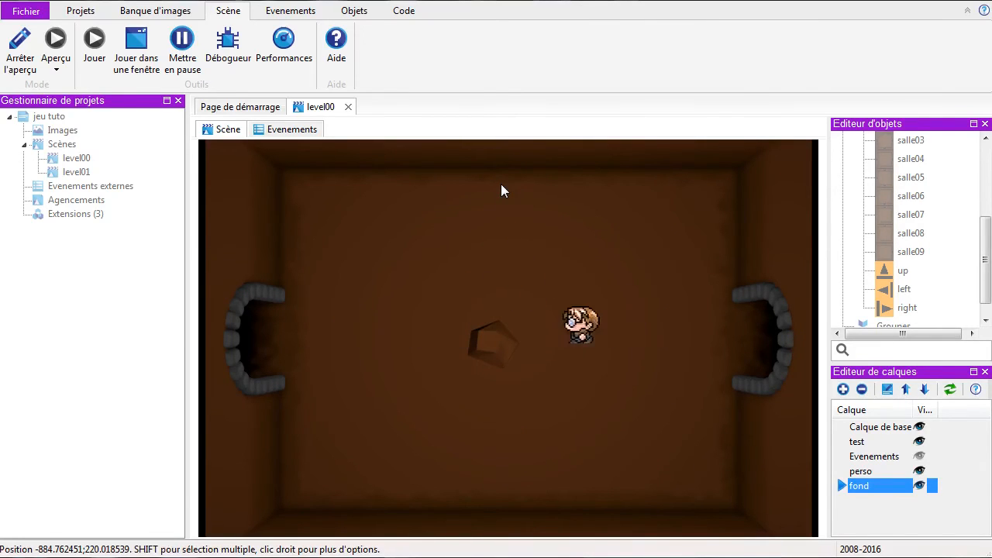
{"action": "key", "text": "Right"}
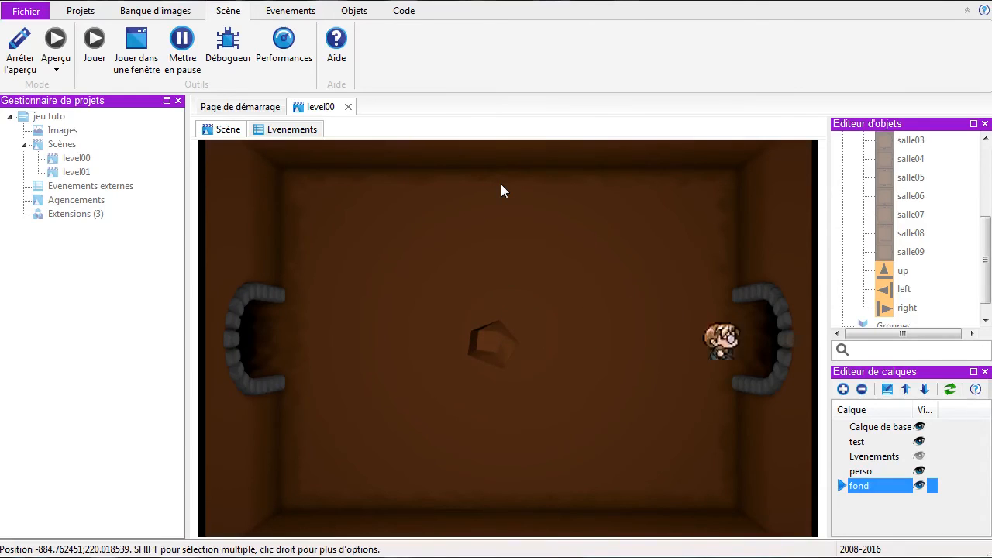
{"action": "key", "text": "Up"}
{"action": "key", "text": "Right"}
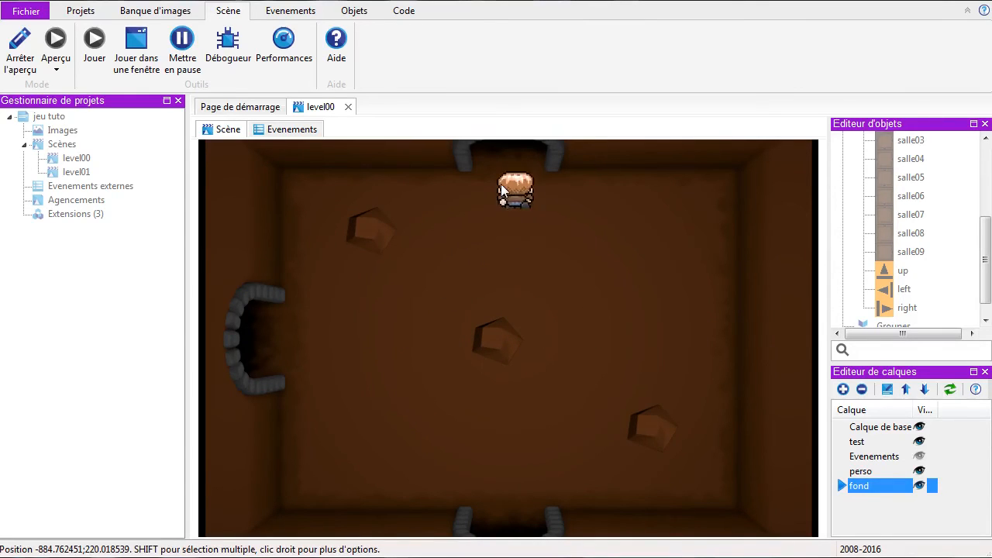
Walk the player into the right-hand column's bottom room, back up to the middle room, and out to the corridor
{"action": "key", "text": "Down"}
{"action": "key", "text": "Right"}
{"action": "key", "text": "Left"}
{"action": "key", "text": "Up"}
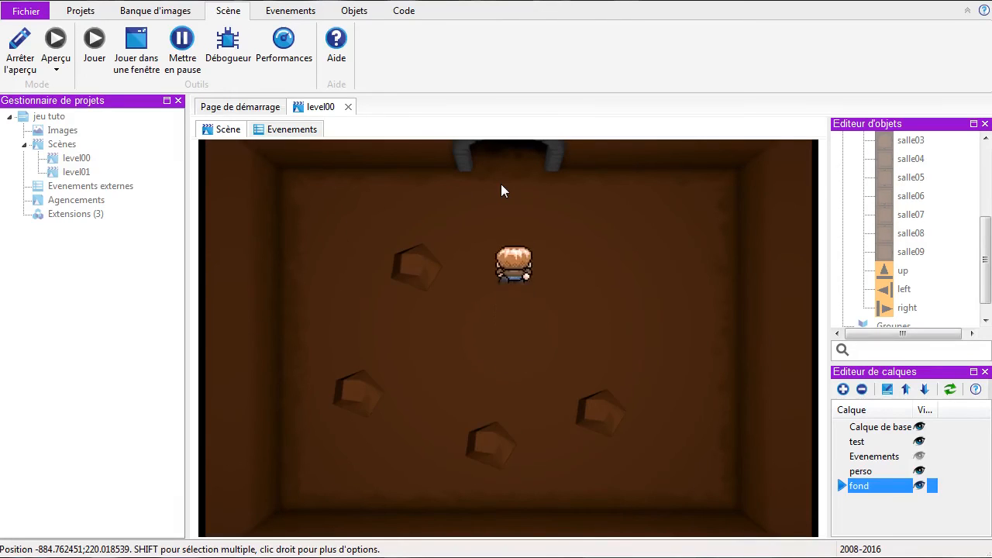
{"action": "key", "text": "Up"}
{"action": "key", "text": "Left"}
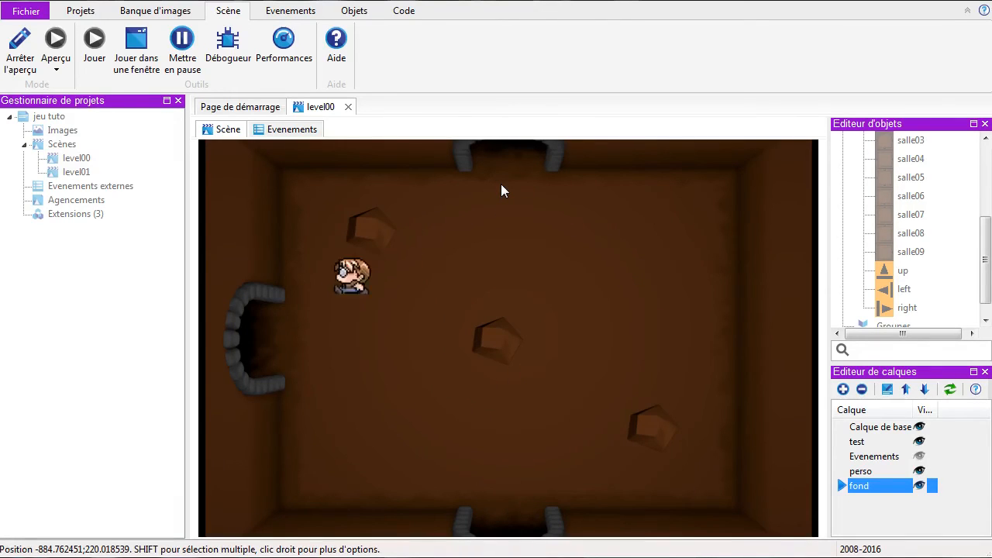
{"action": "key", "text": "Right"}
{"action": "key", "text": "Down"}
{"action": "key", "text": "Left"}
{"action": "key", "text": "Down"}
{"action": "key", "text": "Down"}
{"action": "key", "text": "Left"}
{"action": "key", "text": "Up"}
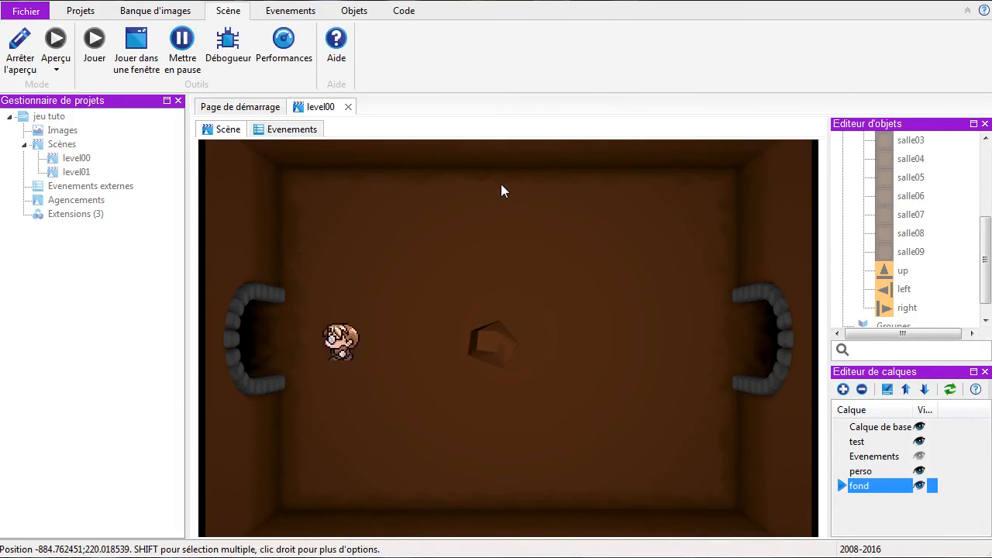
Walk the player through the central room to the room below it, return to the starting room, and stop the preview
{"action": "key", "text": "Left"}
{"action": "key", "text": "Down"}
{"action": "key", "text": "Left"}
{"action": "key", "text": "Down"}
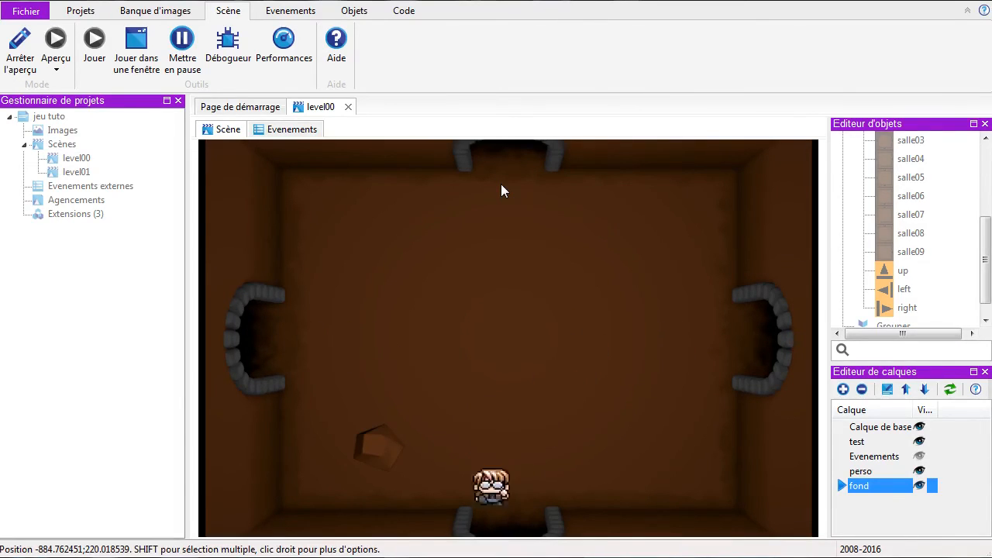
{"action": "key", "text": "Down"}
{"action": "key", "text": "Right"}
{"action": "key", "text": "Up"}
{"action": "key", "text": "Left"}
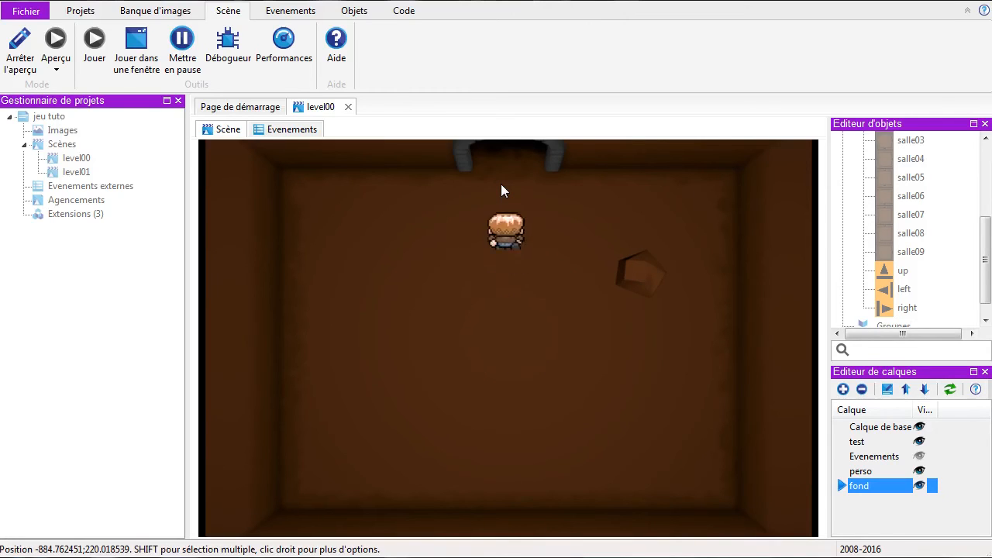
{"action": "key", "text": "Up"}
{"action": "key", "text": "Left"}
{"action": "key", "text": "Right"}
{"action": "key", "text": "Up"}
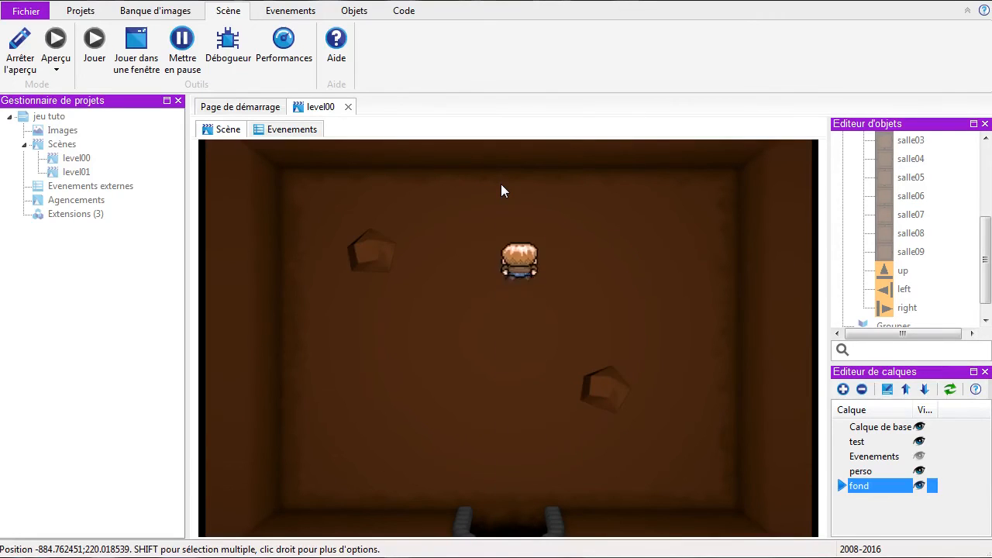
{"action": "key", "text": "Down"}
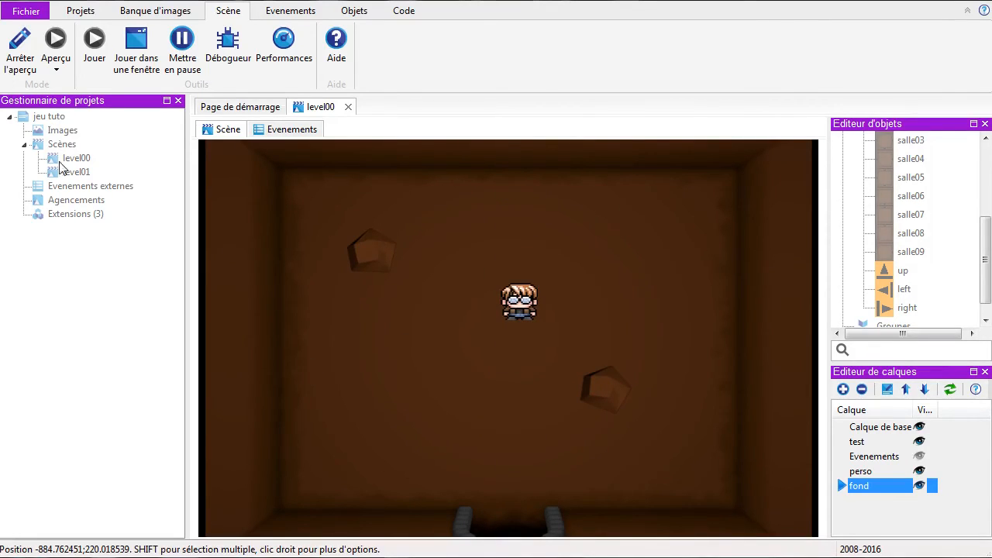
{"action": "left_click", "coordinate": [21, 46]}
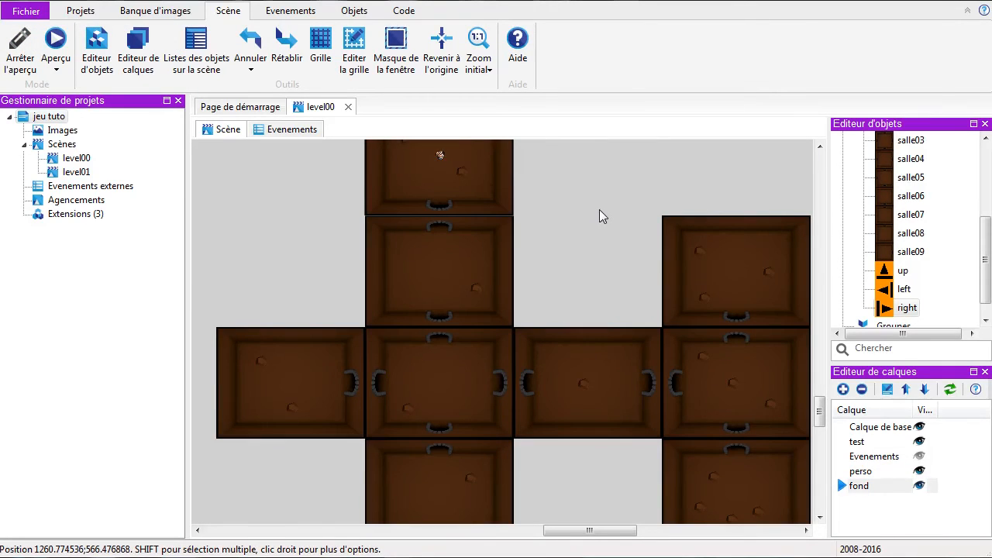
Show the Evenements layer to examine the doorway triggers across all rooms, and review the level00 camera events
{"action": "scroll", "coordinate": [598, 201], "scroll_direction": "down", "scroll_amount": 3}
{"action": "scroll", "coordinate": [597, 193], "scroll_direction": "up", "scroll_amount": 3}
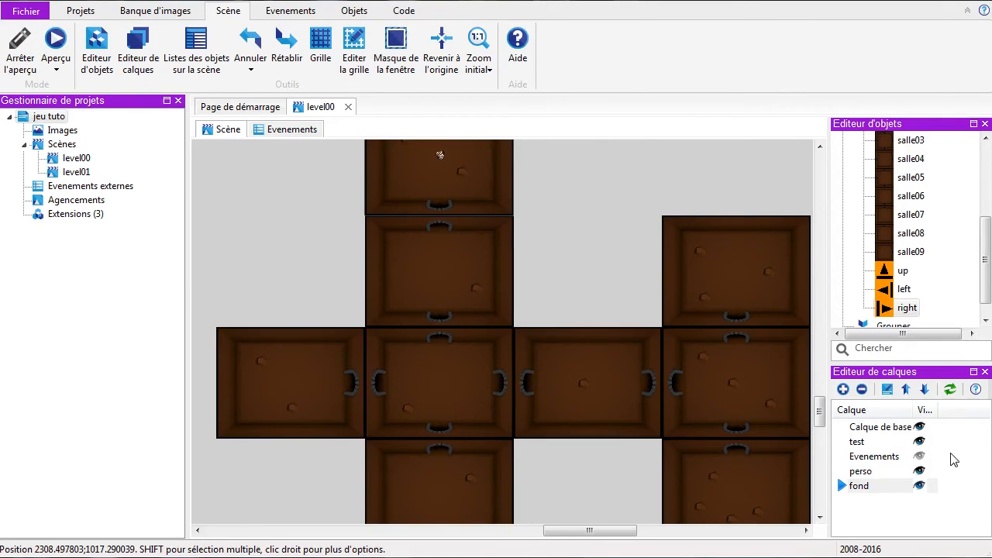
{"action": "left_click", "coordinate": [921, 458]}
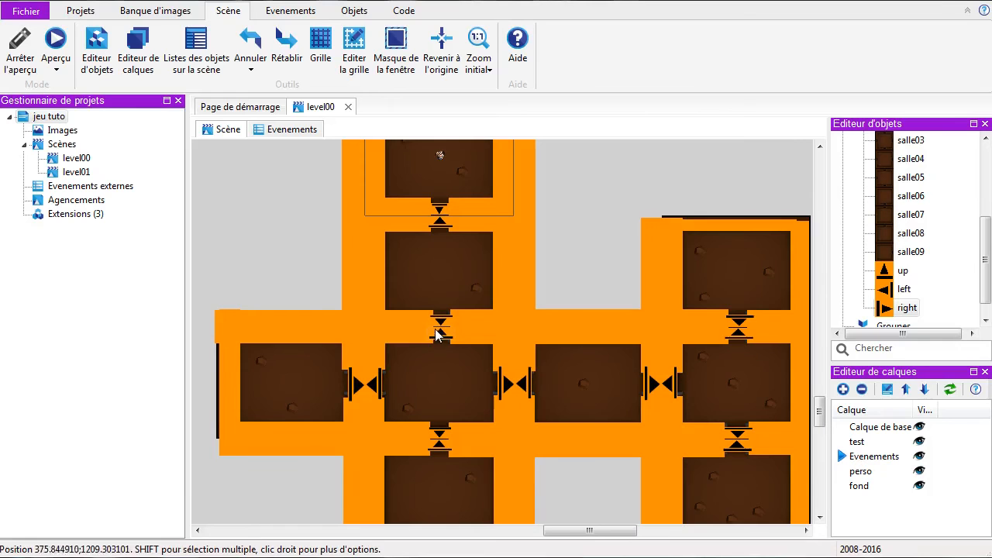
{"action": "scroll", "coordinate": [571, 243], "scroll_direction": "down", "scroll_amount": 3, "text": "ctrl"}
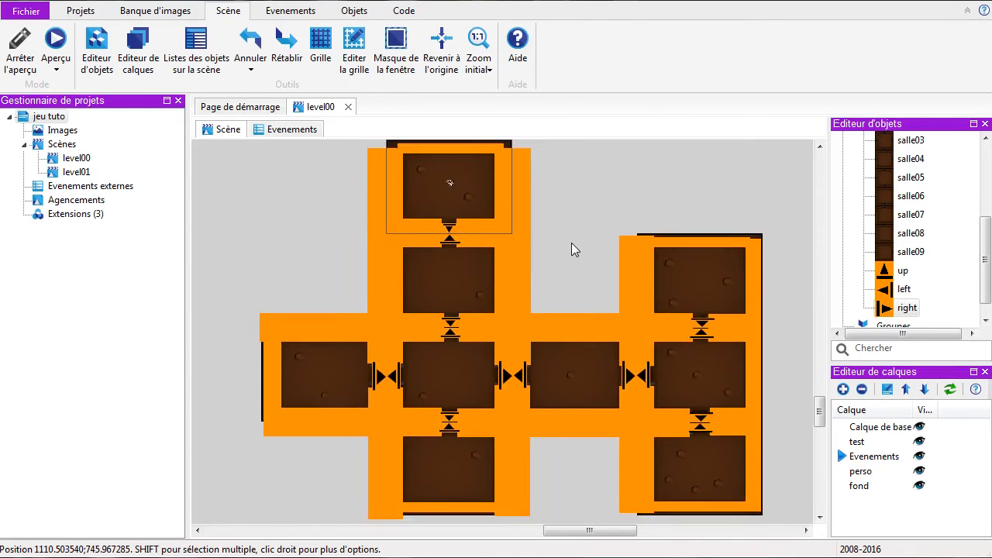
{"action": "left_click", "coordinate": [288, 130]}
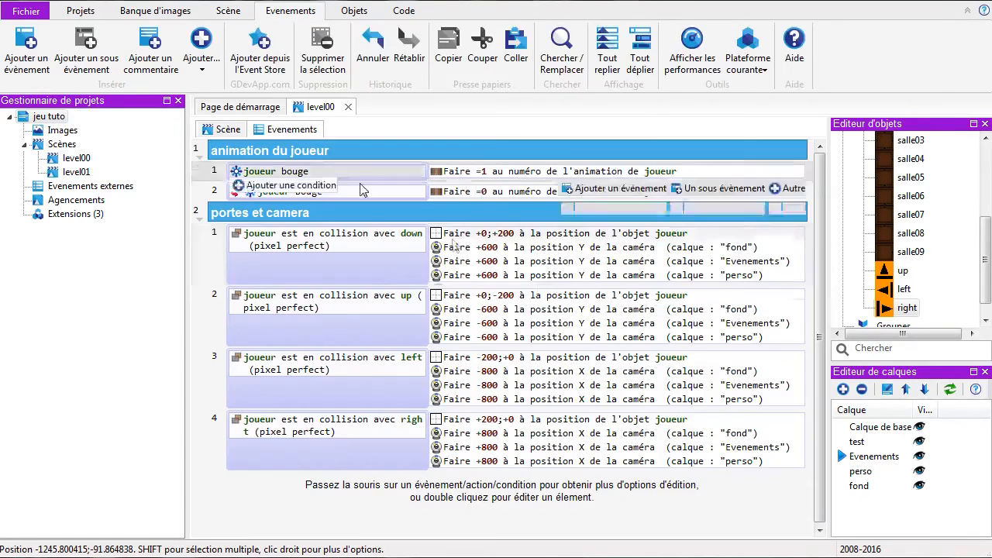
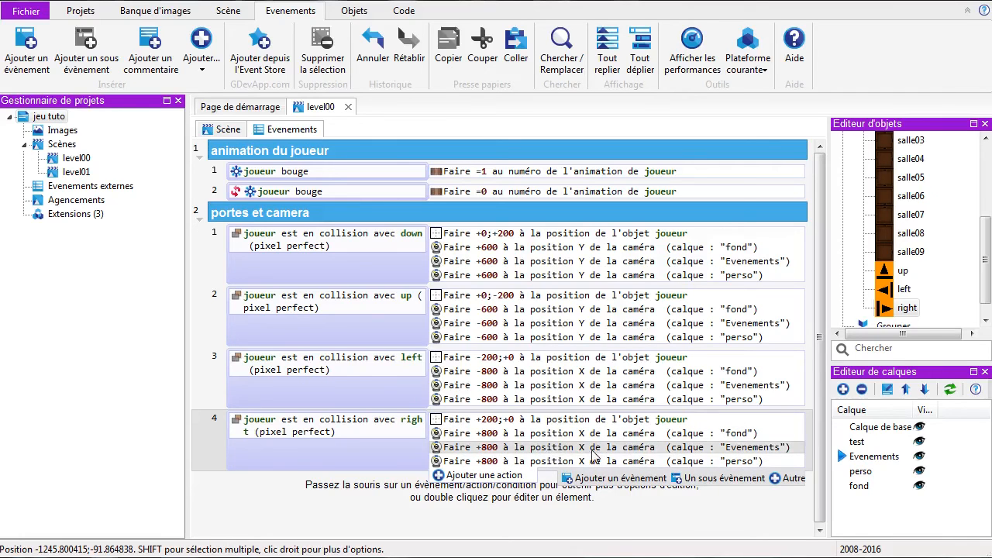
Return to the scene view, hide the Evenements layer, and make test the active layer
{"action": "left_click", "coordinate": [857, 441]}
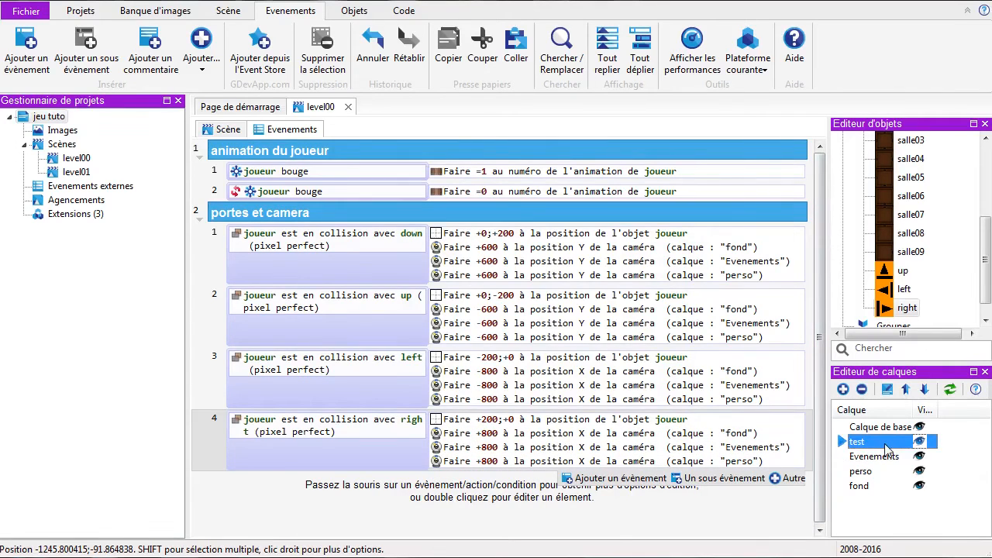
{"action": "left_click", "coordinate": [234, 132]}
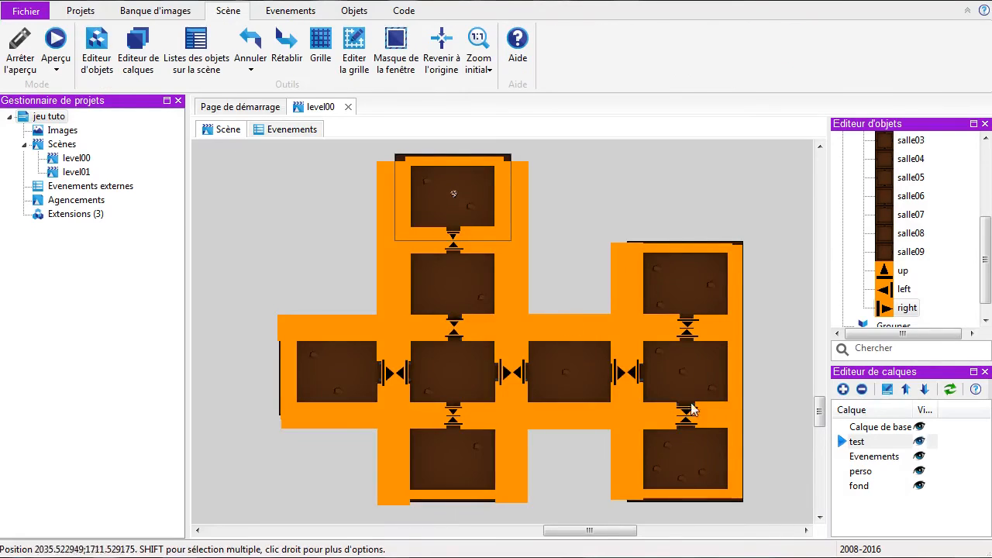
{"action": "left_click", "coordinate": [919, 457]}
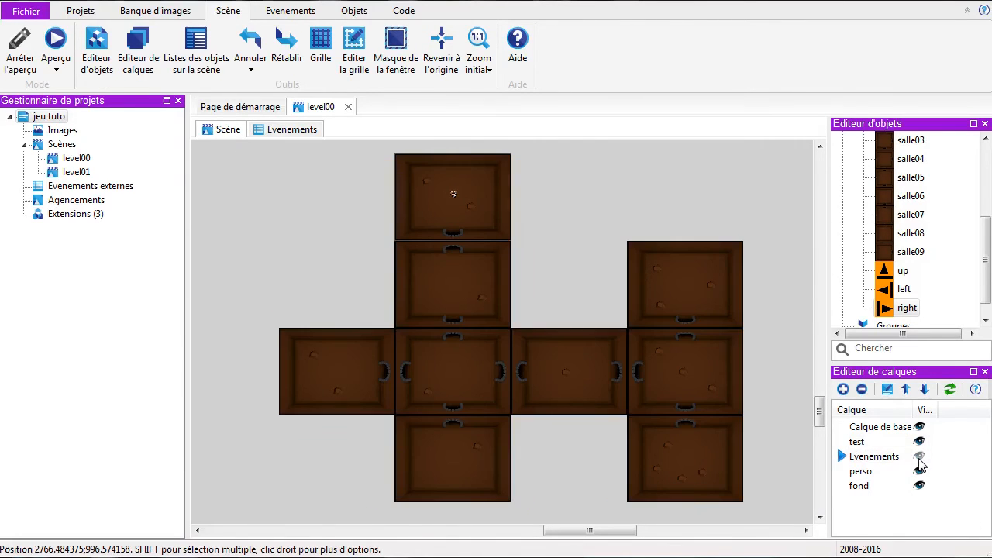
{"action": "left_click", "coordinate": [859, 443]}
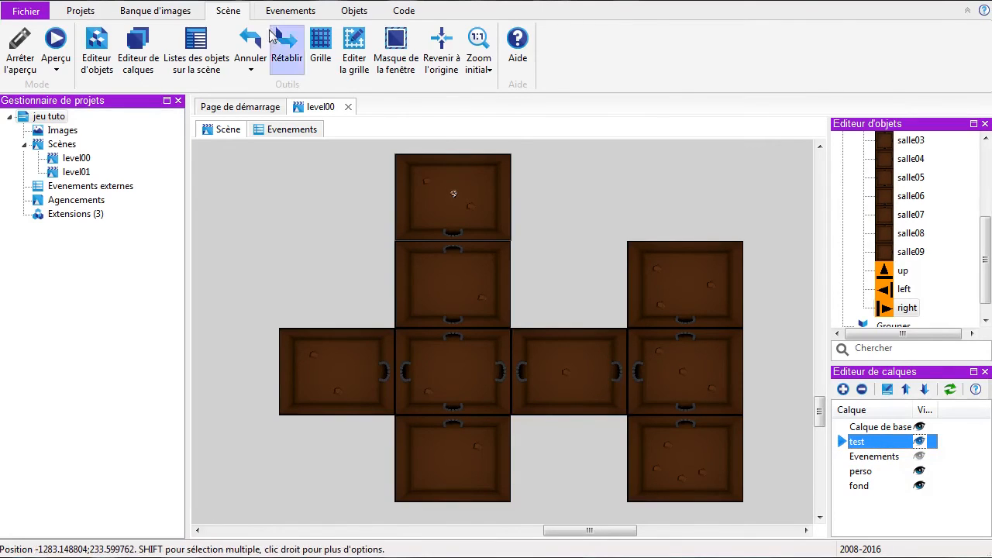
Reset the view to the origin at the initial zoom and briefly show the window mask around the starting room
{"action": "left_click", "coordinate": [441, 38]}
{"action": "left_click", "coordinate": [478, 38]}
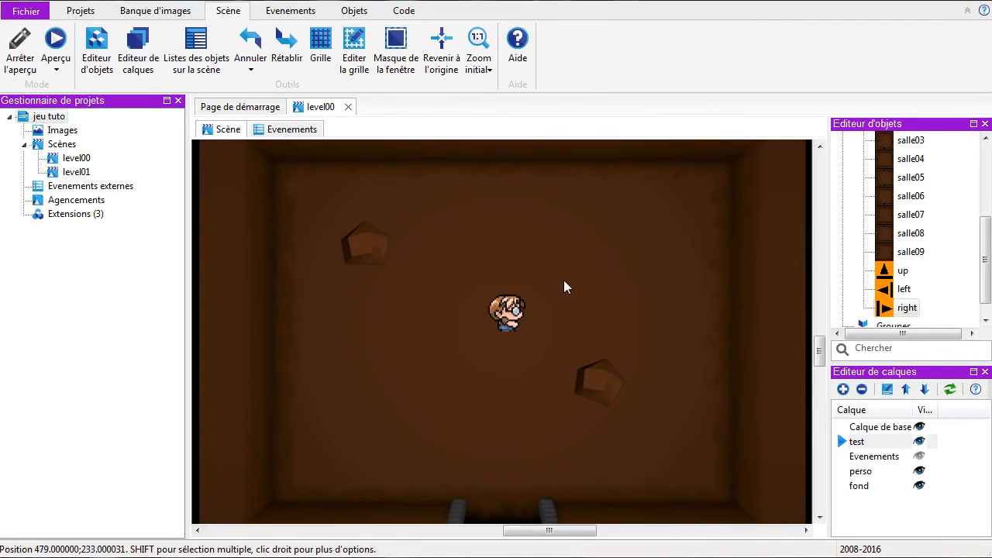
{"action": "scroll", "coordinate": [563, 281], "scroll_direction": "down", "scroll_amount": 2}
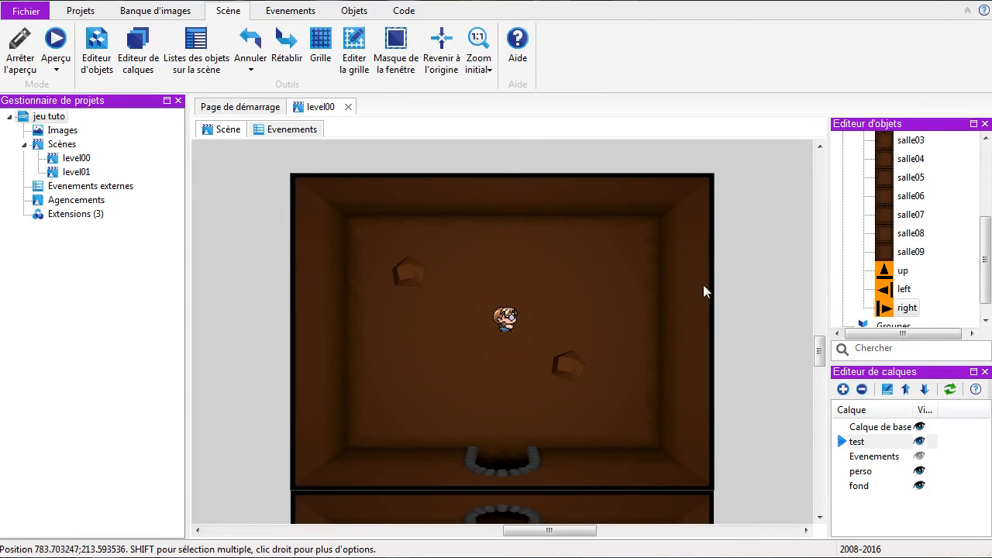
{"action": "left_click", "coordinate": [396, 62]}
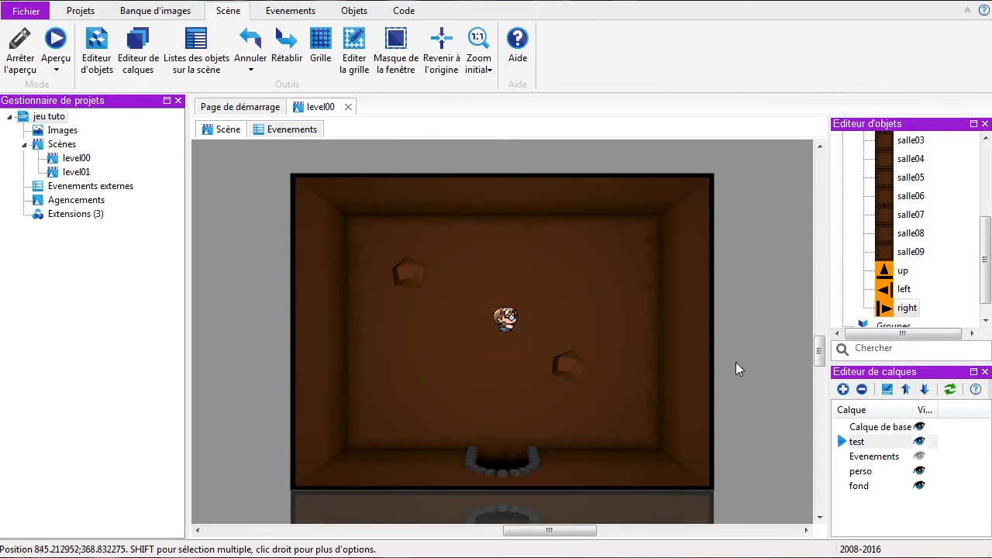
{"action": "left_click", "coordinate": [396, 48]}
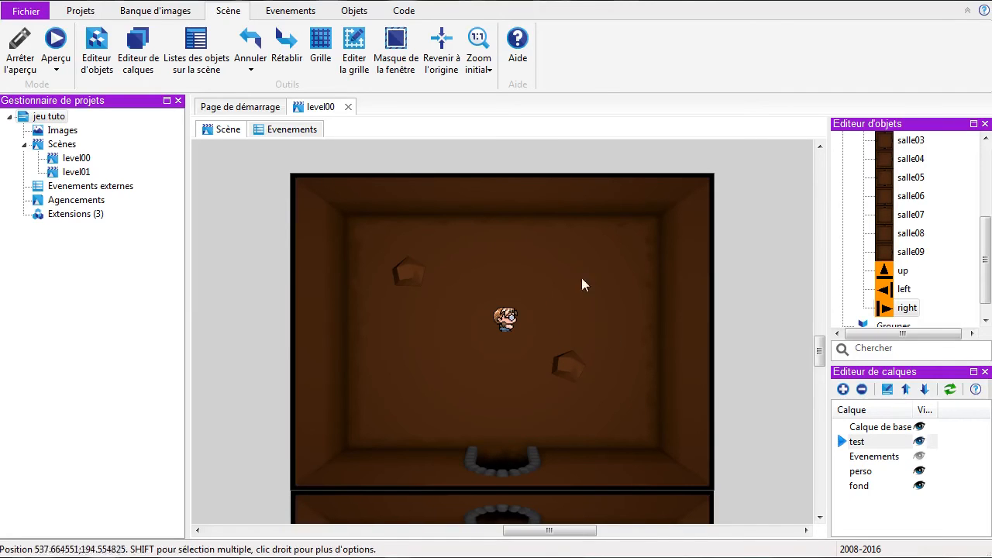
Place NouvelObjet on the test layer in the starting room's upper-left corner and start a preview of the scene
{"action": "left_click_drag", "start_coordinate": [985, 247], "coordinate": [973, 159]}
{"action": "left_click", "coordinate": [897, 252]}
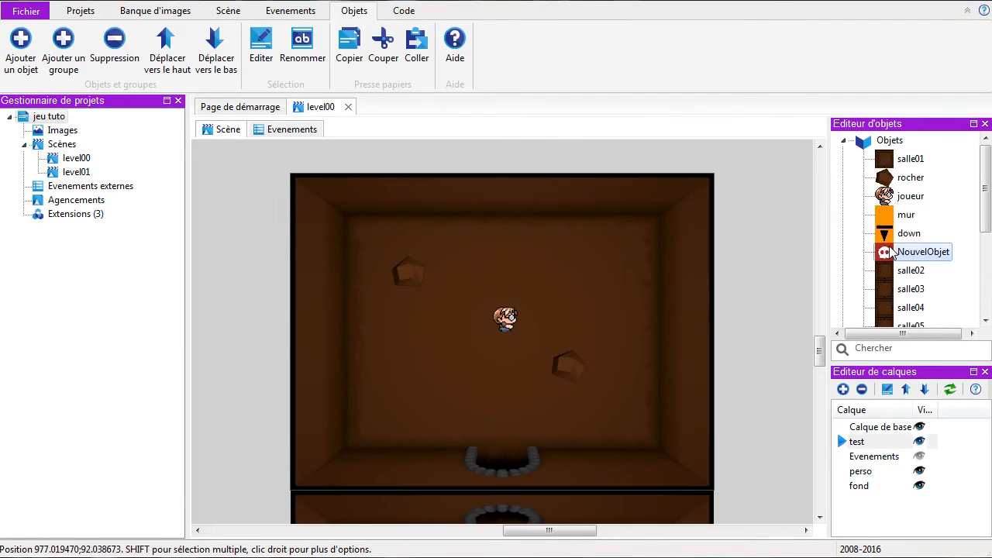
{"action": "left_click_drag", "start_coordinate": [708, 255], "coordinate": [324, 199]}
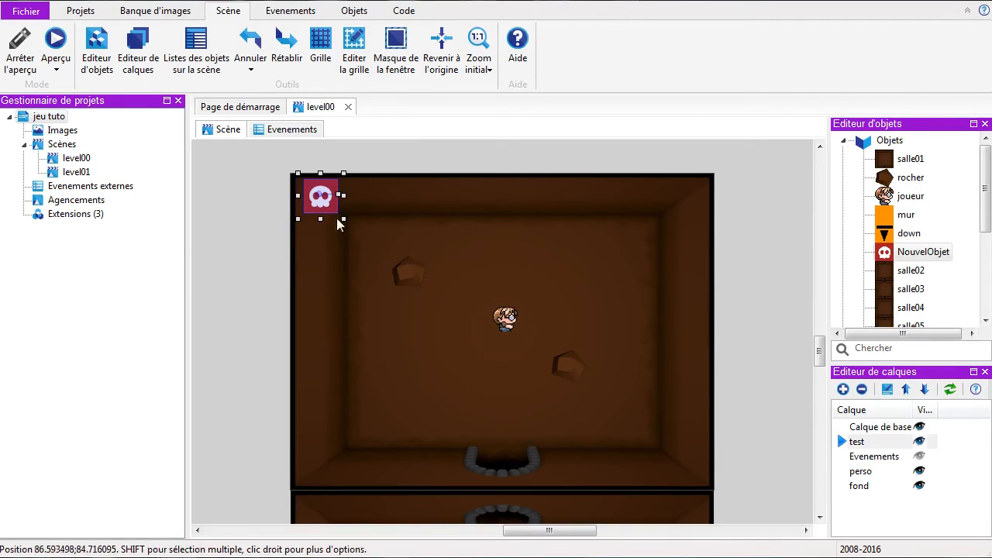
{"action": "left_click", "coordinate": [219, 227]}
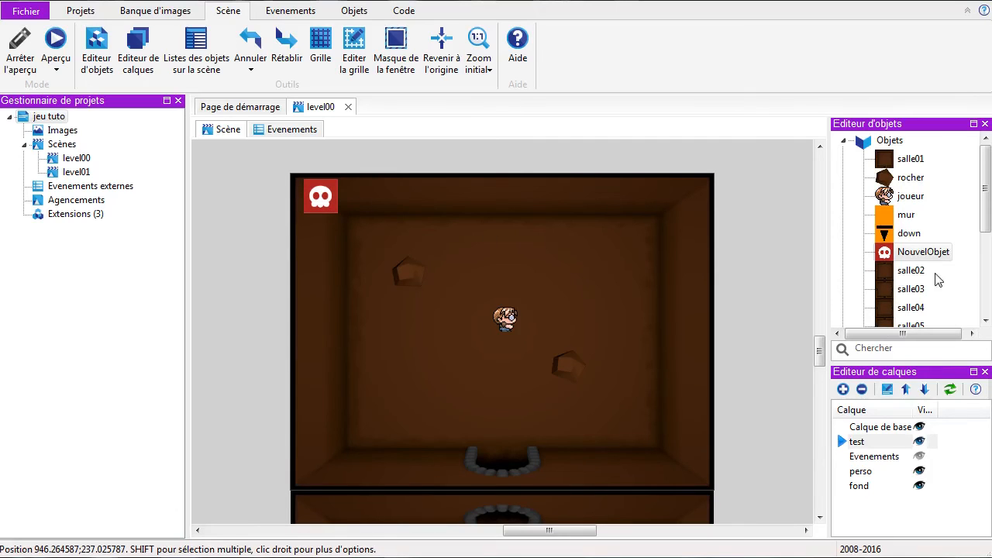
{"action": "left_click", "coordinate": [46, 65]}
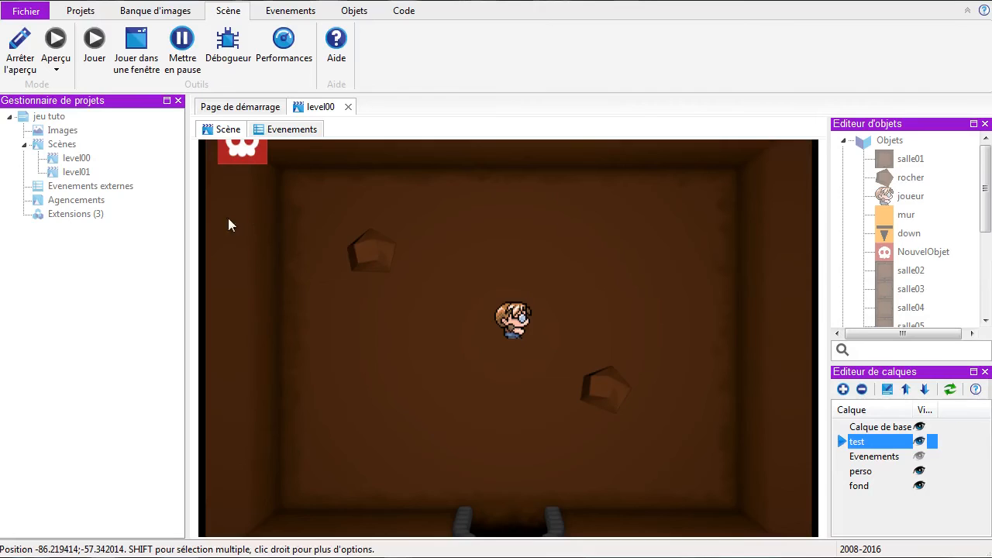
Walk the player through the connected rooms in the preview to observe NouvelObjet's position on screen, and stop the preview
{"action": "key", "text": "Down"}
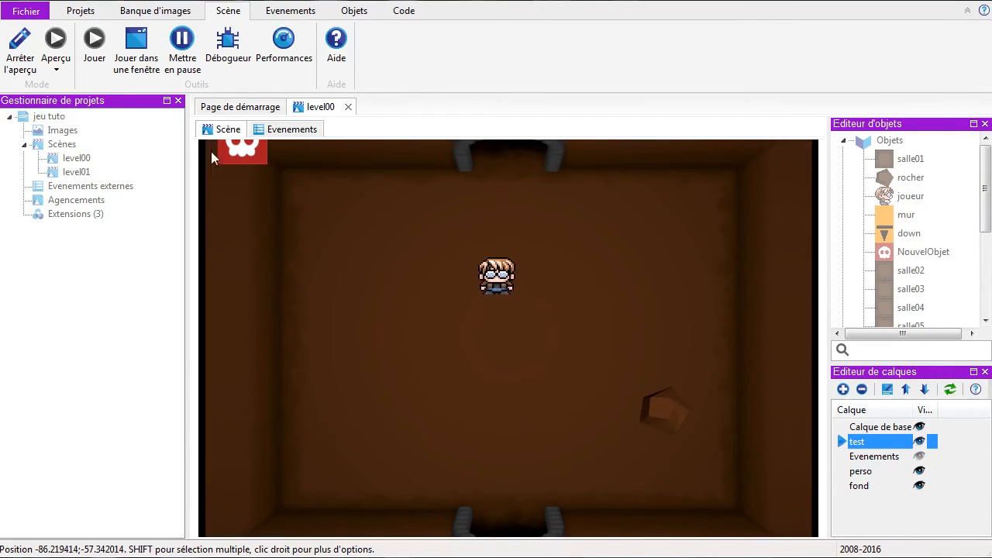
{"action": "key", "text": "Right"}
{"action": "key", "text": "Down"}
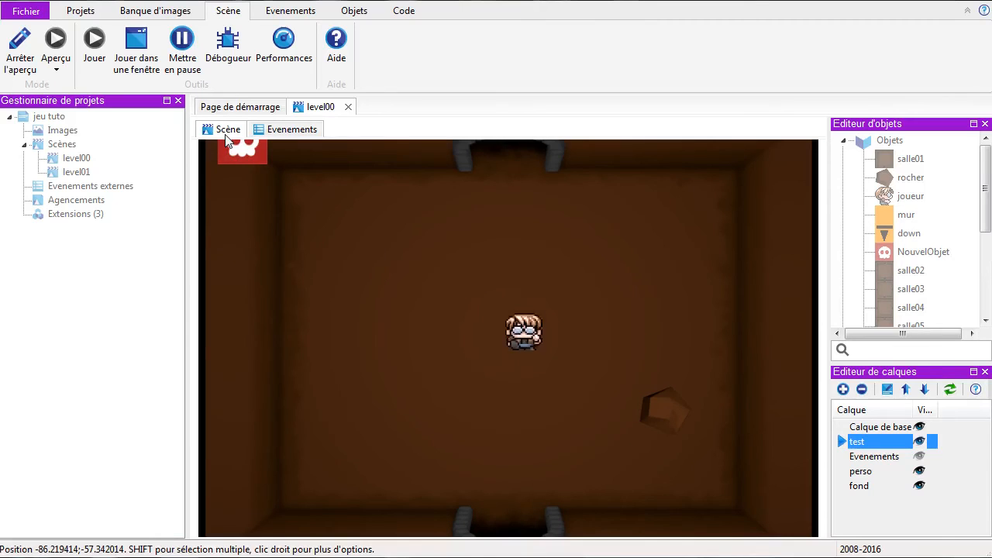
{"action": "key", "text": "Left"}
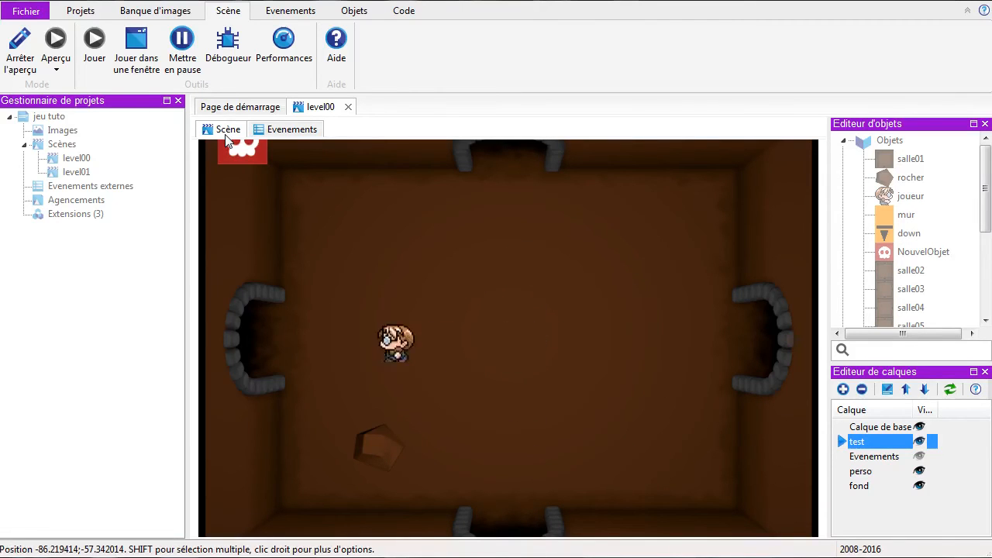
{"action": "key", "text": "Right"}
{"action": "key", "text": "Up"}
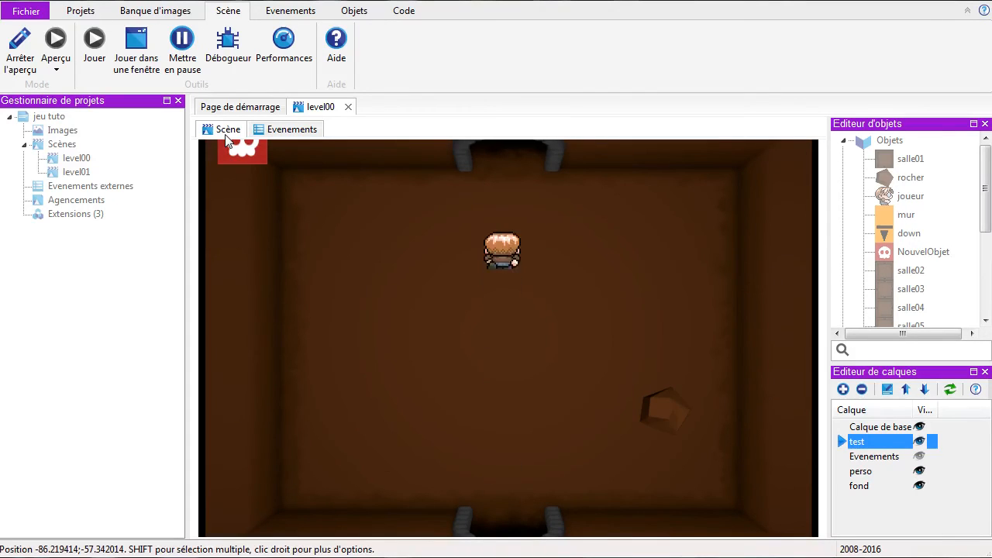
{"action": "key", "text": "Down"}
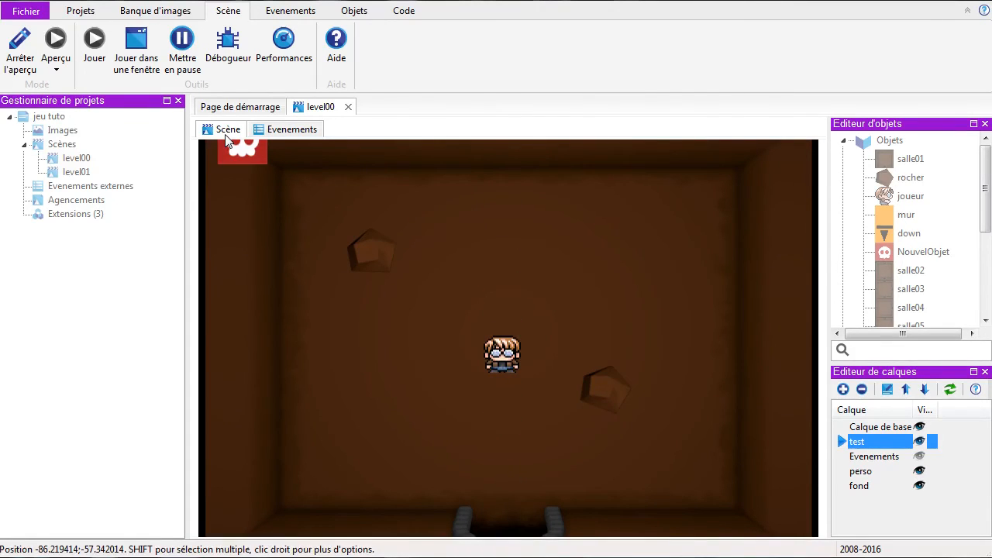
{"action": "left_click", "coordinate": [21, 49]}
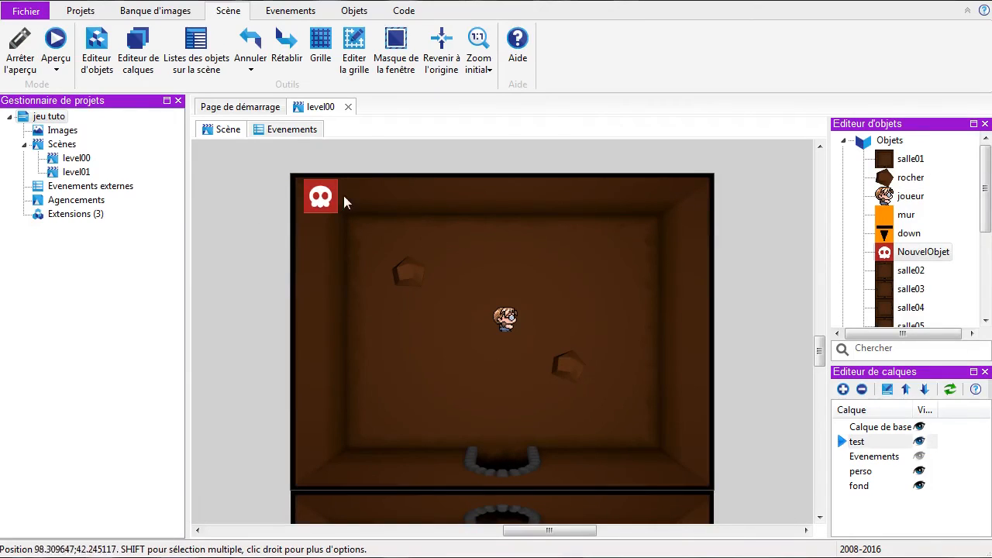
Review the level00 camera events and delete NouvelObjet from the starting room's upper-left corner
{"action": "left_click", "coordinate": [322, 205]}
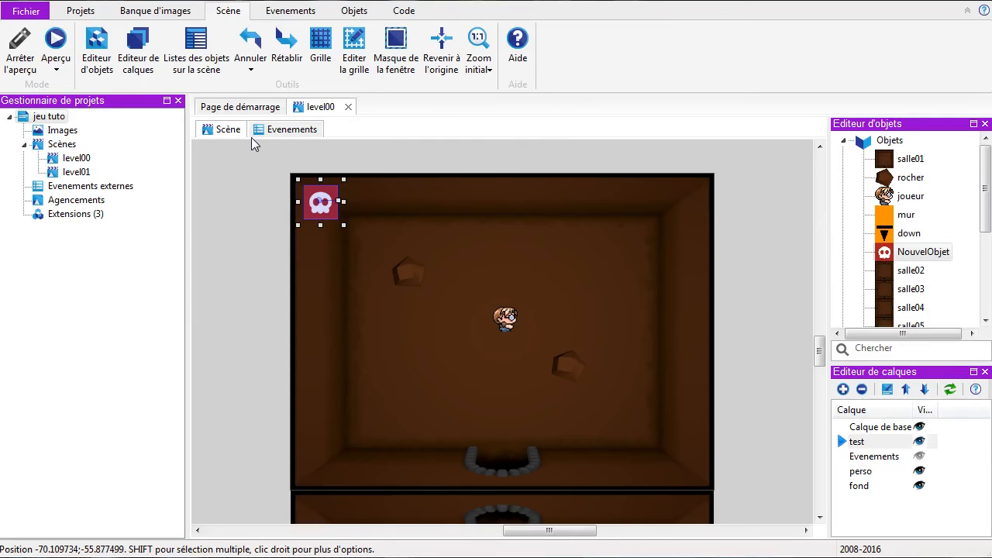
{"action": "mouse_move", "coordinate": [332, 211]}
{"action": "left_mouse_down"}
{"action": "mouse_move", "coordinate": [378, 444]}
{"action": "mouse_move", "coordinate": [497, 486]}
{"action": "mouse_move", "coordinate": [678, 490]}
{"action": "mouse_move", "coordinate": [661, 242]}
{"action": "mouse_move", "coordinate": [437, 243]}
{"action": "mouse_move", "coordinate": [478, 325]}
{"action": "mouse_move", "coordinate": [505, 336]}
{"action": "mouse_move", "coordinate": [324, 203]}
{"action": "left_mouse_up"}
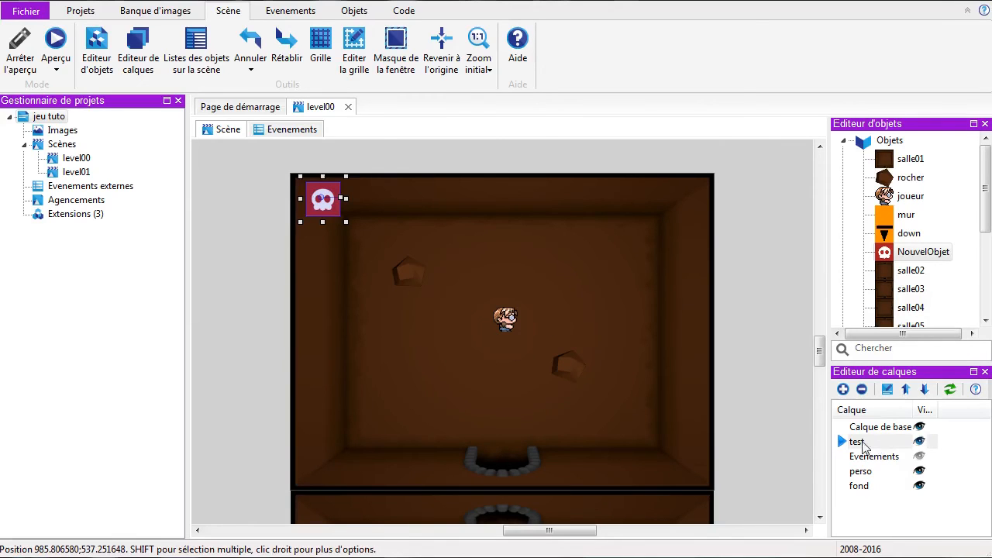
{"action": "left_click", "coordinate": [291, 130]}
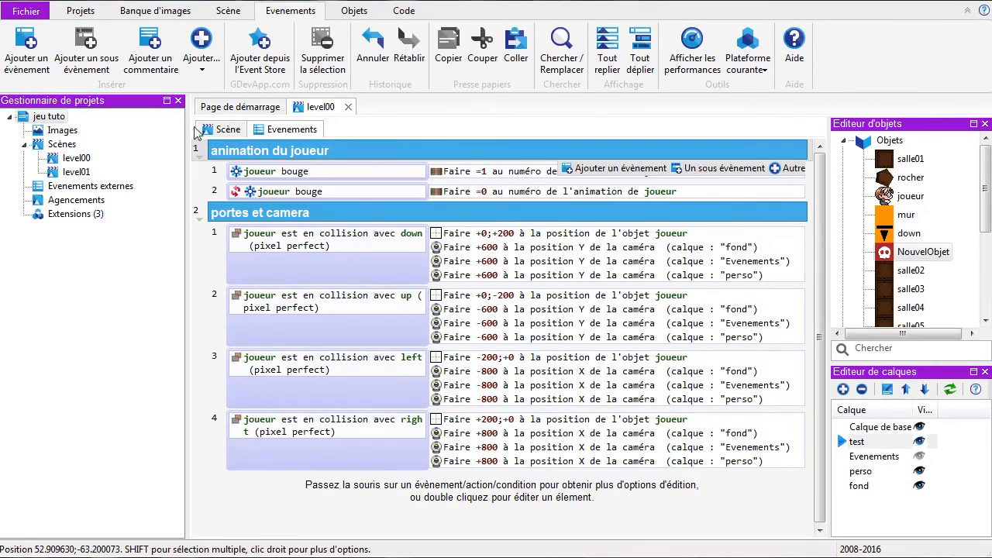
{"action": "left_click", "coordinate": [221, 132]}
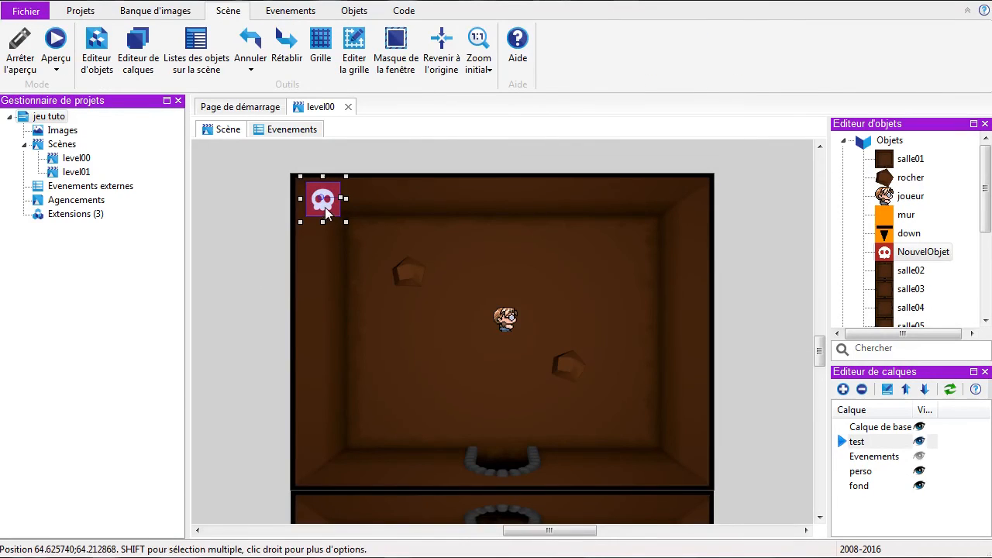
{"action": "key", "text": "Delete"}
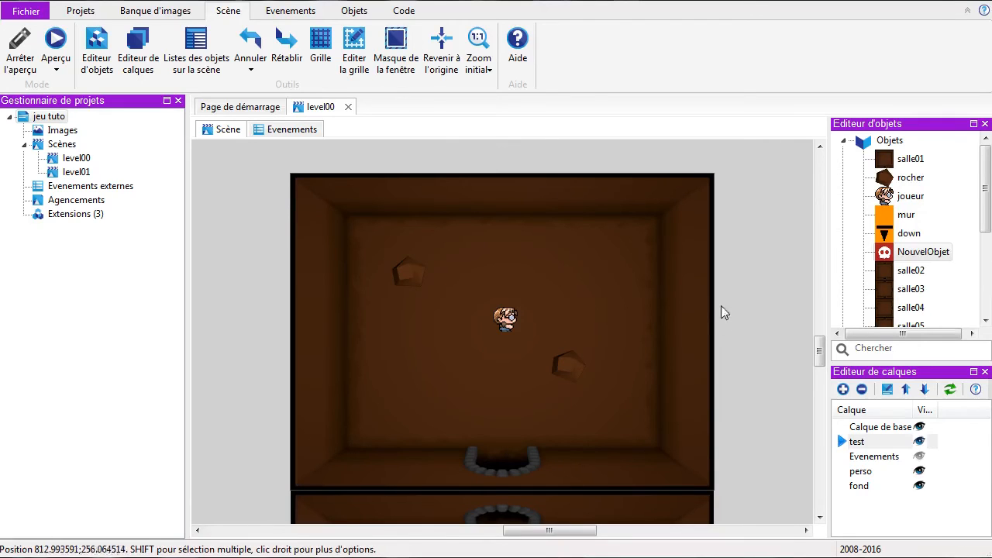
View the whole room layout at 10% zoom and briefly display the grid to examine how the rooms align with its cells
{"action": "left_click", "coordinate": [488, 69]}
{"action": "left_click", "coordinate": [498, 102]}
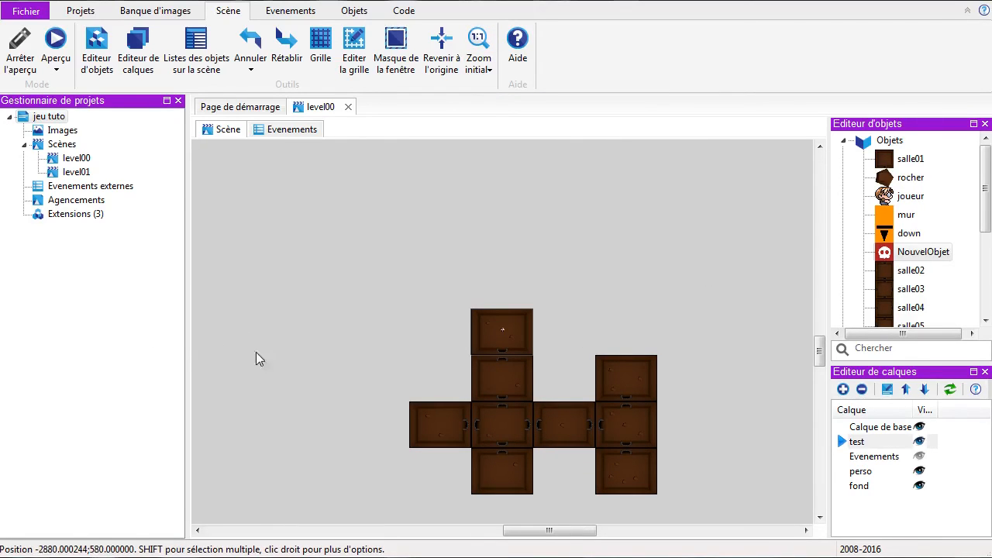
{"action": "left_click", "coordinate": [320, 48]}
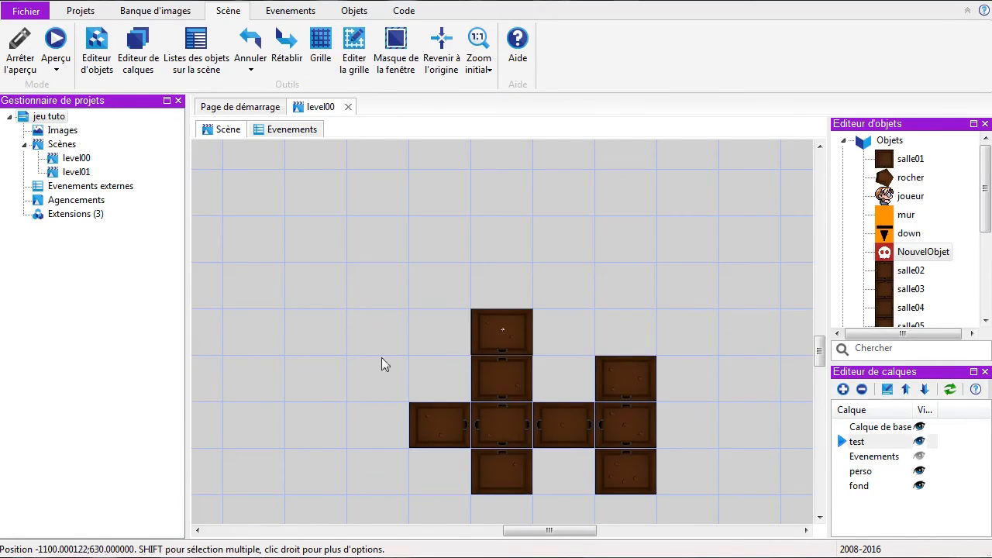
{"action": "left_click_drag", "start_coordinate": [567, 532], "coordinate": [392, 531]}
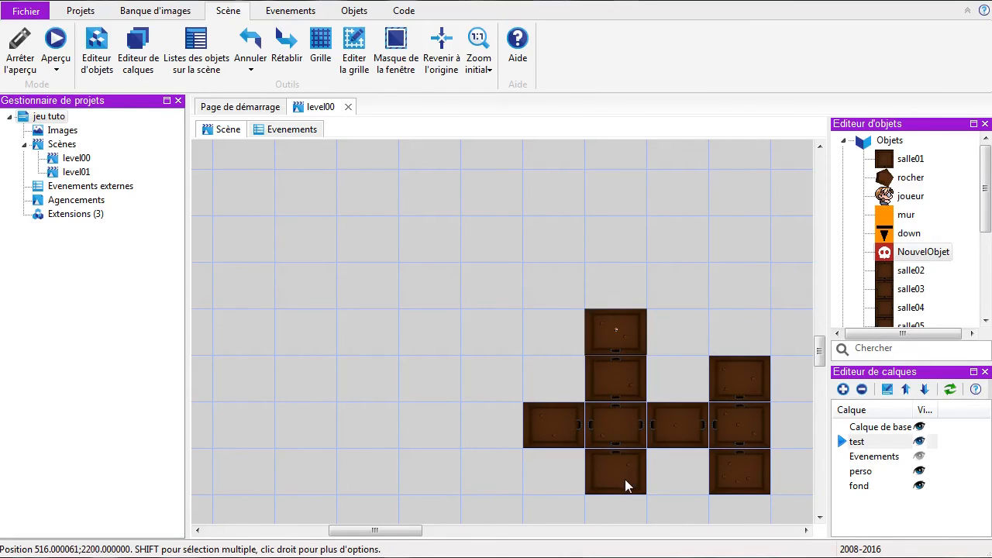
{"action": "scroll", "coordinate": [628, 492], "scroll_direction": "up", "scroll_amount": 1}
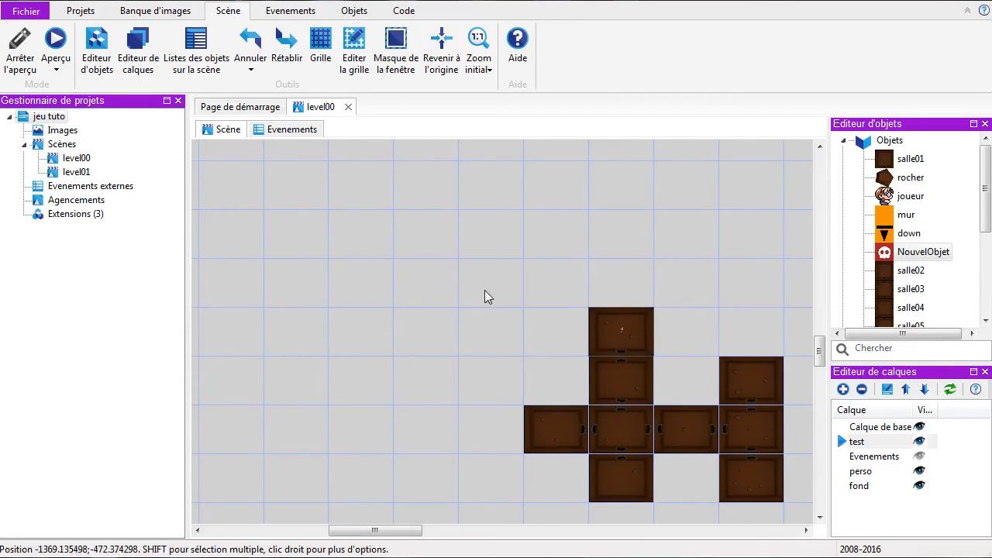
{"action": "left_click", "coordinate": [320, 42]}
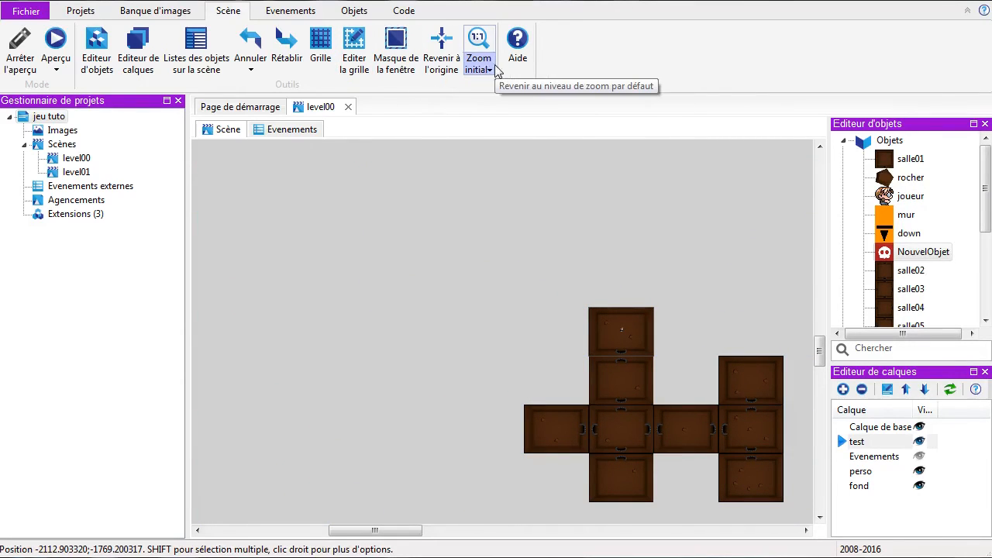
Set the zoom to 50% and examine the connected rooms and the empty area beside them
{"action": "left_click", "coordinate": [496, 67]}
{"action": "left_click", "coordinate": [502, 137]}
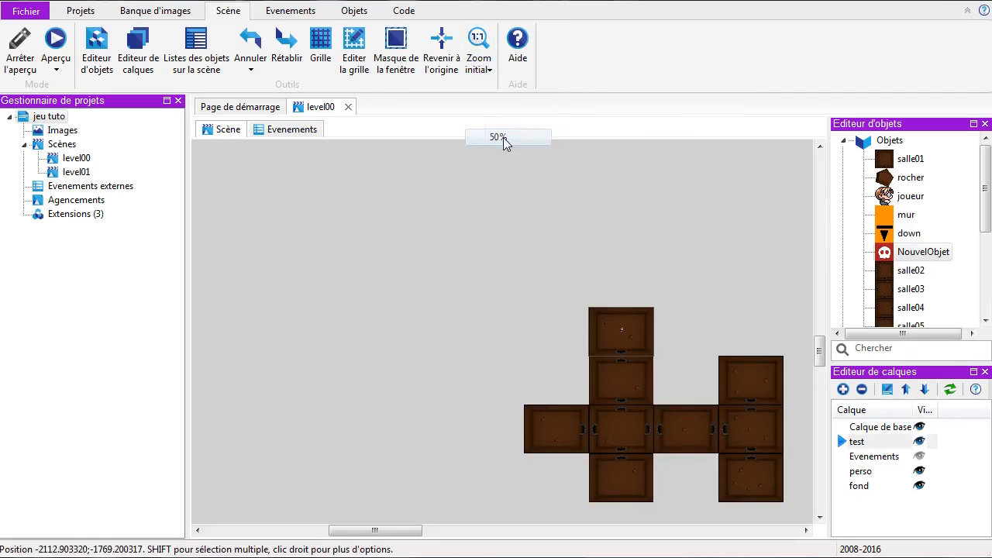
{"action": "scroll", "coordinate": [639, 404], "scroll_direction": "down", "scroll_amount": 5}
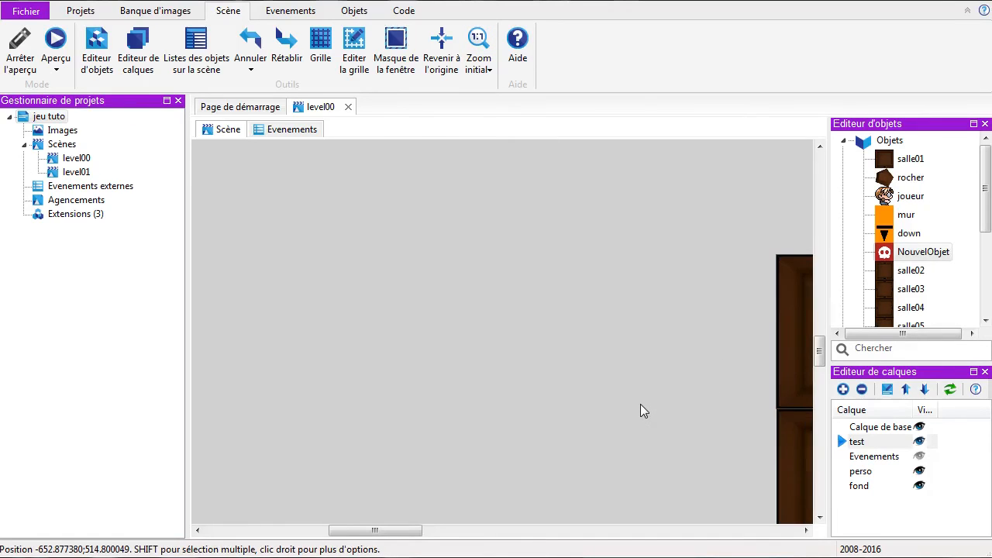
{"action": "left_click_drag", "start_coordinate": [394, 531], "coordinate": [688, 495]}
{"action": "left_click_drag", "start_coordinate": [818, 350], "coordinate": [819, 392]}
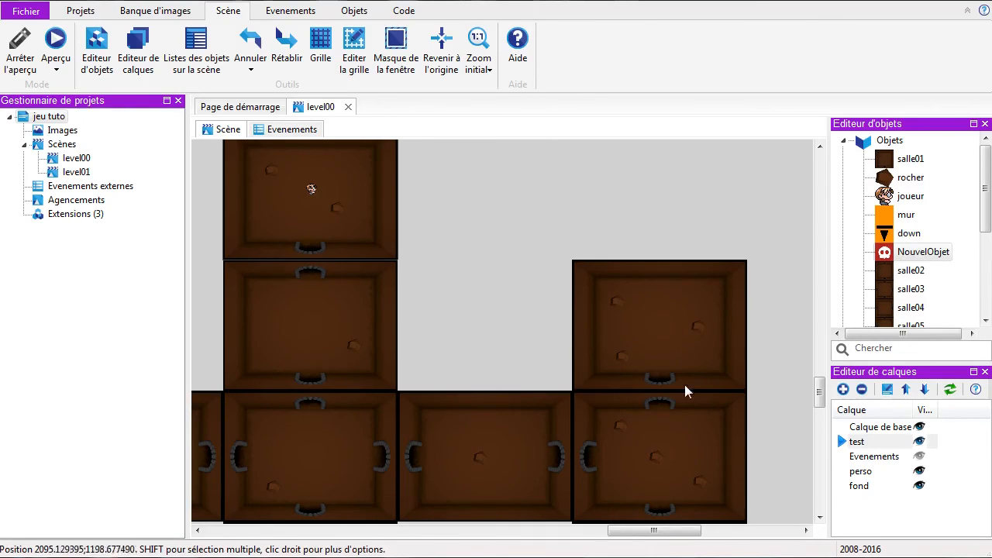
{"action": "left_click_drag", "start_coordinate": [653, 531], "coordinate": [318, 531]}
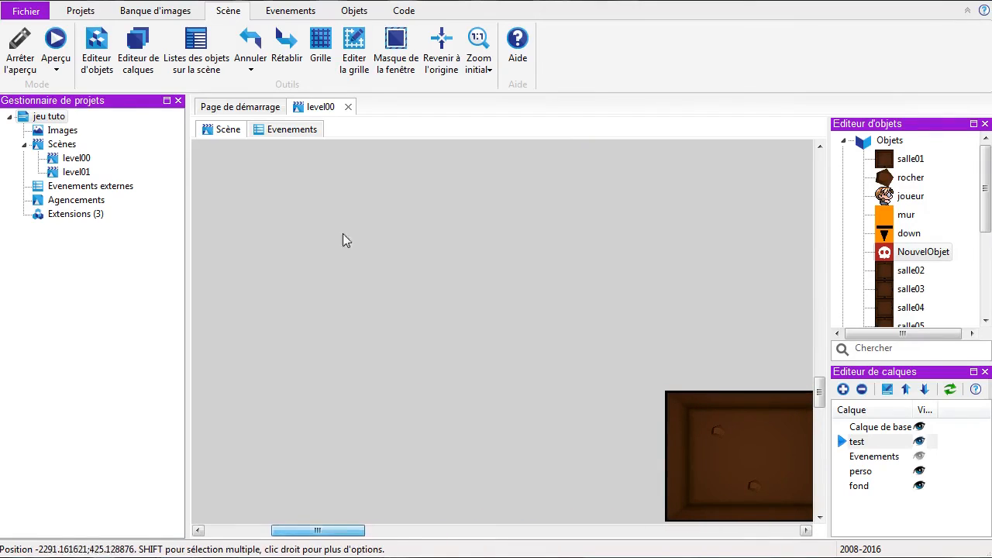
Display the grid and examine the whole map at 5% zoom, and return to the origin at the initial zoom
{"action": "left_click", "coordinate": [320, 46]}
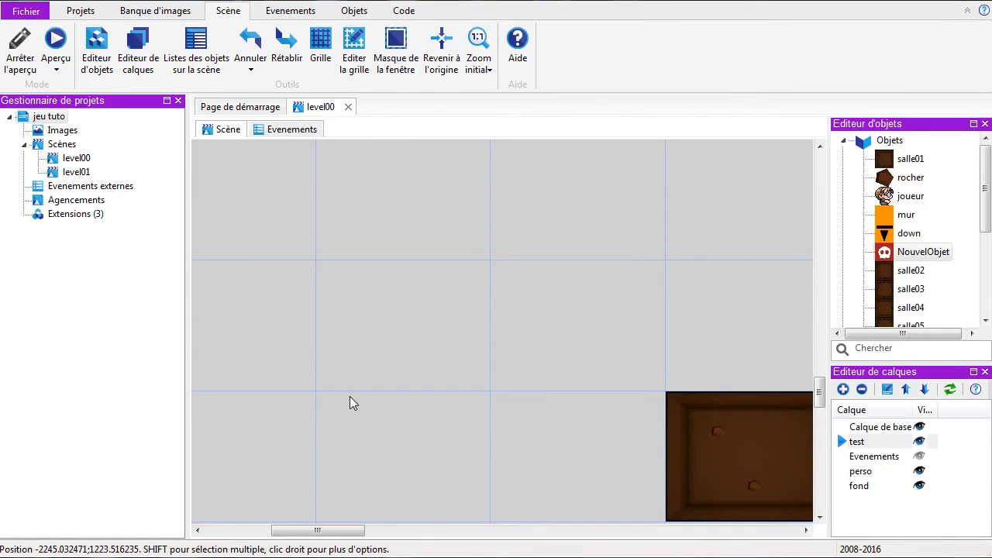
{"action": "scroll", "coordinate": [348, 393], "scroll_direction": "down", "scroll_amount": 5}
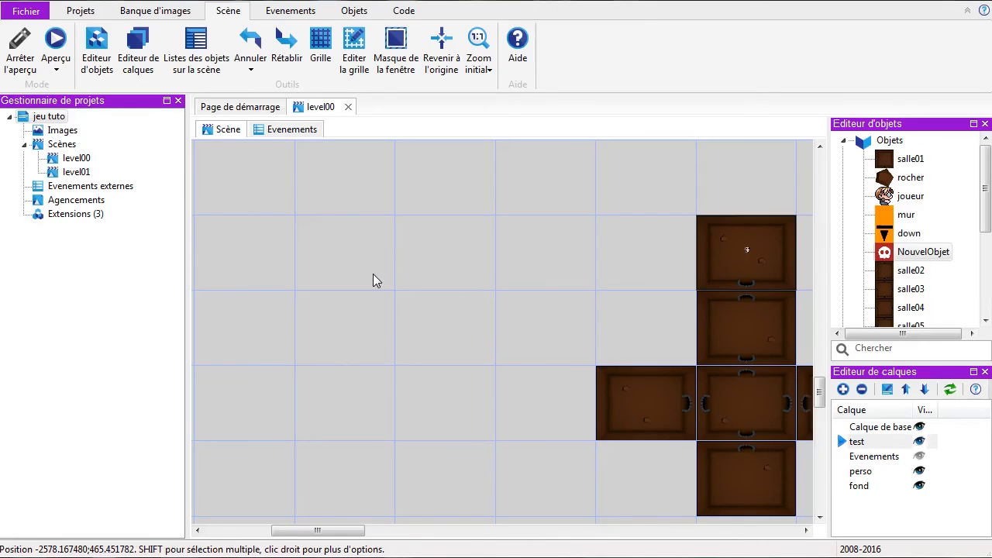
{"action": "left_click", "coordinate": [479, 65]}
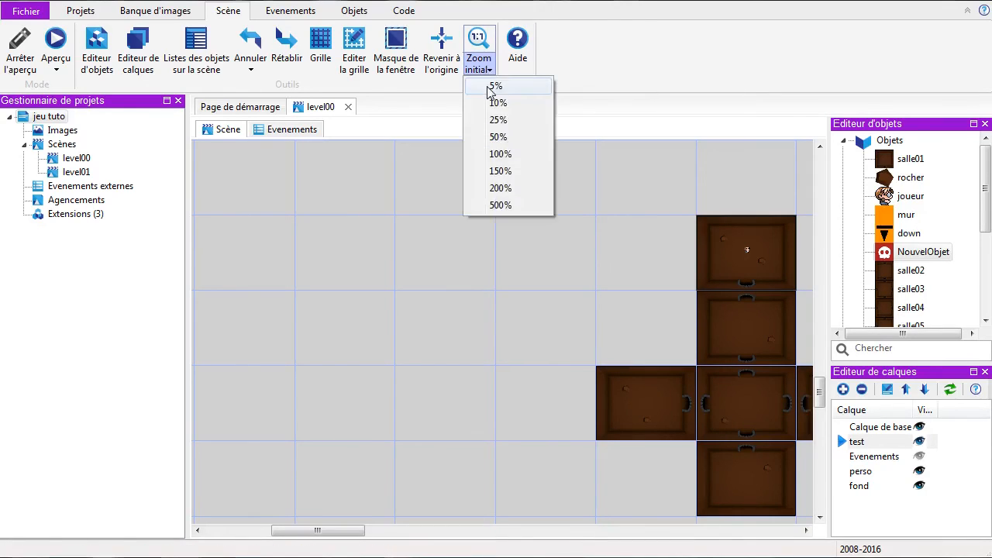
{"action": "left_click", "coordinate": [493, 86]}
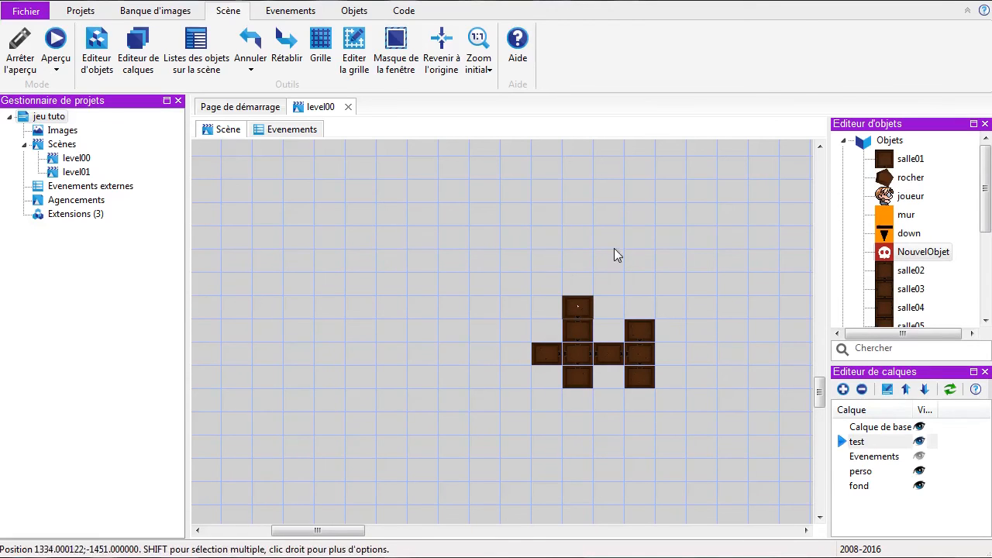
{"action": "left_click", "coordinate": [448, 46]}
{"action": "left_click", "coordinate": [478, 40]}
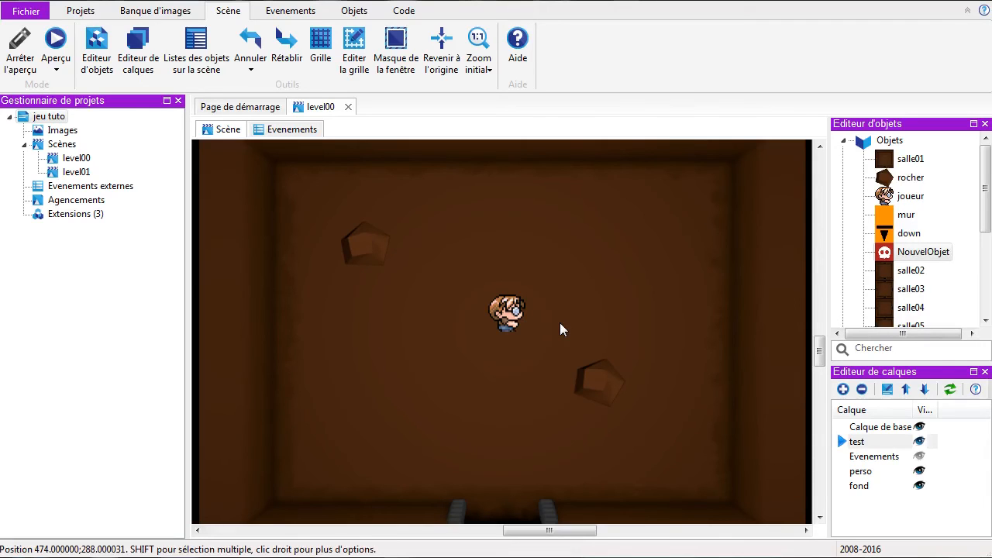
Open the game's executable compilation dialog to examine its export folder option, and close it without compiling
{"action": "left_click", "coordinate": [28, 12]}
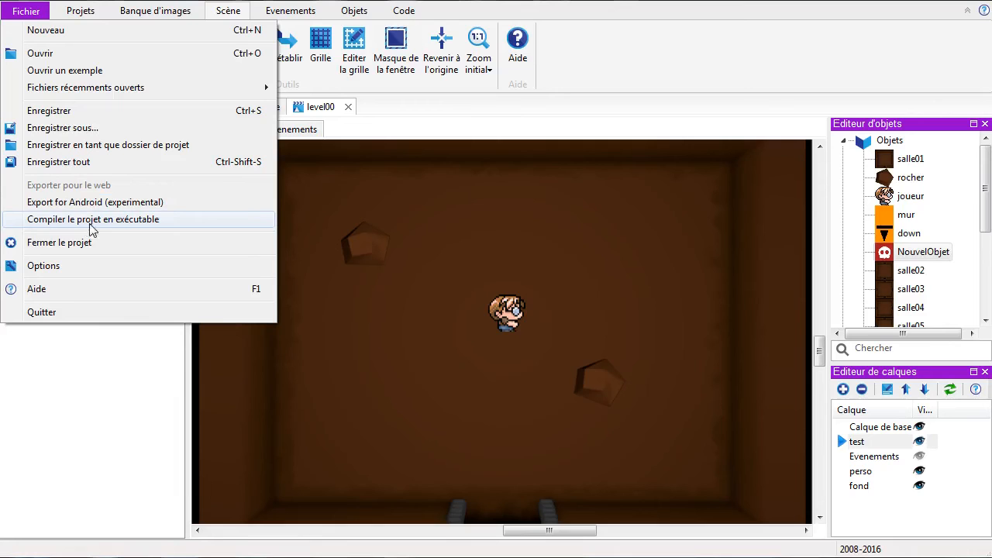
{"action": "left_click", "coordinate": [144, 222]}
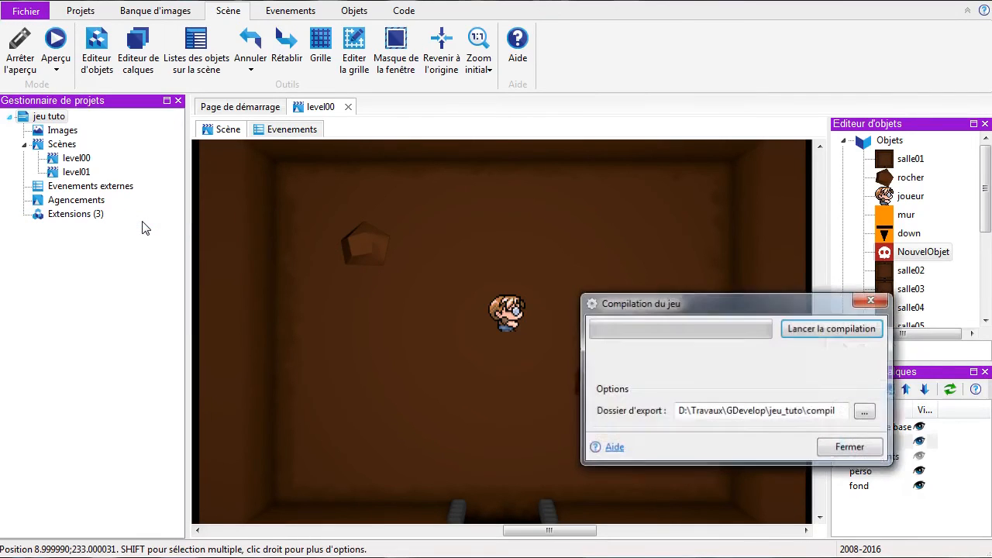
{"action": "left_click_drag", "start_coordinate": [649, 308], "coordinate": [437, 185]}
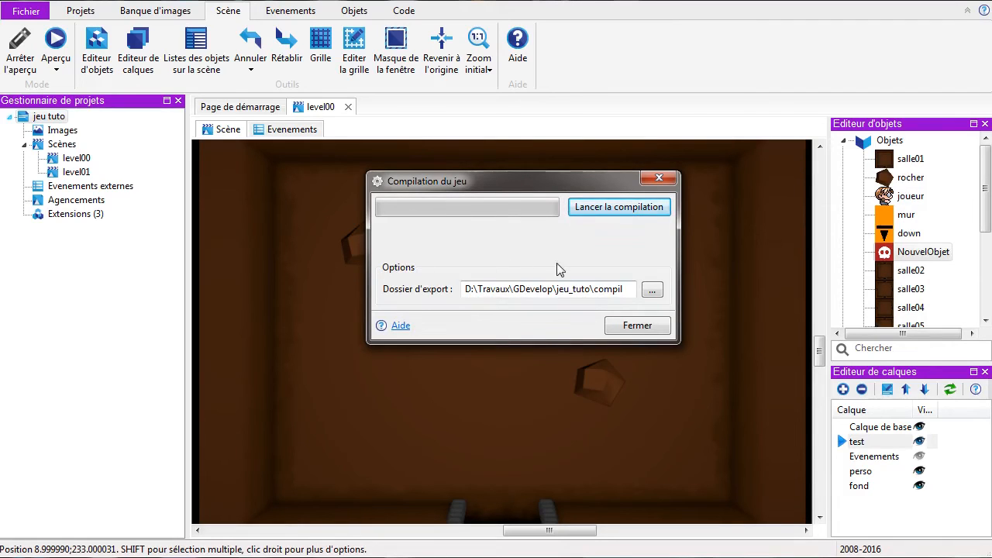
{"action": "left_click", "coordinate": [668, 184]}
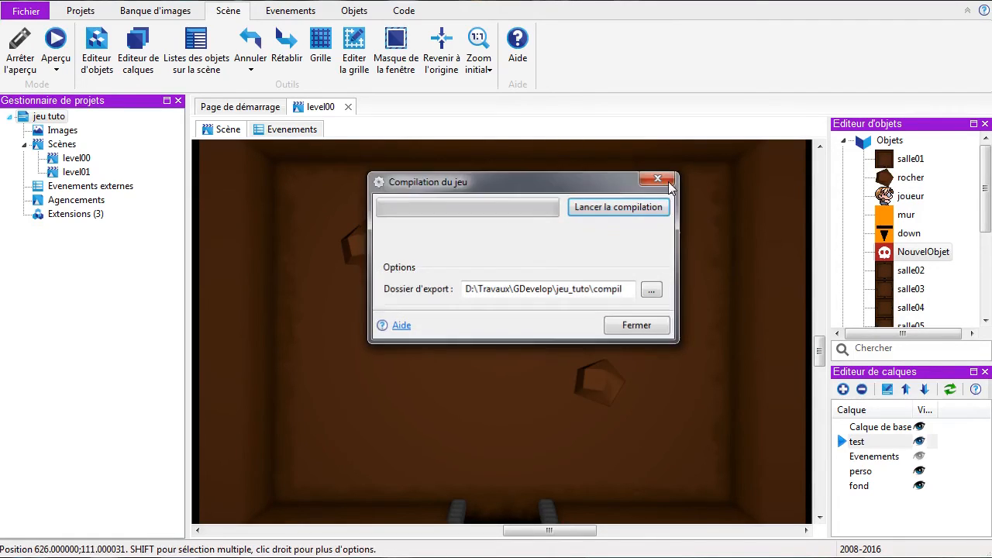
Enable the HTML5 (Jeu web et Android) platform for the project alongside Natif in the extension settings
{"action": "double_click", "coordinate": [73, 217]}
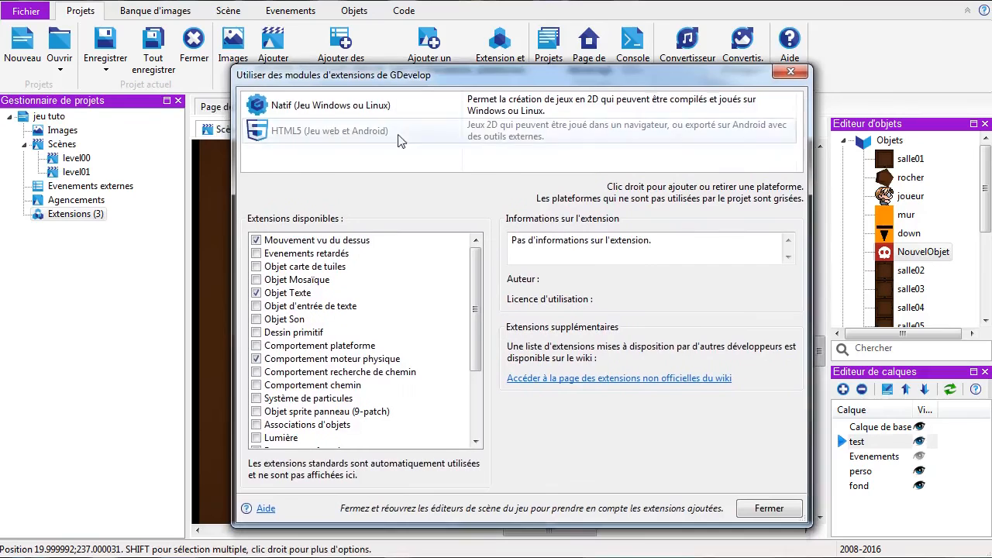
{"action": "right_click", "coordinate": [343, 134]}
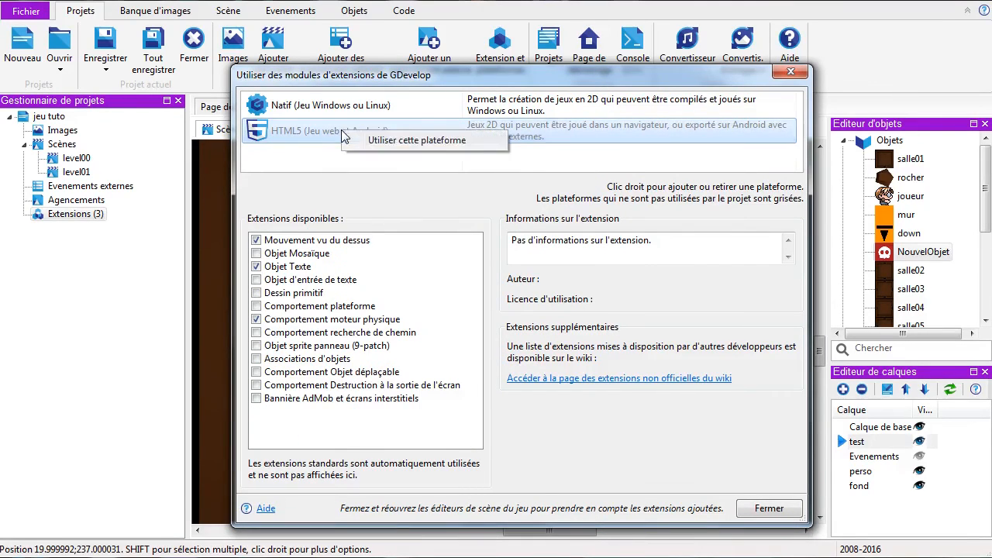
{"action": "left_click", "coordinate": [403, 143]}
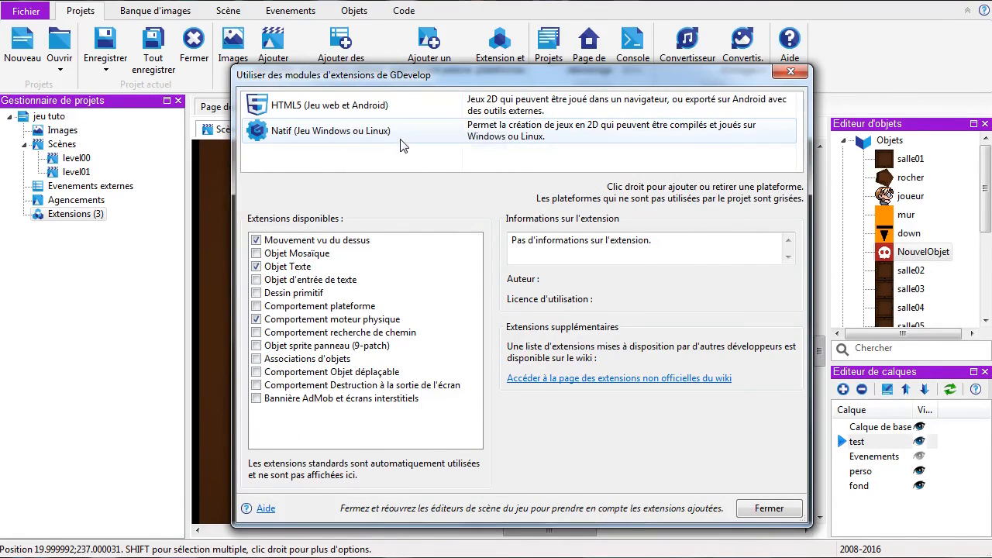
{"action": "left_click", "coordinate": [294, 132]}
{"action": "left_click", "coordinate": [320, 105]}
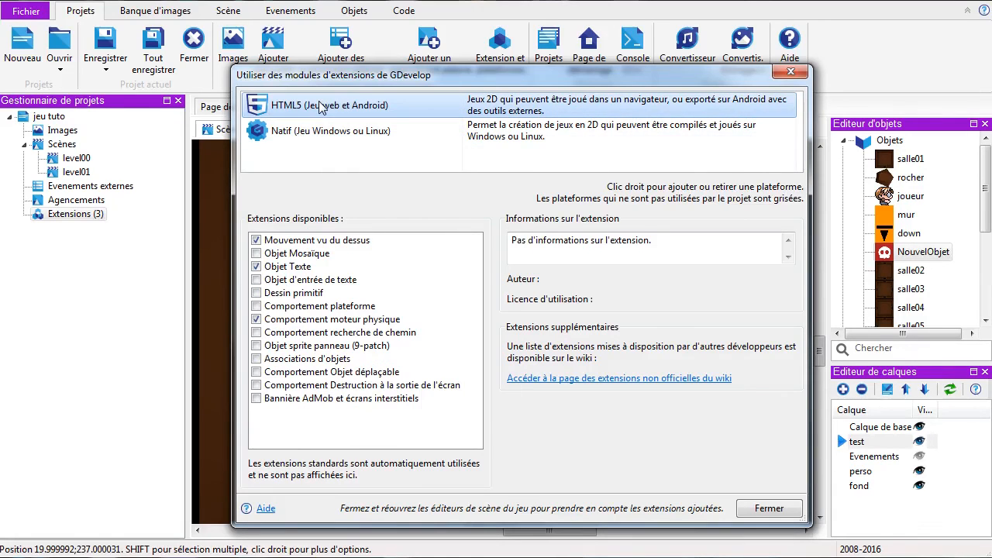
{"action": "left_click", "coordinate": [769, 509]}
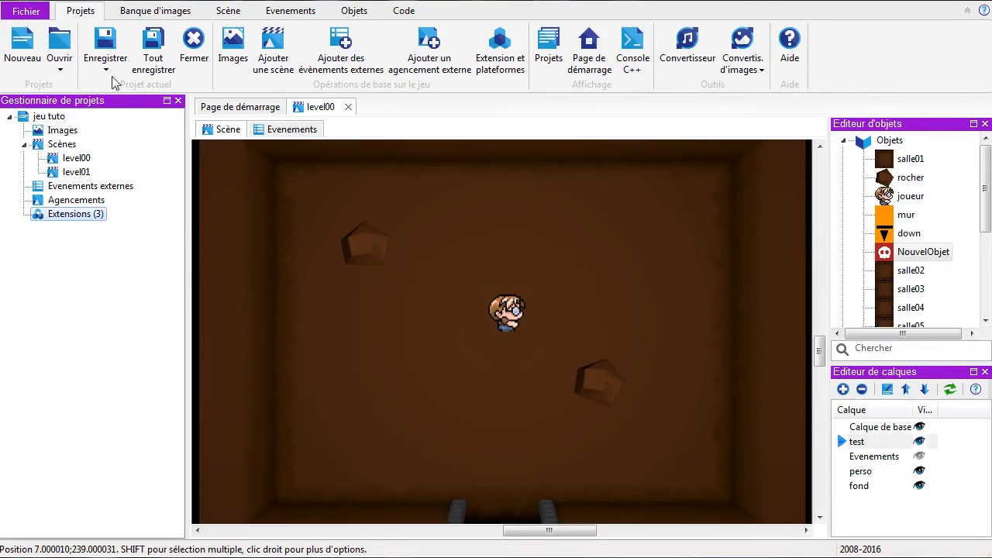
Check the project's export commands, and examine the index page, coin sound and image files in the jeu_tuto web export folder
{"action": "left_click", "coordinate": [23, 11]}
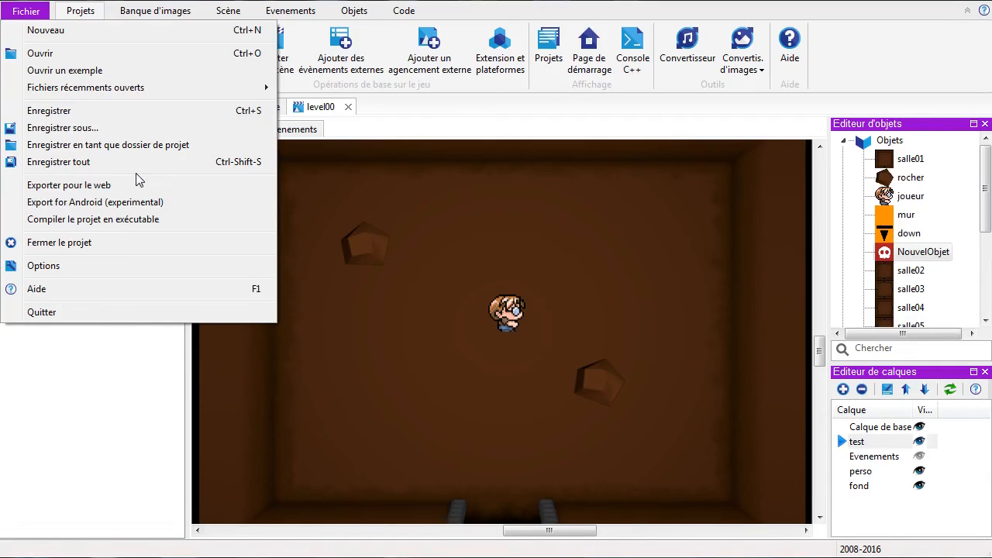
{"action": "key", "text": "Escape"}
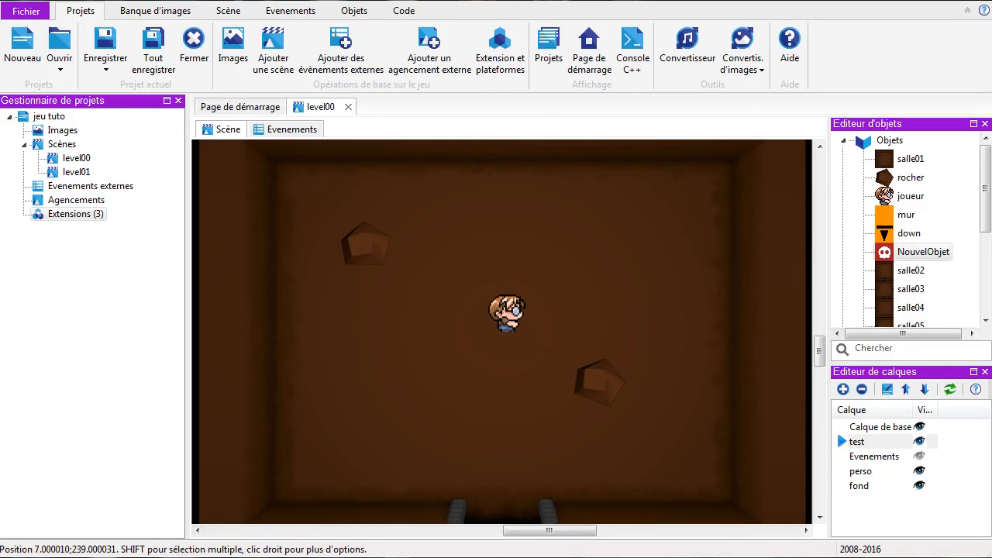
{"action": "left_click_drag", "start_coordinate": [991, 186], "coordinate": [688, 33]}
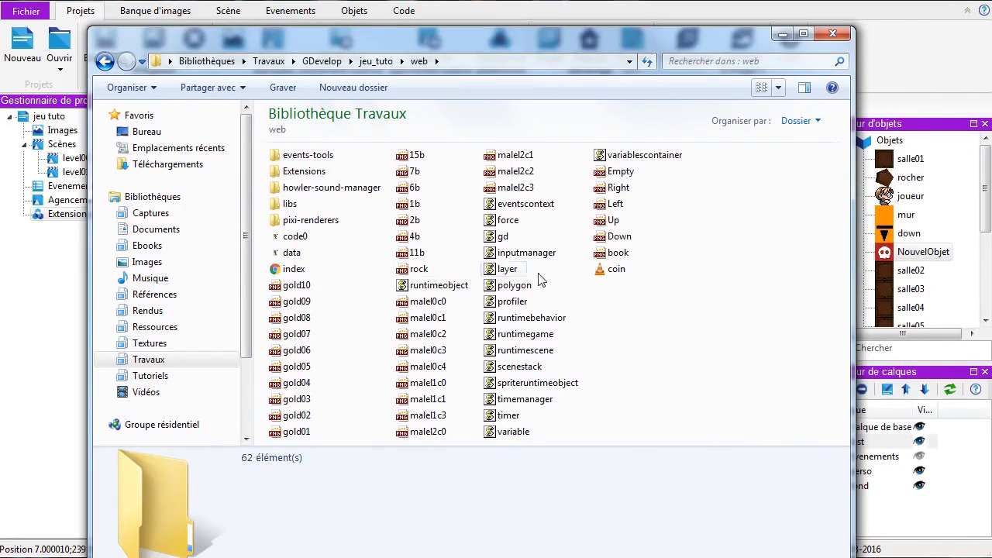
{"action": "left_click", "coordinate": [305, 268]}
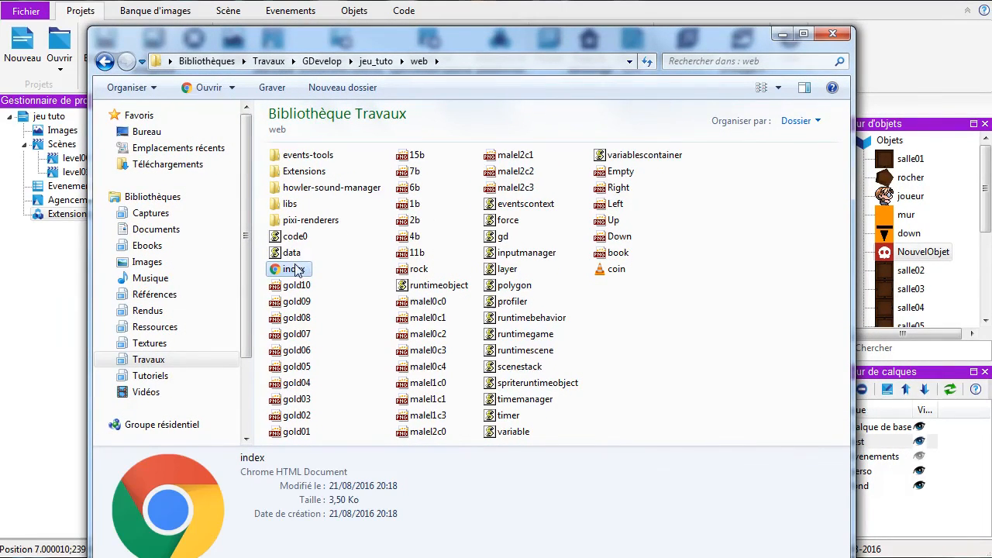
{"action": "left_click", "coordinate": [620, 278]}
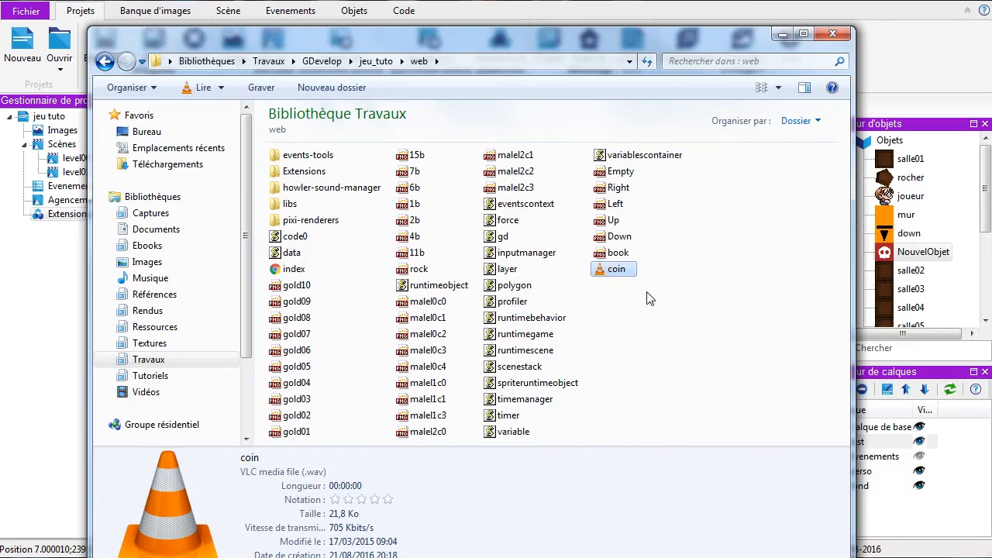
{"action": "left_click", "coordinate": [673, 281]}
{"action": "left_click", "coordinate": [415, 203]}
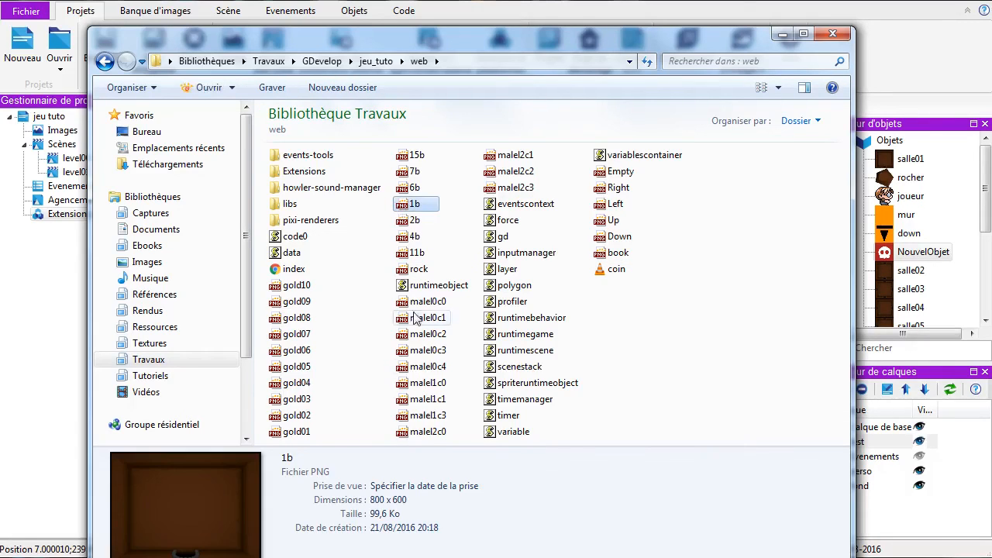
{"action": "left_click", "coordinate": [426, 350]}
{"action": "left_click", "coordinate": [296, 415]}
{"action": "left_click", "coordinate": [296, 383]}
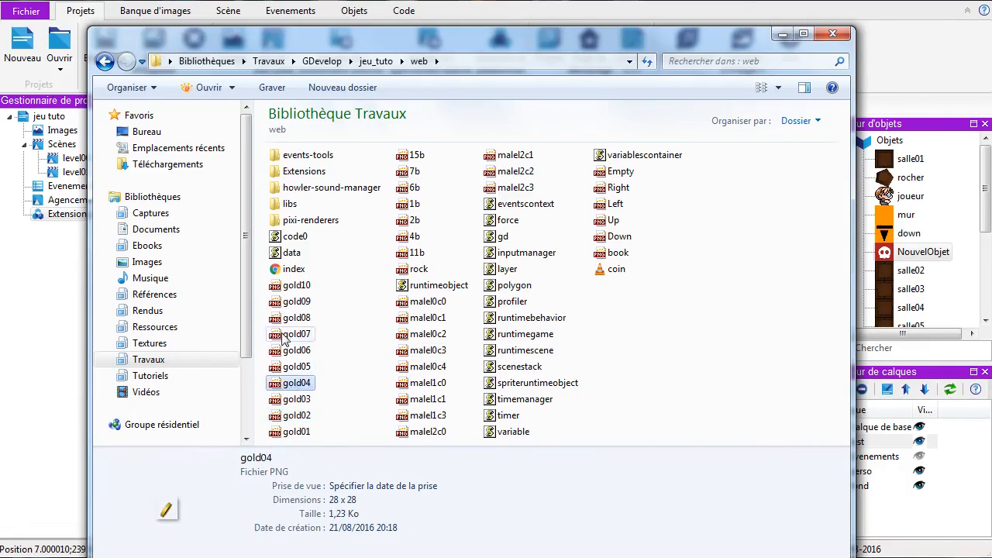
Examine the subfolders and the code0 script in the web export folder, and put the folder window away
{"action": "left_click", "coordinate": [288, 221]}
{"action": "left_click", "coordinate": [288, 204]}
{"action": "left_click", "coordinate": [288, 189]}
{"action": "left_click", "coordinate": [288, 172]}
{"action": "left_click", "coordinate": [289, 154]}
{"action": "left_click", "coordinate": [288, 187]}
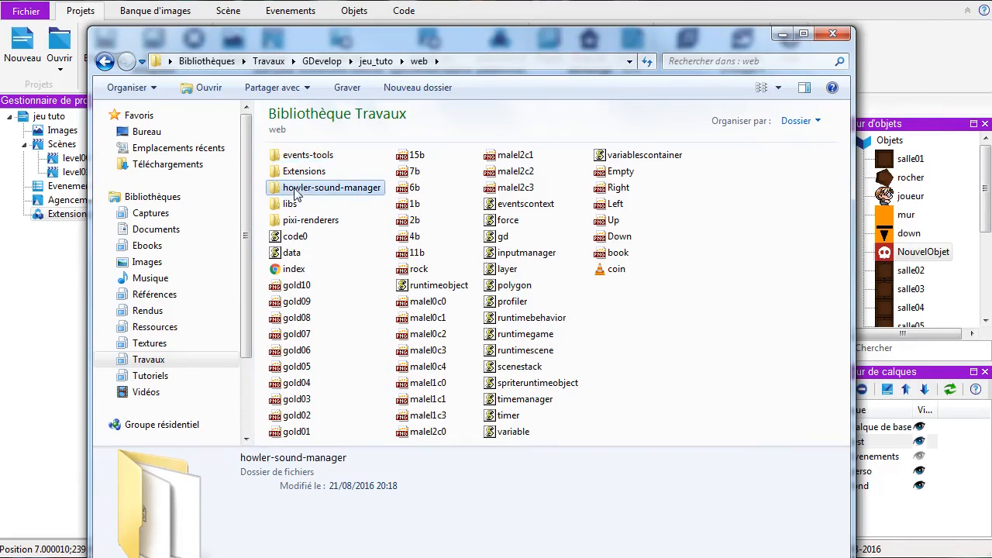
{"action": "left_click", "coordinate": [288, 236]}
{"action": "left_click", "coordinate": [636, 337]}
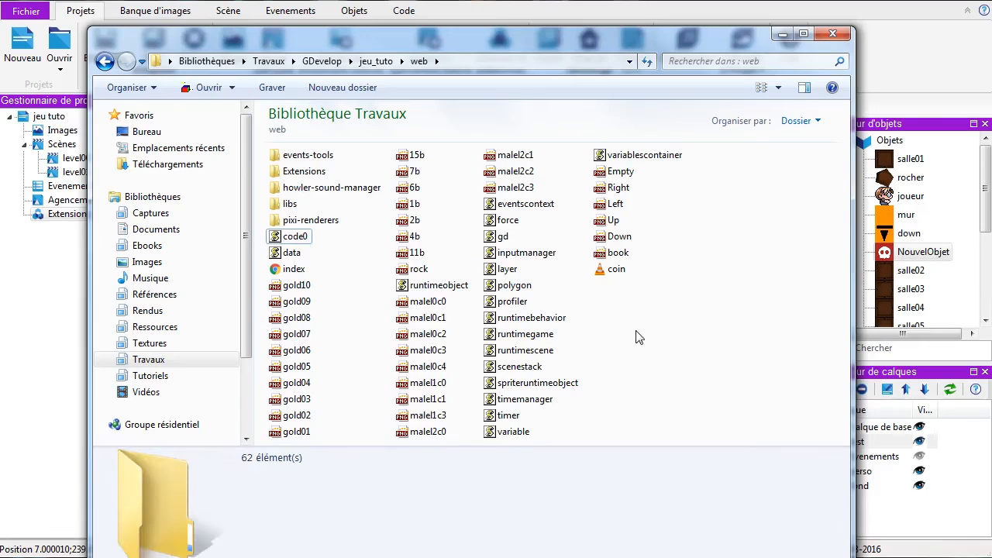
{"action": "left_click_drag", "start_coordinate": [431, 43], "coordinate": [991, 124]}
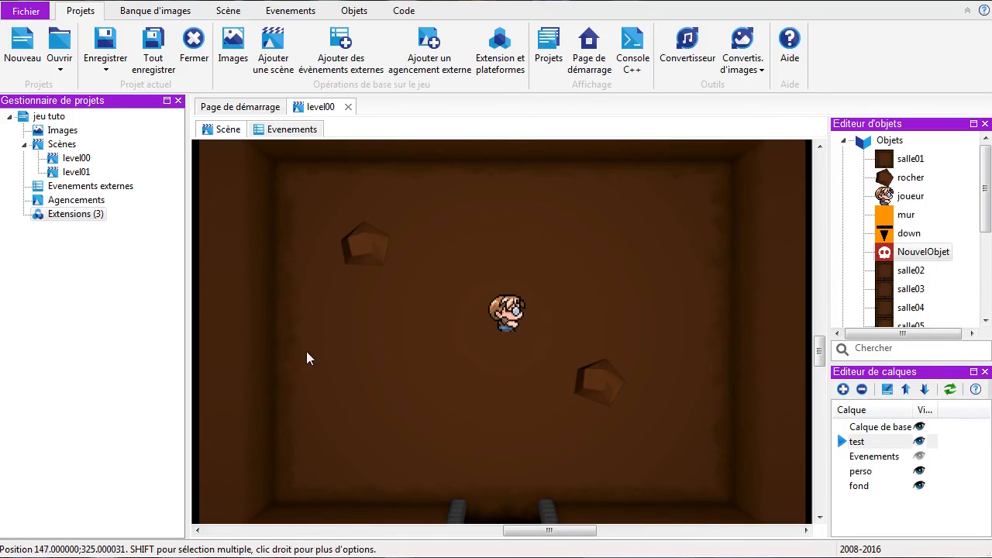
Stop using the HTML5 (Jeu web et Android) platform in the project's extension settings, and check which export commands are available
{"action": "double_click", "coordinate": [39, 214]}
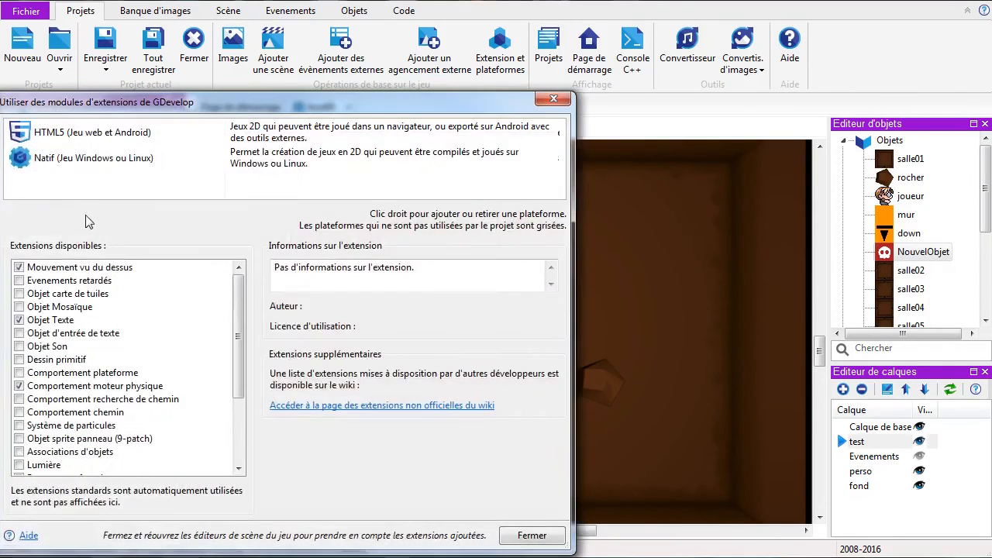
{"action": "left_click", "coordinate": [70, 136]}
{"action": "right_click", "coordinate": [71, 134]}
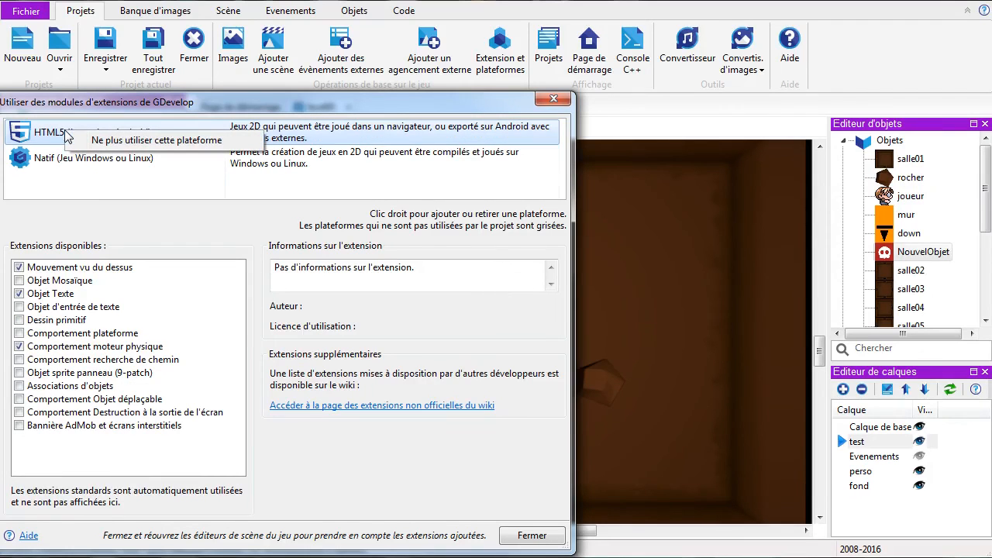
{"action": "left_click", "coordinate": [82, 141]}
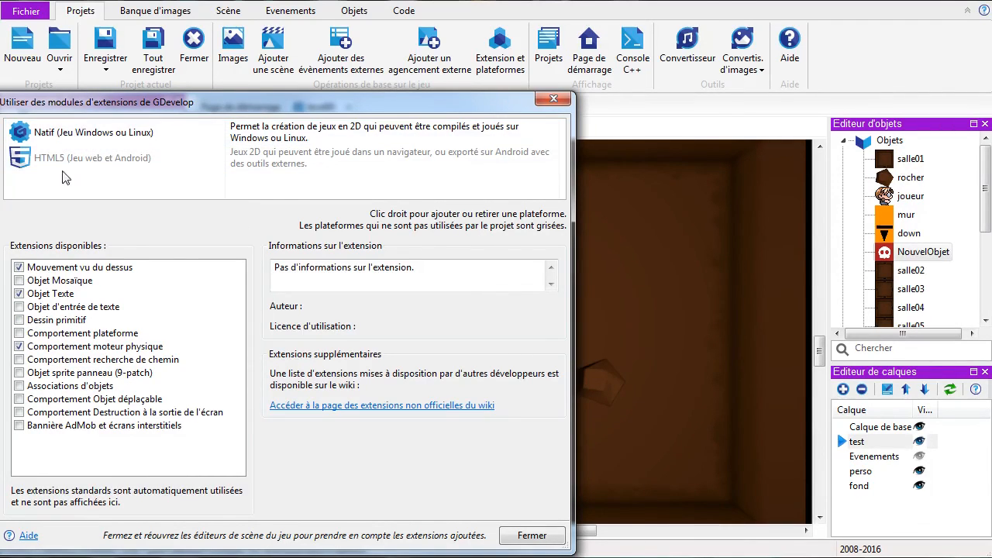
{"action": "left_click", "coordinate": [542, 538]}
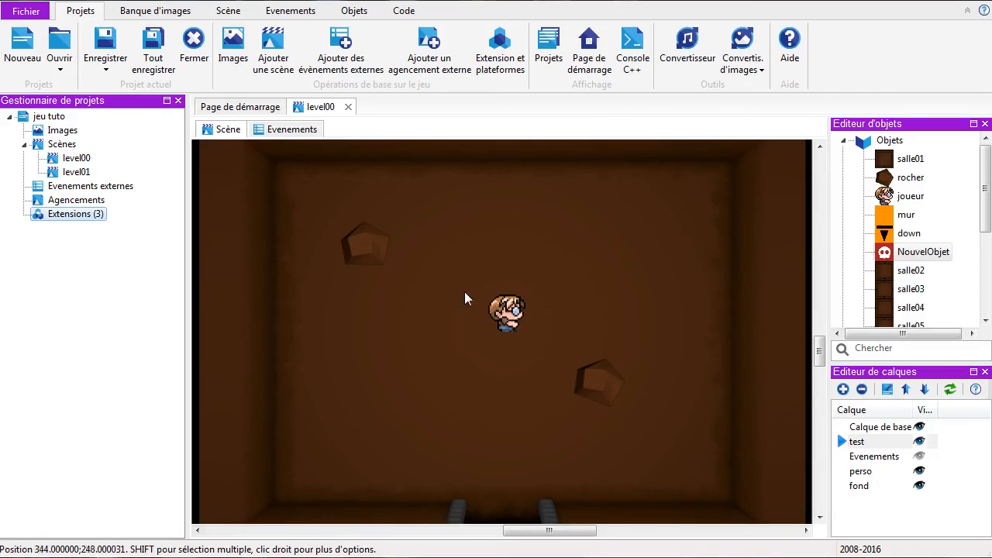
{"action": "left_click", "coordinate": [15, 14]}
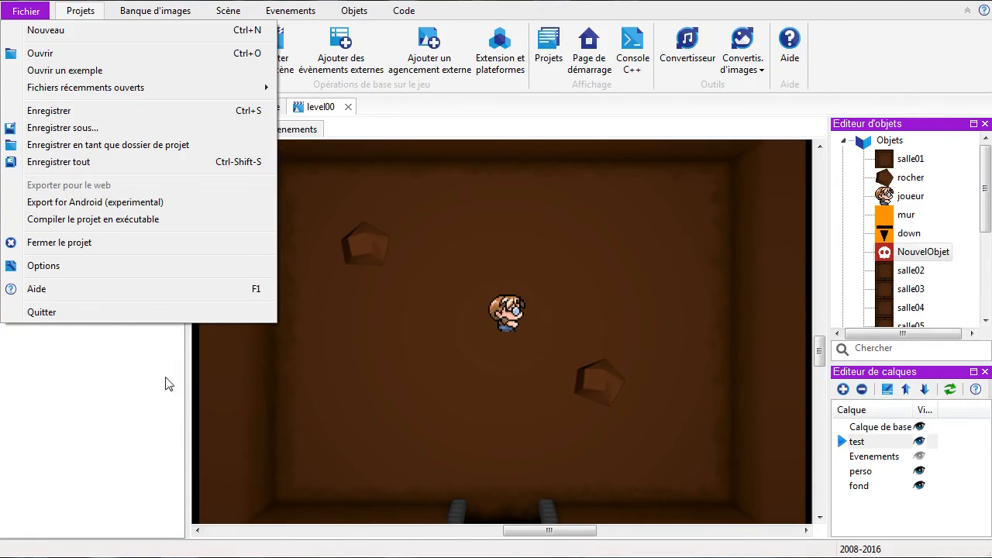
{"action": "left_click", "coordinate": [103, 406]}
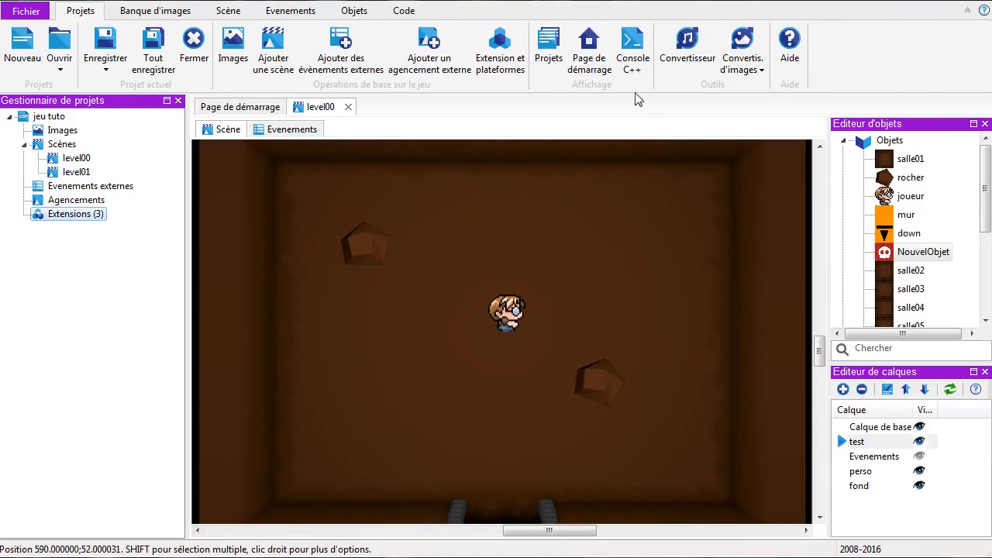
Set the scene zoom to 25% and examine the connected rooms below and beside the player's starting room
{"action": "left_click", "coordinate": [230, 13]}
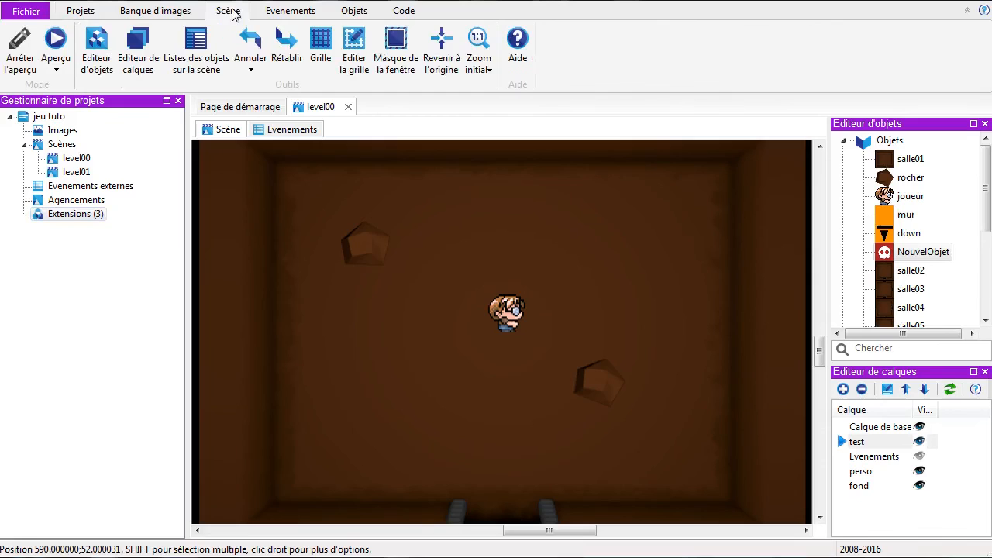
{"action": "left_click", "coordinate": [478, 69]}
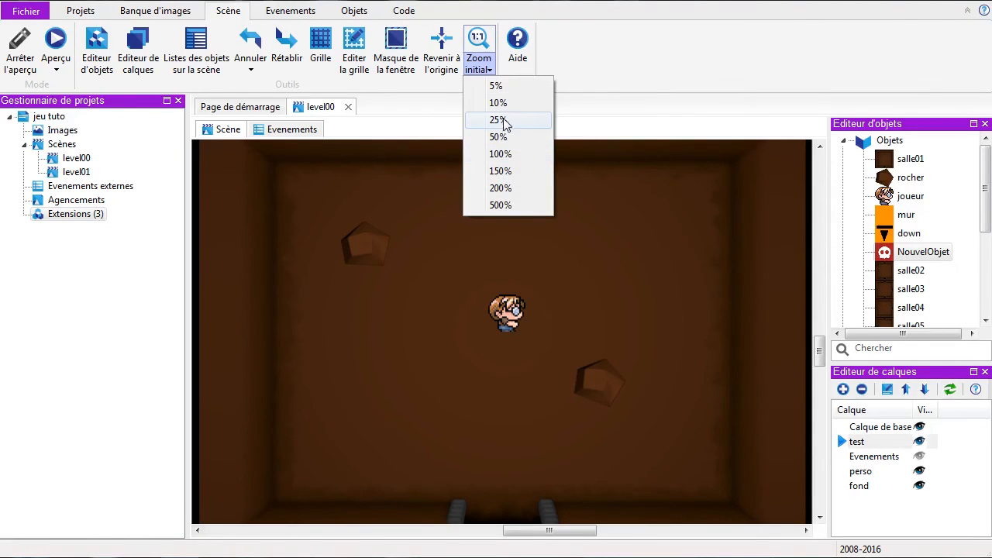
{"action": "left_click", "coordinate": [500, 120]}
{"action": "left_click_drag", "start_coordinate": [819, 350], "coordinate": [814, 417]}
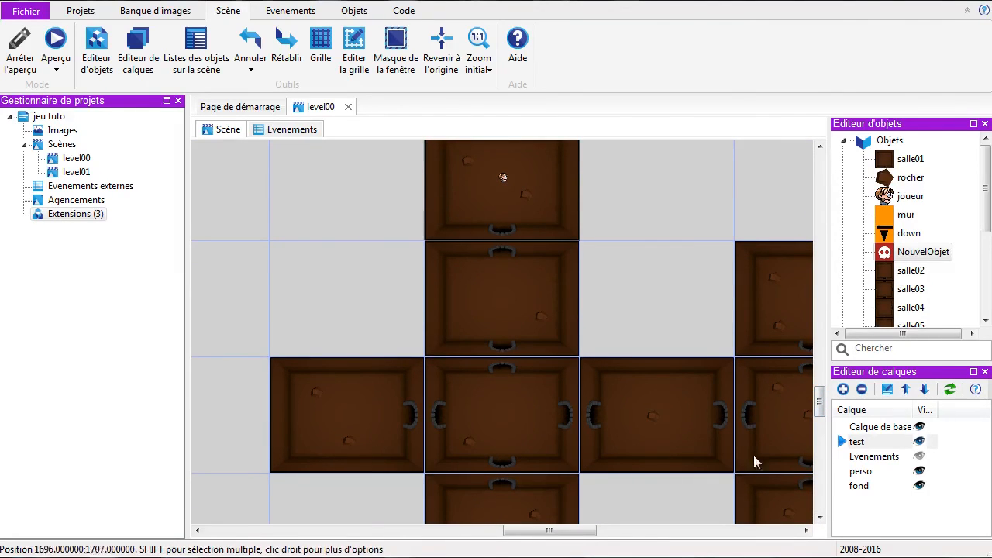
{"action": "left_click_drag", "start_coordinate": [515, 531], "coordinate": [544, 531]}
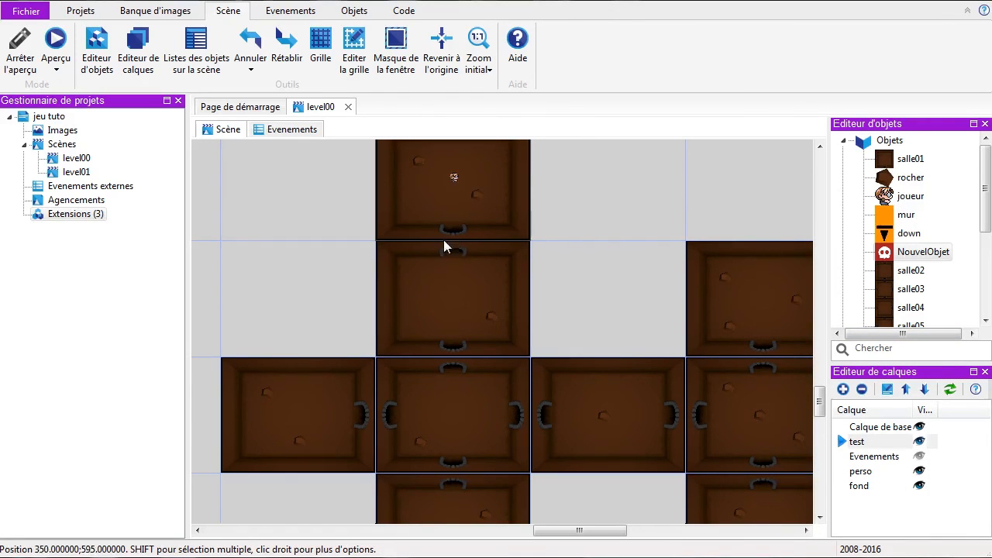
Examine the down, up, left and right collision events in the portes et camera group of level00
{"action": "left_click", "coordinate": [299, 129]}
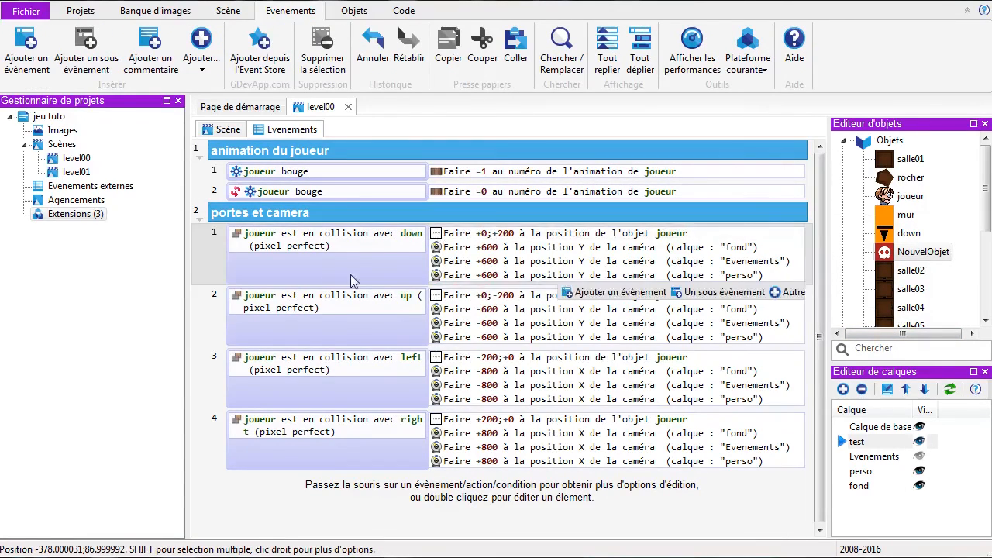
{"action": "left_click", "coordinate": [203, 260]}
{"action": "left_click", "coordinate": [194, 372]}
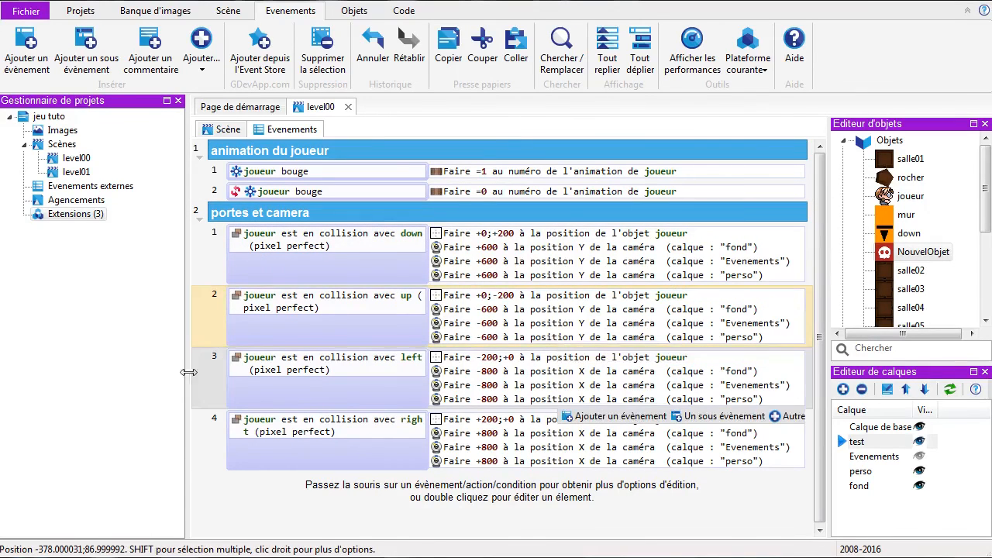
{"action": "left_click", "coordinate": [206, 424]}
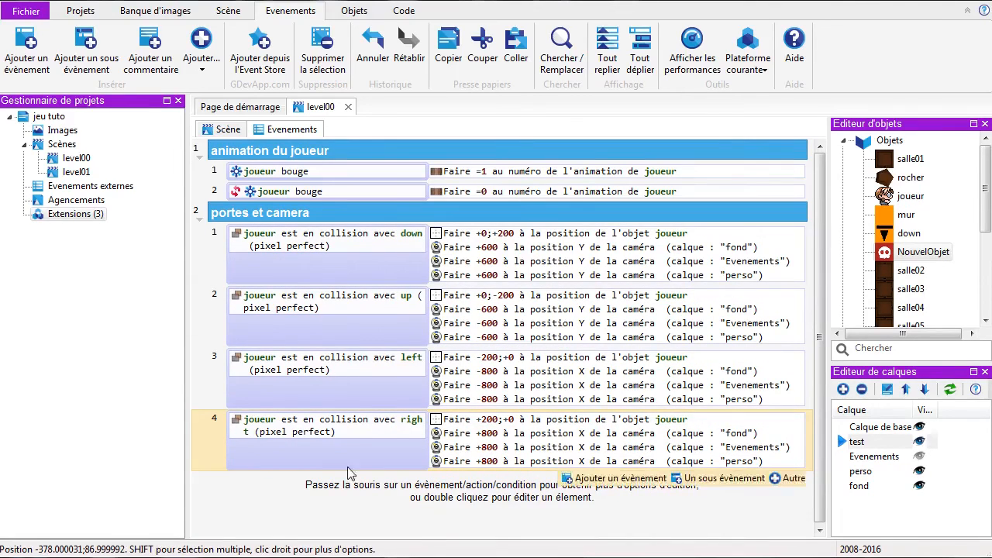
Return to the level00 scene view and save the whole project
{"action": "left_click", "coordinate": [224, 129]}
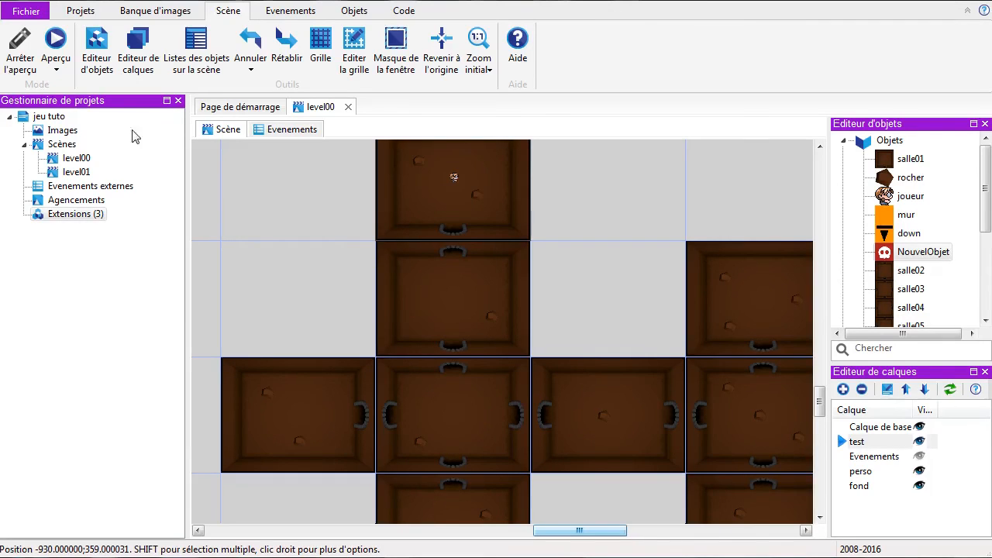
{"action": "left_click", "coordinate": [84, 11]}
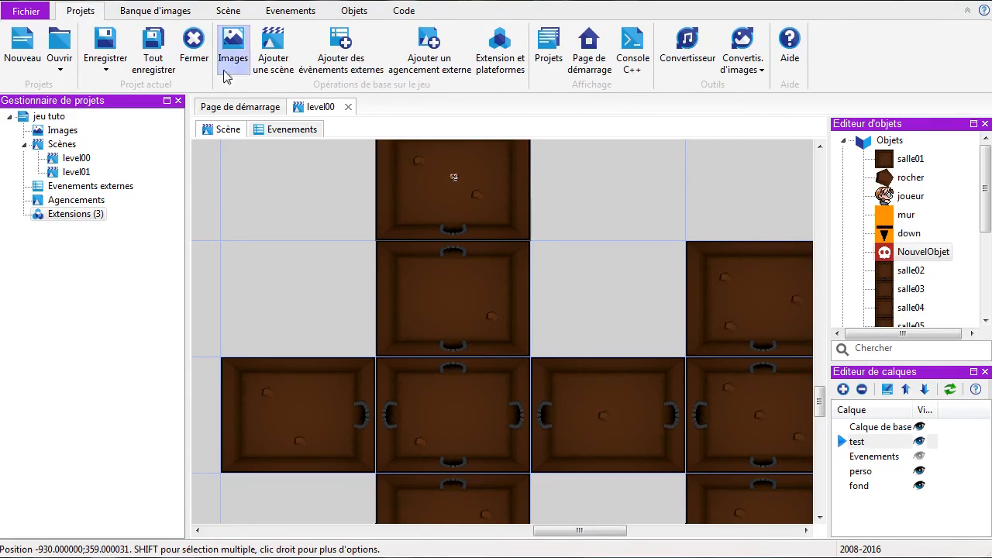
{"action": "left_click", "coordinate": [151, 44]}
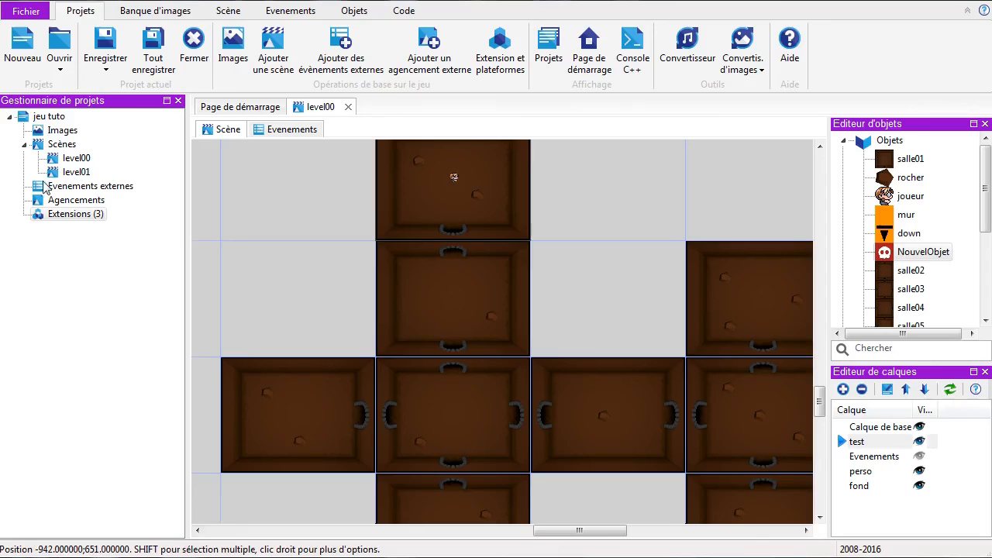
{"action": "left_click", "coordinate": [164, 74]}
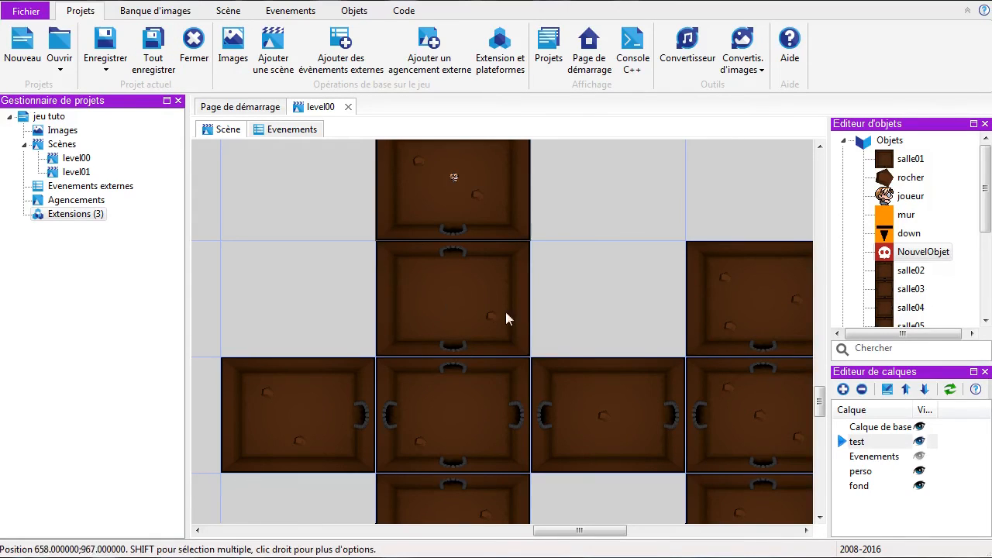